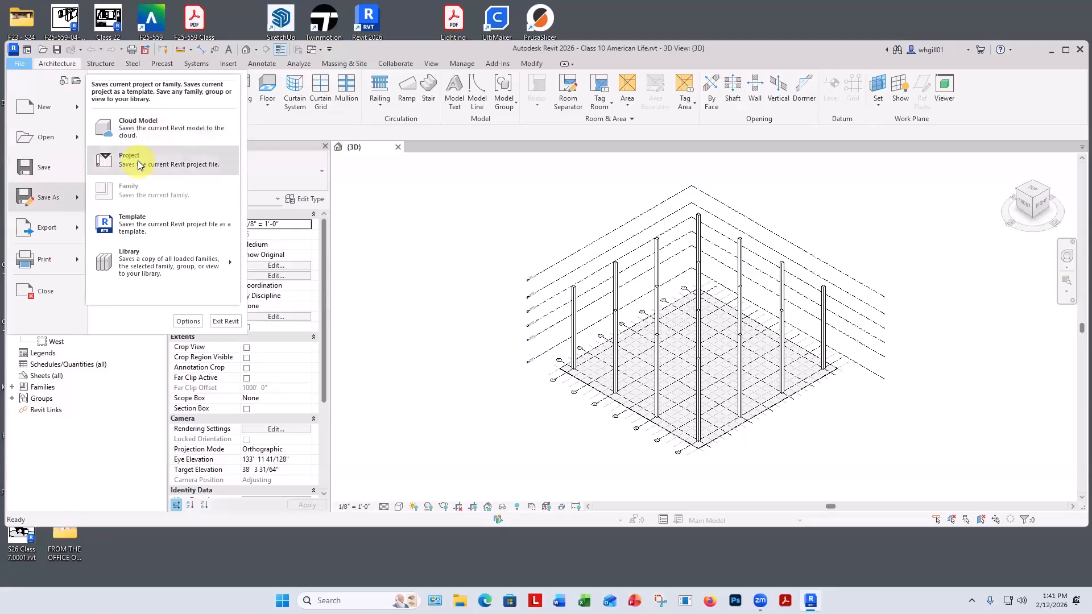
# Step: Save the project to the Desktop as a new project file named "Class 11 American Life.rvt"
pyautogui.click(137, 165)
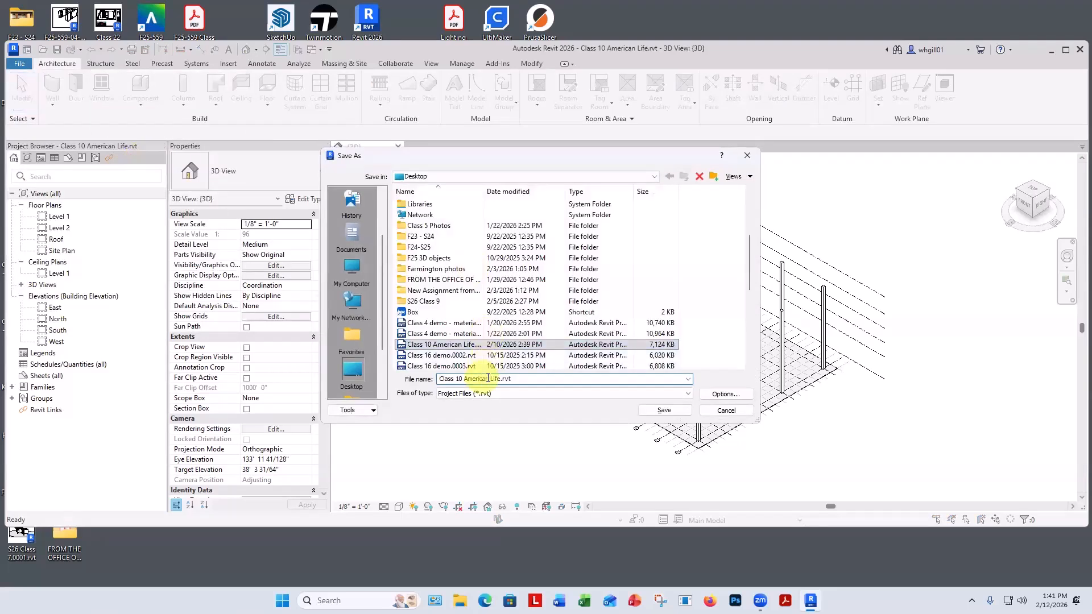
pyautogui.doubleClick(461, 379)
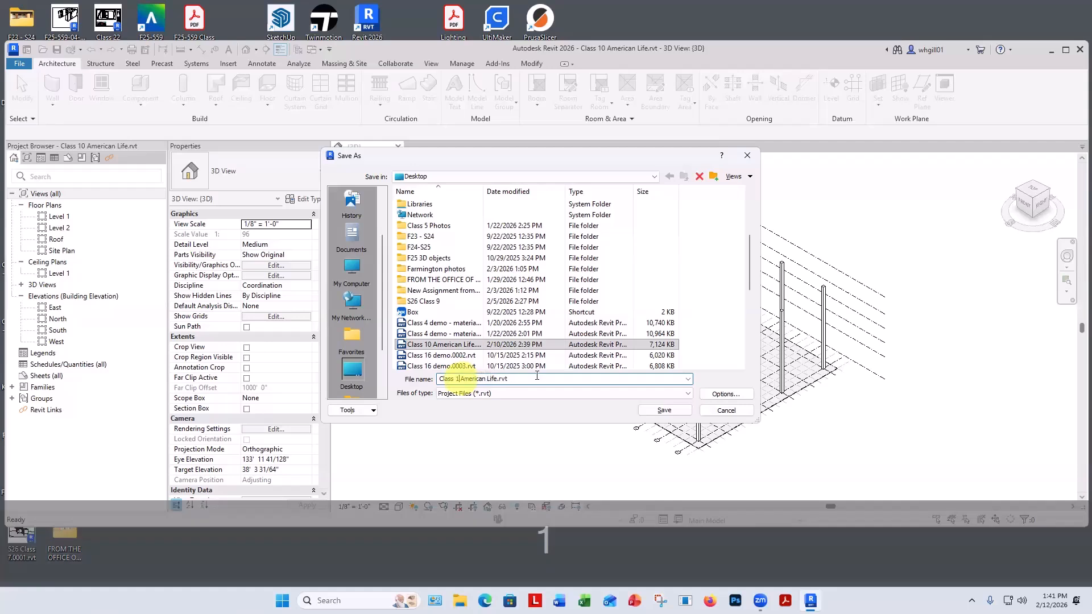
pyautogui.write('11')
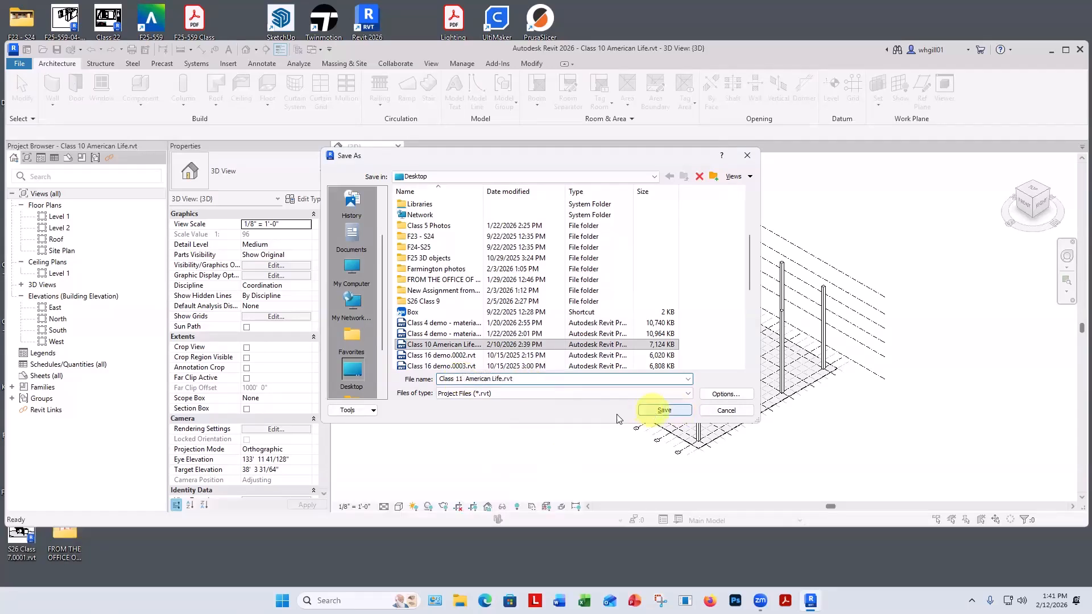
pyautogui.click(658, 411)
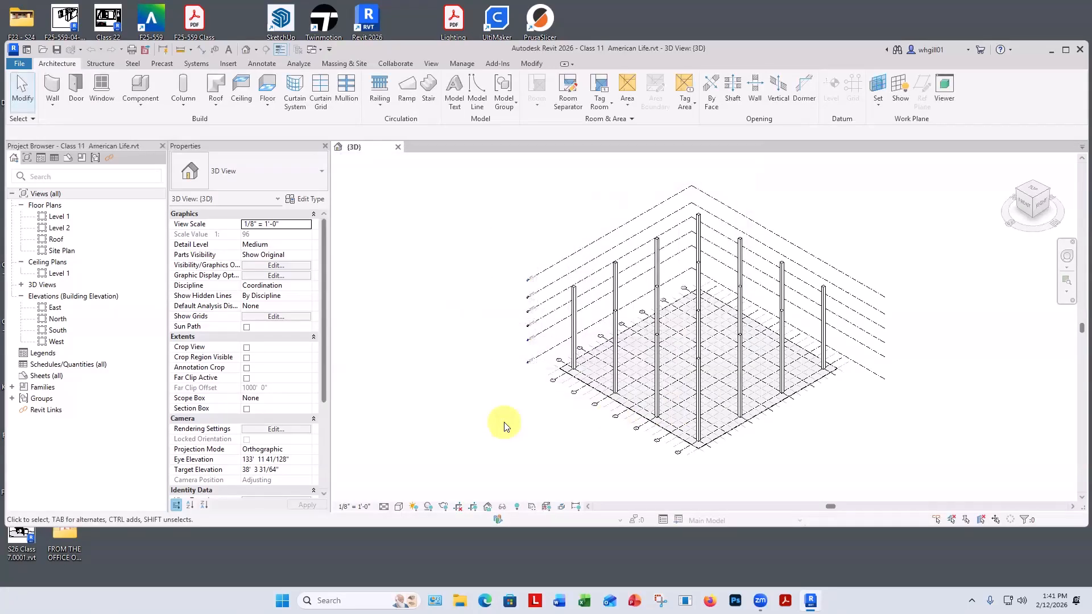
# Step: Open the Level 1 floor plan and bring the column grid into view
pyautogui.doubleClick(56, 218)
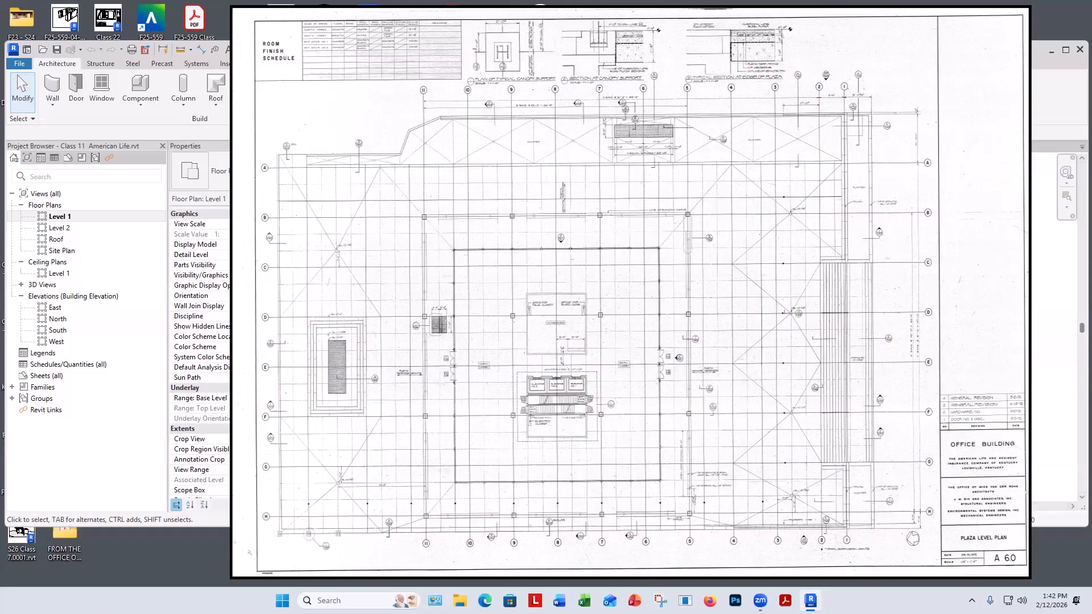
pyautogui.moveTo(684, 122); pyautogui.dragTo(452, 126)
pyautogui.moveTo(529, 149); pyautogui.dragTo(516, 95)
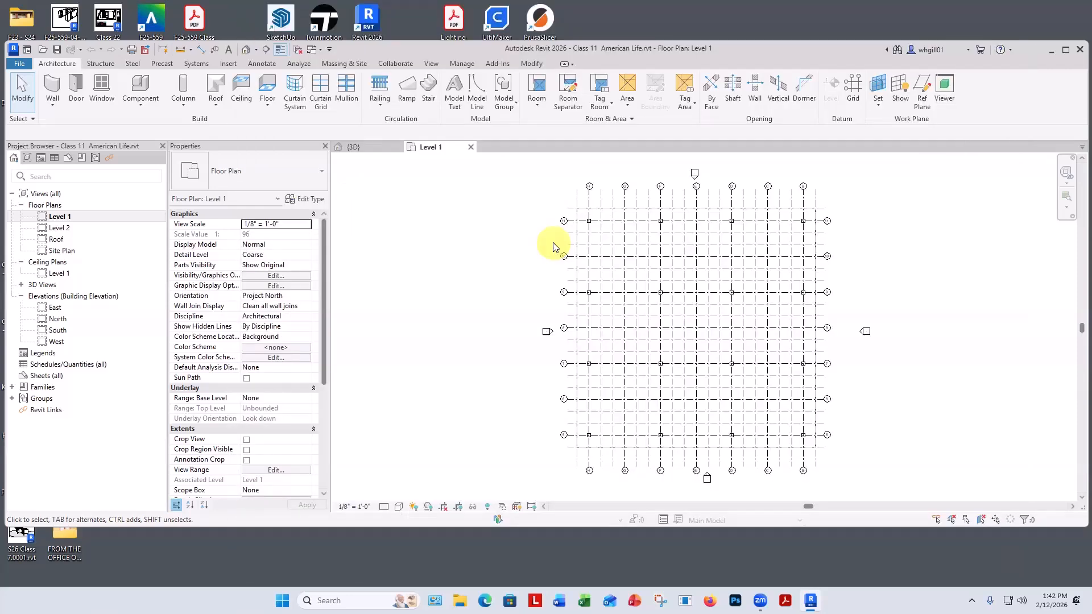
pyautogui.scroll(2, 804, 182)
pyautogui.scroll(-2, 804, 183)
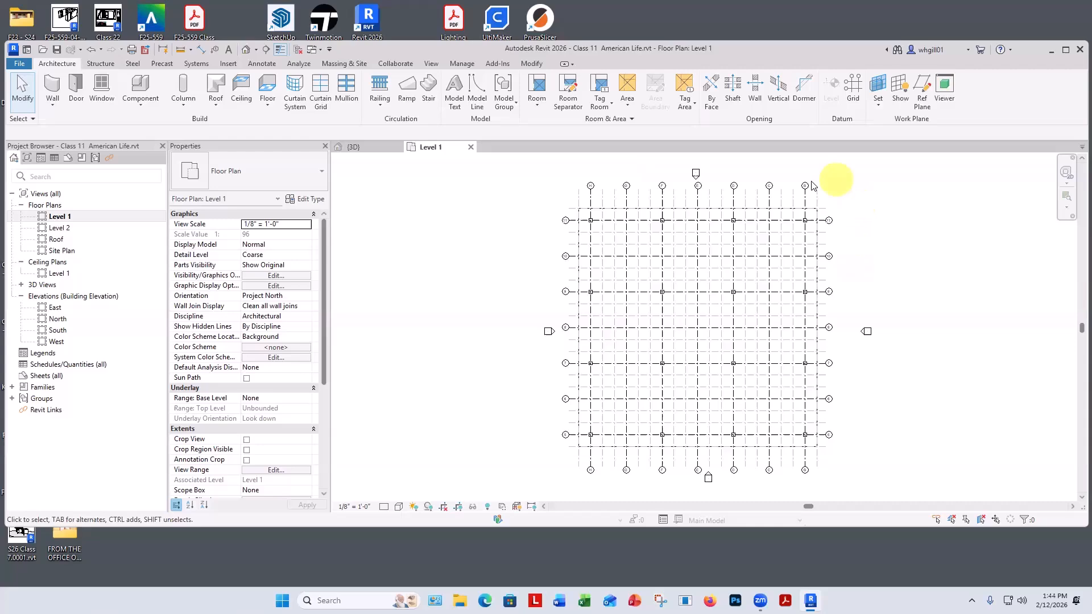
# Step: Delete the vertical grid lines one after another, keeping only the easternmost one, grid B
pyautogui.click(769, 199)
pyautogui.press('BackSpace')
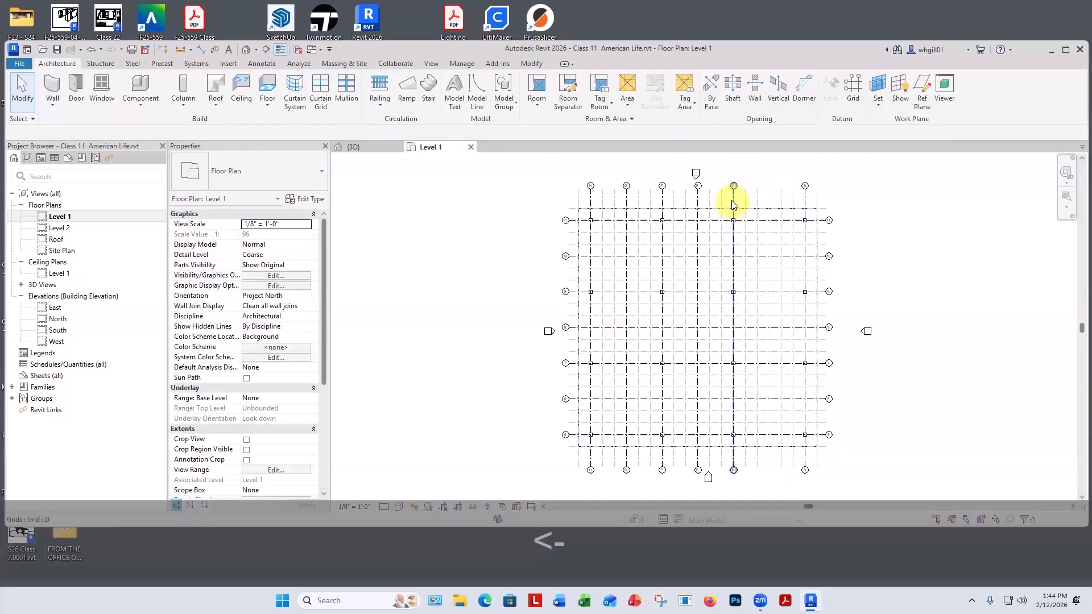
pyautogui.click(734, 198)
pyautogui.press('BackSpace')
pyautogui.click(696, 201)
pyautogui.press('BackSpace')
pyautogui.click(660, 198)
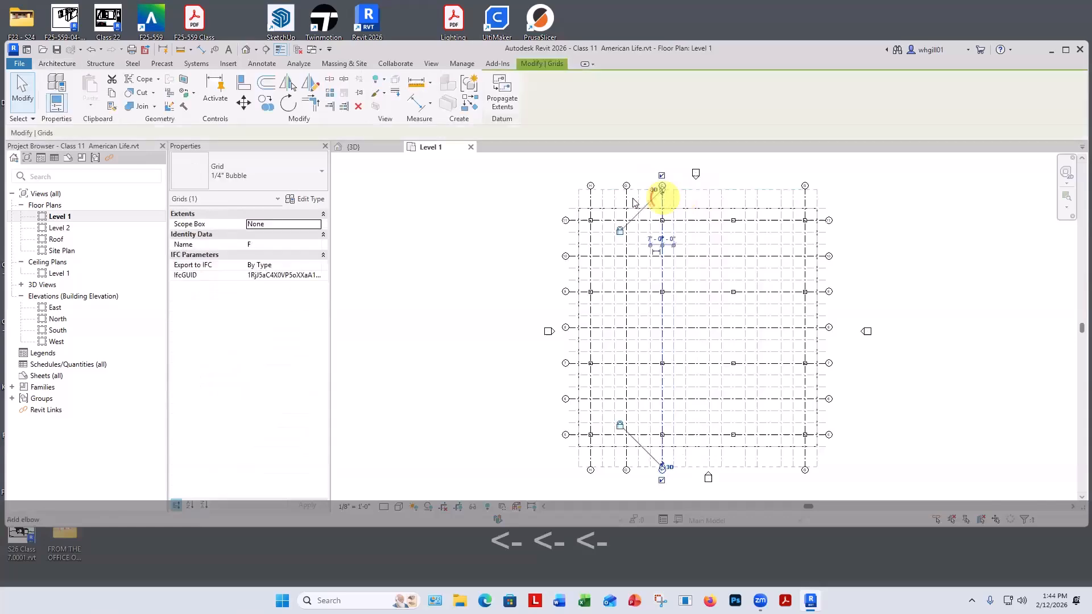
pyautogui.press('BackSpace')
pyautogui.press('BackSpace')
pyautogui.click(590, 197)
pyautogui.press('BackSpace')
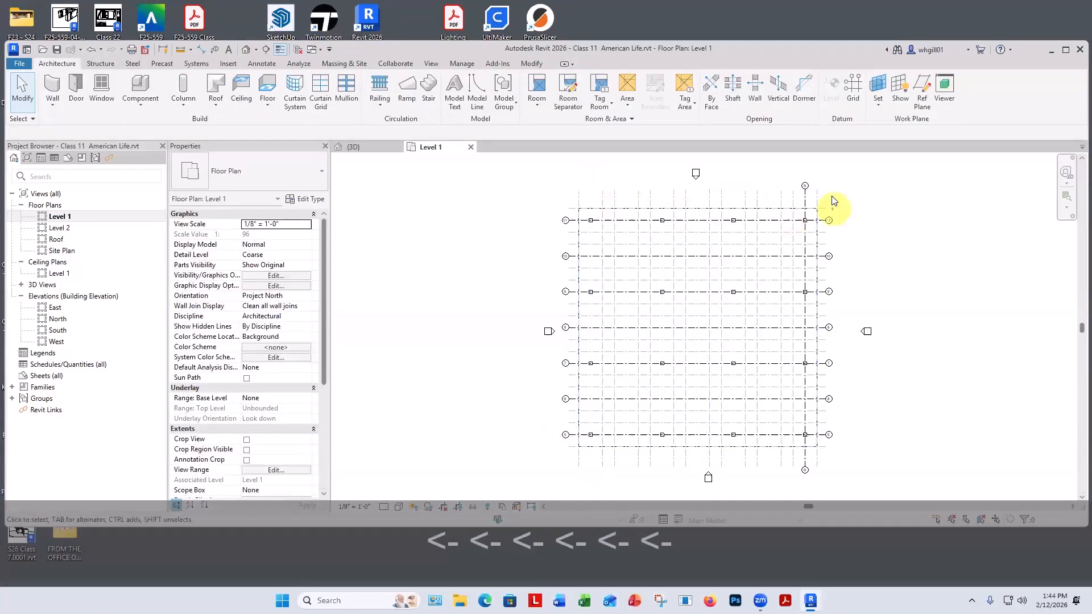
# Step: Delete the horizontal grid lines above the southernmost one, keeping only grid 5 along the lowest column row
pyautogui.click(787, 392)
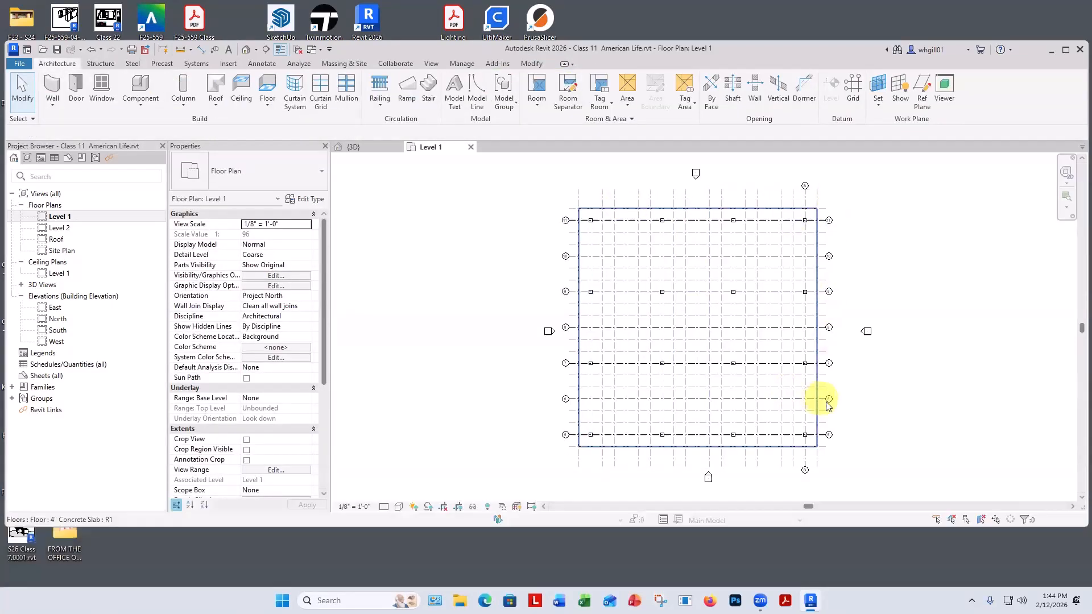
pyautogui.press('BackSpace')
pyautogui.click(824, 400)
pyautogui.press('BackSpace')
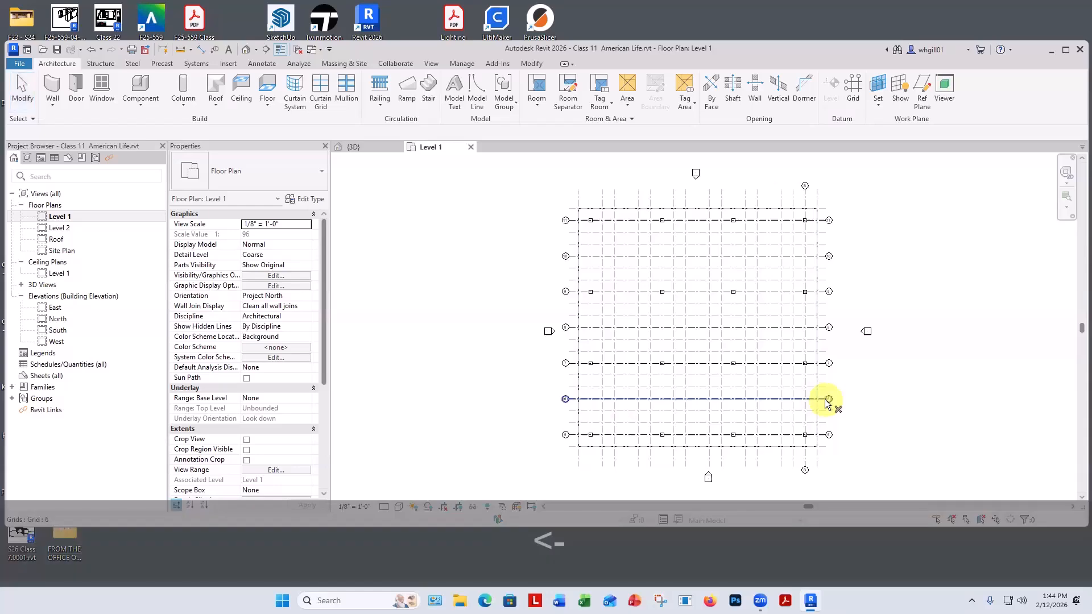
pyautogui.press('BackSpace')
pyautogui.click(828, 363)
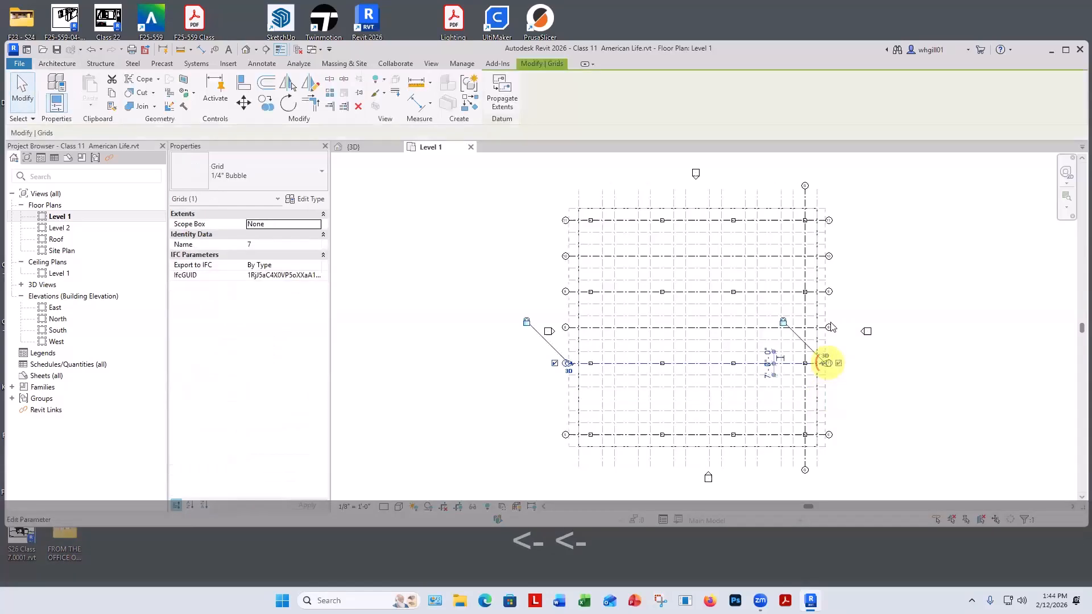
pyautogui.press('BackSpace')
pyautogui.click(826, 331)
pyautogui.press('BackSpace')
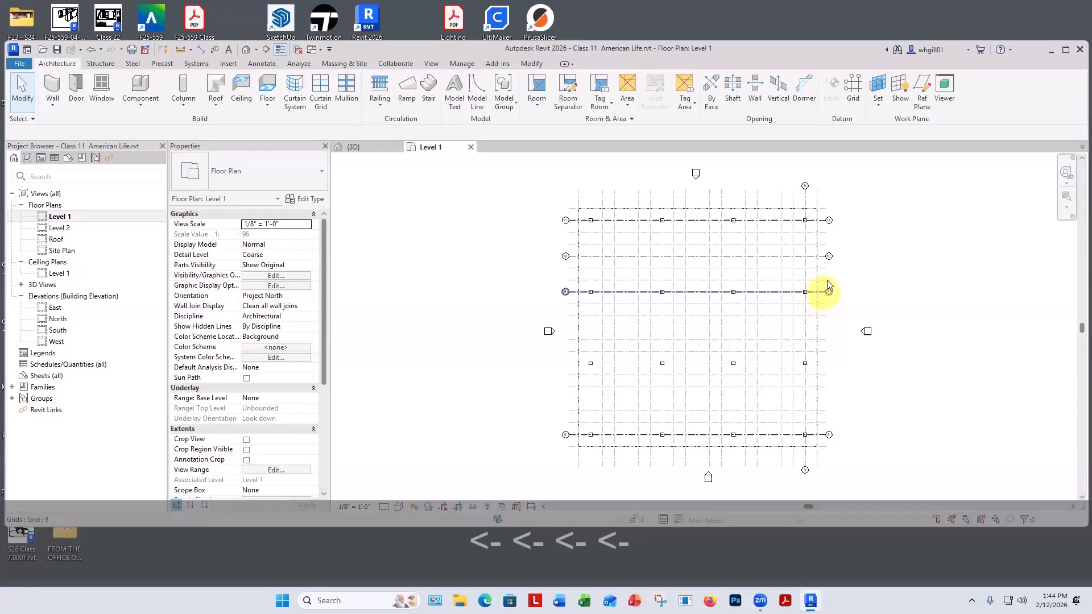
pyautogui.click(828, 291)
pyautogui.press('BackSpace')
pyautogui.click(828, 256)
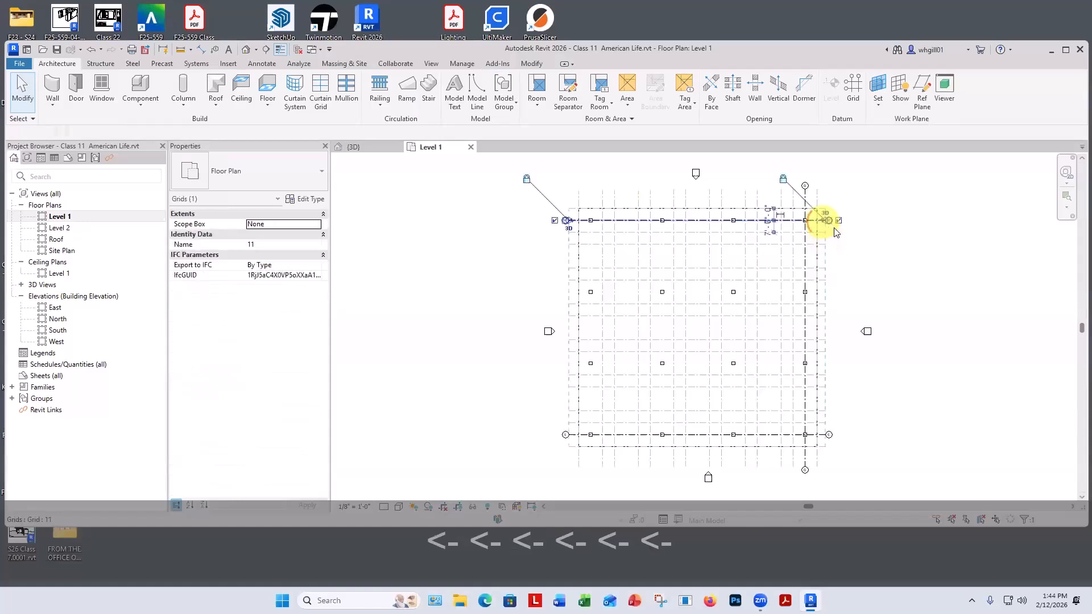
pyautogui.press('BackSpace')
# Step: Rename the remaining horizontal grid line from its east bubble to the temporary name z
pyautogui.scroll(2, 827, 273)
pyautogui.moveTo(826, 288); pyautogui.dragTo(828, 217, button='middle')
pyautogui.scroll(1, 817, 427)
pyautogui.doubleClick(809, 396)
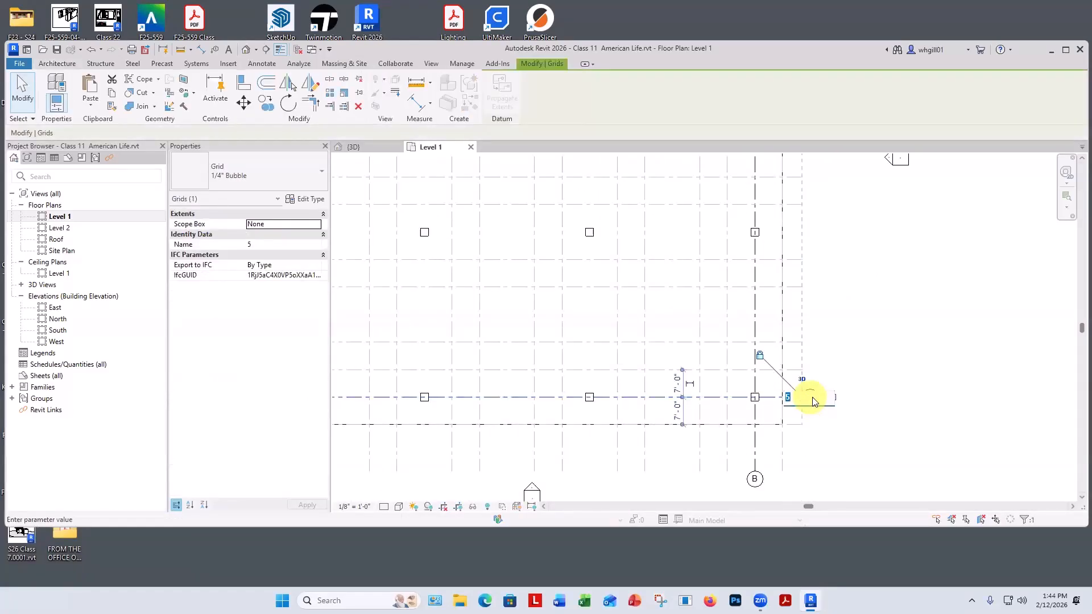
pyautogui.write('Z')
pyautogui.click(877, 232)
# Step: Rename the remaining vertical grid line at the east column row as 5
pyautogui.moveTo(888, 270); pyautogui.dragTo(870, 478, button='middle')
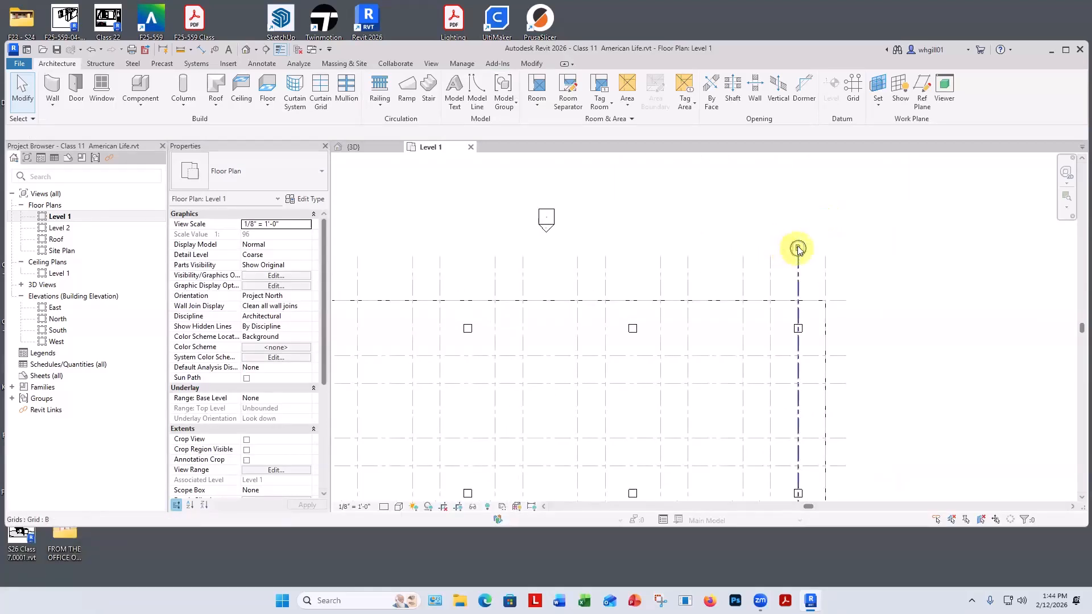
pyautogui.press('Escape')
pyautogui.press('Escape')
pyautogui.press('Escape')
pyautogui.doubleClick(798, 248)
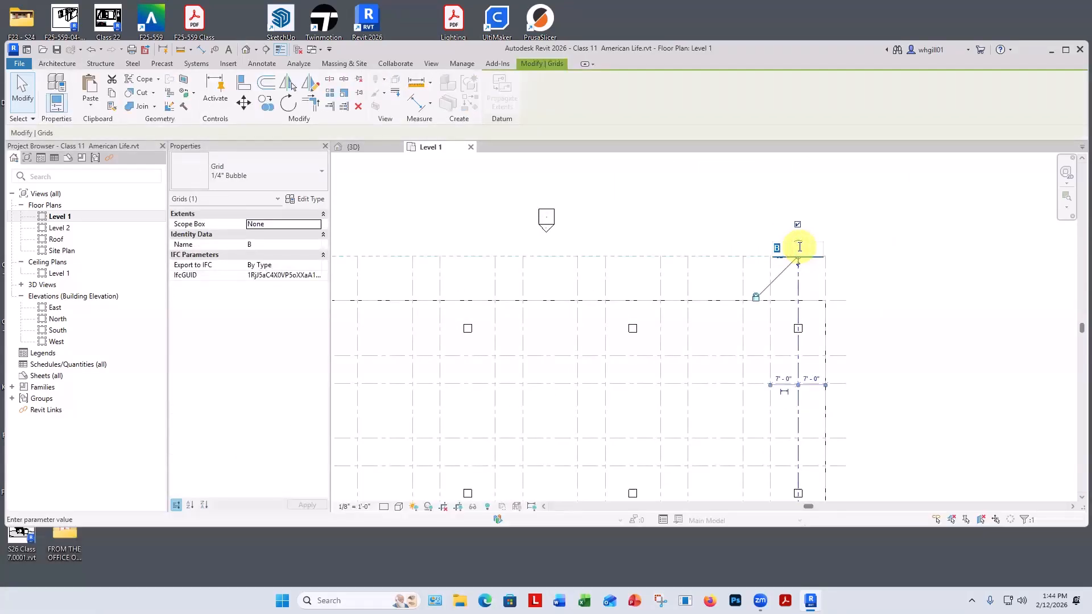
pyautogui.write('5')
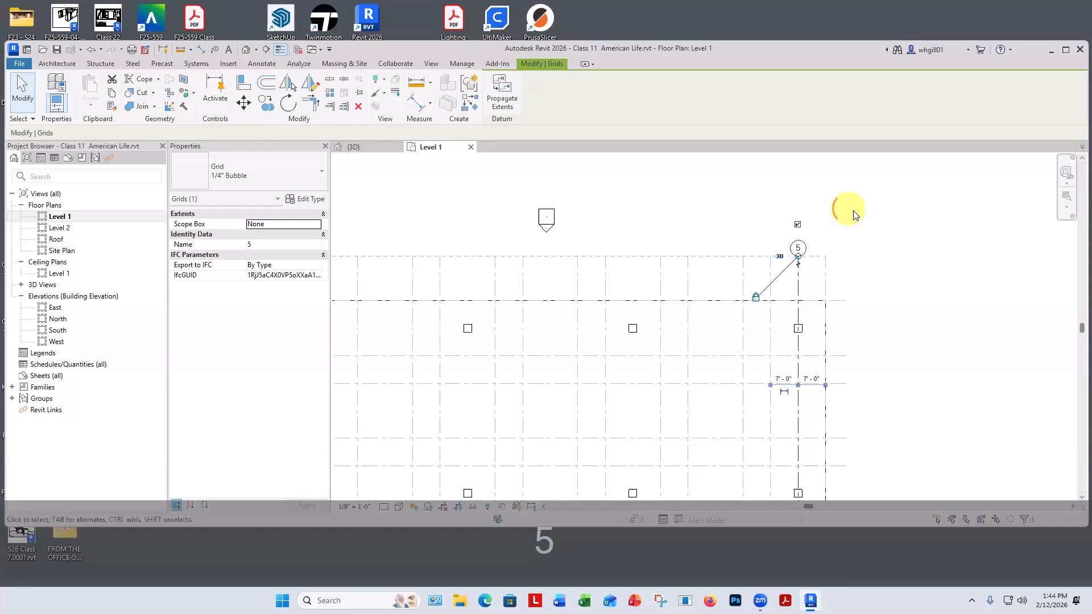
pyautogui.click(848, 241)
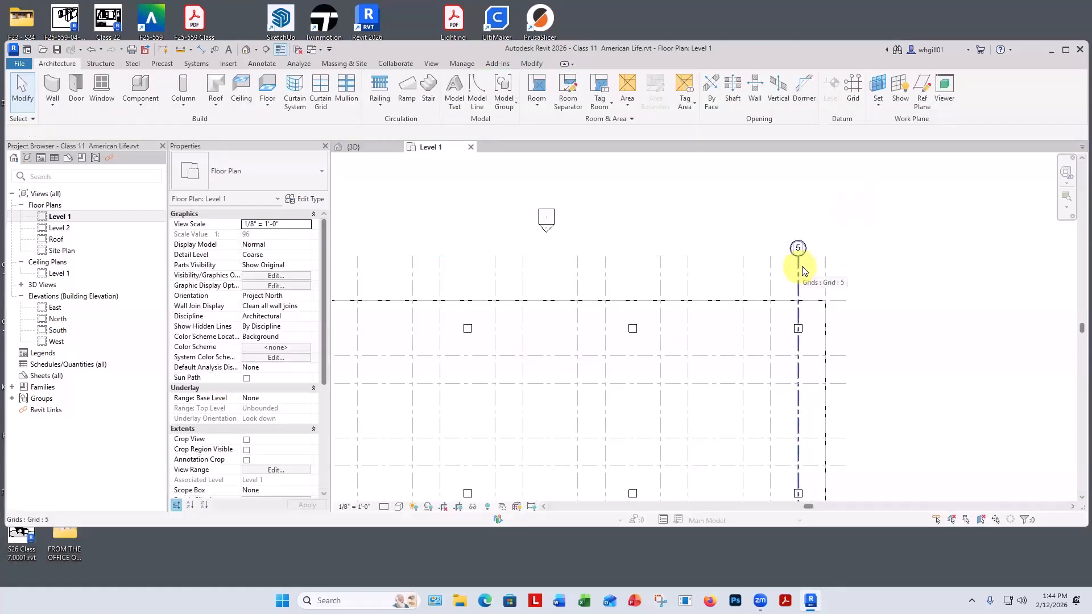
pyautogui.scroll(-3, 798, 271)
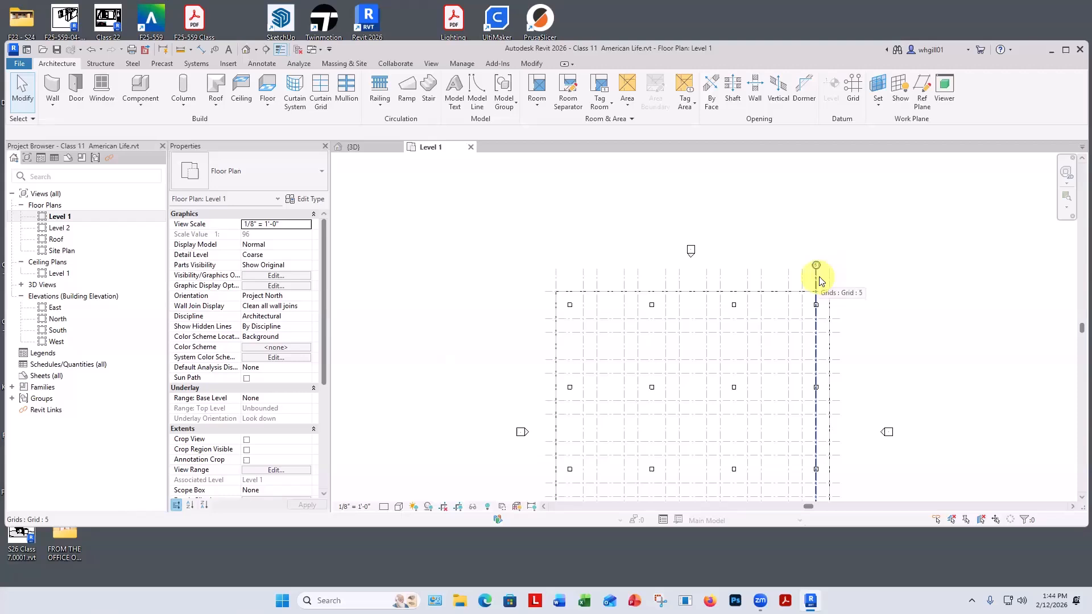
# Step: Copy vertical grid 5 westward six times at 21' spacing using multiple copies
pyautogui.click(817, 276)
pyautogui.press('c')
pyautogui.press('o')
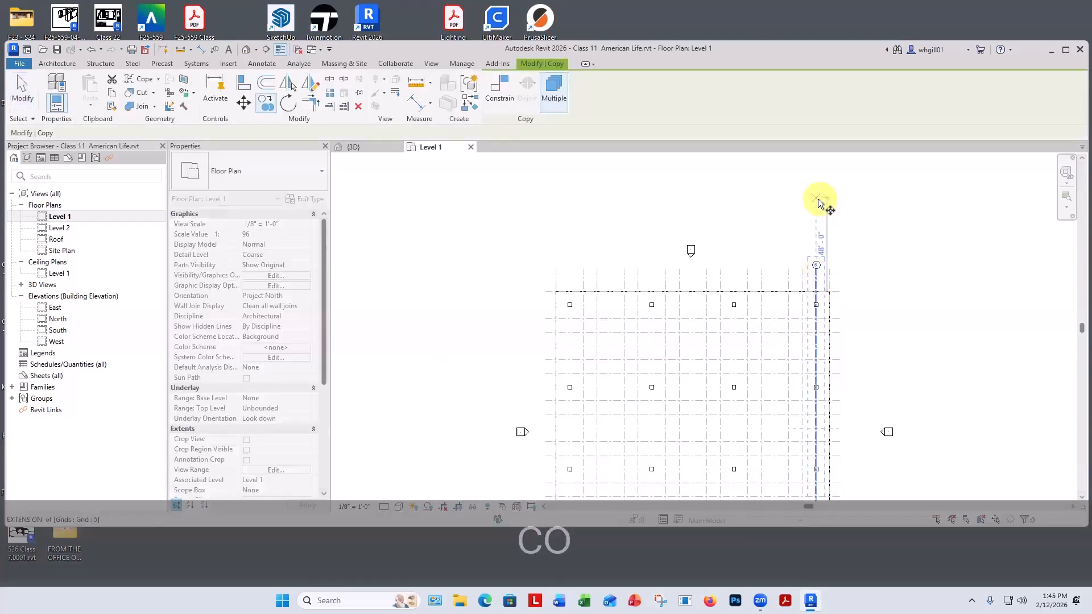
pyautogui.click(816, 196)
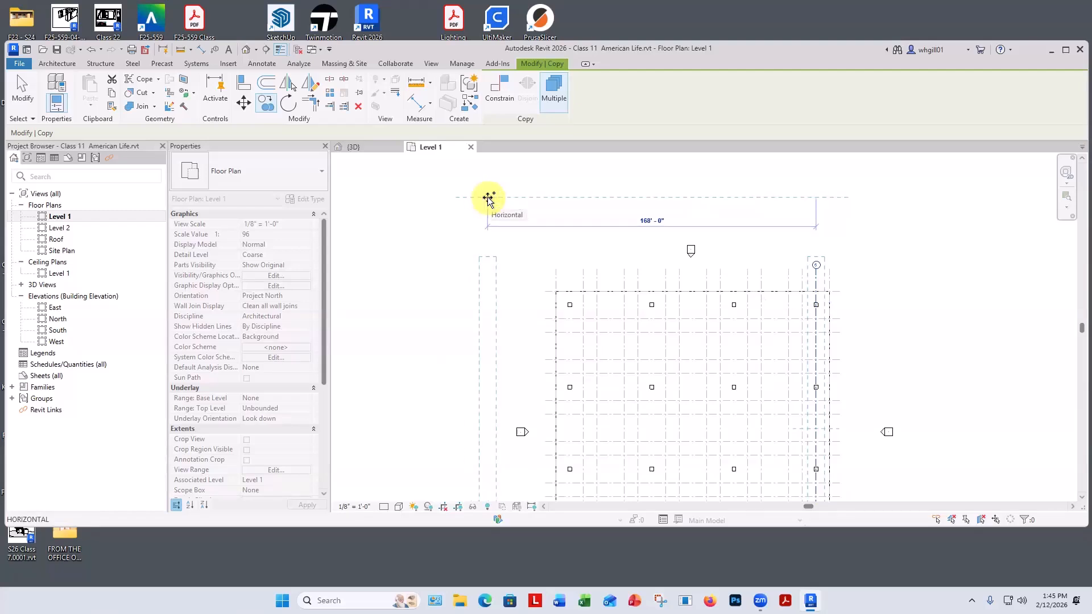
pyautogui.write('21')
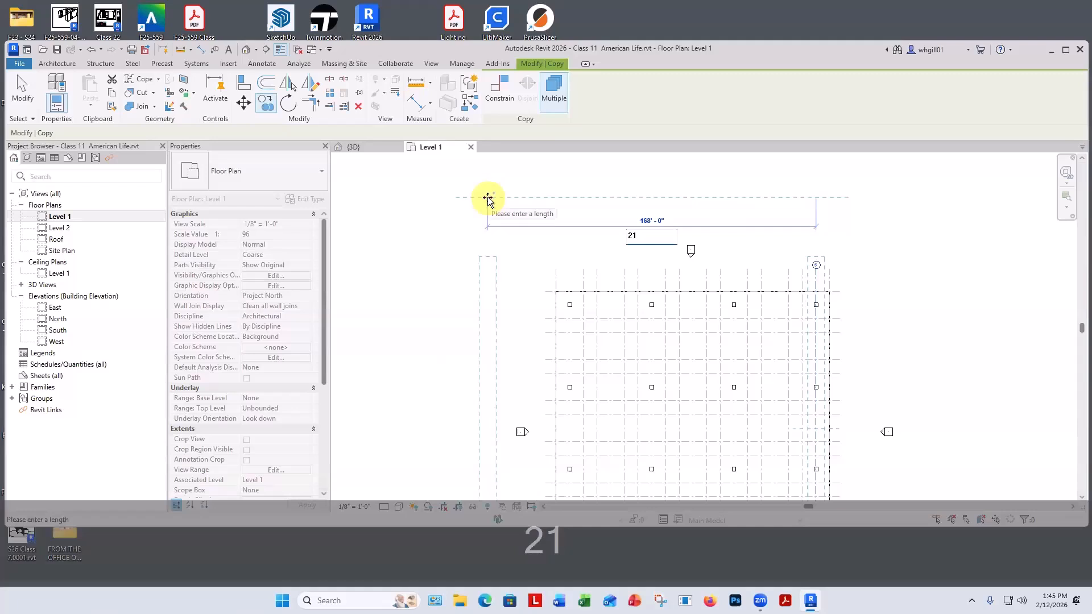
pyautogui.press('Return')
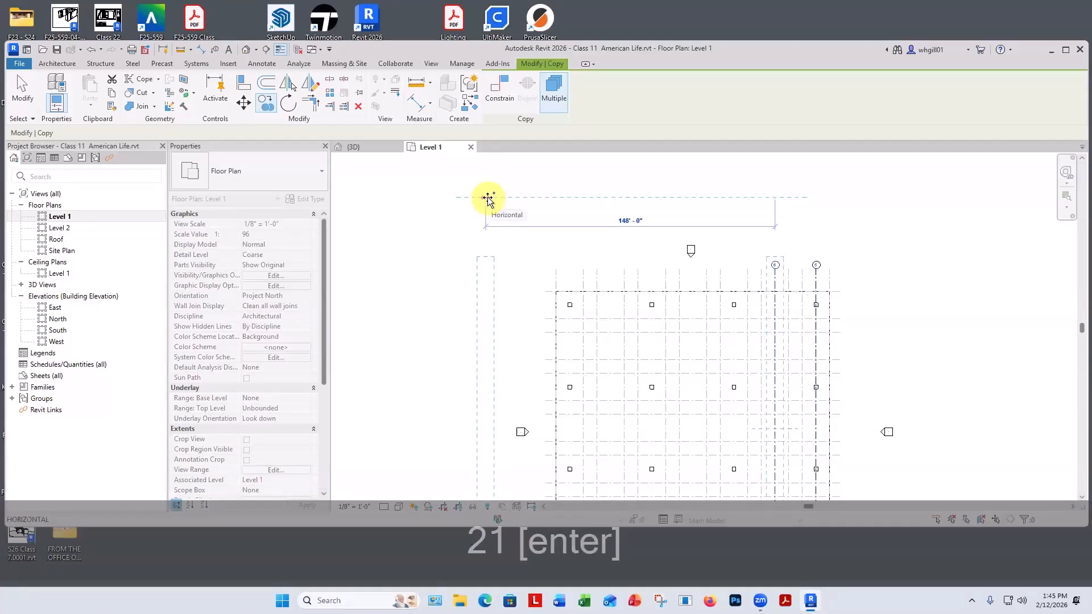
pyautogui.write('21')
pyautogui.press('Return')
pyautogui.write('2')
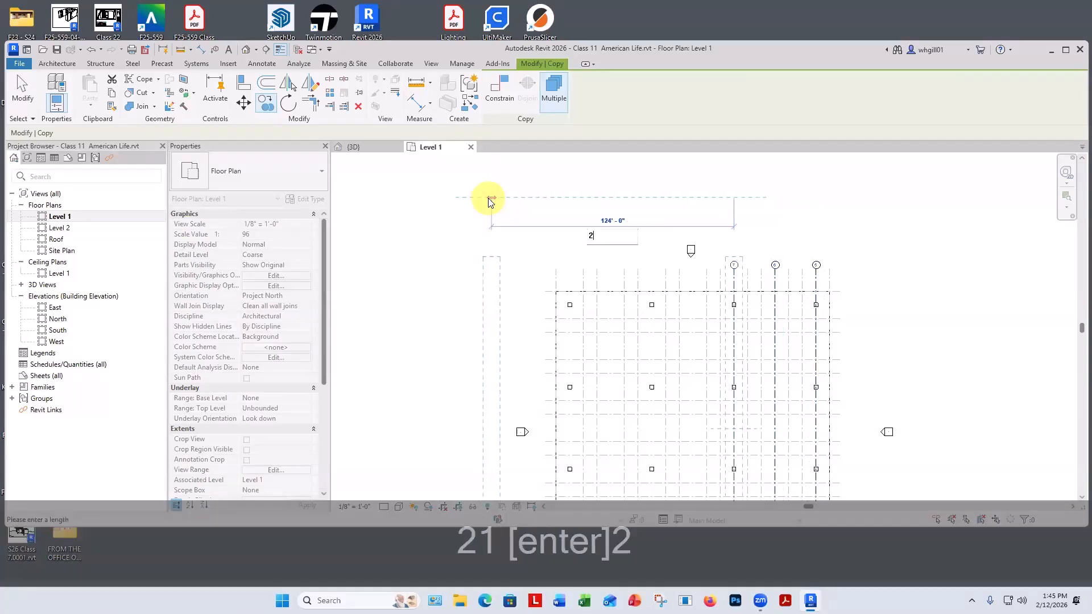
pyautogui.write('1')
pyautogui.press('Return')
pyautogui.write('21')
pyautogui.press('Return')
pyautogui.write('21')
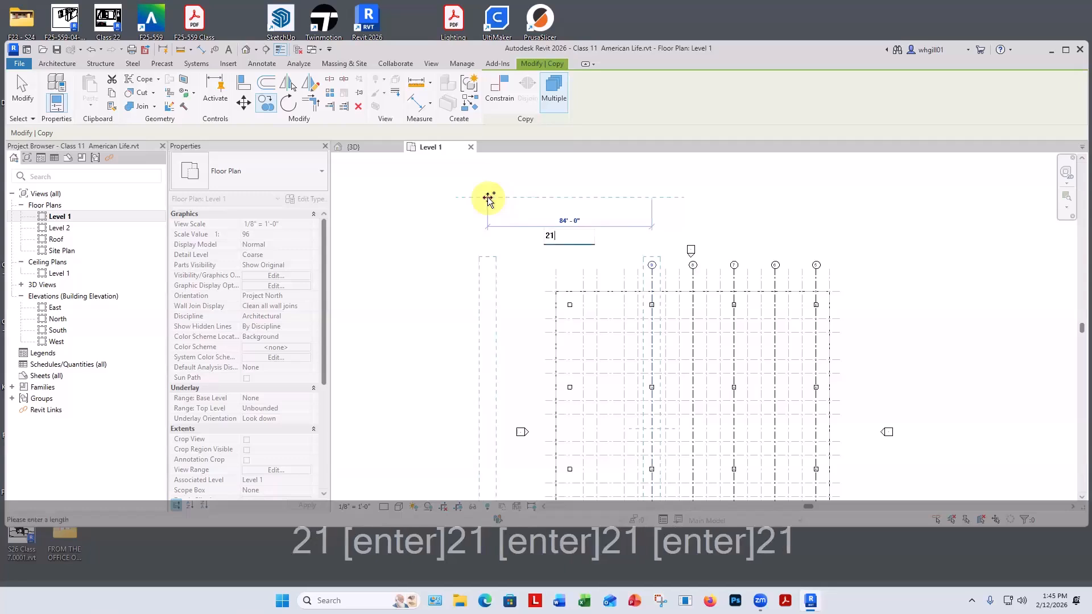
pyautogui.press('Return')
pyautogui.write('21')
pyautogui.press('Return')
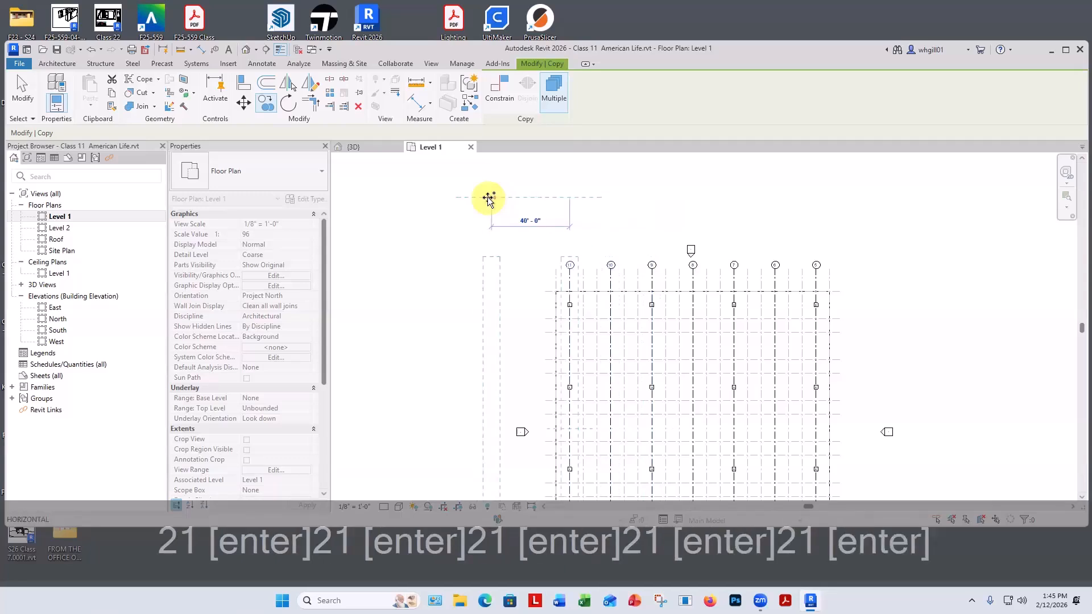
pyautogui.press('Escape')
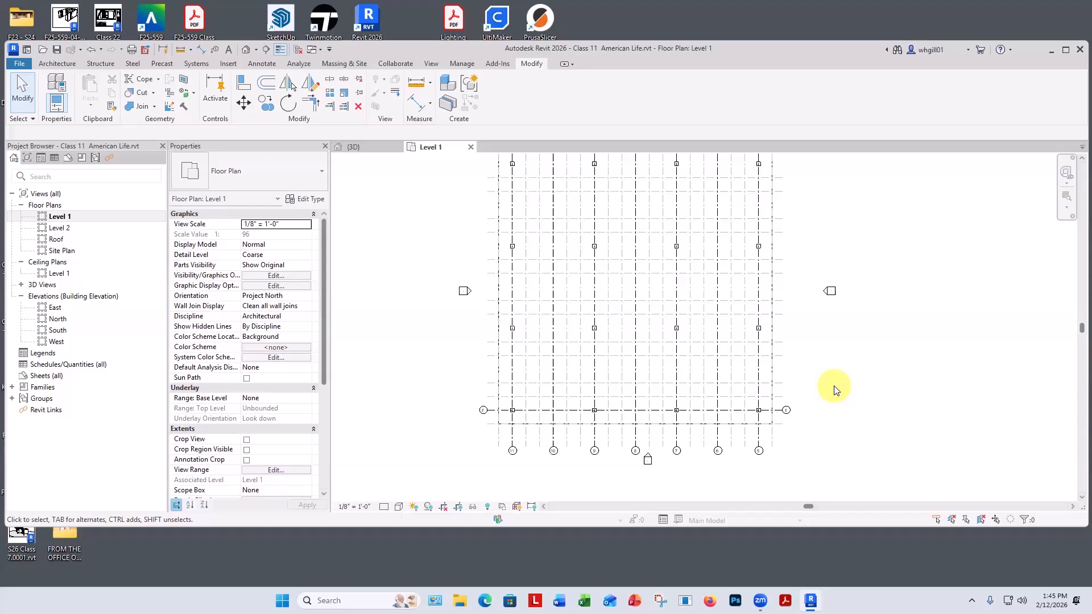
# Step: Copy horizontal grid z 126' north onto the uppermost column row
pyautogui.moveTo(834, 391); pyautogui.dragTo(848, 407, button='middle')
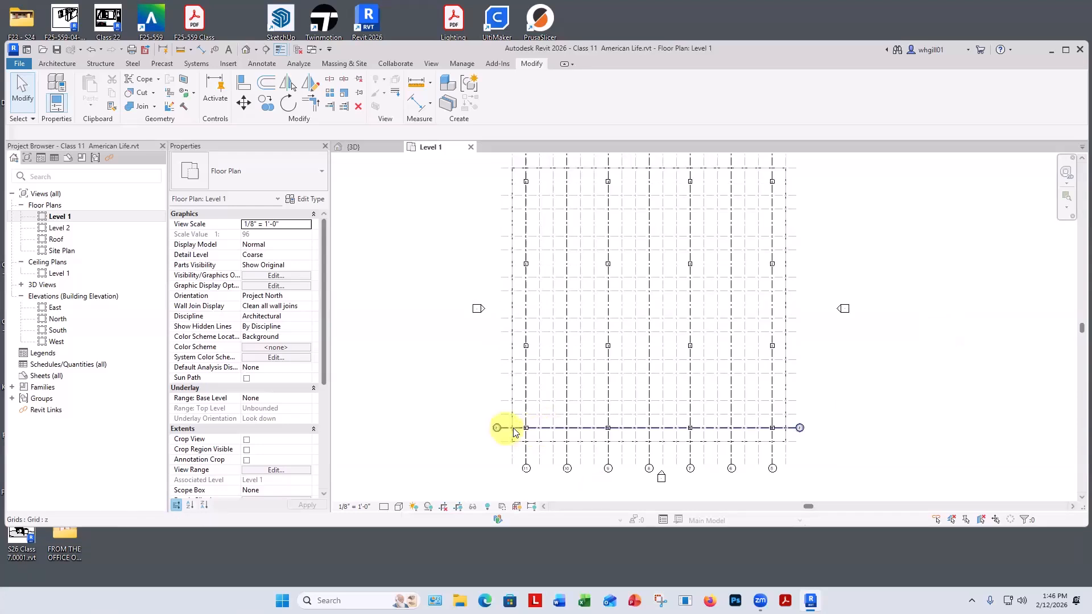
pyautogui.scroll(-2, 509, 200)
pyautogui.click(488, 367)
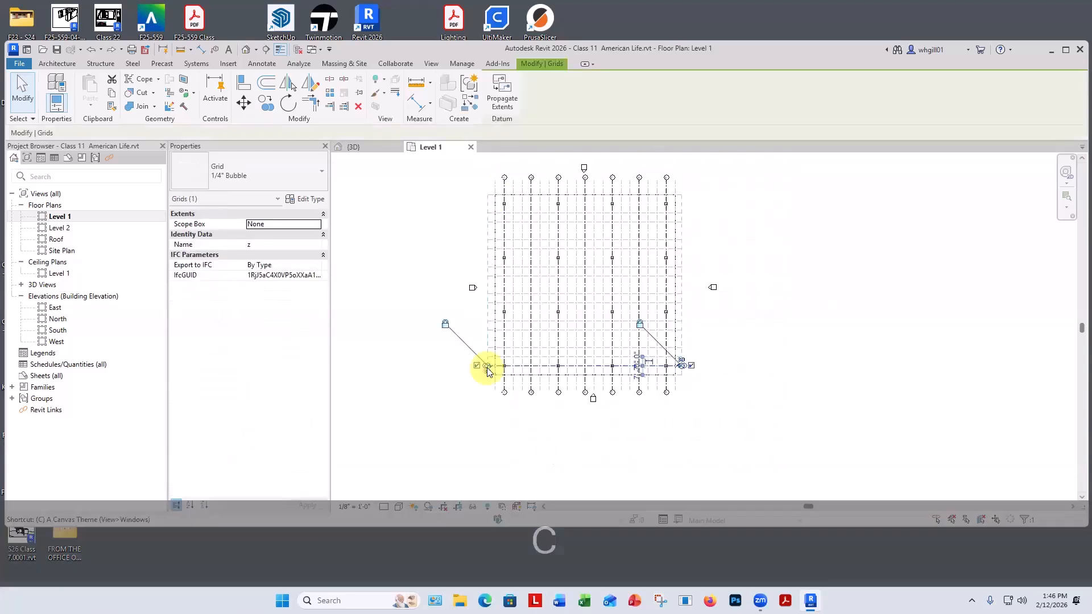
pyautogui.press('c')
pyautogui.press('o')
pyautogui.click(444, 366)
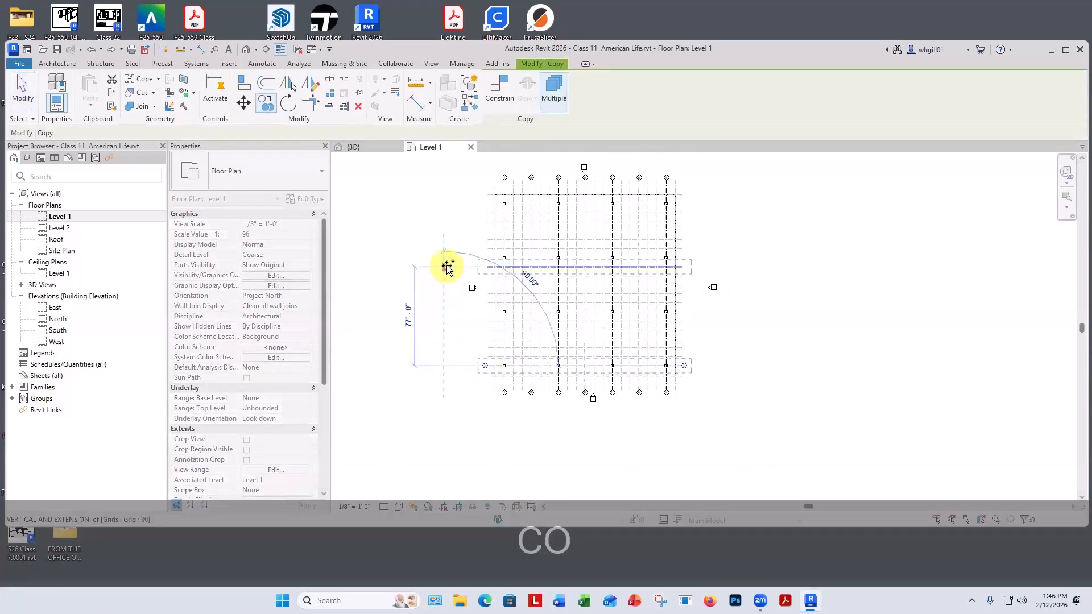
pyautogui.write('1')
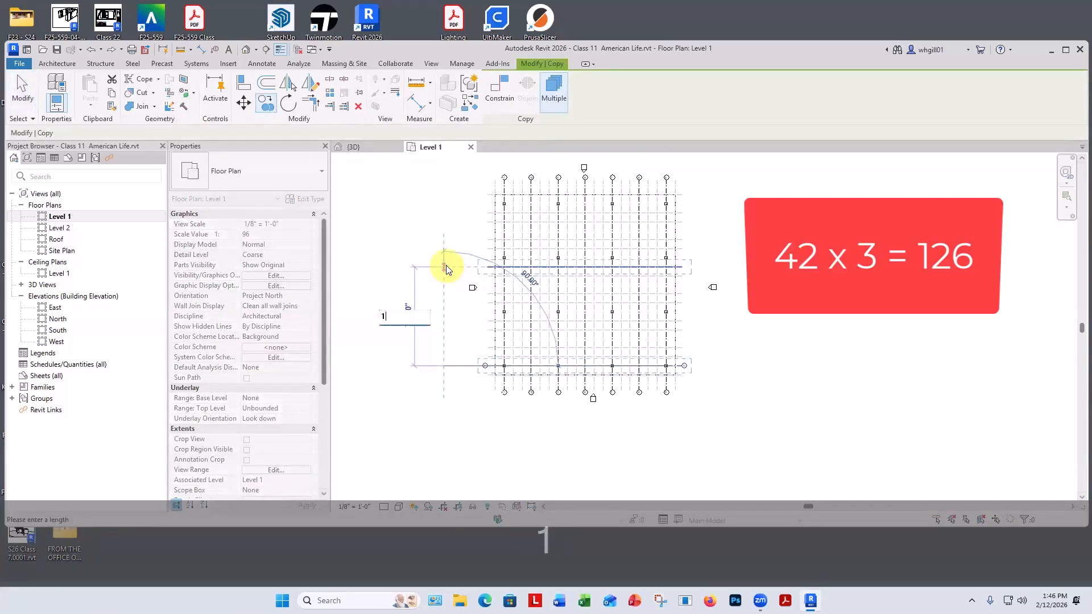
pyautogui.write('26')
pyautogui.press('Return')
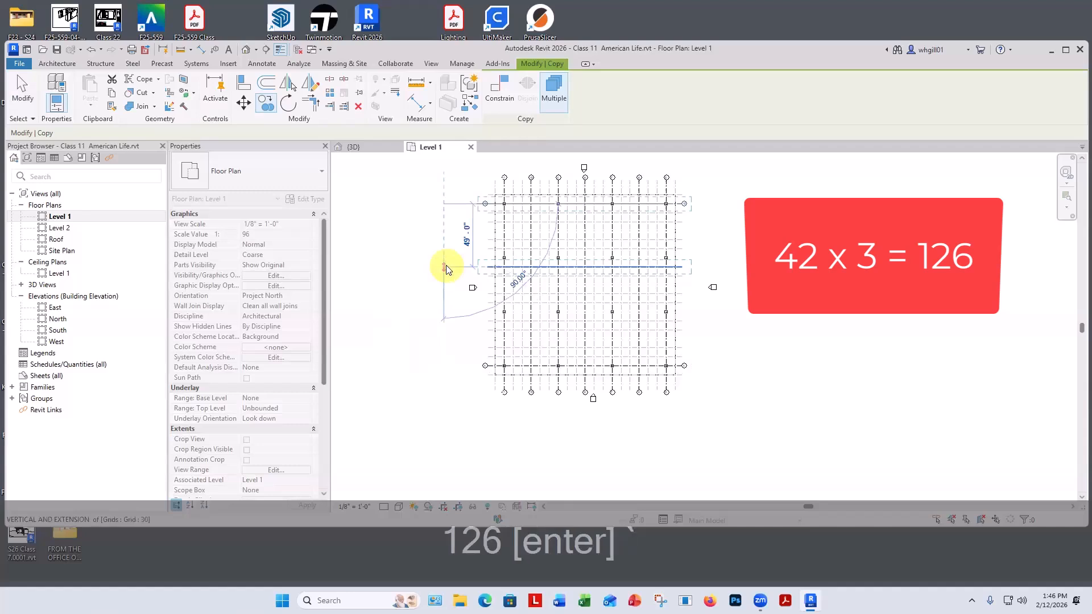
pyautogui.press('Escape')
pyautogui.press('Escape')
pyautogui.scroll(3, 470, 259)
pyautogui.moveTo(470, 259); pyautogui.dragTo(529, 300, button='middle')
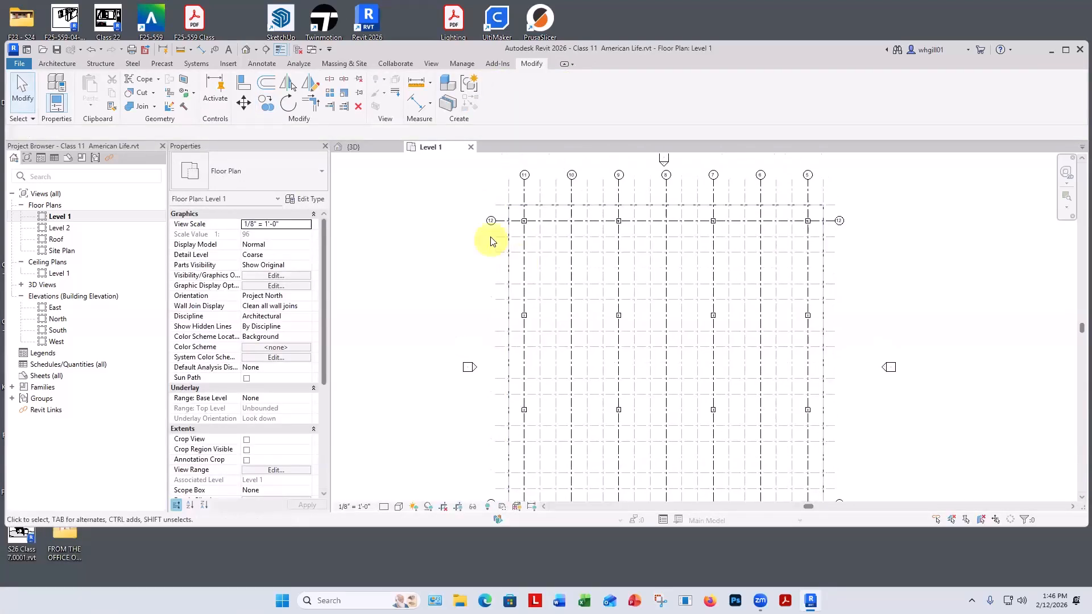
# Step: Rename the horizontal grid line on the uppermost column row as B
pyautogui.scroll(2, 490, 239)
pyautogui.moveTo(490, 234); pyautogui.dragTo(506, 280, button='middle')
pyautogui.doubleClick(505, 254)
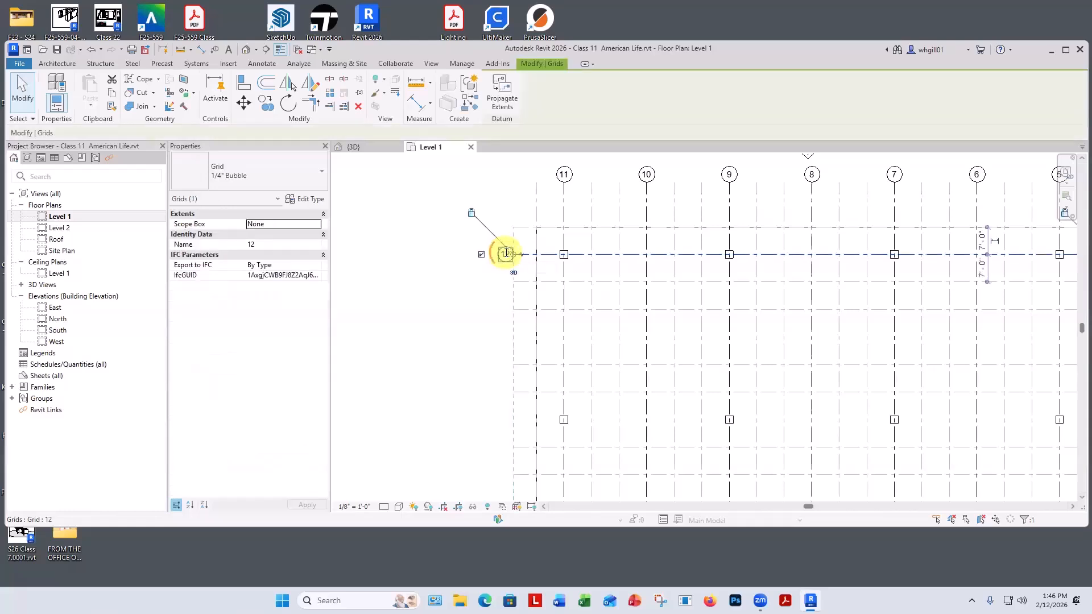
pyautogui.write('B')
pyautogui.click(449, 381)
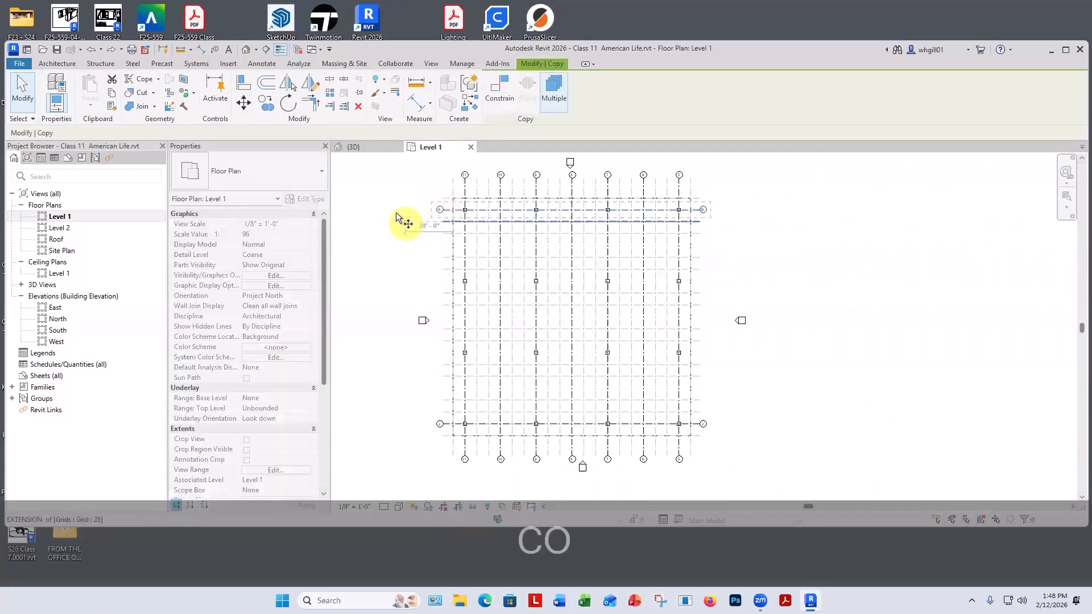
# Step: Copy horizontal grid B 21' south
pyautogui.click(398, 210)
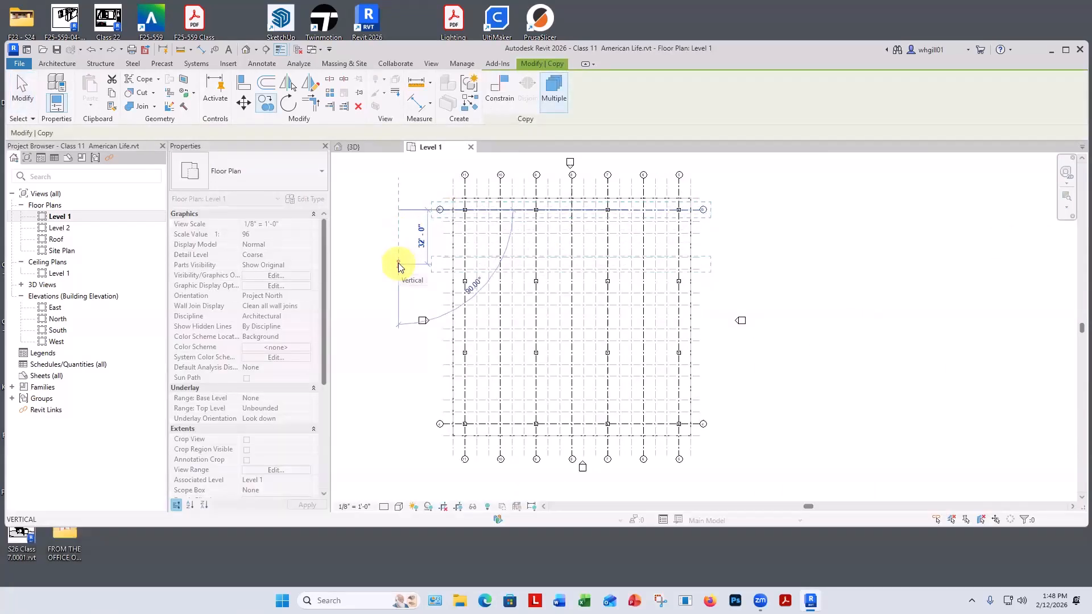
pyautogui.write('21')
pyautogui.press('Return')
pyautogui.press('Escape')
pyautogui.press('Escape')
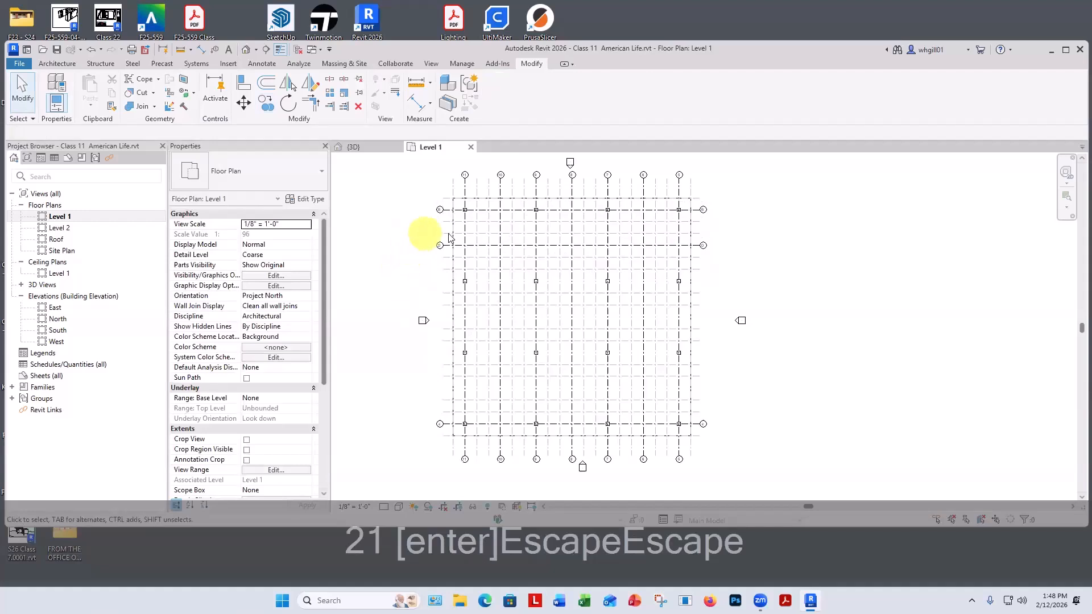
# Step: Rename the copied horizontal grid line directly south of grid B as C
pyautogui.scroll(6, 427, 236)
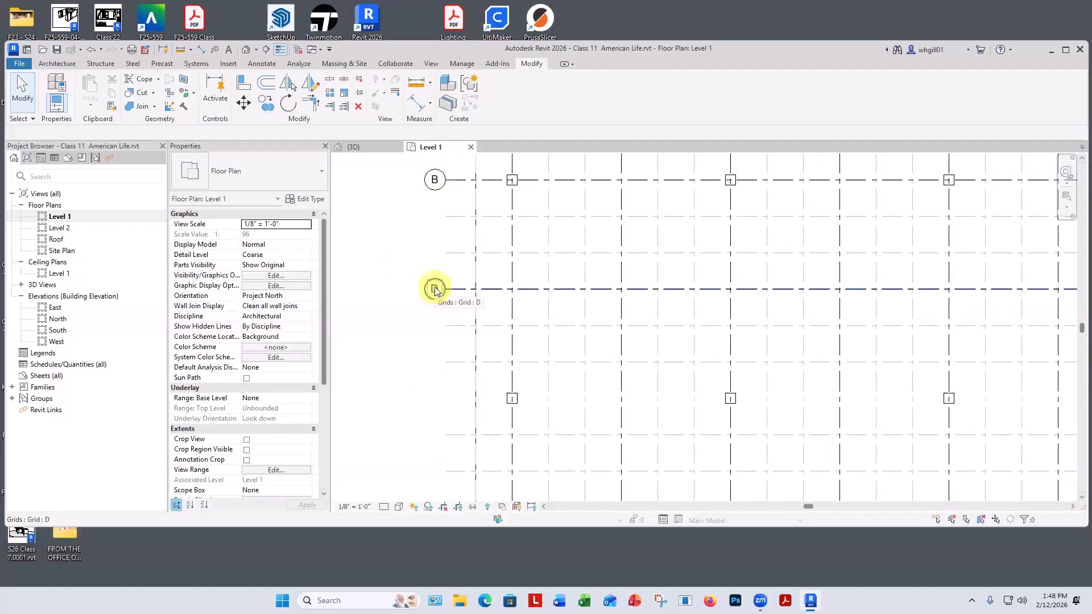
pyautogui.click(435, 291)
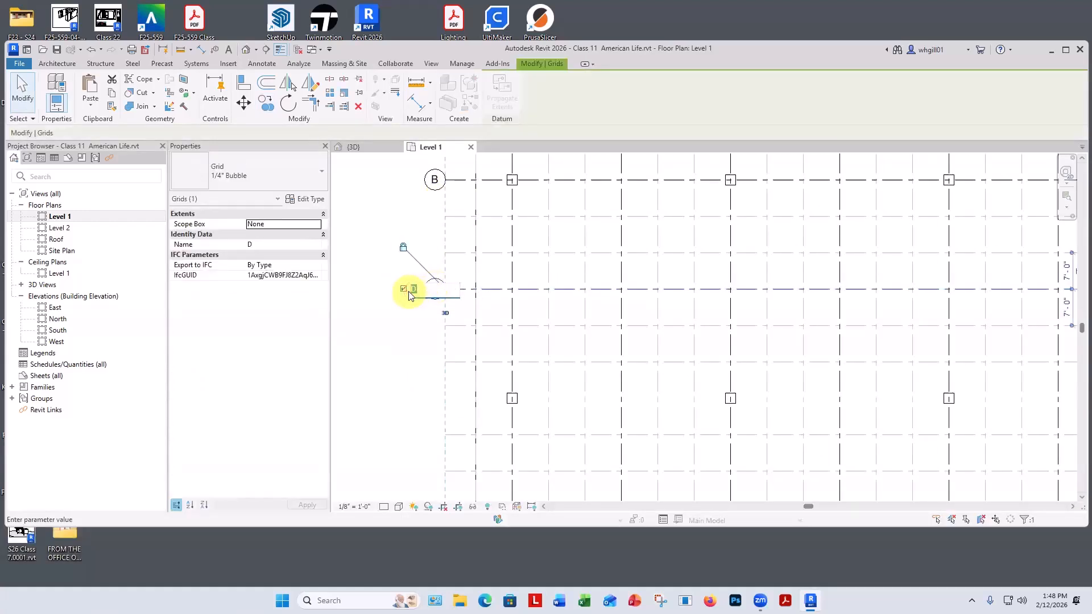
pyautogui.write('C')
pyautogui.click(359, 281)
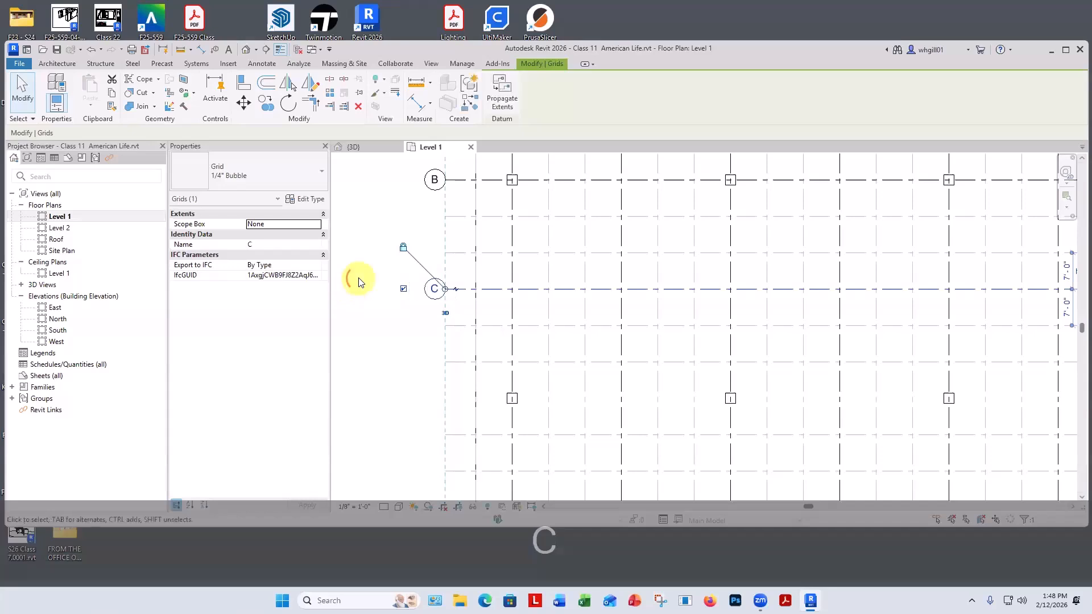
pyautogui.click(359, 281)
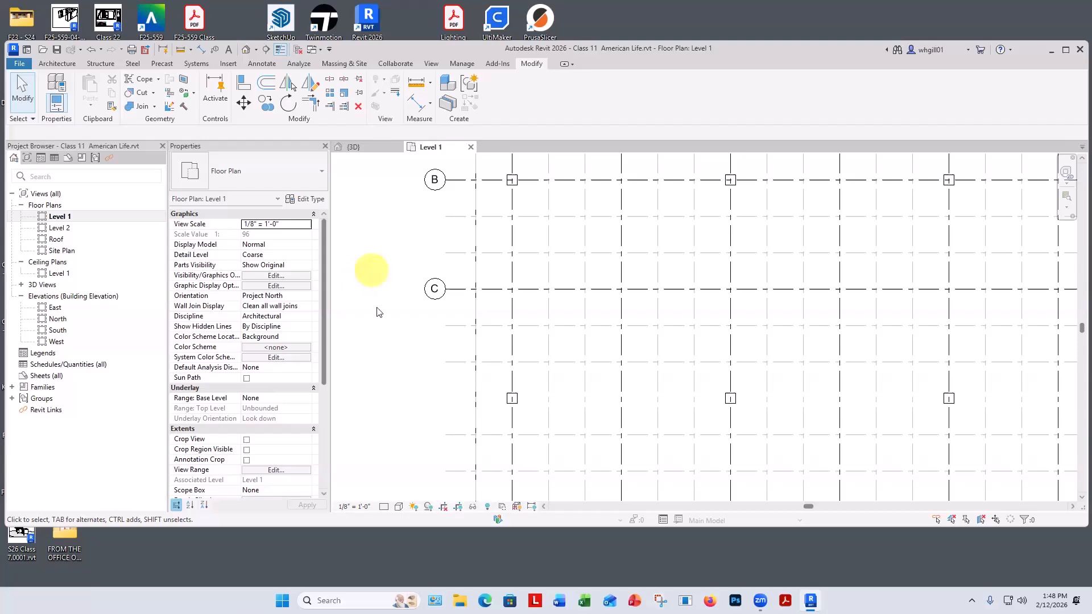
# Step: Delete the temporary horizontal grid z on the southernmost column row
pyautogui.scroll(-5, 370, 273)
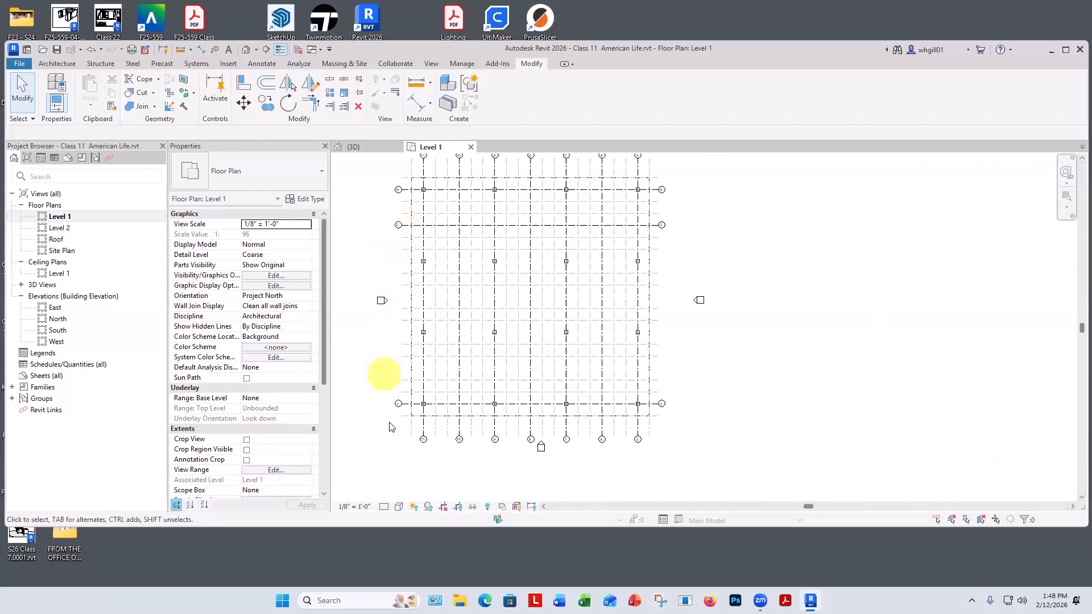
pyautogui.scroll(2, 402, 430)
pyautogui.click(409, 397)
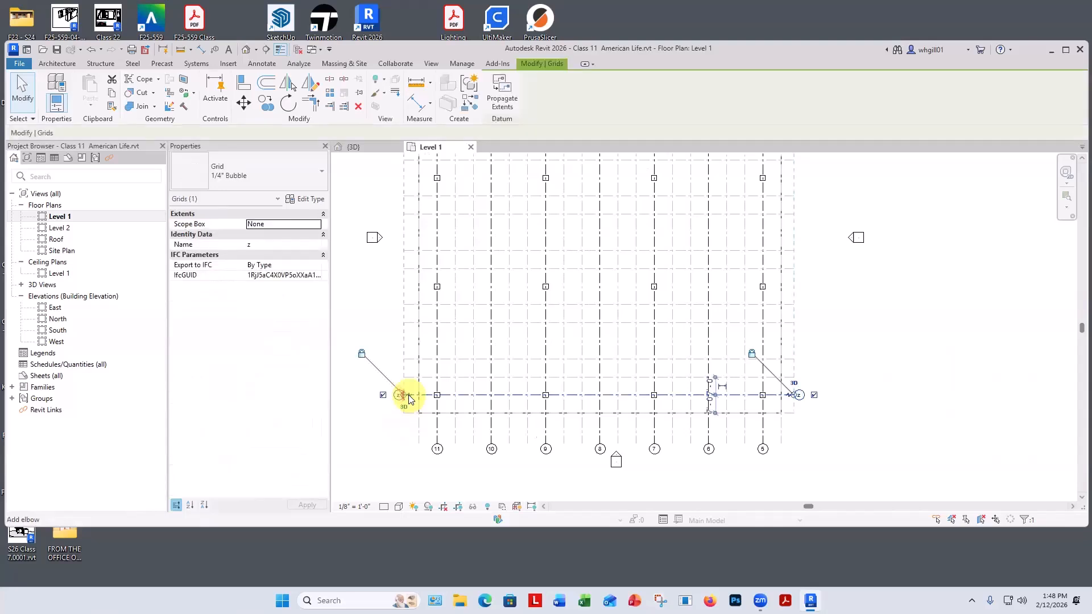
pyautogui.press('BackSpace')
# Step: Copy horizontal grid C southward six times at 21' spacing using multiple copies
pyautogui.scroll(3, 363, 353)
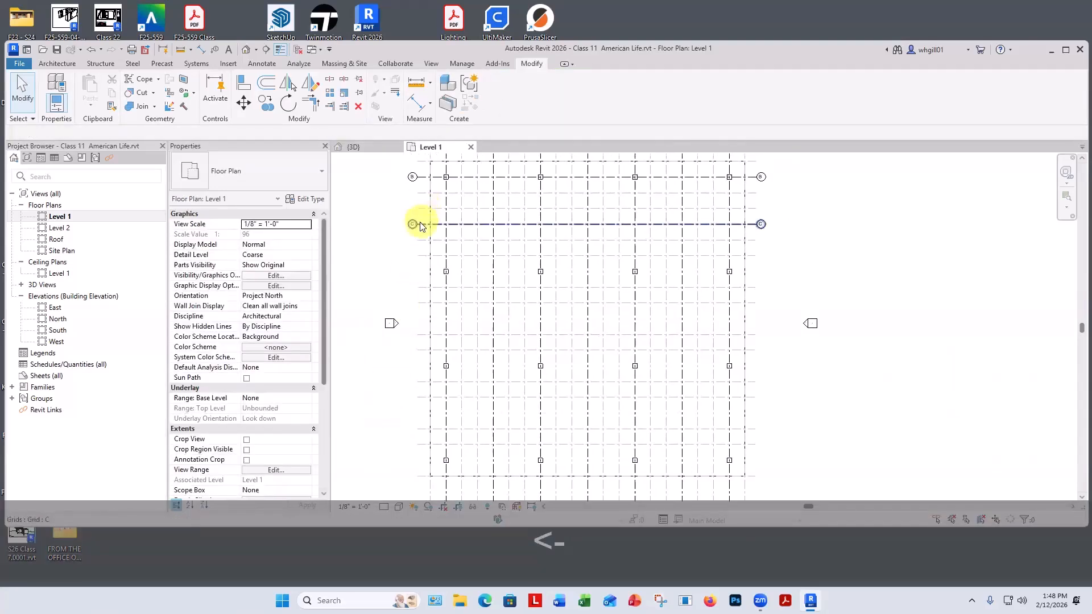
pyautogui.click(420, 224)
pyautogui.press('c')
pyautogui.press('o')
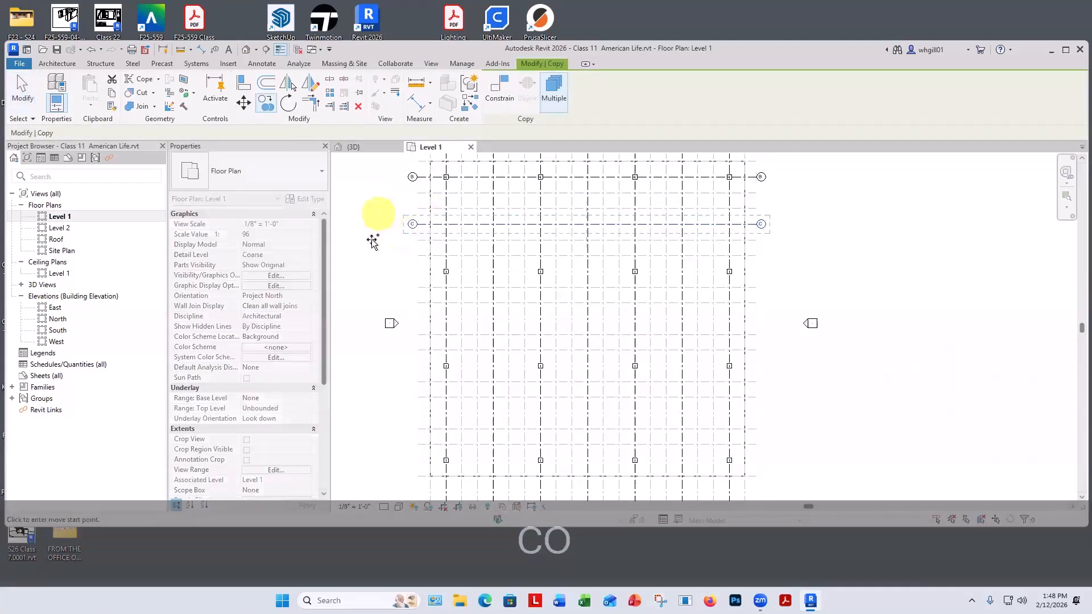
pyautogui.click(378, 222)
pyautogui.scroll(-1, 381, 459)
pyautogui.moveTo(380, 456); pyautogui.dragTo(392, 318, button='middle')
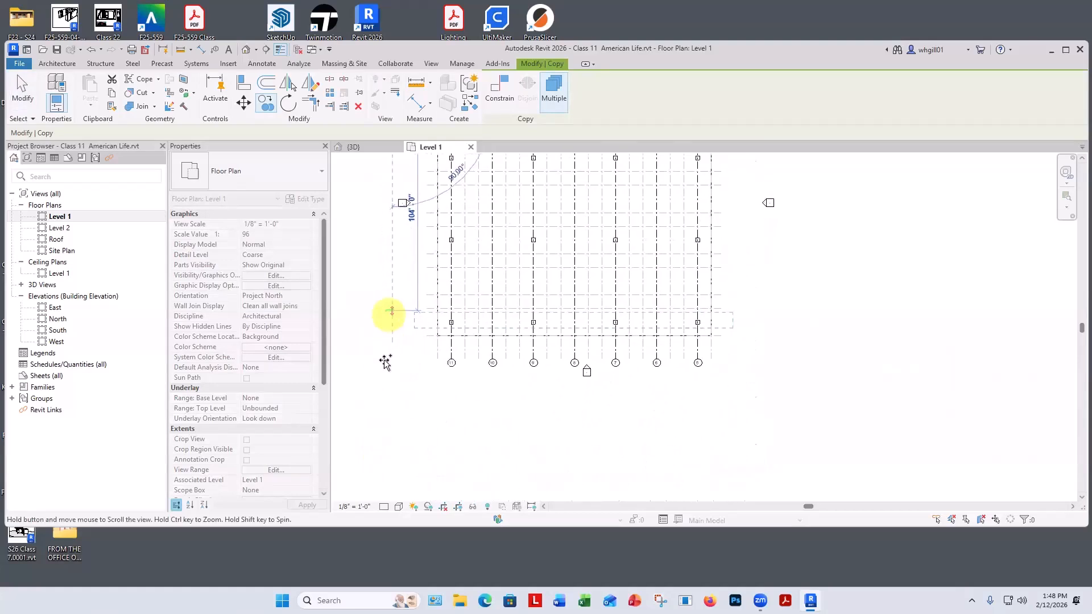
pyautogui.write('21')
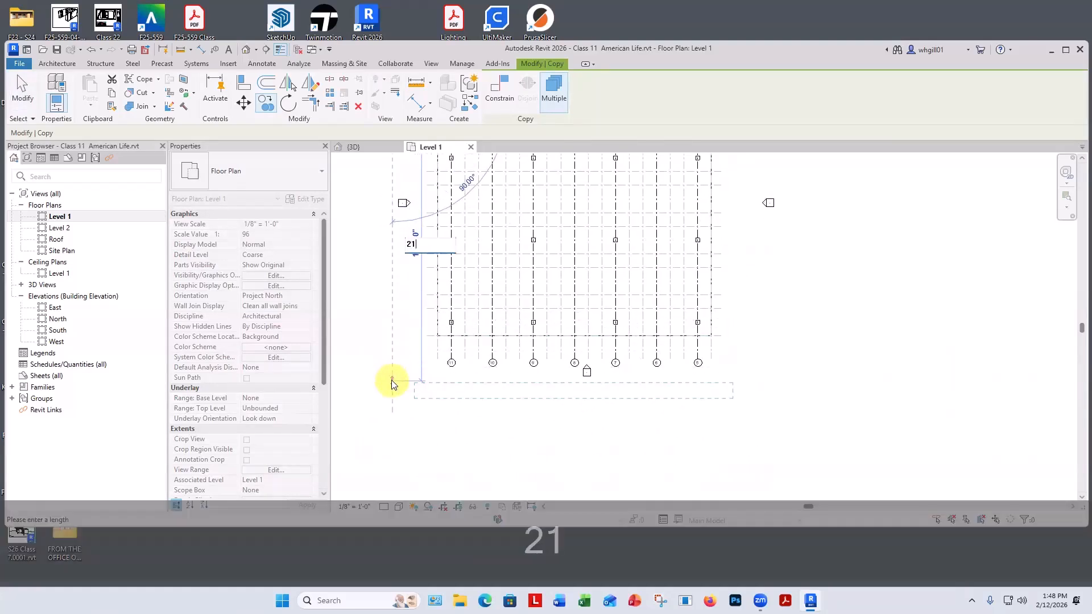
pyautogui.press('Return')
pyautogui.write('21')
pyautogui.press('Return')
pyautogui.write('21')
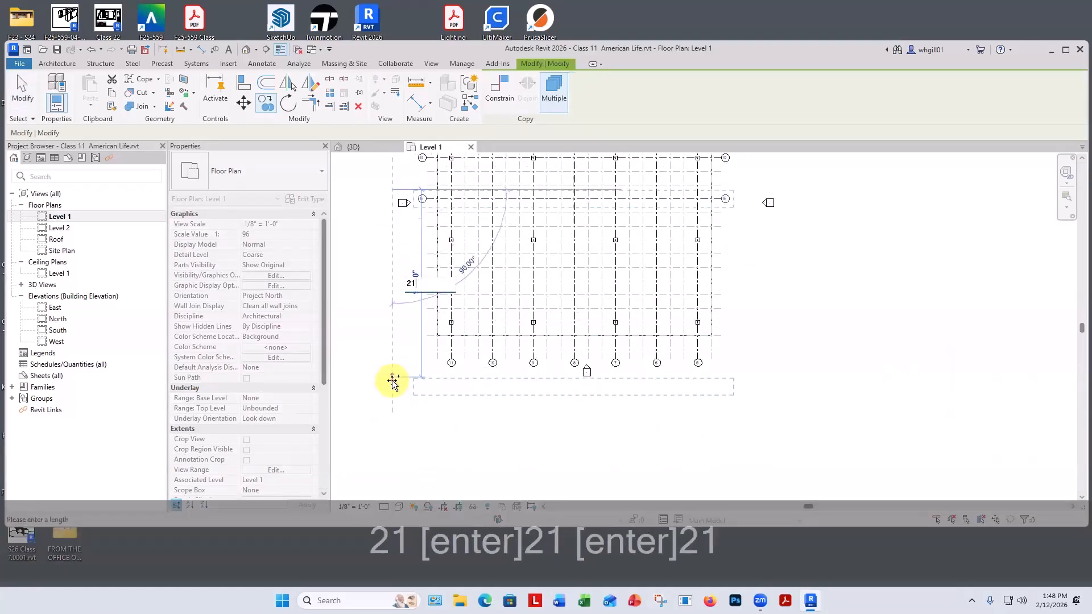
pyautogui.press('Return')
pyautogui.write('21')
pyautogui.press('Return')
pyautogui.write('21')
pyautogui.press('Return')
pyautogui.write('21')
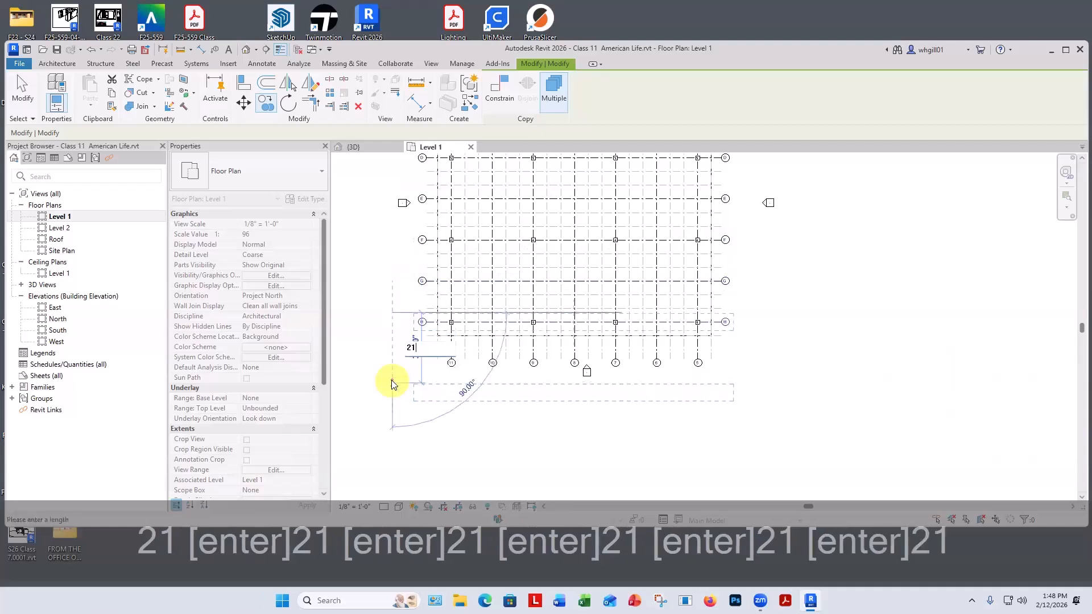
pyautogui.press('Return')
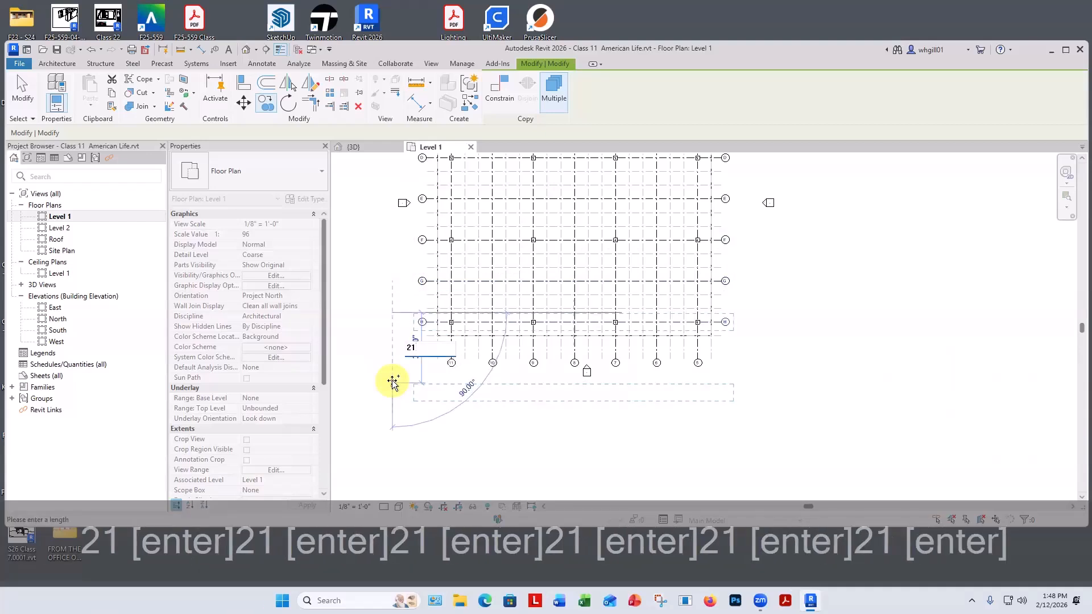
pyautogui.press('Escape')
pyautogui.press('Escape')
# Step: Delete the surplus horizontal grid line south of the southernmost column row
pyautogui.click(424, 364)
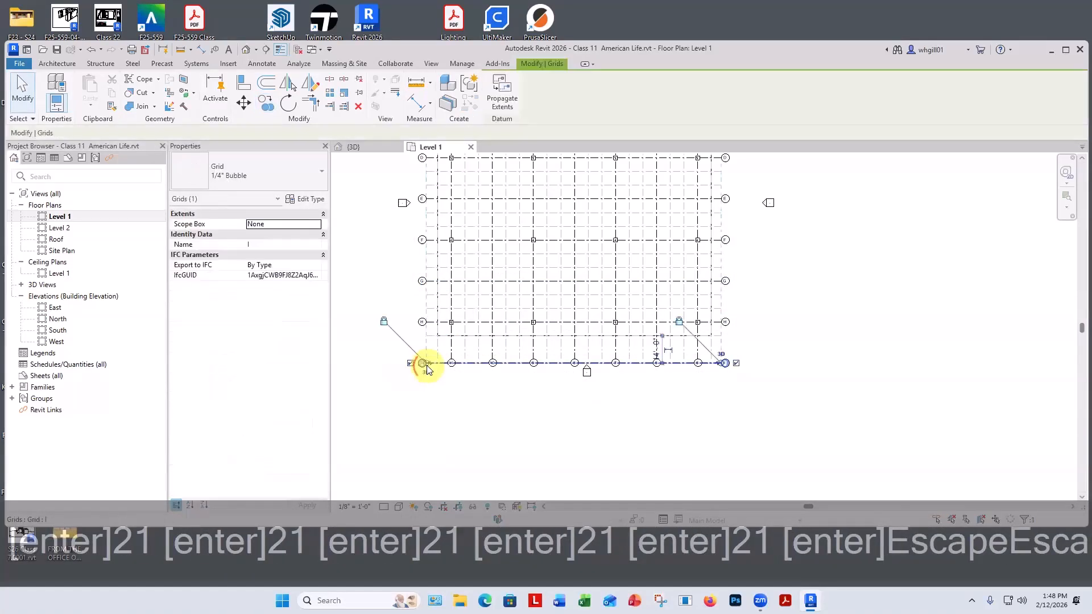
pyautogui.press('Escape')
pyautogui.scroll(5, 424, 372)
pyautogui.scroll(-6, 422, 373)
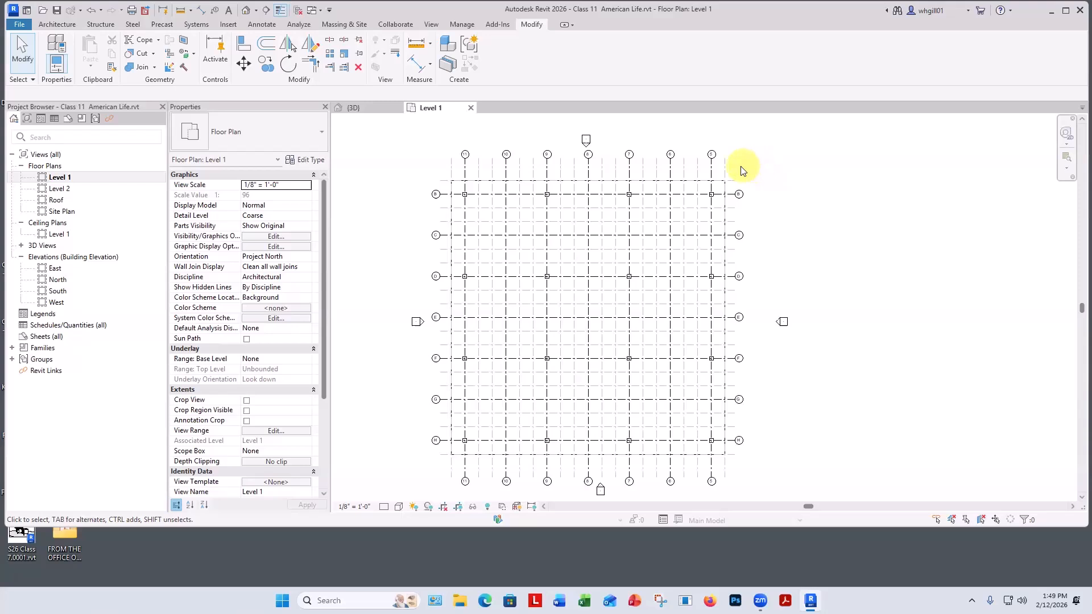
# Step: Select all instances of both the bubble and no-bubble grid types in the entire project and pin them
pyautogui.moveTo(725, 164); pyautogui.dragTo(705, 149)
pyautogui.moveTo(741, 166); pyautogui.dragTo(702, 145)
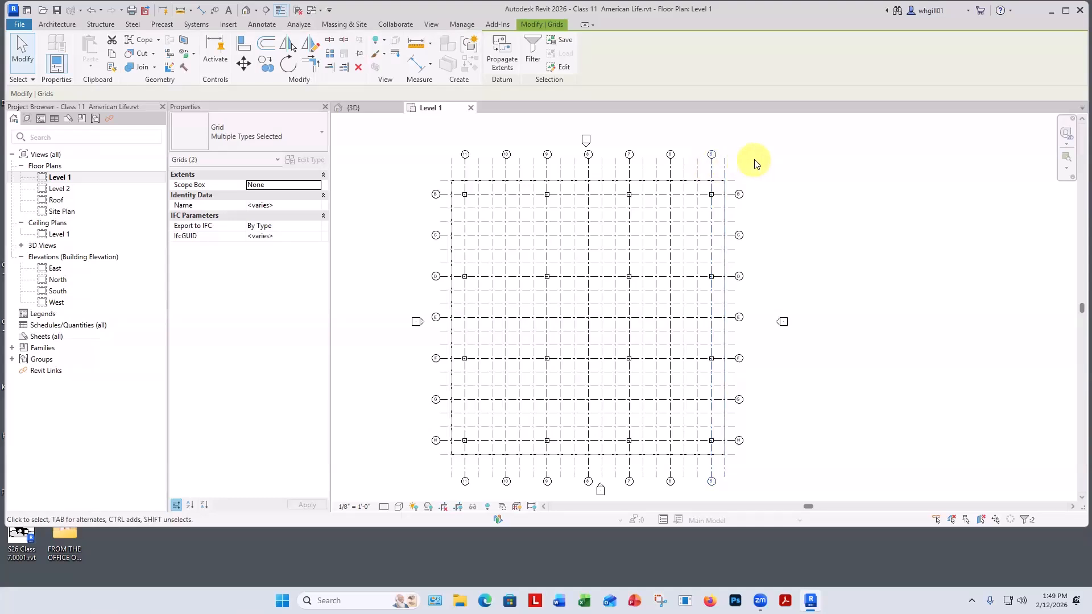
pyautogui.rightClick(755, 163)
pyautogui.moveTo(804, 284)
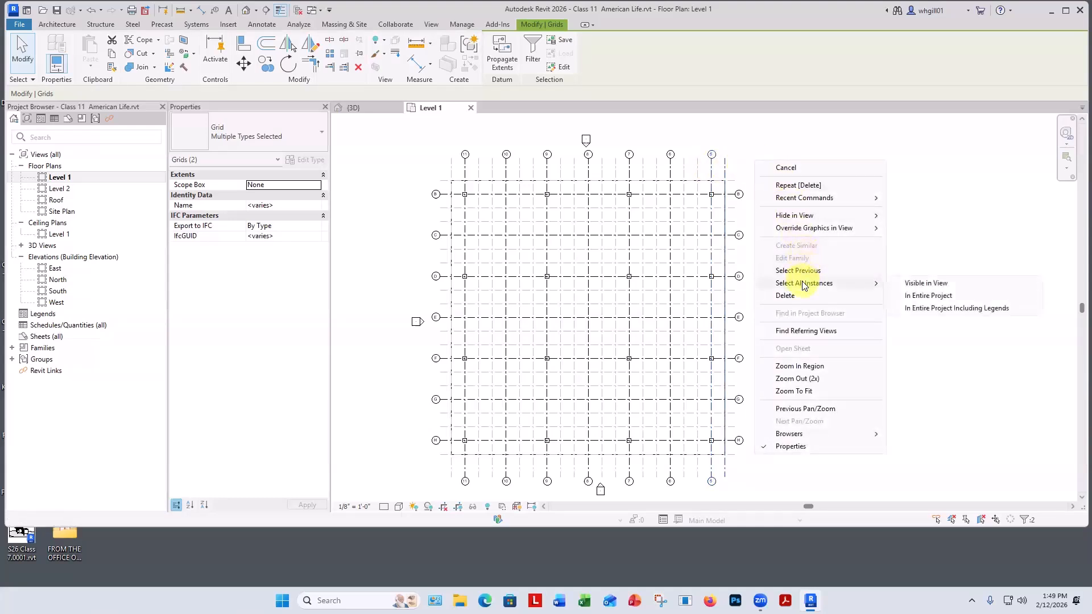
pyautogui.click(917, 297)
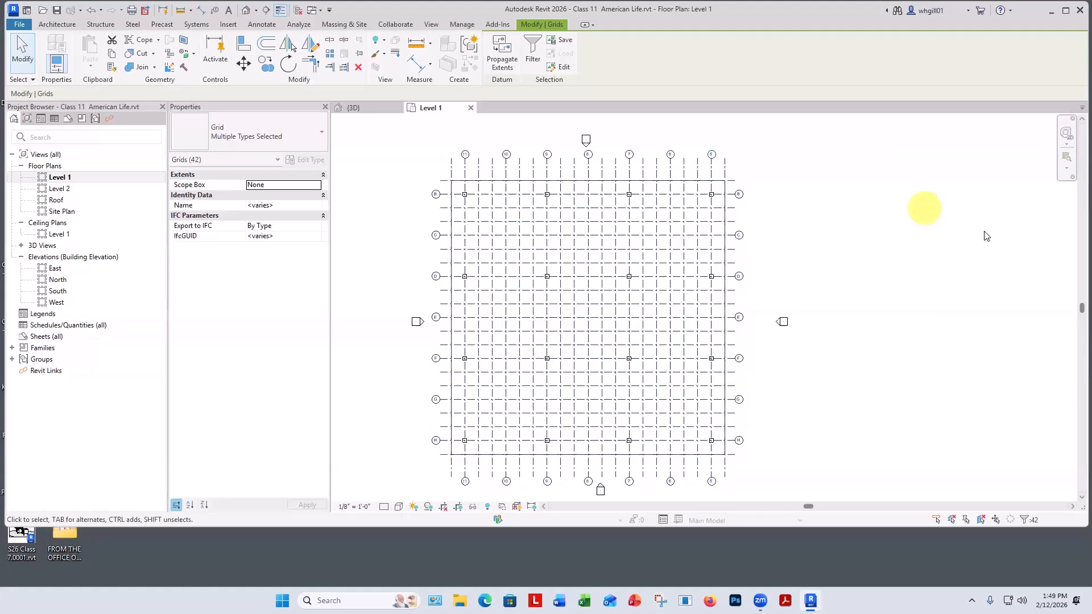
pyautogui.click(359, 53)
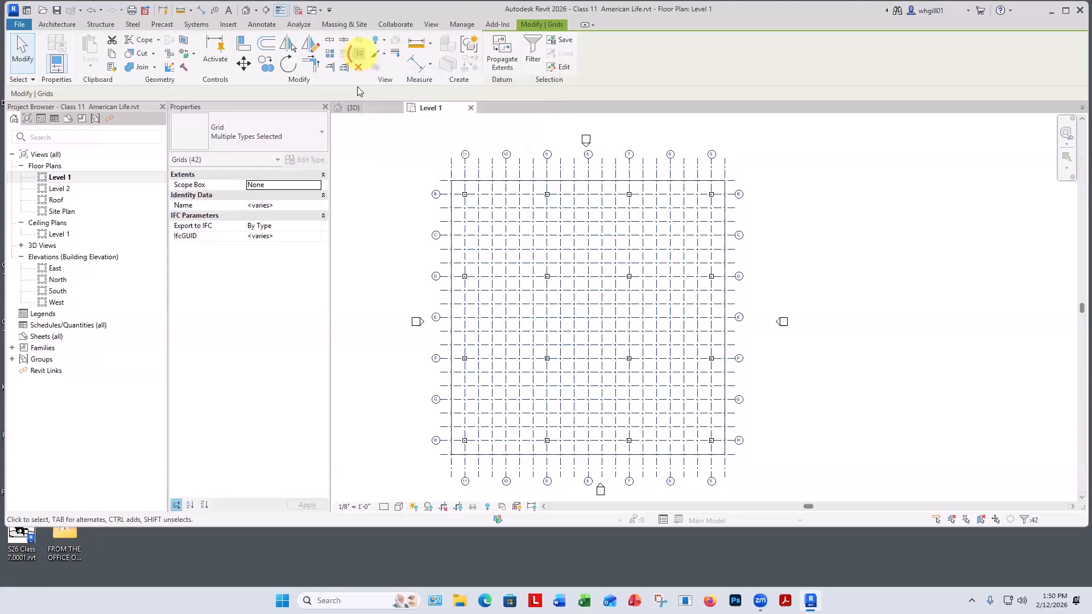
pyautogui.click(362, 172)
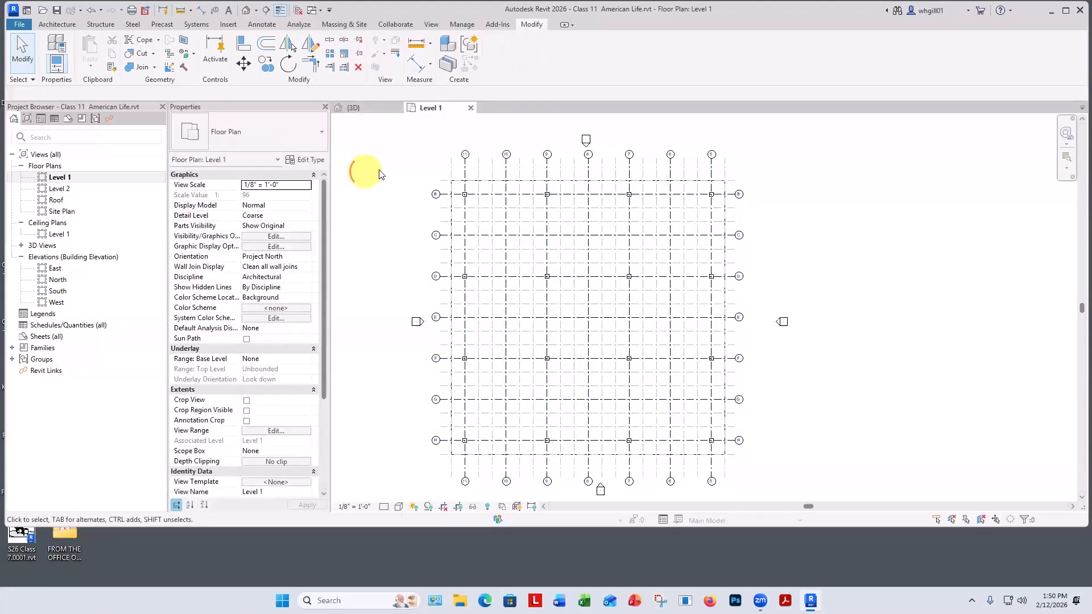
# Step: Try selecting the pinned westernmost grid line, then disable the selection of pinned elements
pyautogui.click(453, 170)
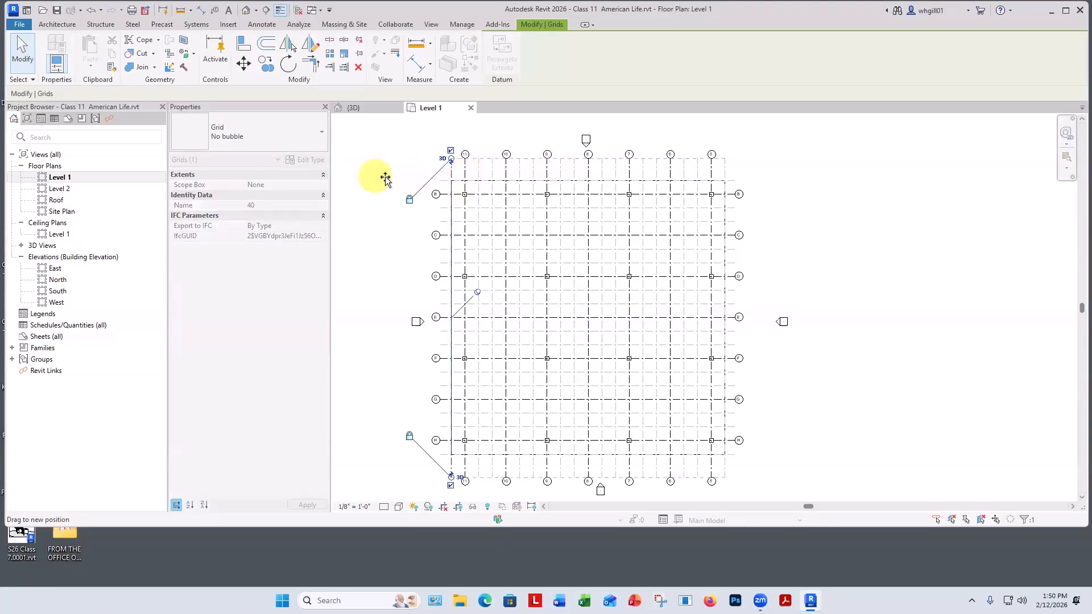
pyautogui.click(397, 134)
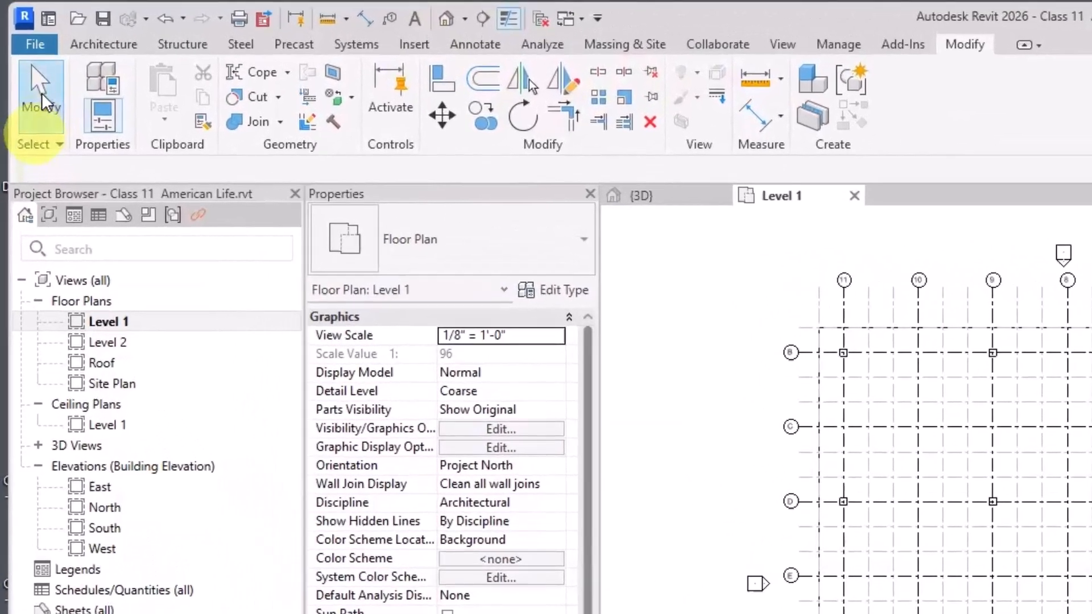
pyautogui.click(37, 148)
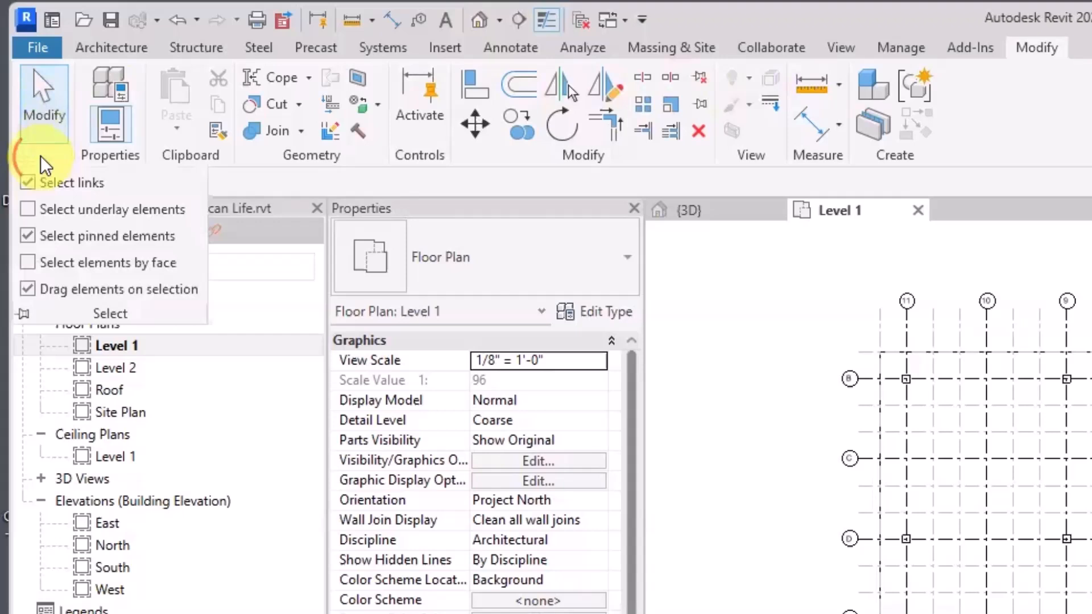
pyautogui.click(30, 237)
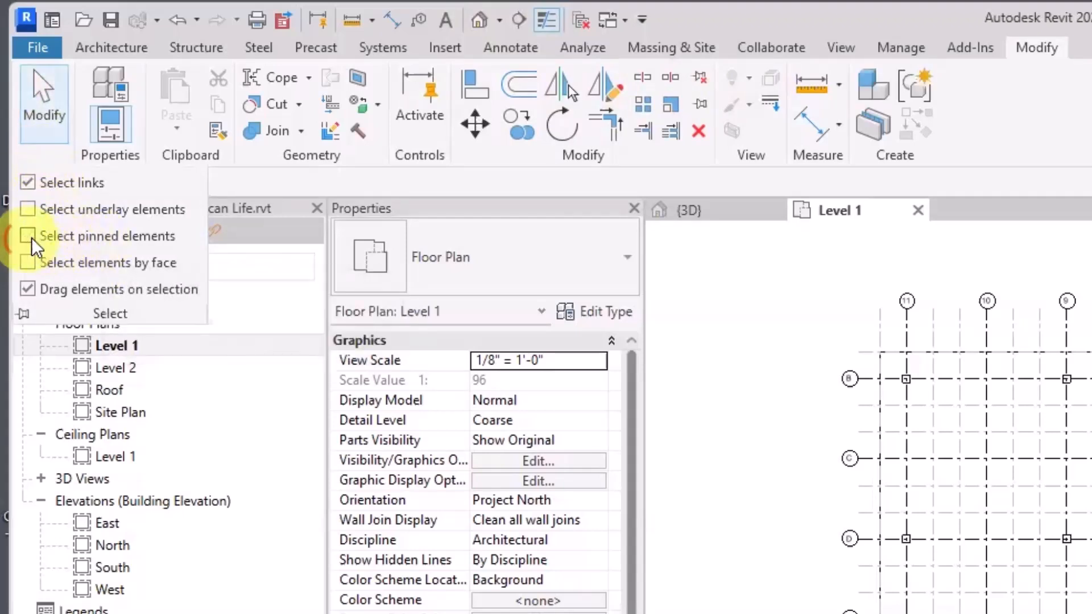
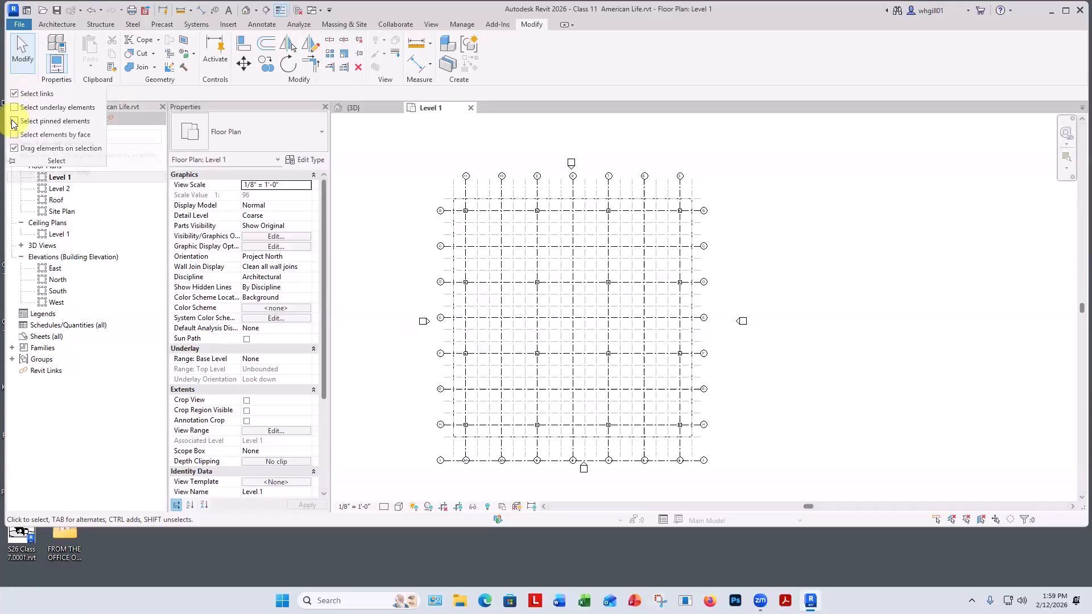
# Step: Override the graphics of horizontal grid line E in this view by element, setting its projection line color to red
pyautogui.scroll(3, 451, 316)
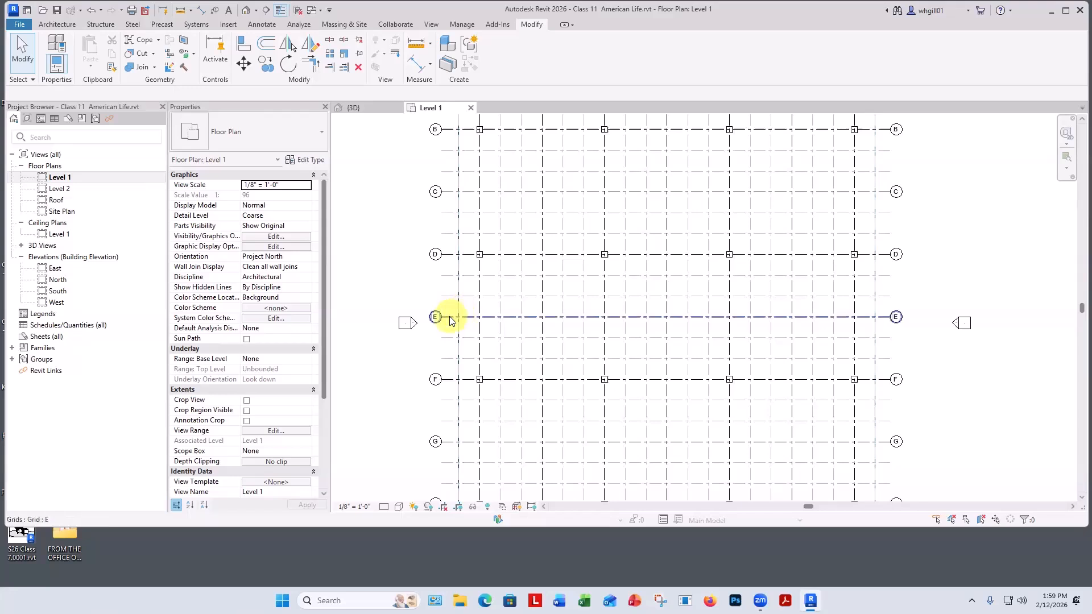
pyautogui.click(450, 316)
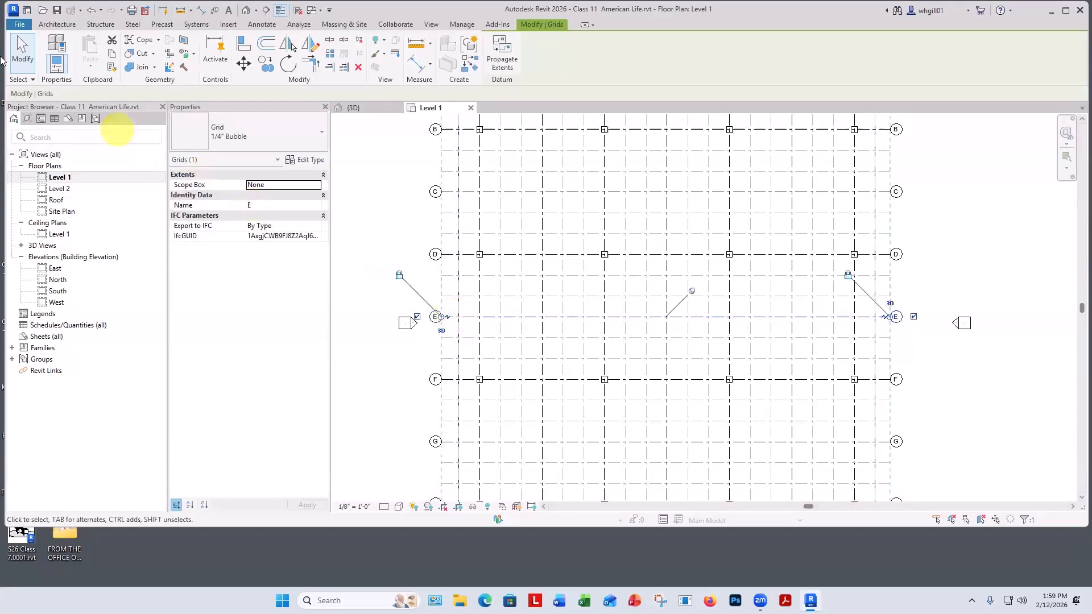
pyautogui.rightClick(365, 237)
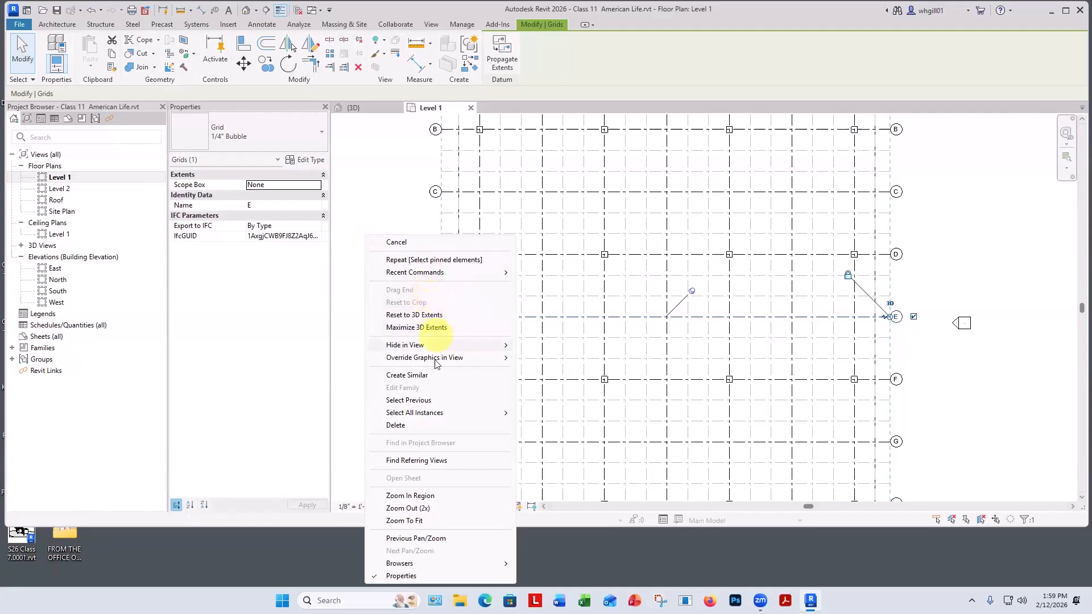
pyautogui.moveTo(428, 358)
pyautogui.click(556, 359)
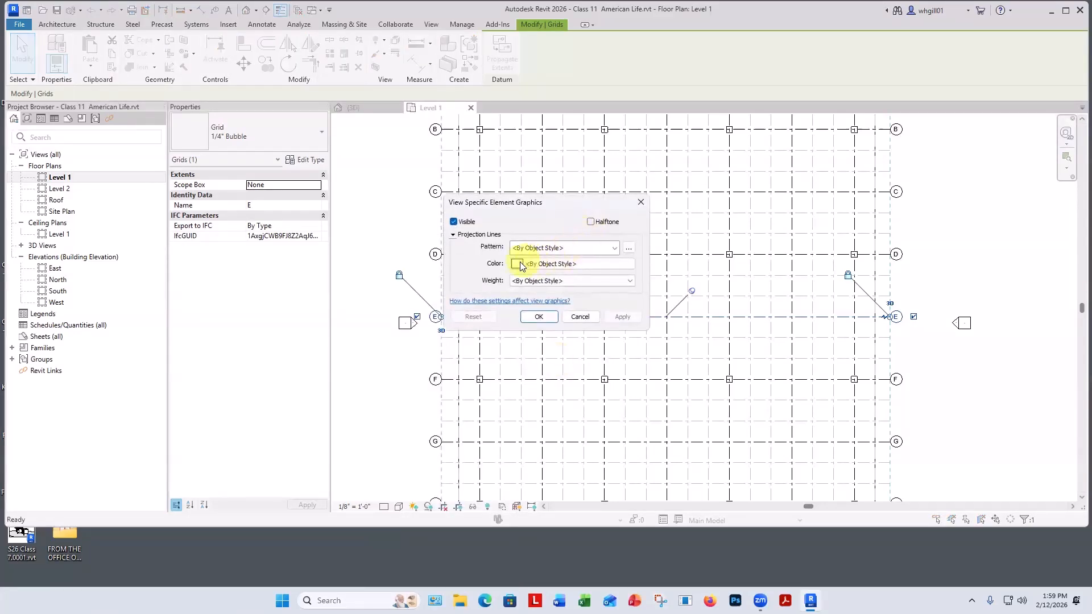
pyautogui.click(533, 264)
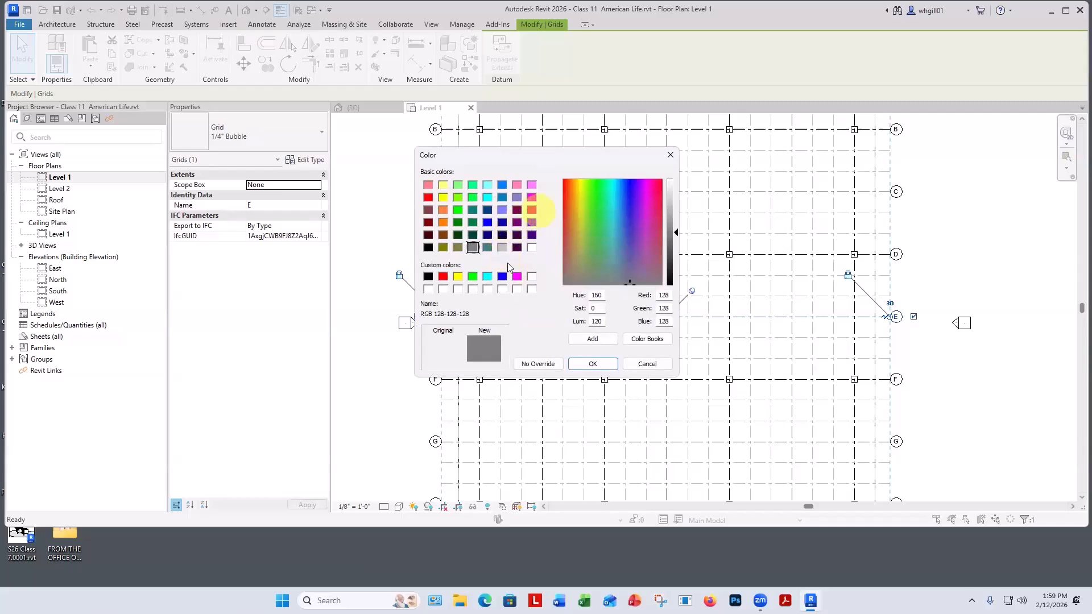
pyautogui.click(442, 277)
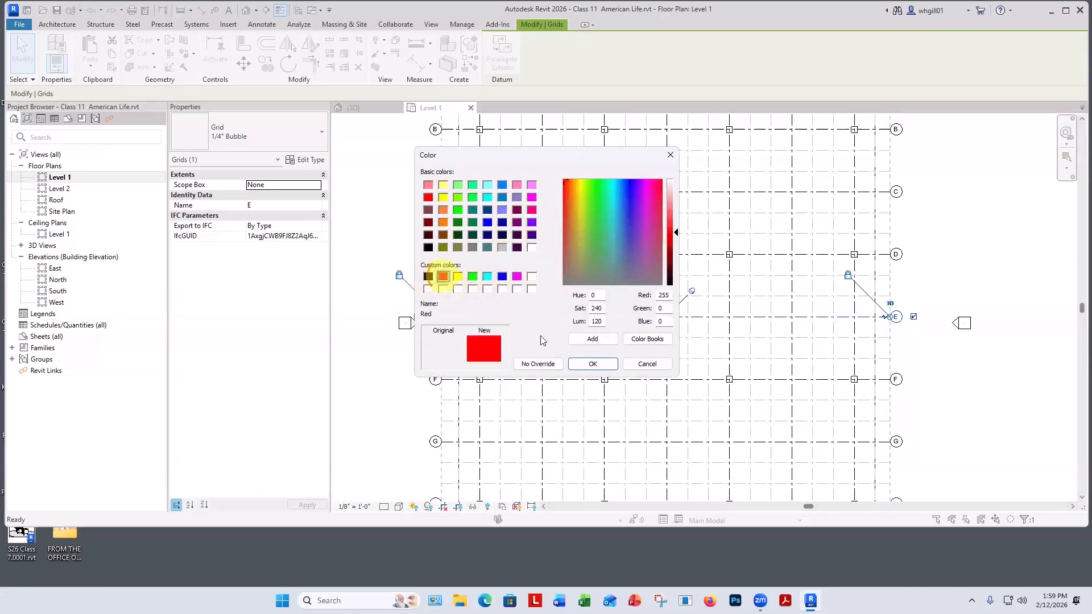
pyautogui.click(591, 363)
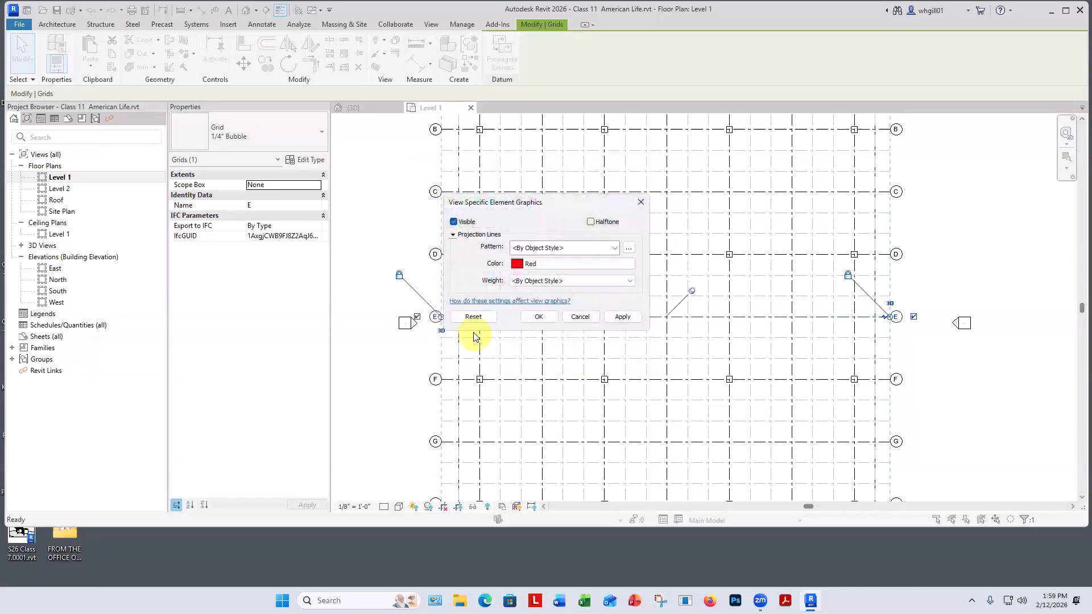
pyautogui.click(610, 317)
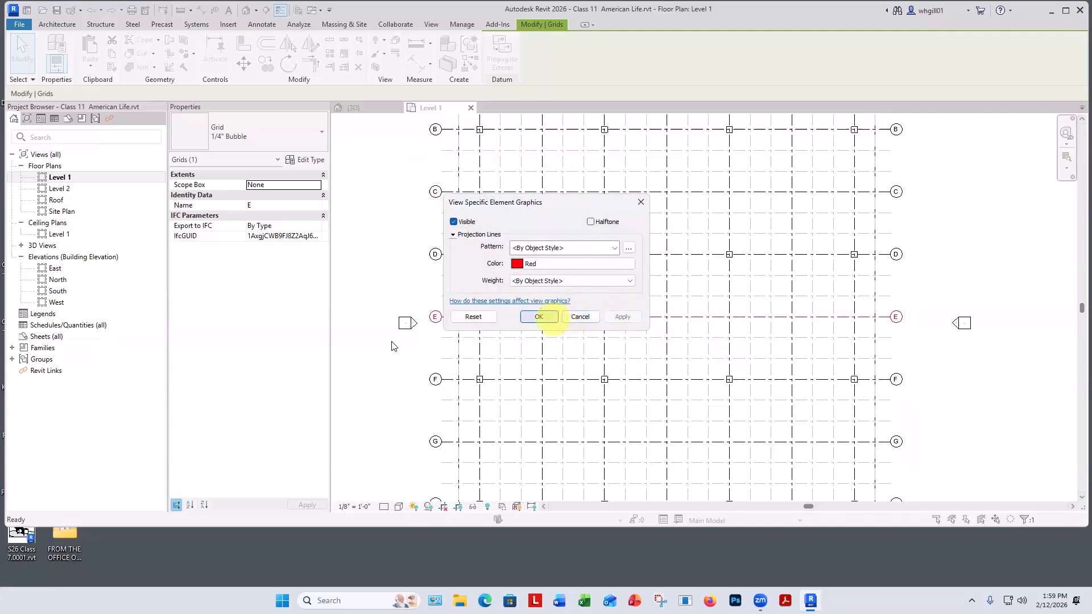
pyautogui.click(539, 317)
pyautogui.click(354, 365)
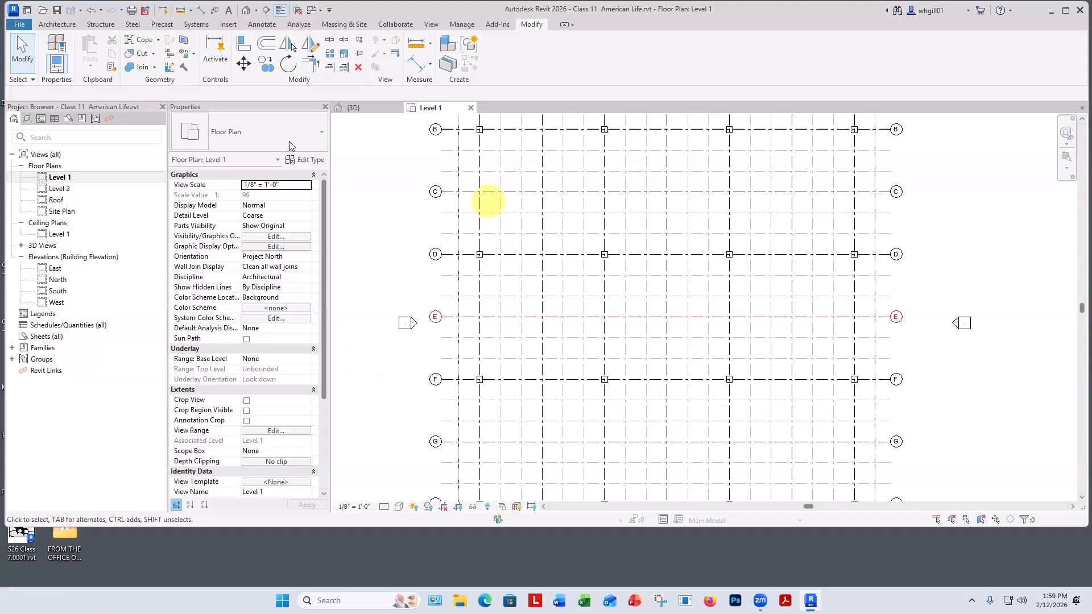
# Step: Override the graphics of vertical grid line 8 in this view by element, setting its projection line color to magenta
pyautogui.click(22, 79)
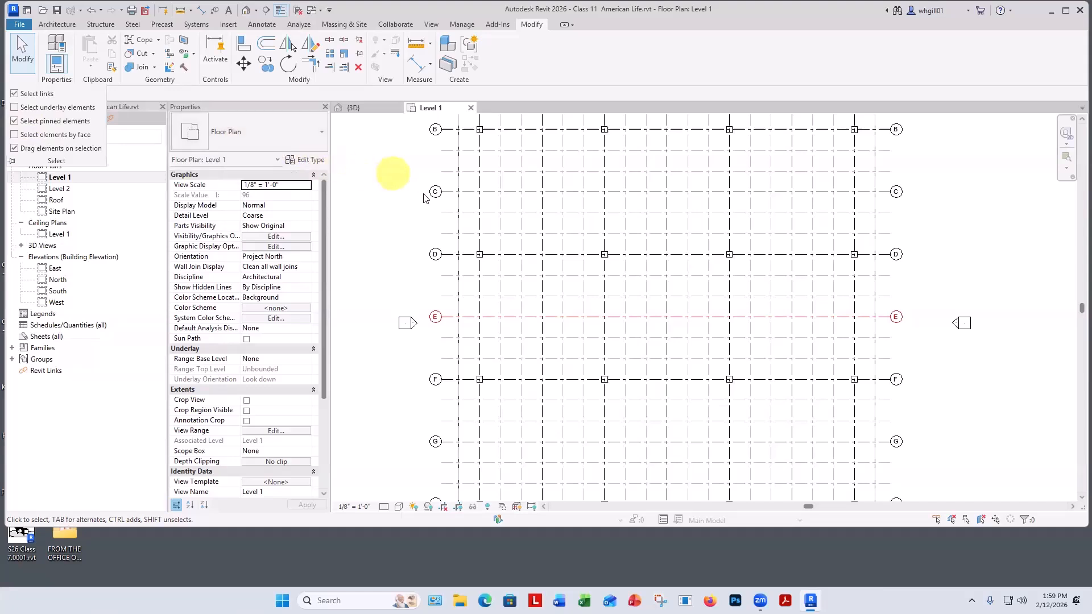
pyautogui.scroll(-2, 687, 285)
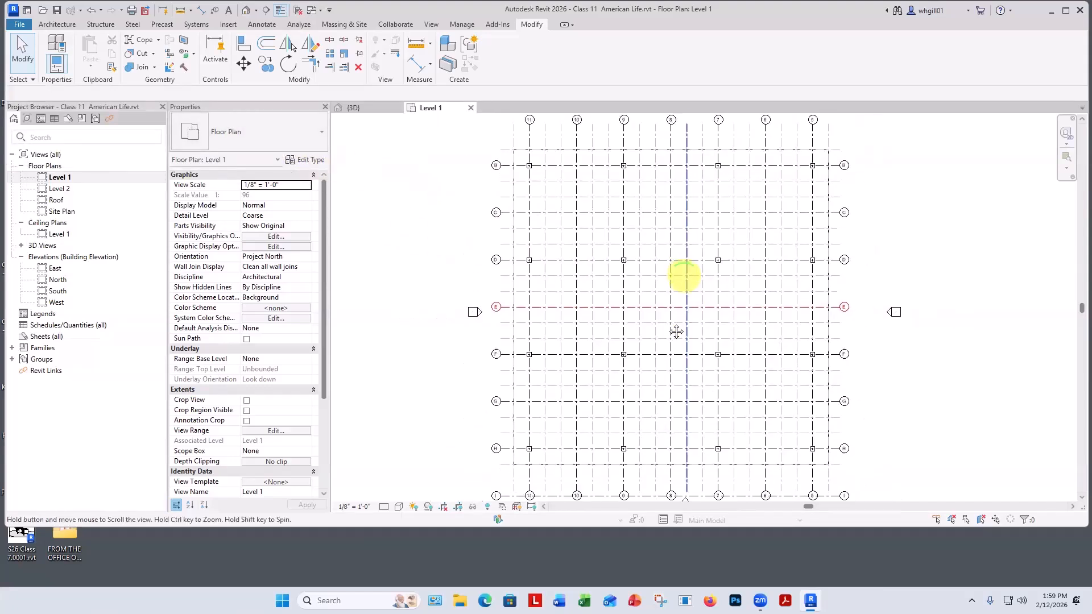
pyautogui.click(656, 191)
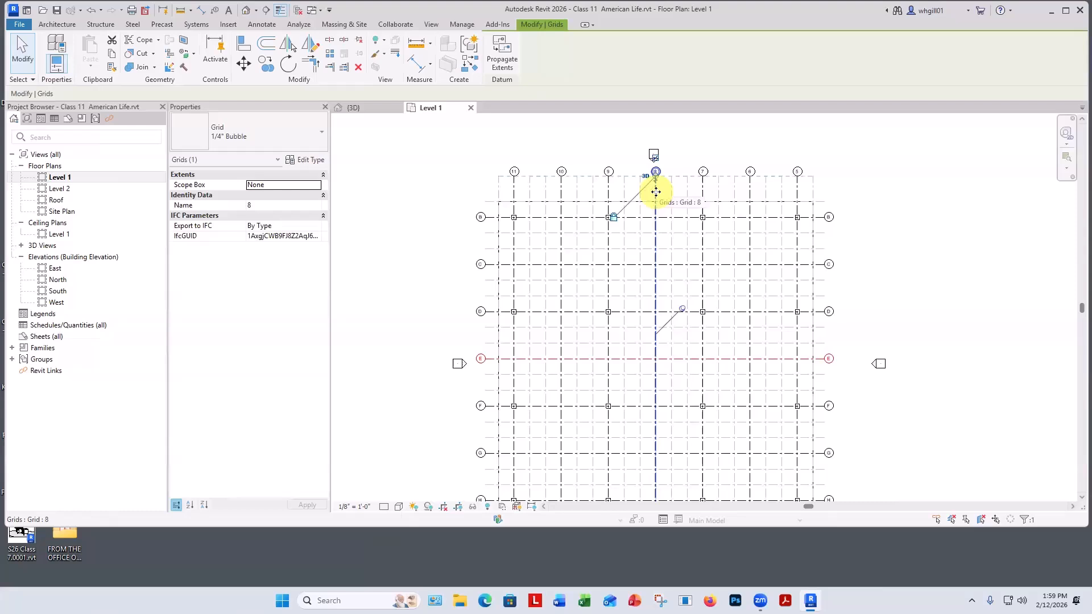
pyautogui.rightClick(655, 191)
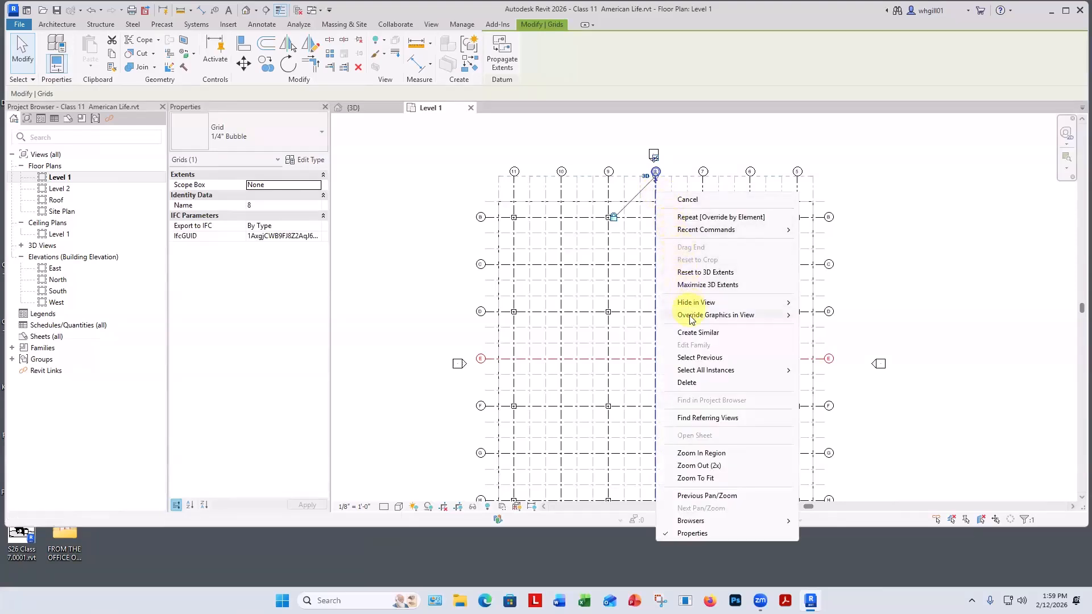
pyautogui.moveTo(691, 316)
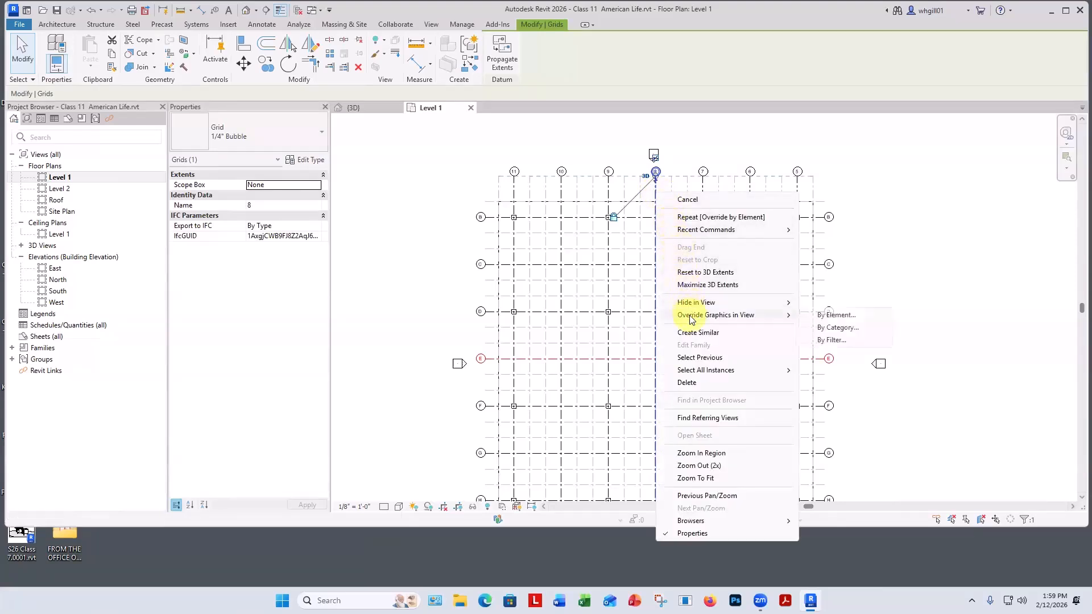
pyautogui.click(831, 316)
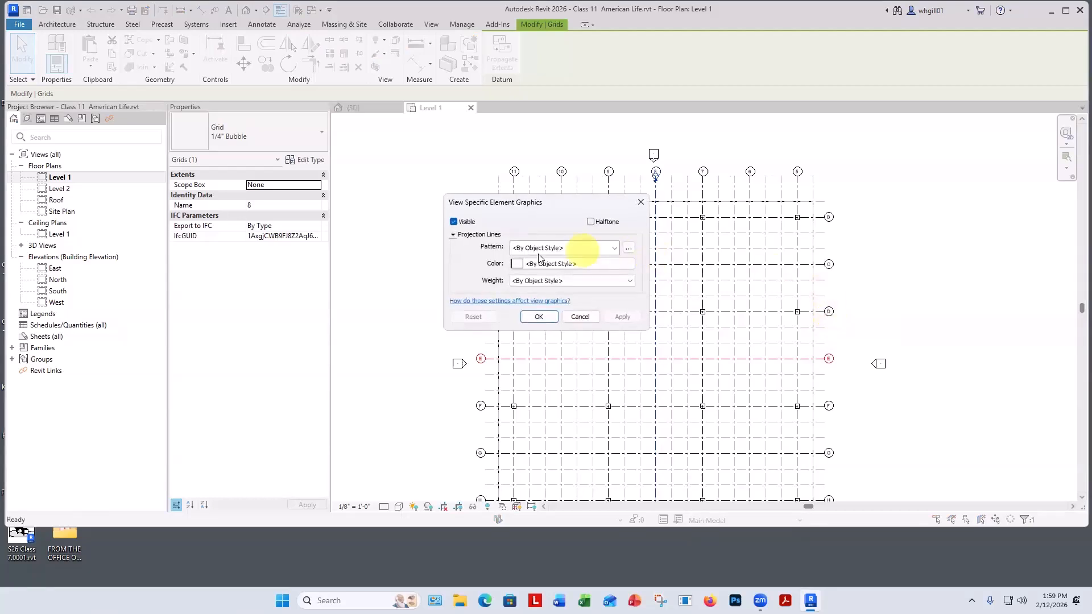
pyautogui.click(517, 265)
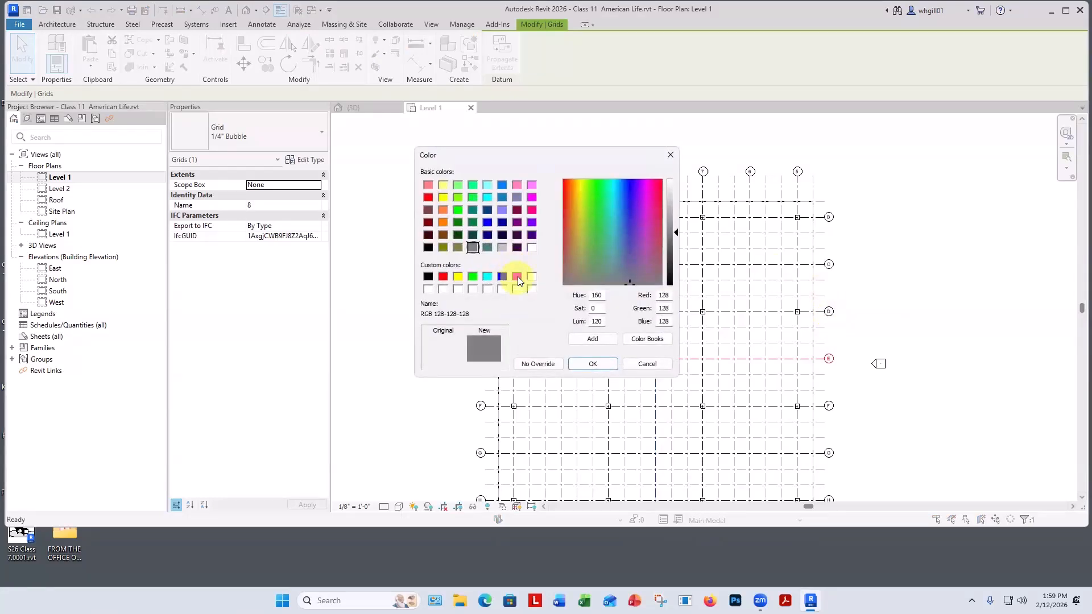
pyautogui.click(516, 276)
pyautogui.click(589, 365)
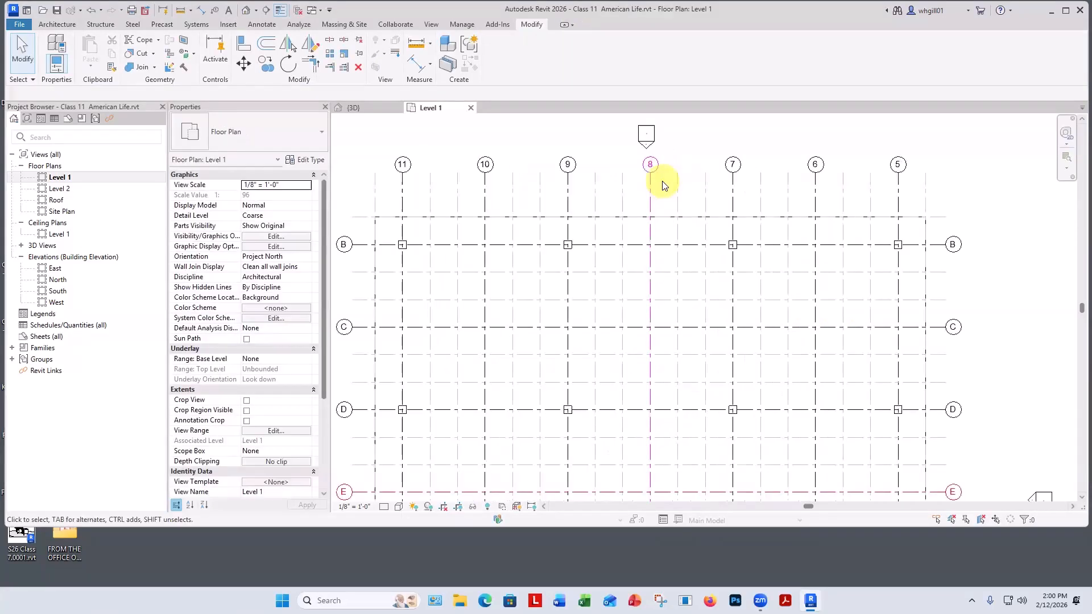
pyautogui.scroll(-2, 661, 183)
pyautogui.scroll(5, 568, 344)
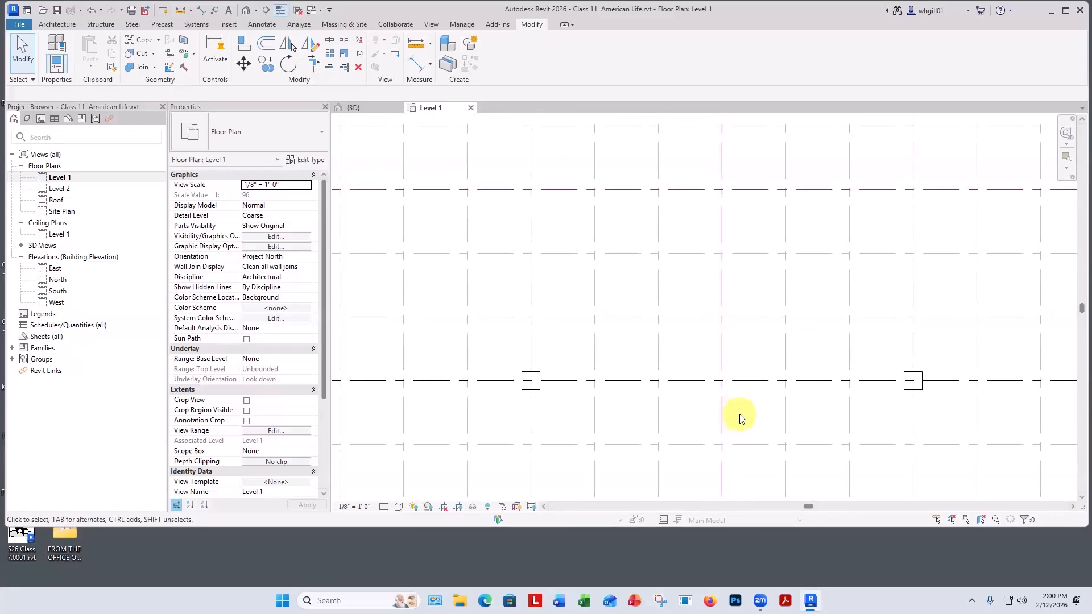
pyautogui.scroll(-3, 739, 418)
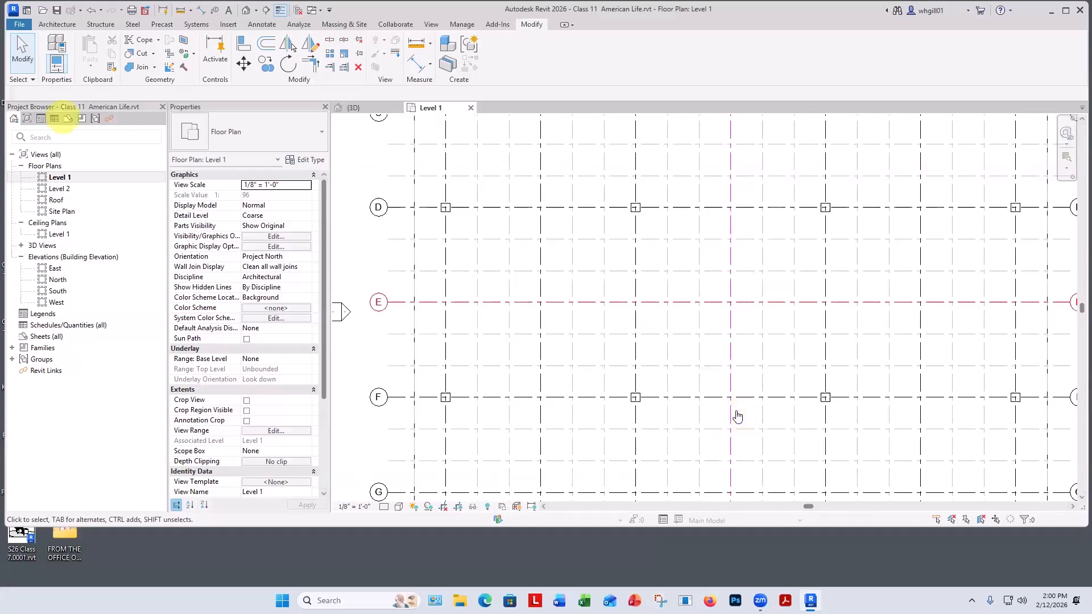
pyautogui.click(17, 80)
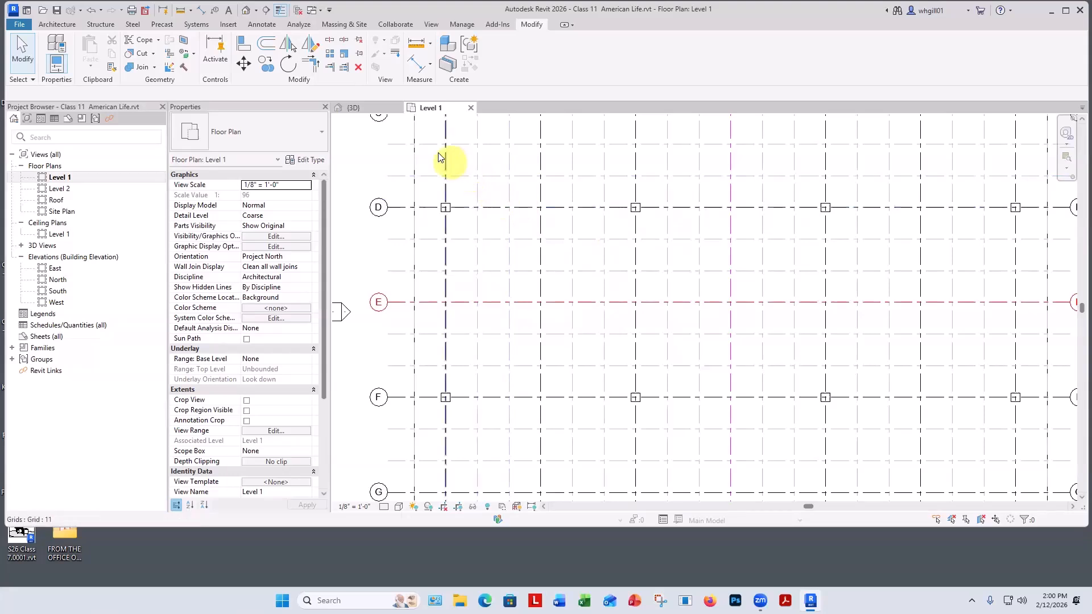
pyautogui.click(18, 80)
pyautogui.scroll(-2, 517, 212)
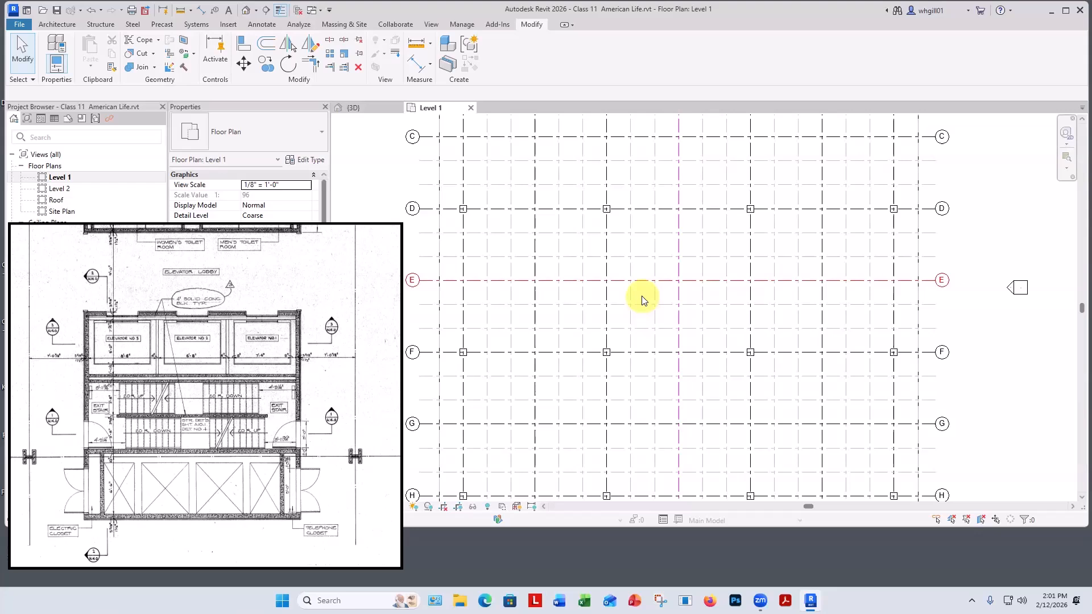
# Step: Draw a horizontal reference plane across grid line 8, between grids E and F, about 10'-9" south of grid E
pyautogui.click(59, 25)
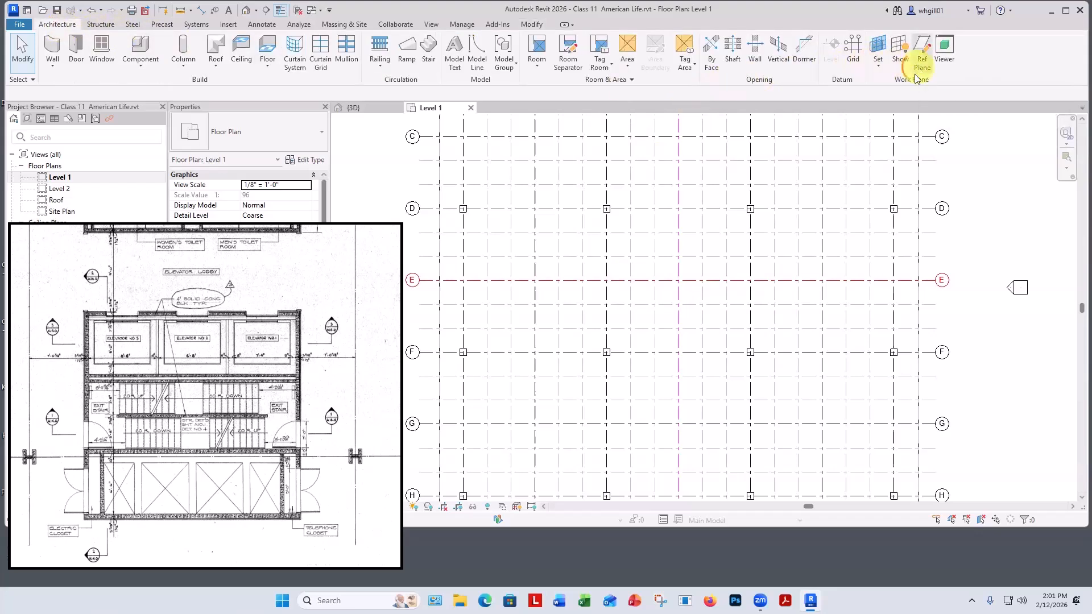
pyautogui.click(922, 56)
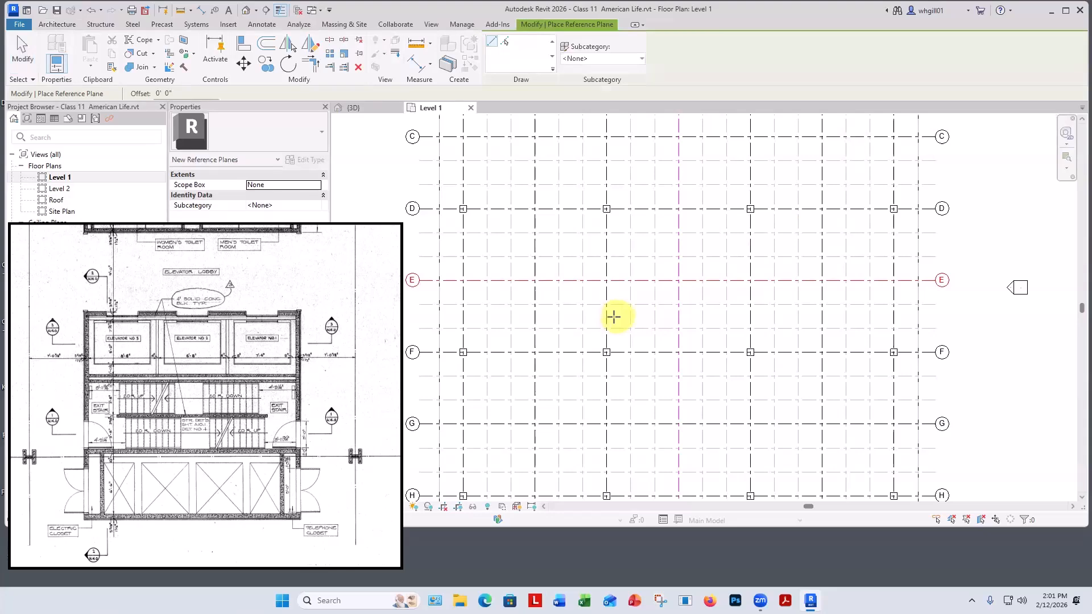
pyautogui.click(616, 317)
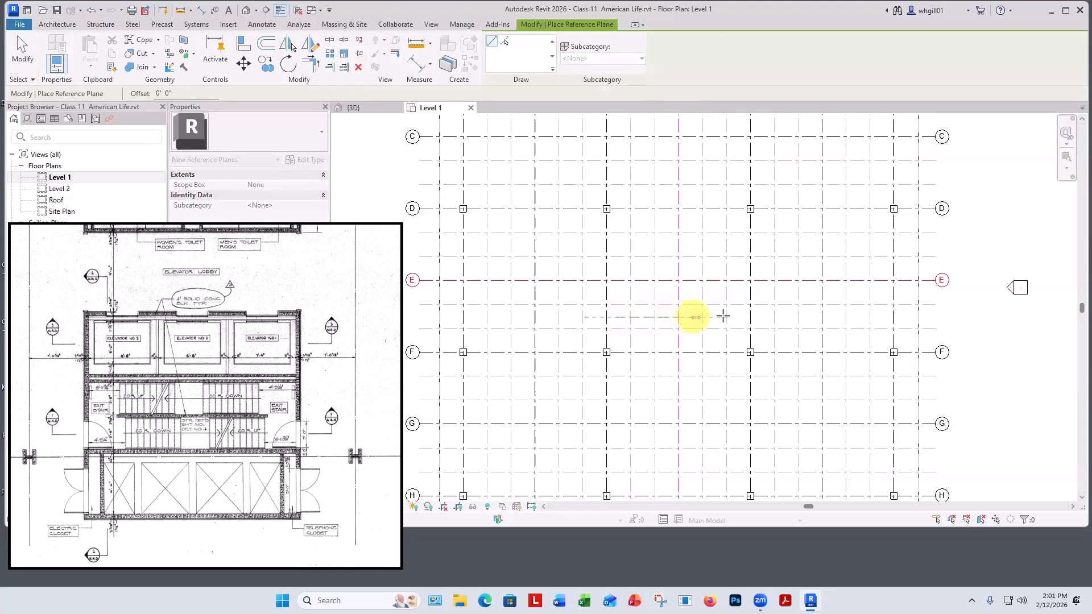
pyautogui.click(741, 316)
pyautogui.press('Escape')
pyautogui.press('Escape')
# Step: Place an aligned dimension between grid E and the new horizontal reference plane
pyautogui.scroll(4, 728, 316)
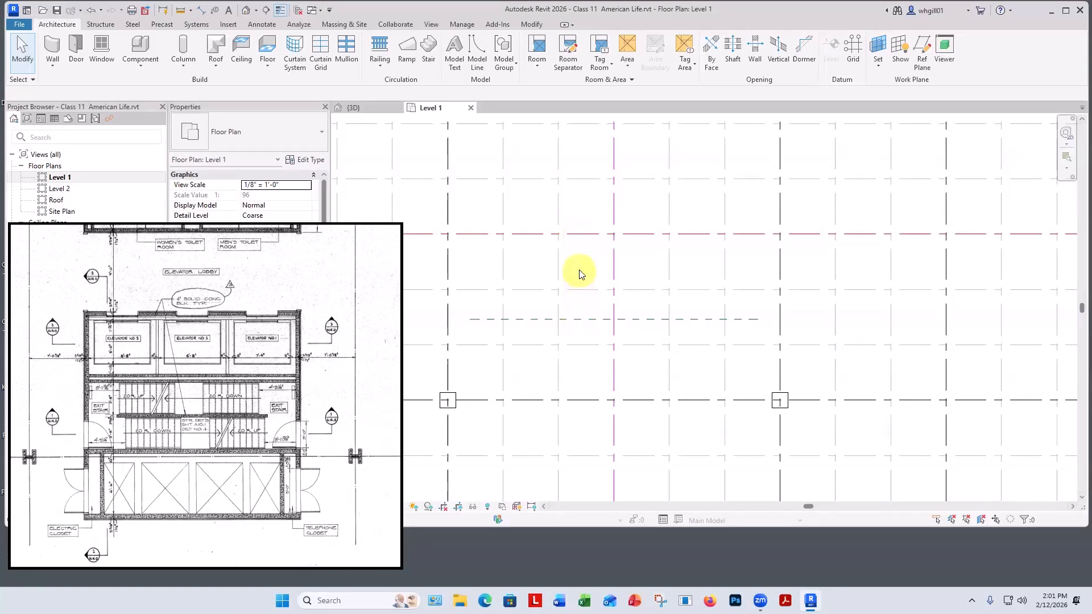
pyautogui.press('d')
pyautogui.press('i')
pyautogui.click(573, 234)
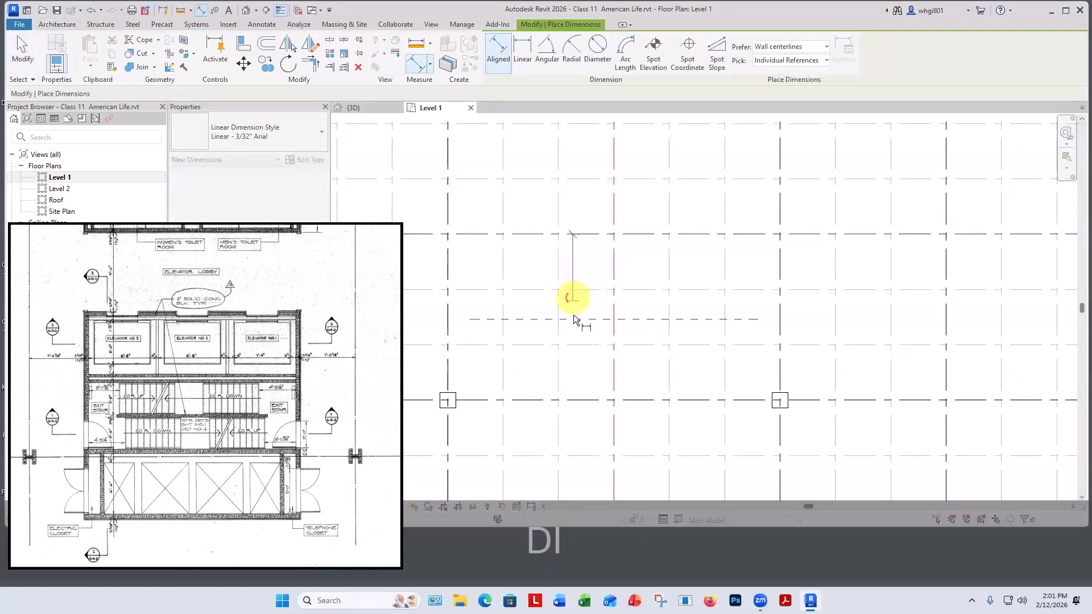
pyautogui.click(574, 319)
pyautogui.click(589, 307)
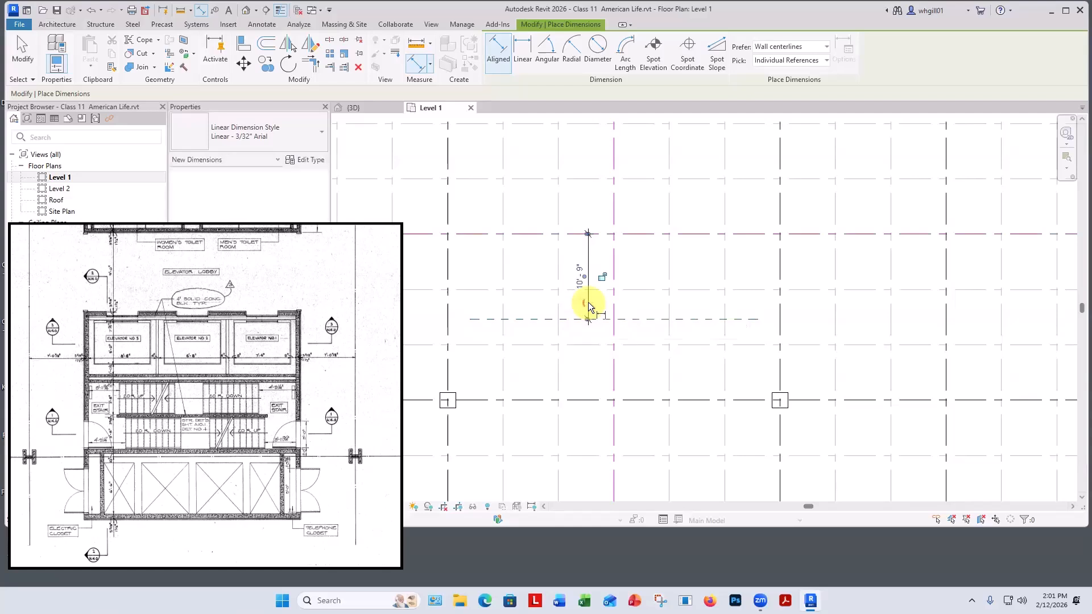
pyautogui.press('Escape')
pyautogui.press('Escape')
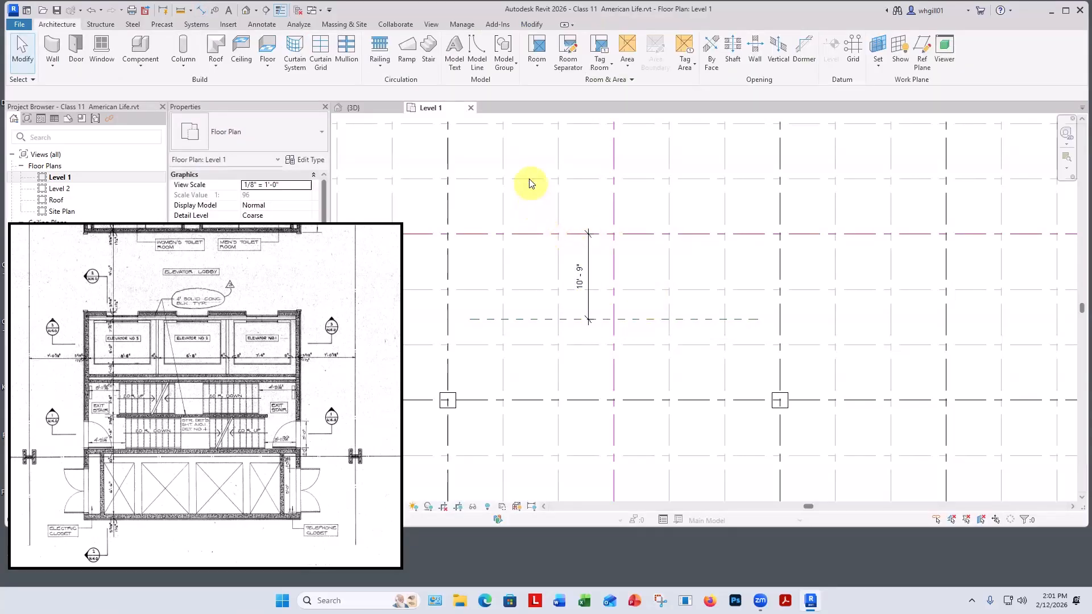
# Step: Set the reference plane's distance from grid E to 4'-6"
pyautogui.click(626, 318)
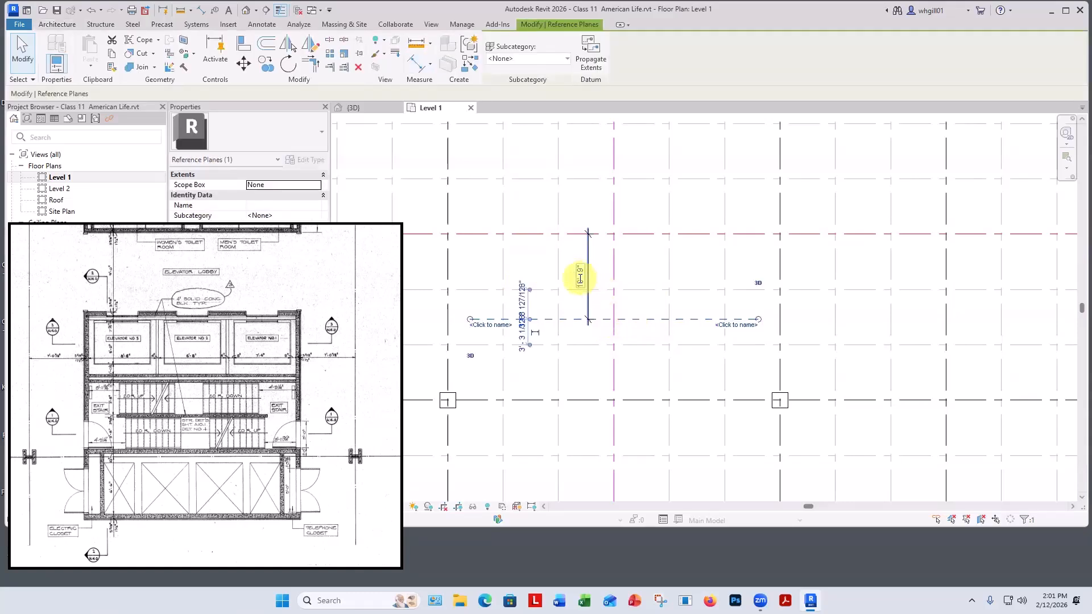
pyautogui.click(580, 278)
pyautogui.write("4'6")
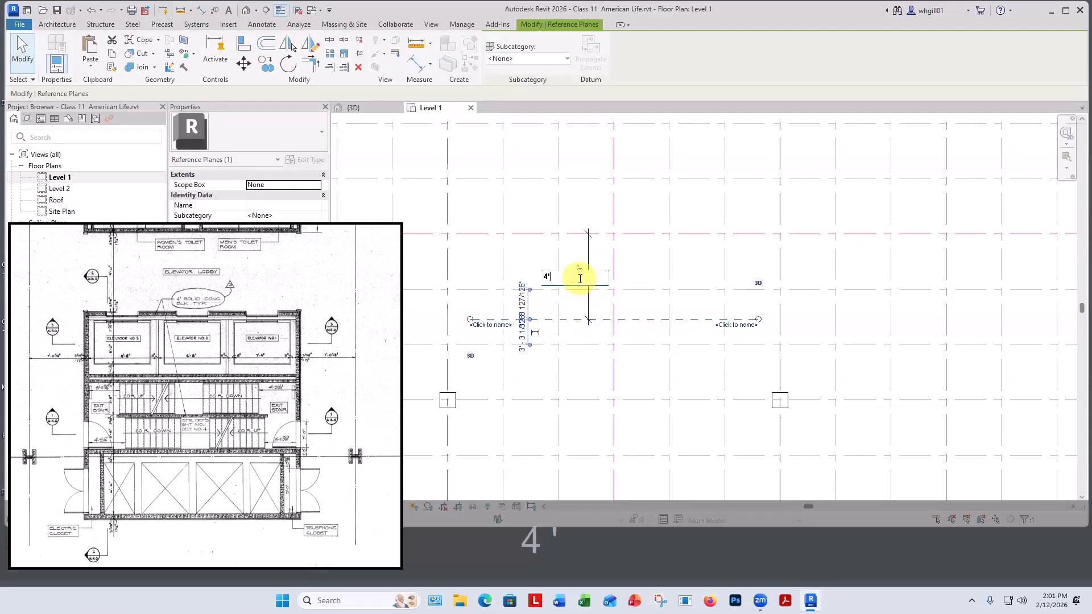
pyautogui.press('Return')
pyautogui.click(638, 198)
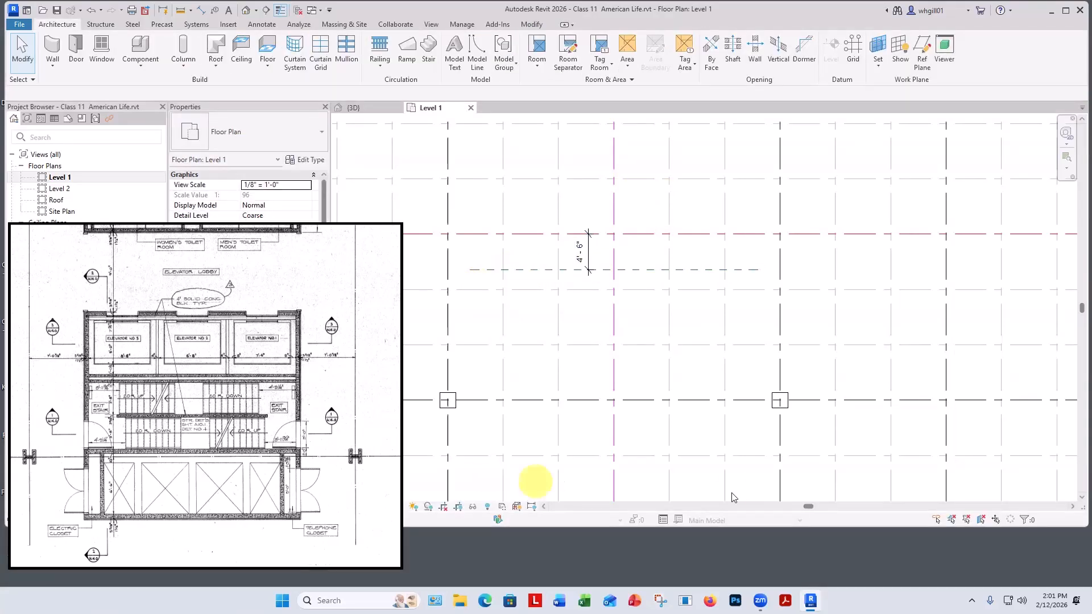
# Step: Copy the horizontal reference plane straight south to a position just below grid F
pyautogui.moveTo(751, 396); pyautogui.dragTo(754, 292, button='middle')
pyautogui.scroll(-1, 697, 315)
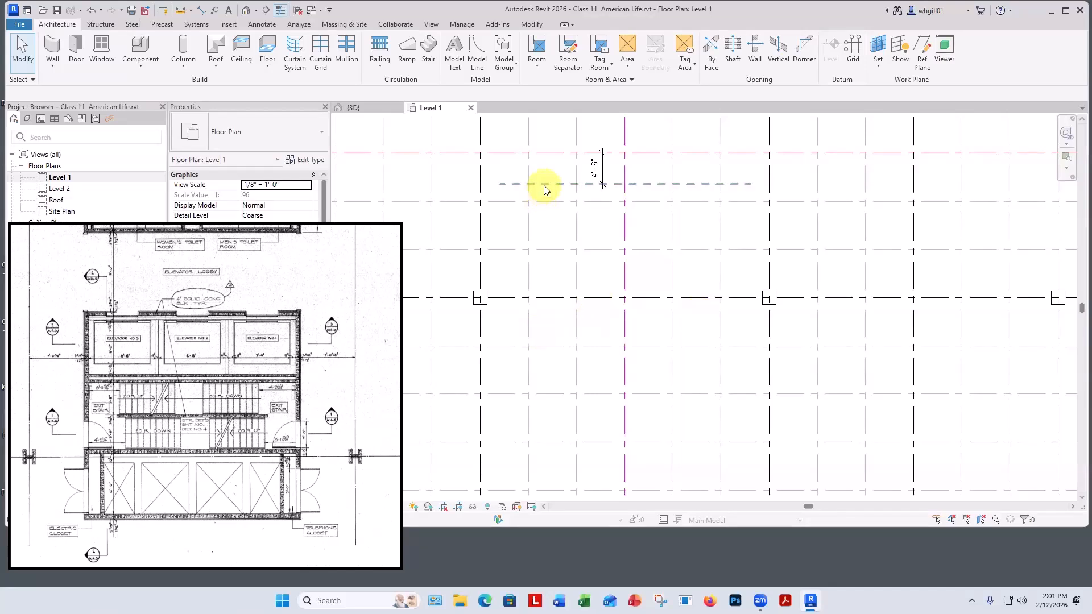
pyautogui.keyDown('ctrl'); pyautogui.moveTo(547, 184); pyautogui.dragTo(550, 332); pyautogui.keyUp('ctrl')
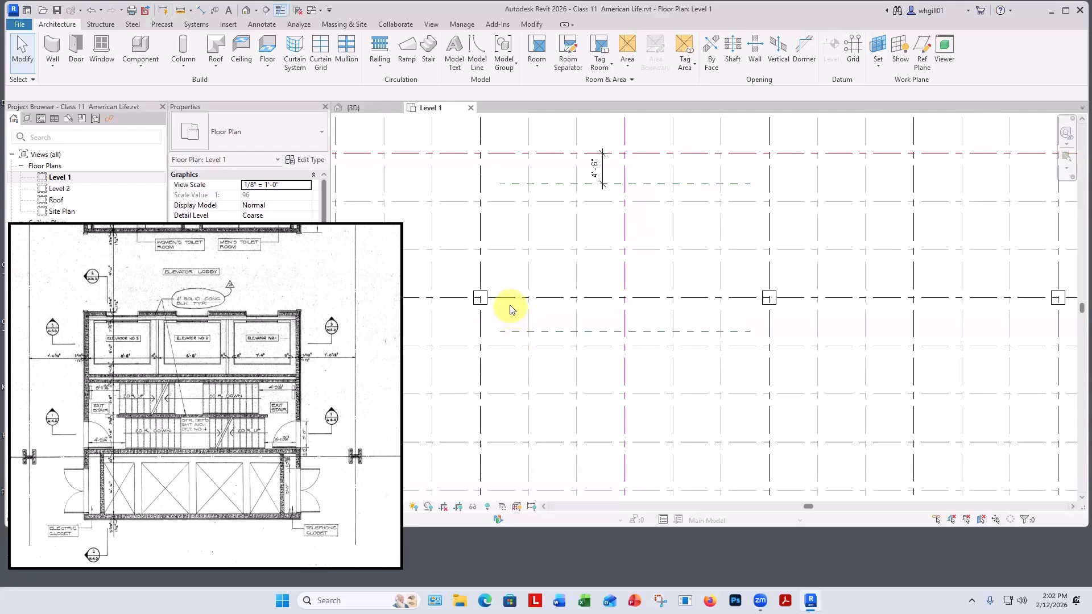
# Step: Place an aligned dimension between grid F and the copied horizontal reference plane below it
pyautogui.press('d')
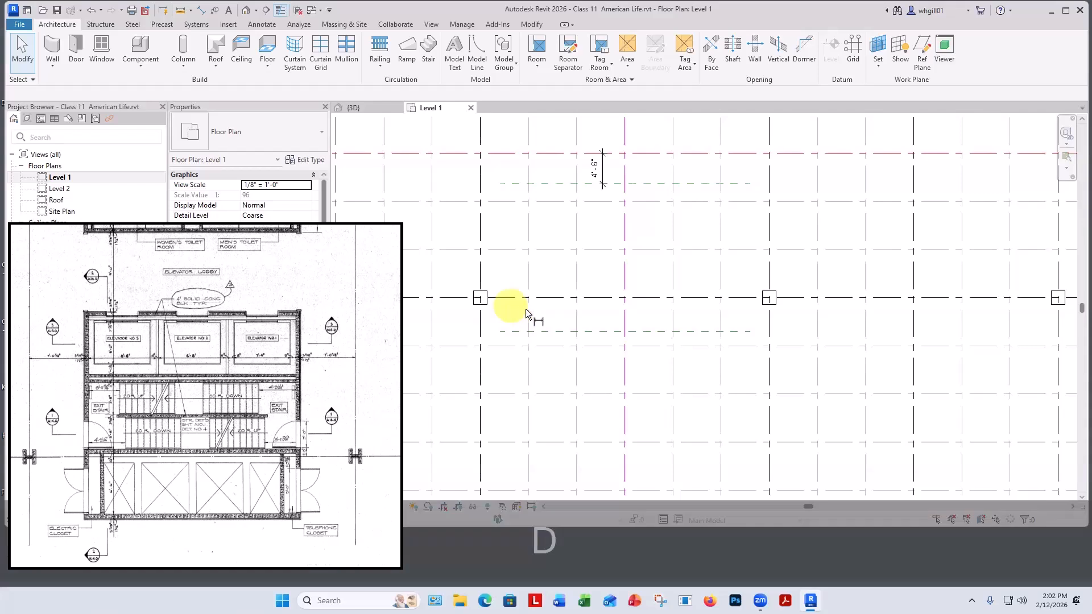
pyautogui.press('i')
pyautogui.click(596, 332)
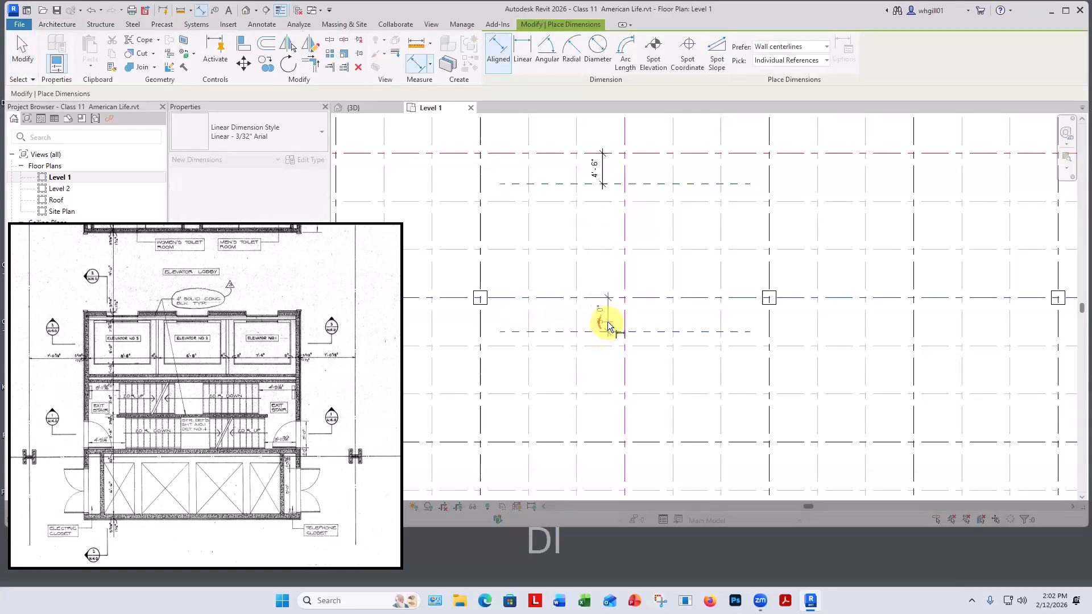
pyautogui.click(604, 314)
pyautogui.press('Escape')
pyautogui.press('Escape')
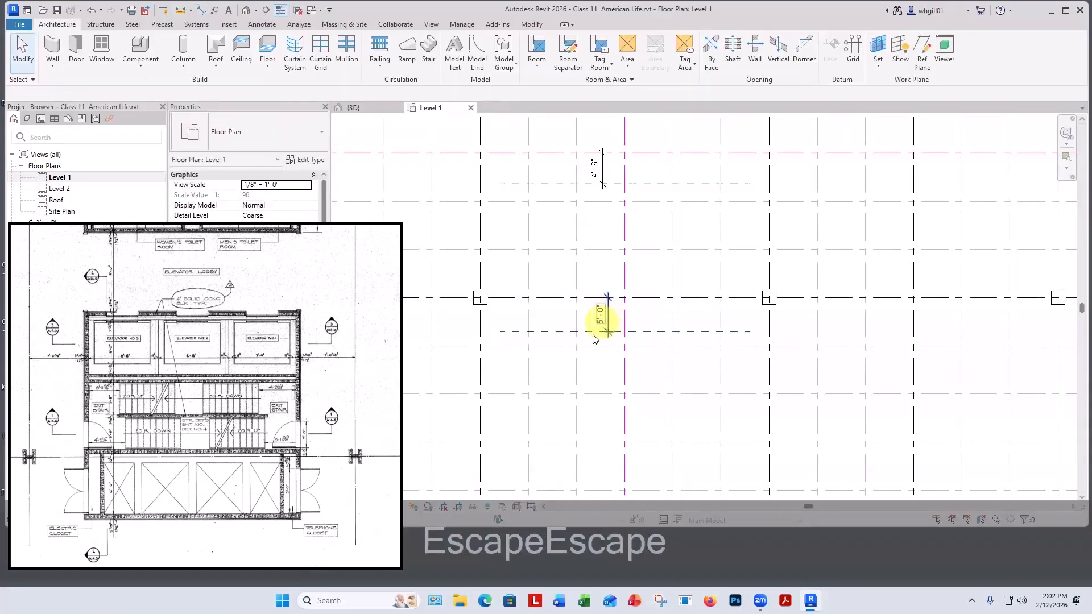
# Step: Set the lower horizontal reference plane's distance from grid F to 6'-6"
pyautogui.scroll(2, 593, 335)
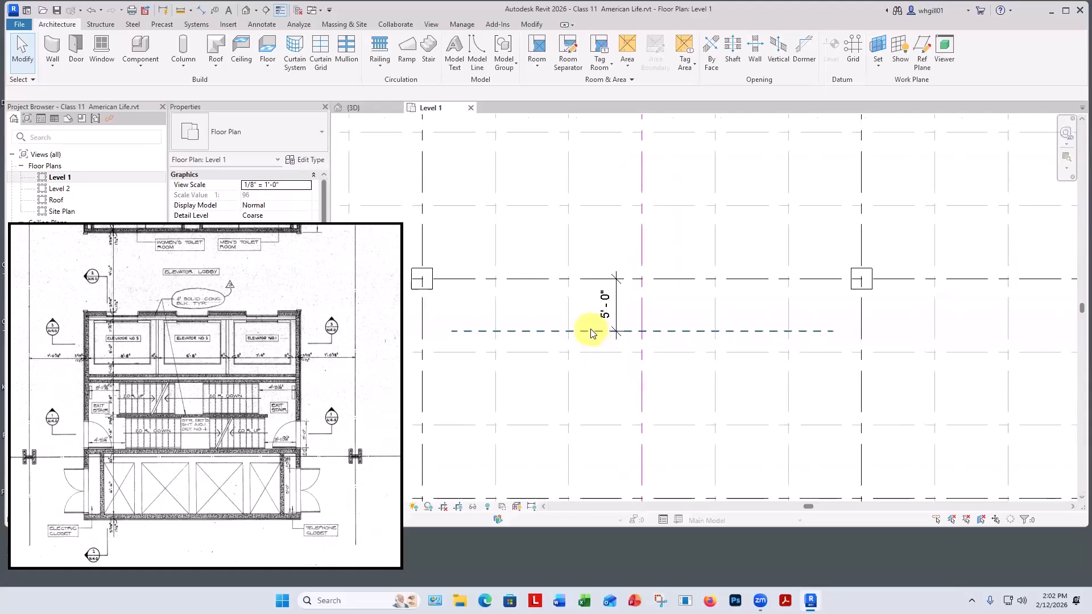
pyautogui.click(587, 333)
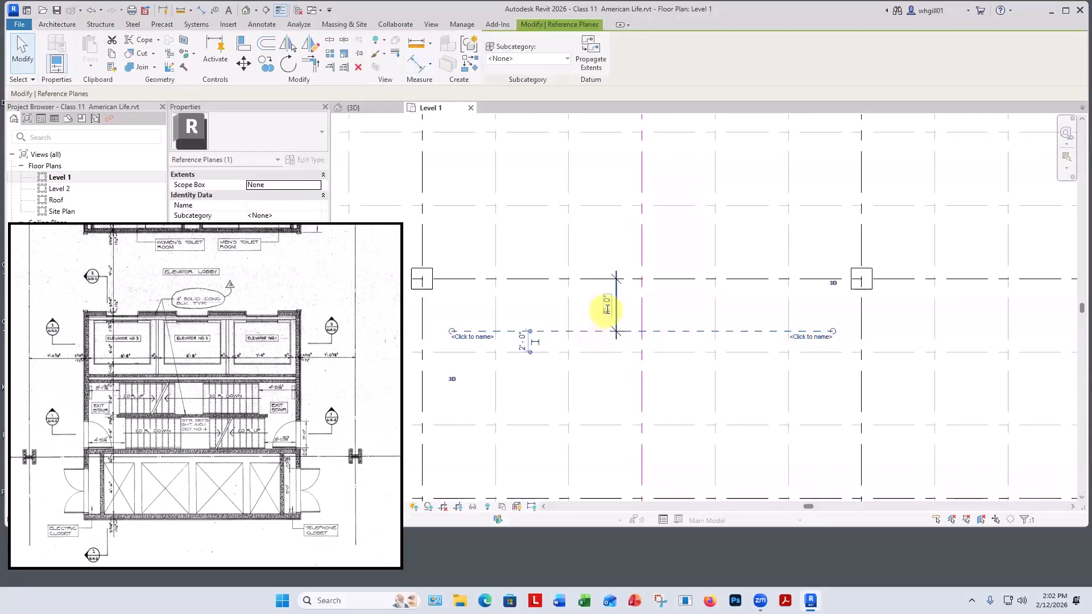
pyautogui.click(604, 304)
pyautogui.write("6'6")
pyautogui.press('Return')
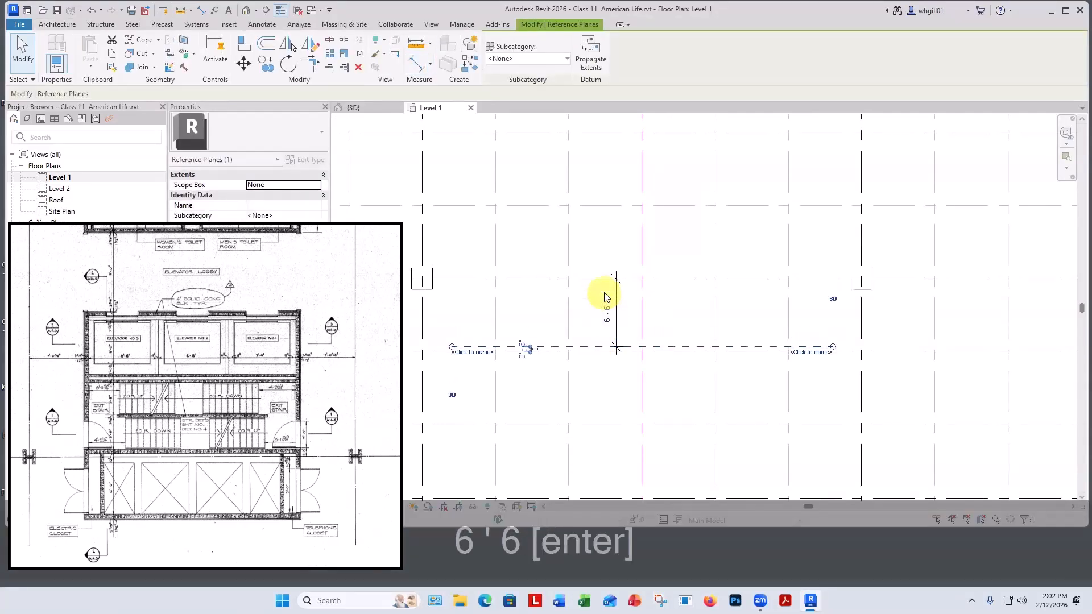
pyautogui.press('Escape')
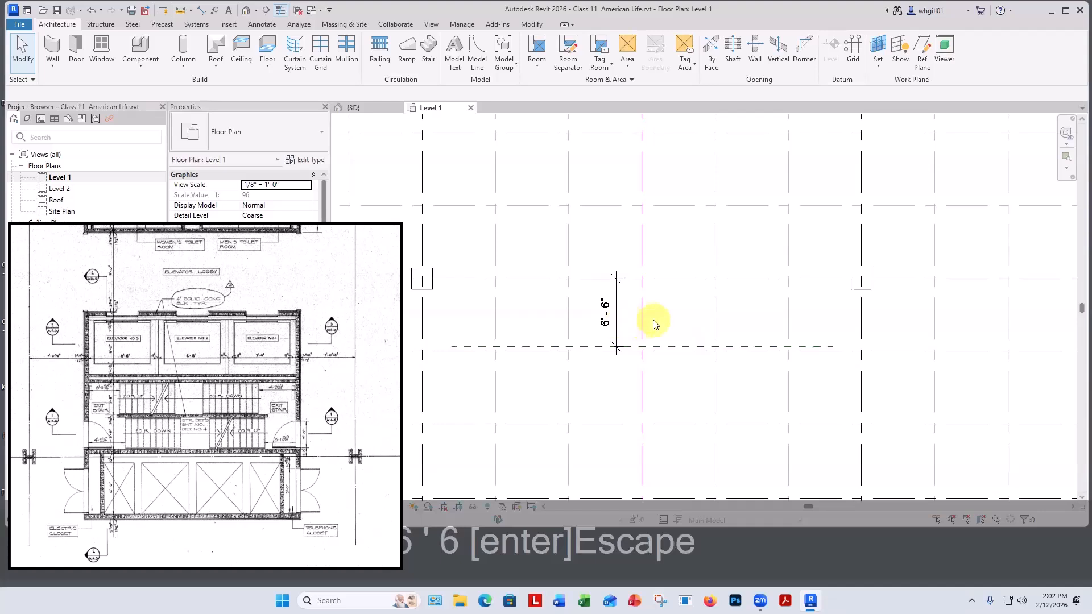
# Step: Move the lower horizontal reference plane a further 7 1/8" straight south
pyautogui.click(587, 347)
pyautogui.press('m')
pyautogui.press('v')
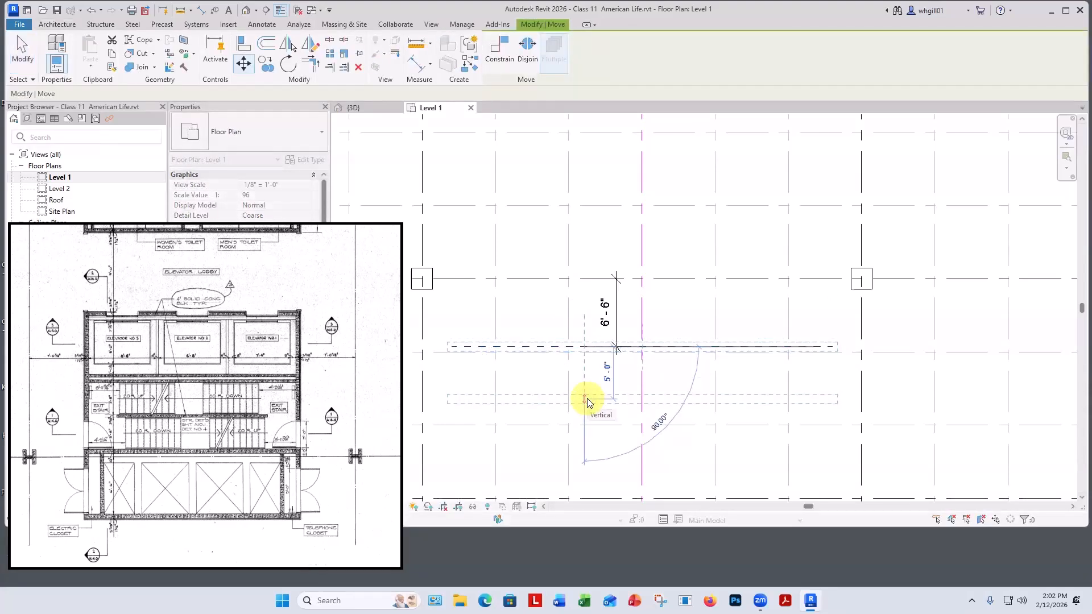
pyautogui.write('7')
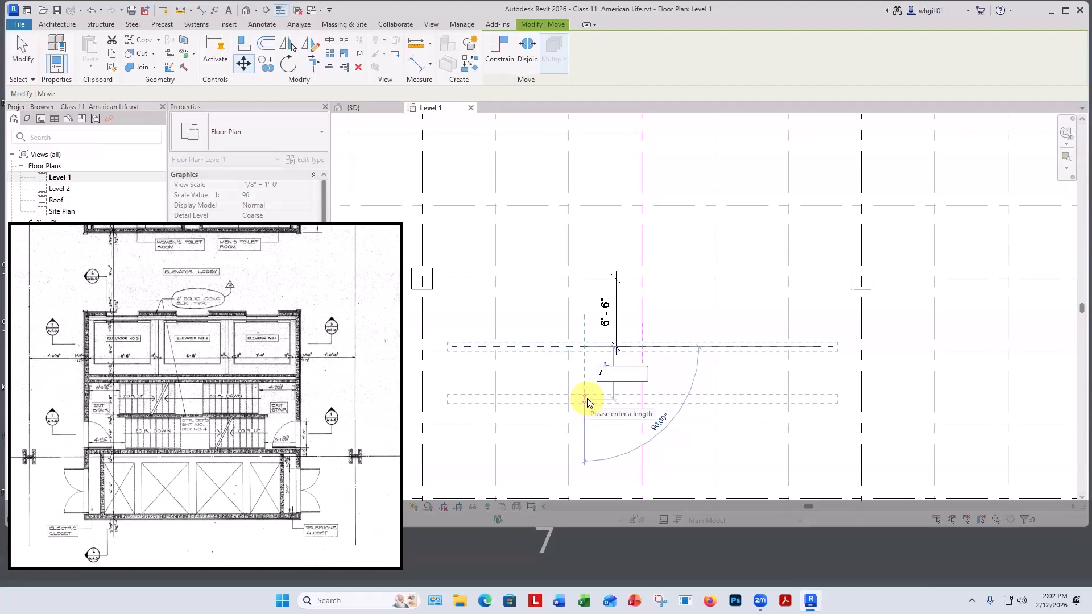
pyautogui.write(' 1')
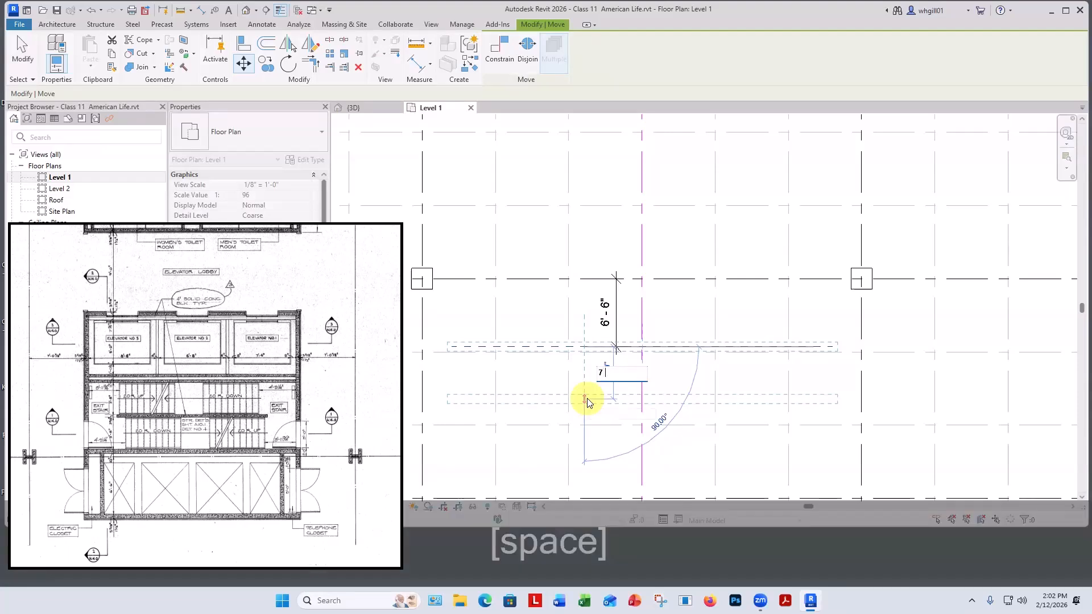
pyautogui.write('/8"')
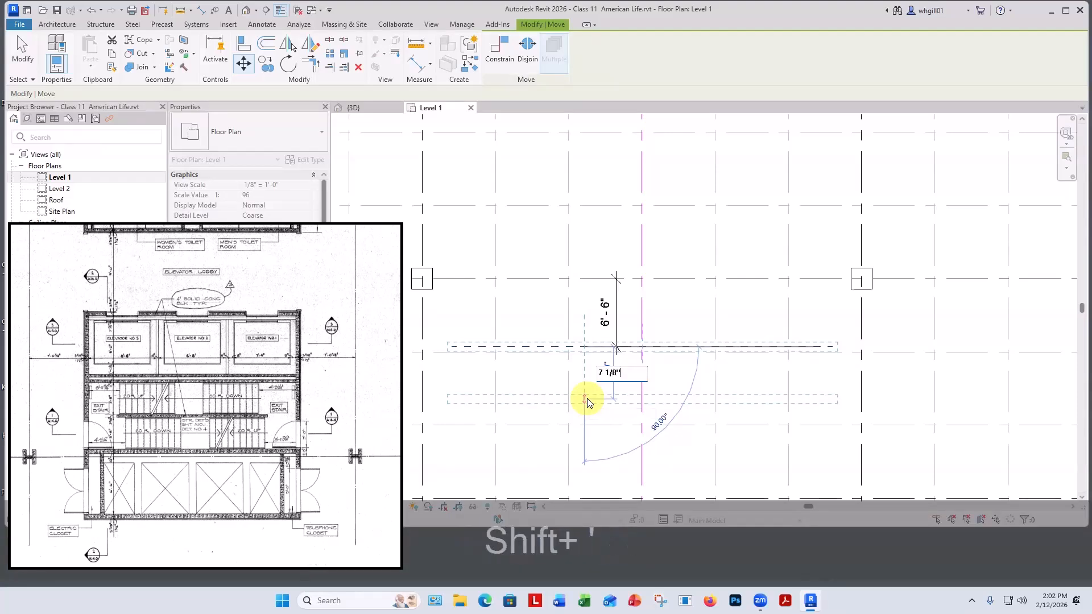
pyautogui.press('Return')
pyautogui.scroll(5, 659, 347)
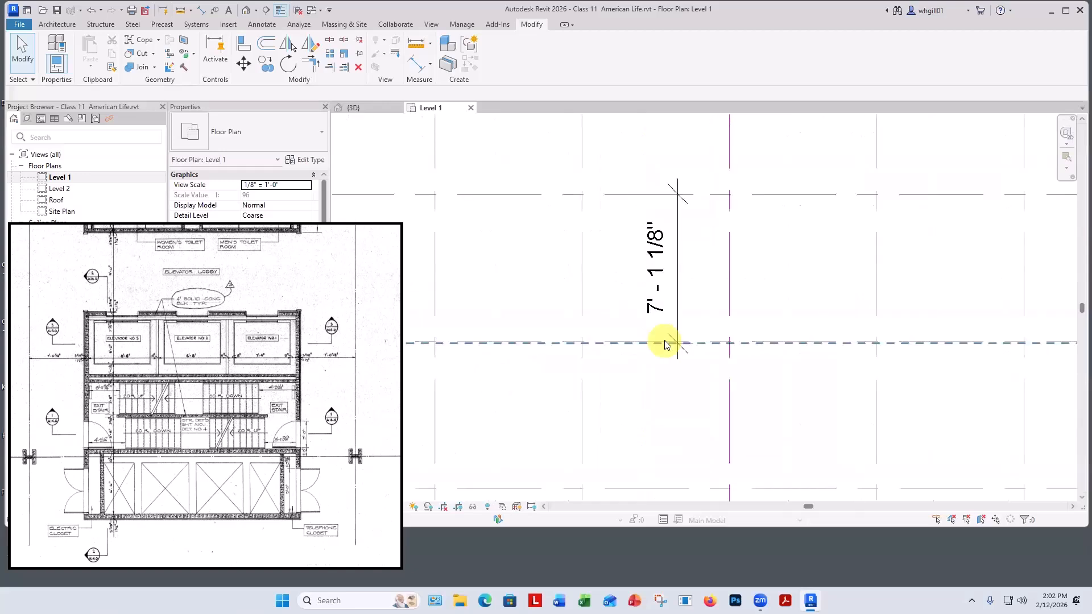
pyautogui.scroll(-6, 657, 358)
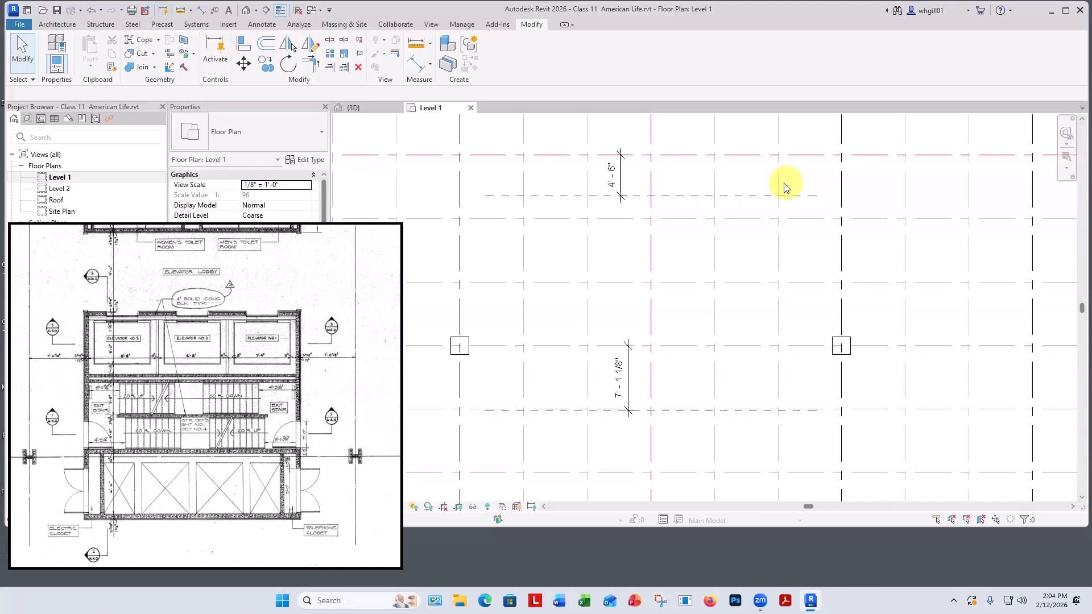
# Step: Draw a vertical reference plane crossing both horizontal planes, about 6'-2 1/4" west of the column grid line east of grid line 8
pyautogui.press('r')
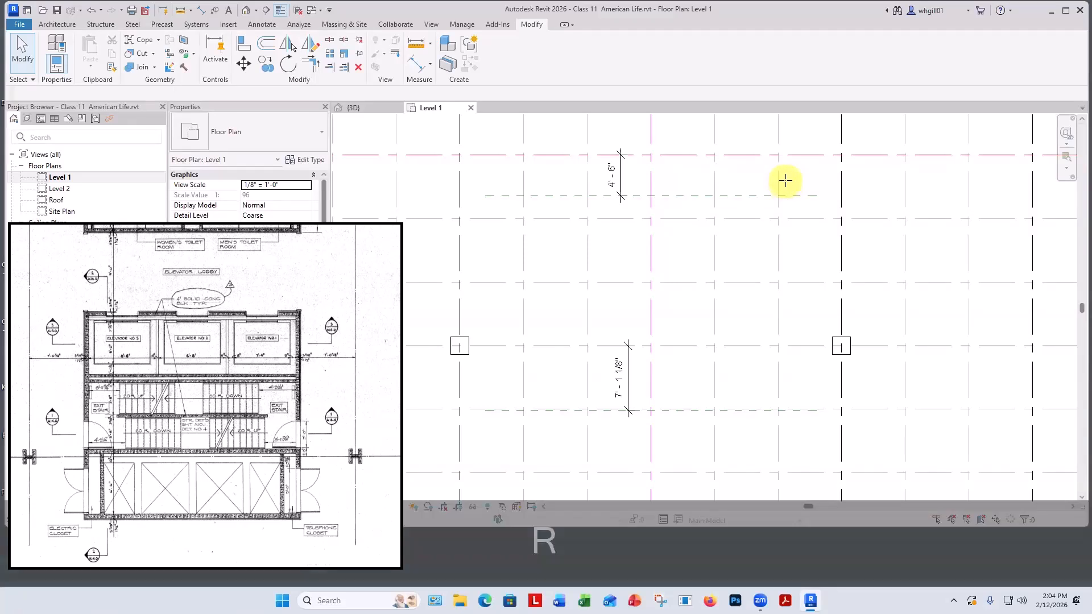
pyautogui.press('p')
pyautogui.click(785, 180)
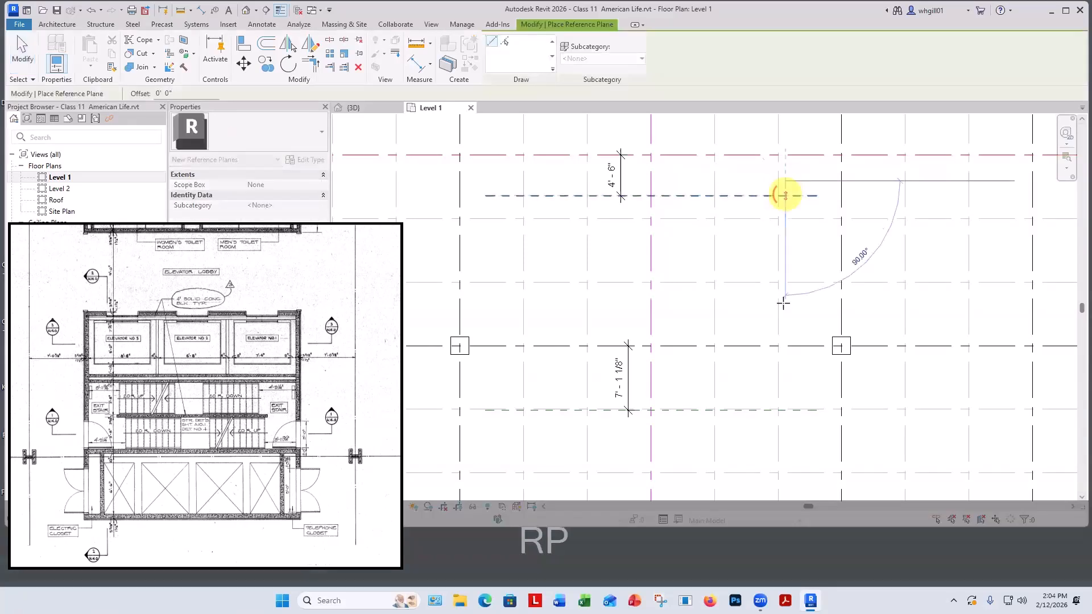
pyautogui.click(784, 432)
pyautogui.press('Escape')
pyautogui.press('Escape')
pyautogui.click(813, 329)
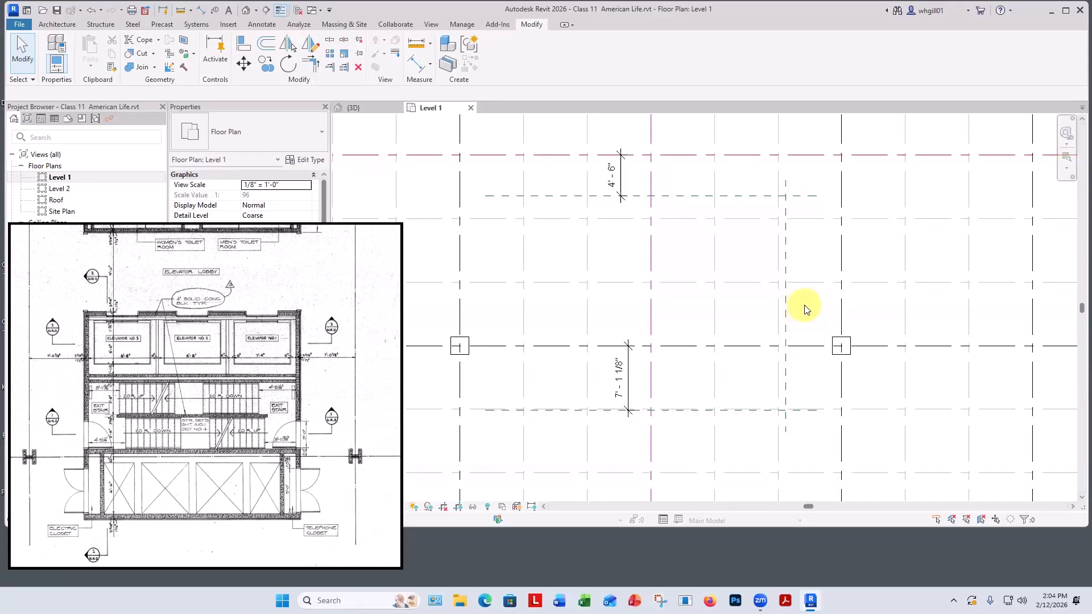
# Step: Place an aligned dimension between the vertical reference plane and the column grid line to its east
pyautogui.press('d')
pyautogui.press('i')
pyautogui.click(786, 262)
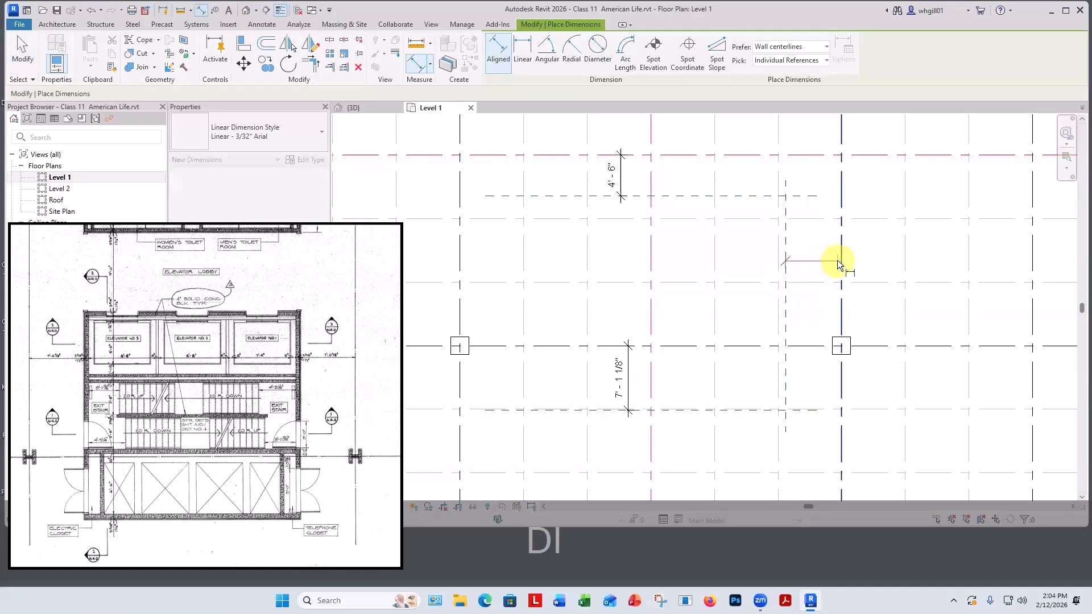
pyautogui.click(838, 260)
pyautogui.click(875, 253)
pyautogui.press('Escape')
pyautogui.press('Escape')
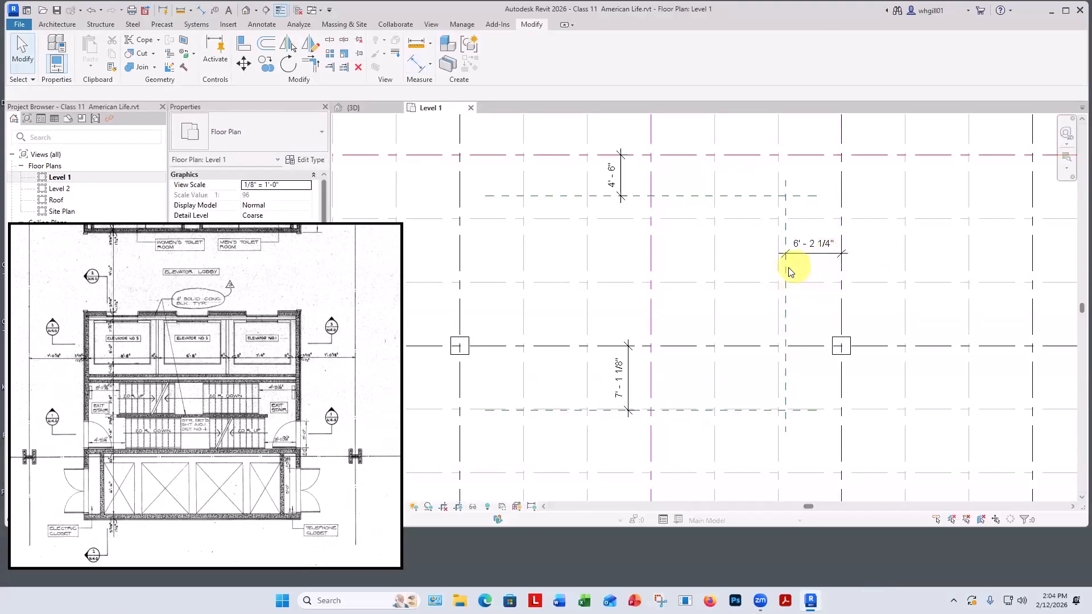
# Step: Set the vertical reference plane's distance from the column grid line to its east to 7'-0 7/8"
pyautogui.click(785, 269)
pyautogui.click(810, 244)
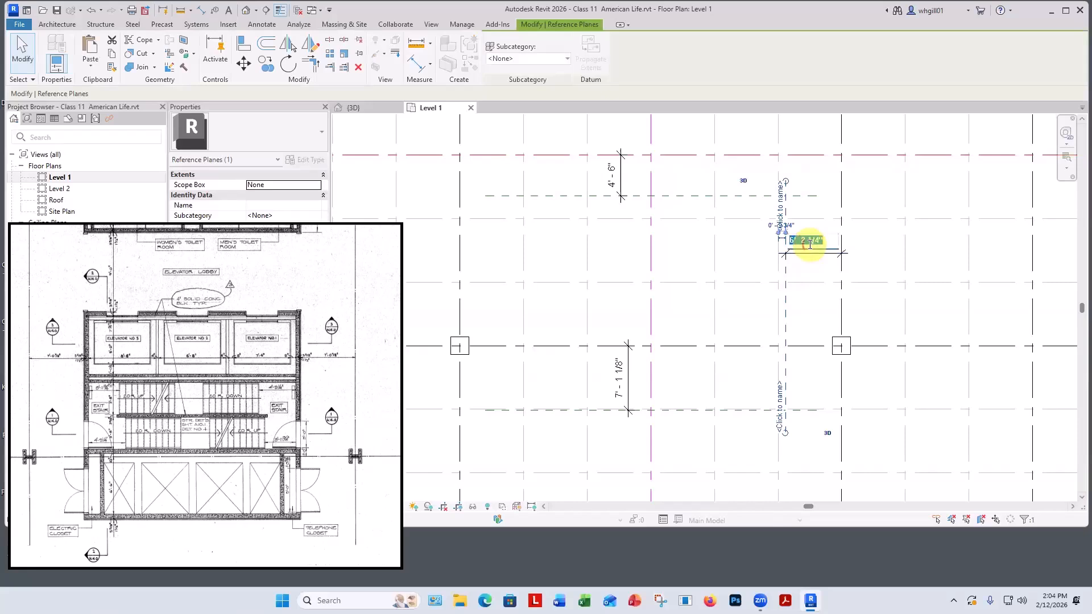
pyautogui.write('7')
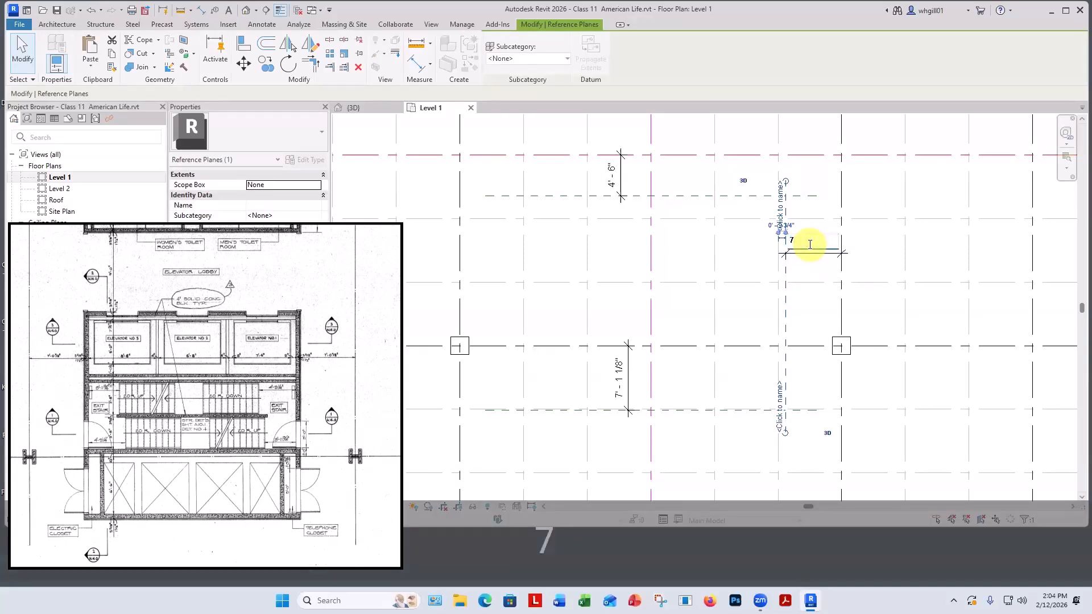
pyautogui.write('-7/8"')
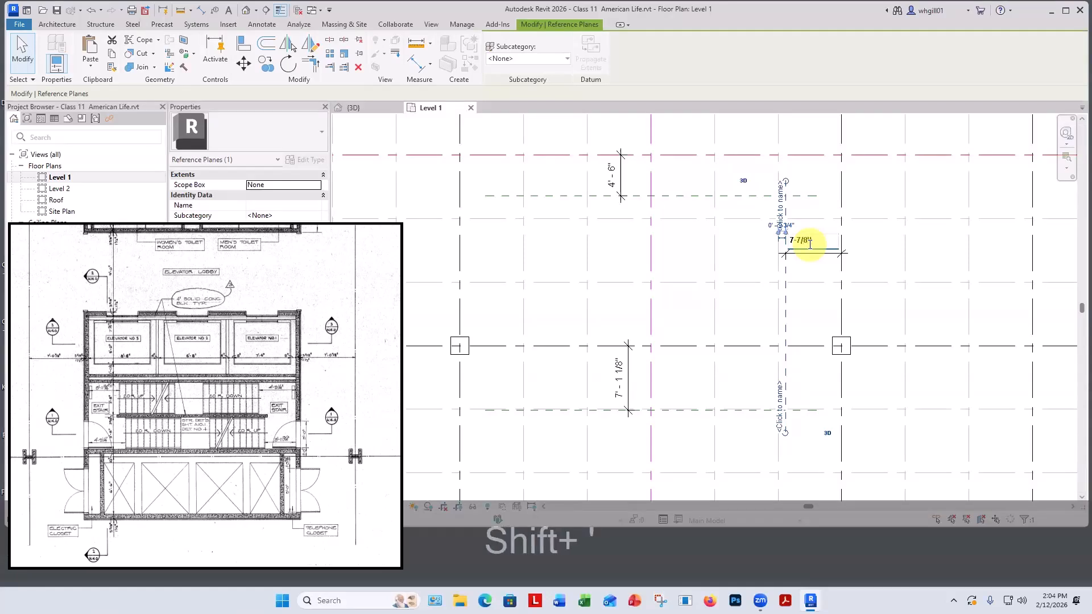
pyautogui.press('BackSpace')
pyautogui.press('BackSpace')
pyautogui.press('BackSpace')
pyautogui.press('BackSpace')
pyautogui.press('BackSpace')
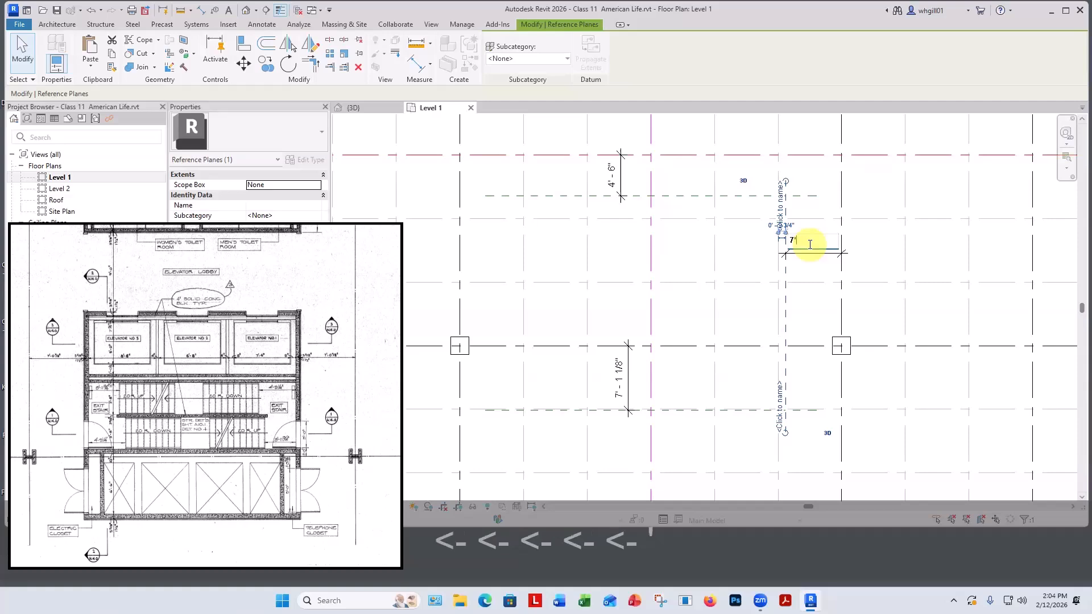
pyautogui.write("' - 0 ")
pyautogui.write('7/8')
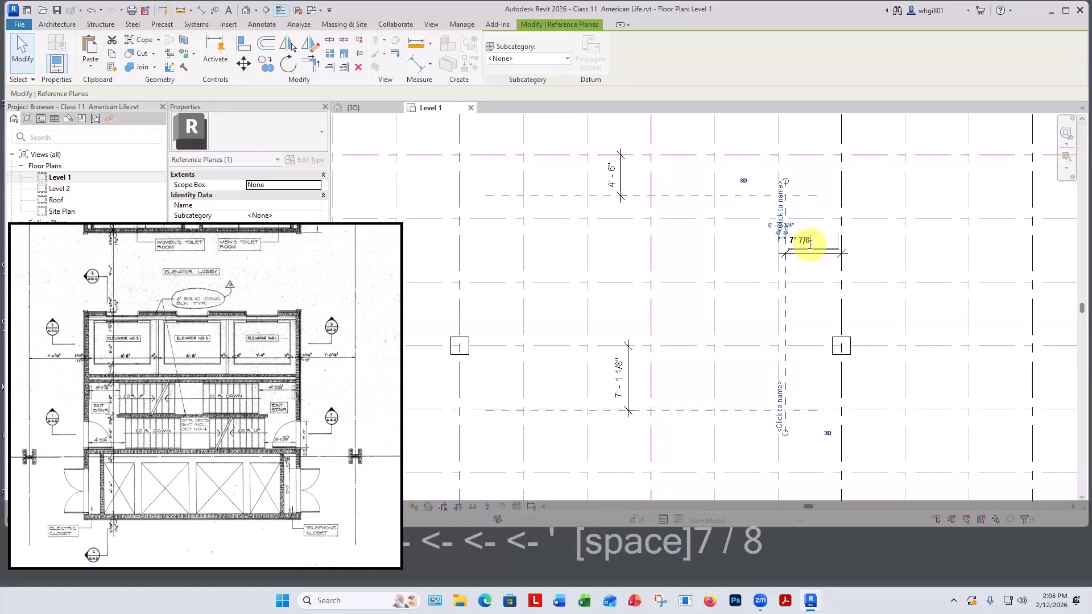
pyautogui.press('Return')
pyautogui.press('Escape')
# Step: Mirror the vertical reference plane about grid line 8, keeping the original as a copy
pyautogui.scroll(3, 824, 175)
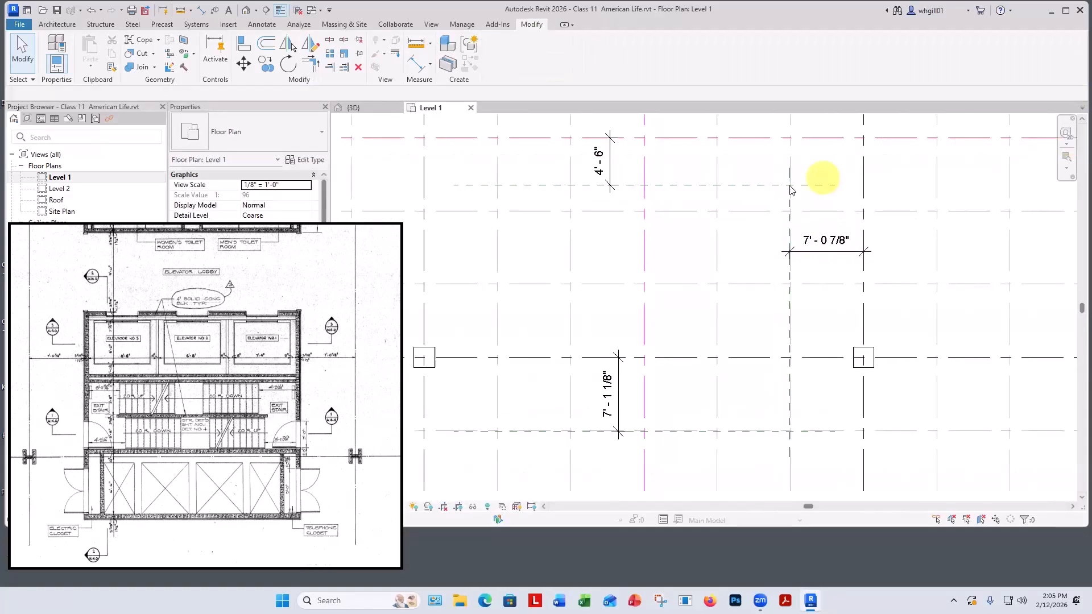
pyautogui.scroll(2, 787, 186)
pyautogui.scroll(2, 789, 187)
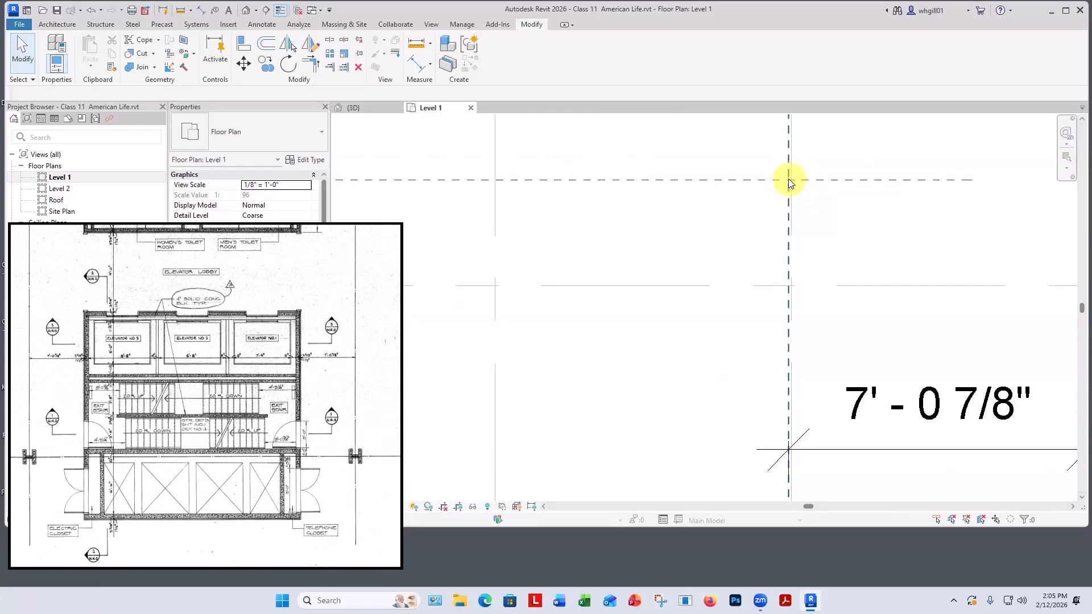
pyautogui.scroll(-2, 789, 183)
pyautogui.scroll(-1, 830, 378)
pyautogui.scroll(-1, 763, 307)
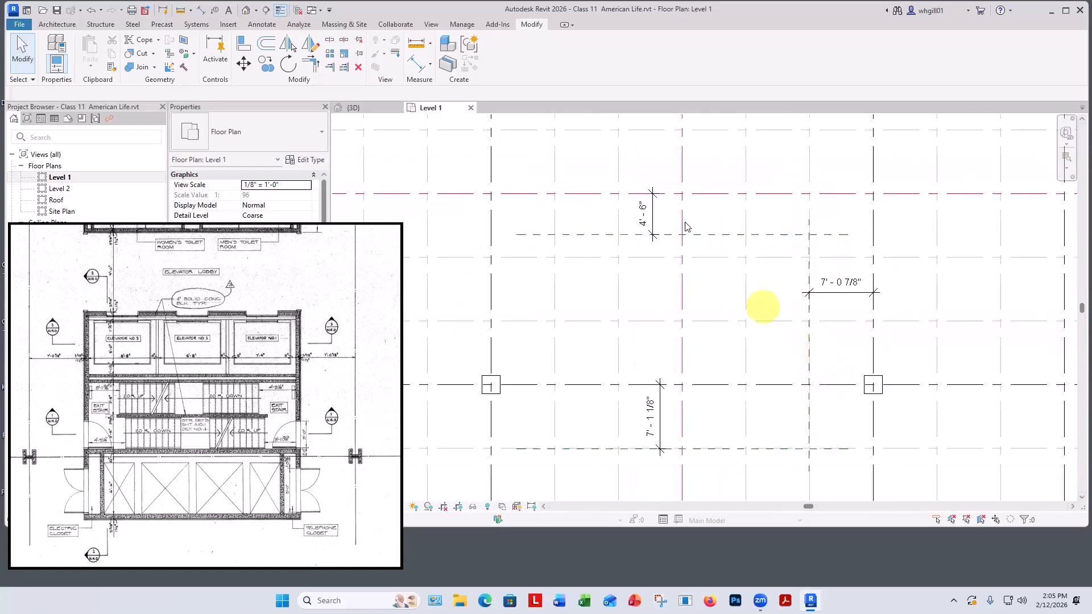
pyautogui.click(807, 221)
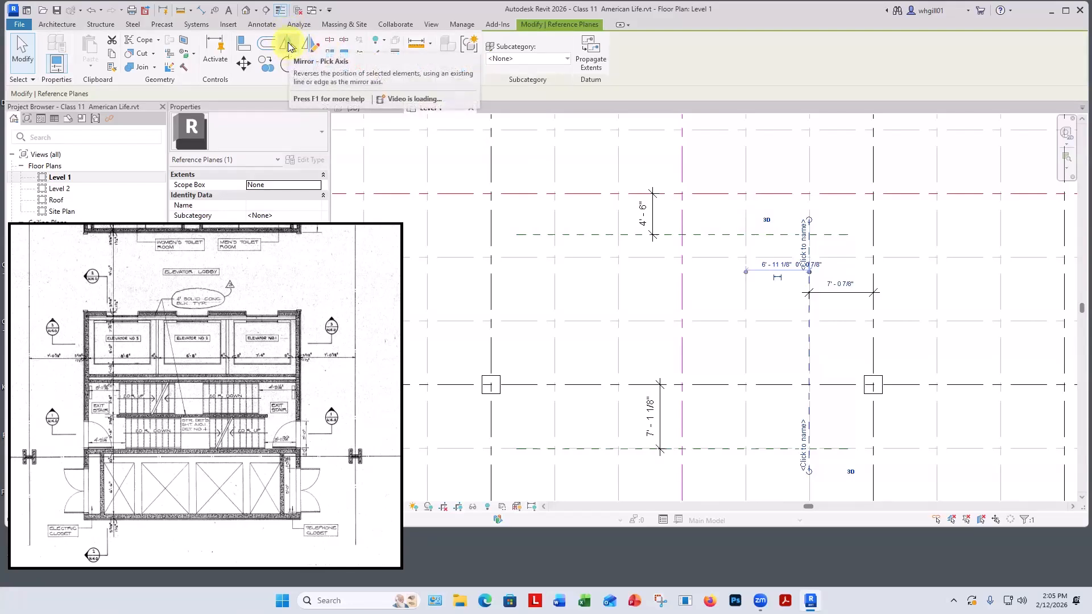
pyautogui.click(288, 45)
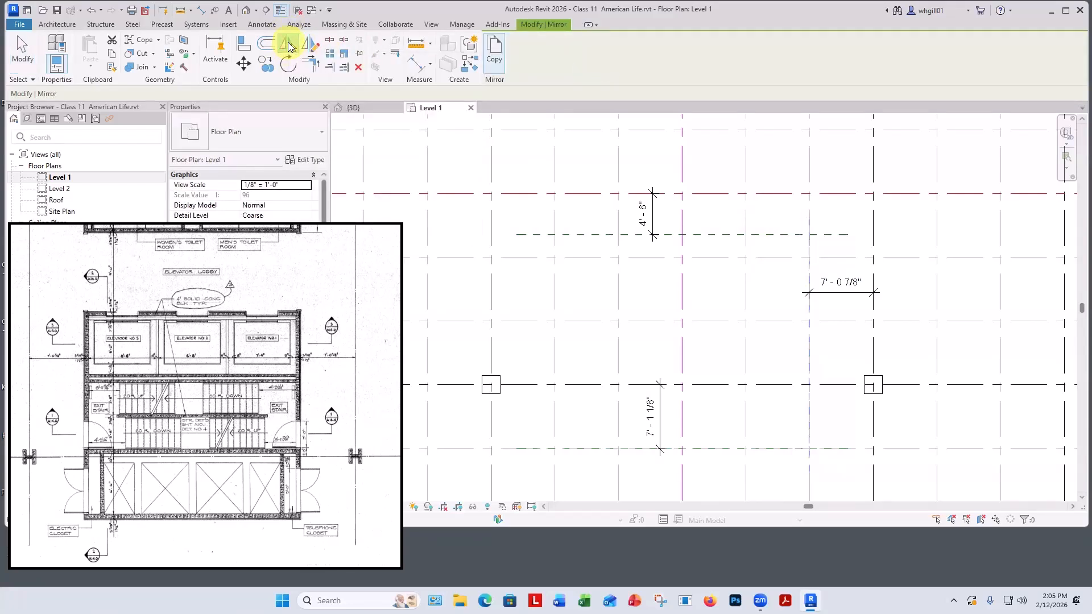
pyautogui.click(497, 51)
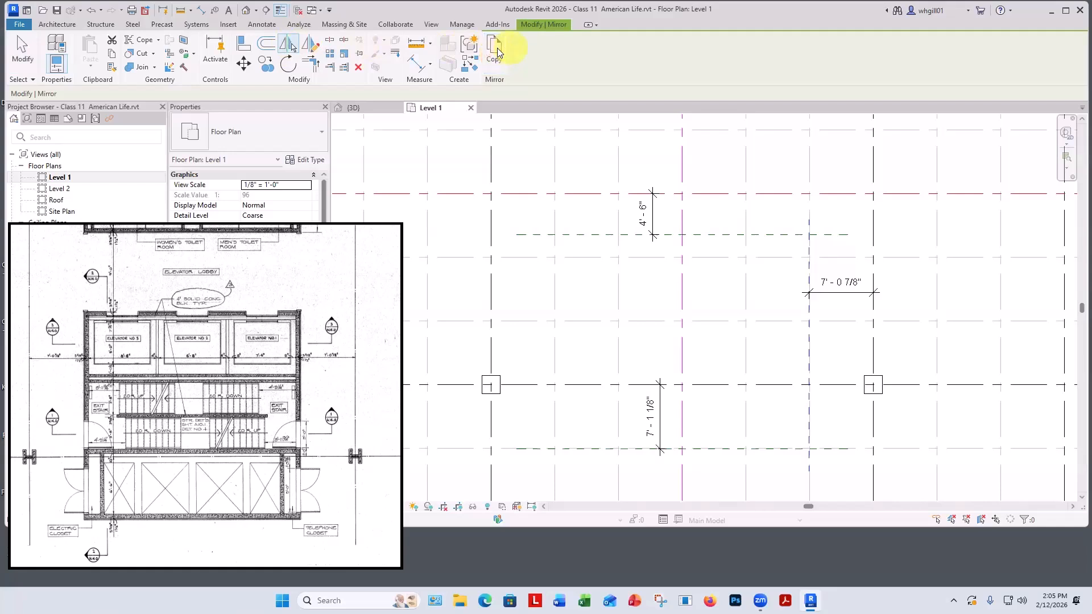
pyautogui.click(496, 53)
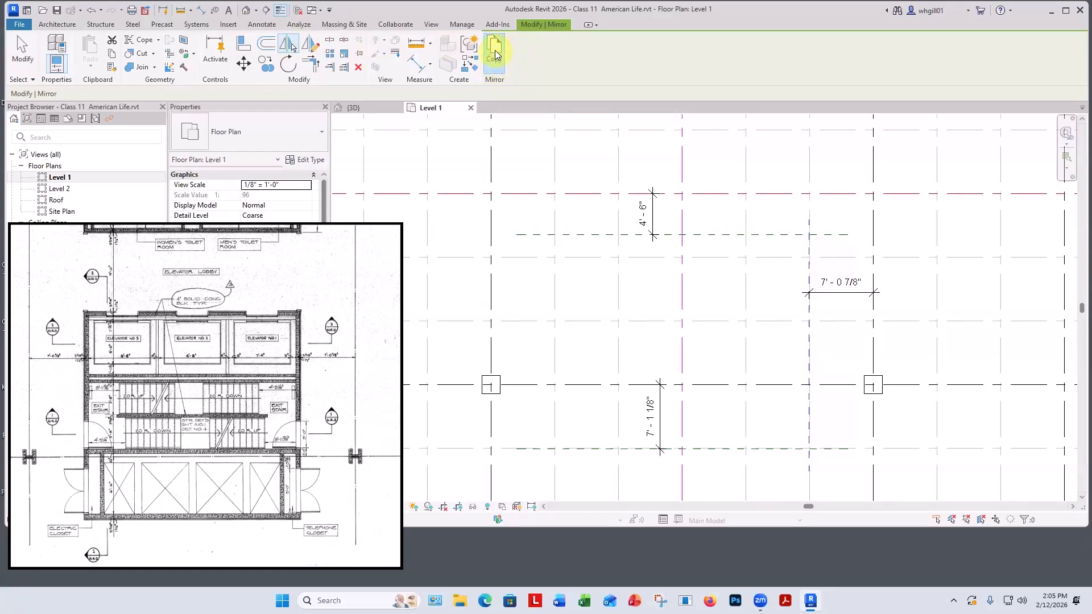
pyautogui.click(684, 298)
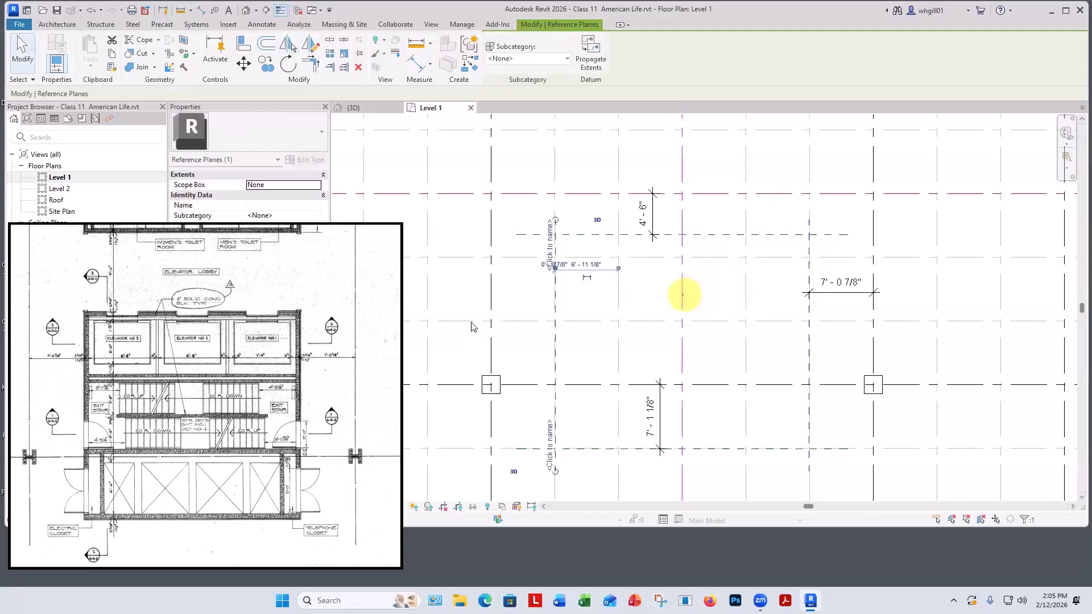
pyautogui.click(595, 300)
# Step: Start an architectural wall and duplicate the Generic - 8" wall type as "AmLife core"
pyautogui.scroll(2, 597, 299)
pyautogui.scroll(-3, 653, 341)
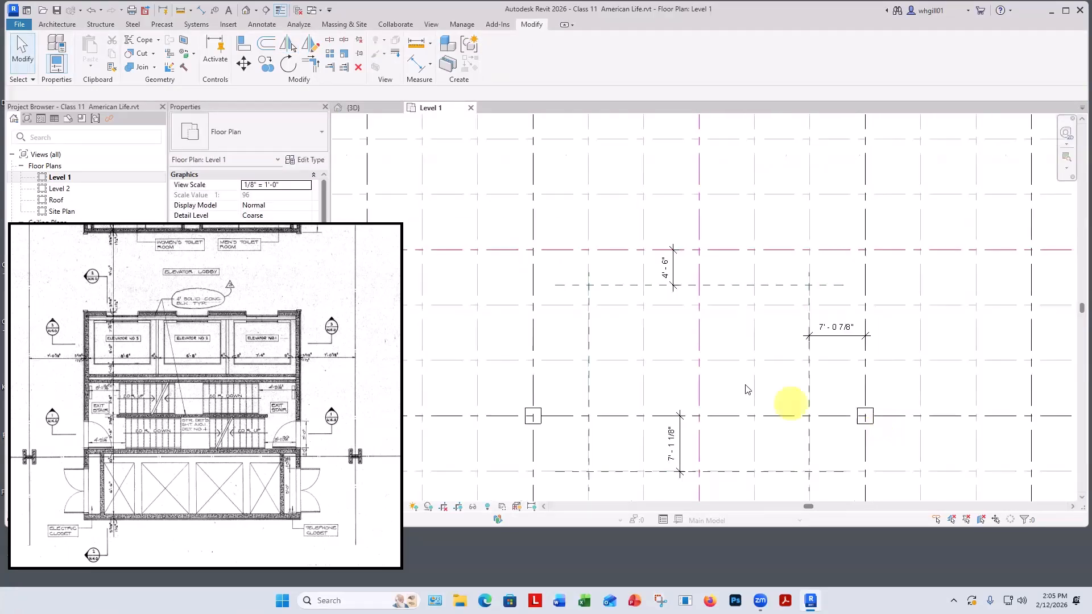
pyautogui.moveTo(747, 390); pyautogui.dragTo(693, 343, button='middle')
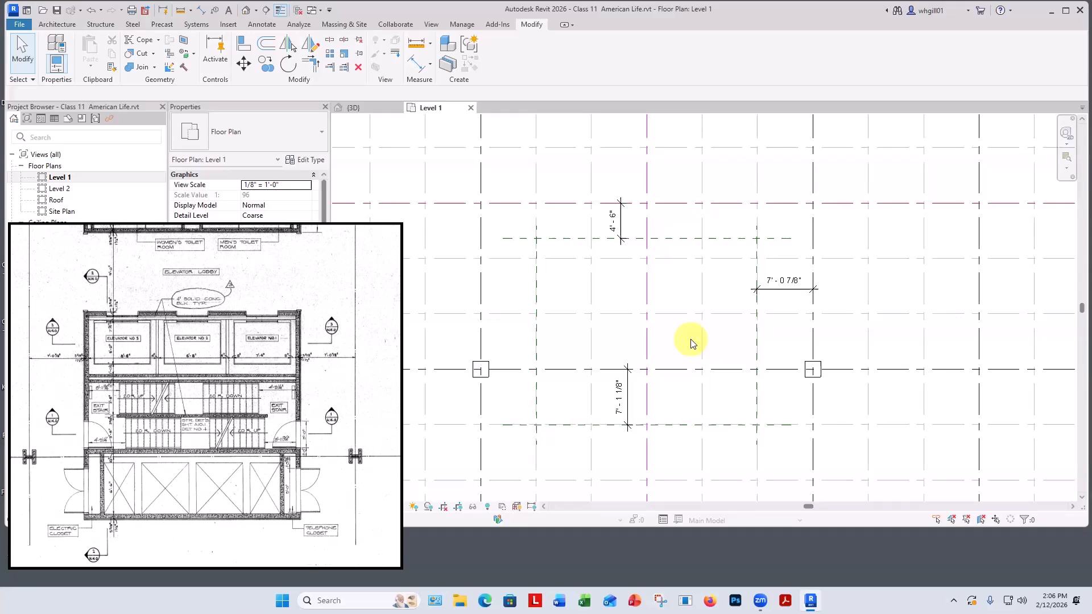
pyautogui.click(47, 24)
pyautogui.click(52, 64)
pyautogui.click(80, 91)
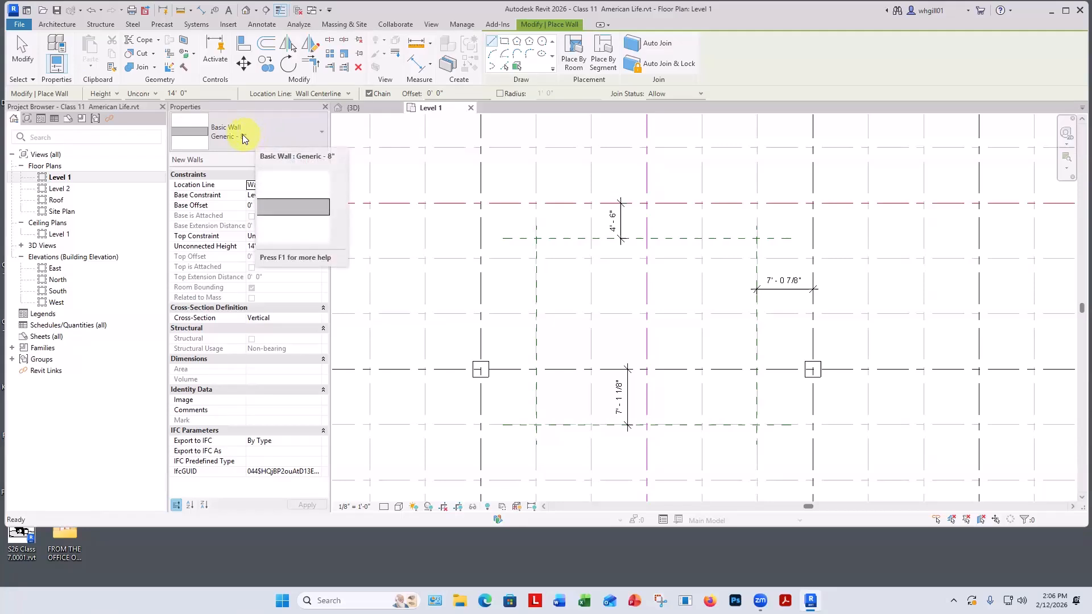
pyautogui.click(242, 134)
pyautogui.click(242, 134)
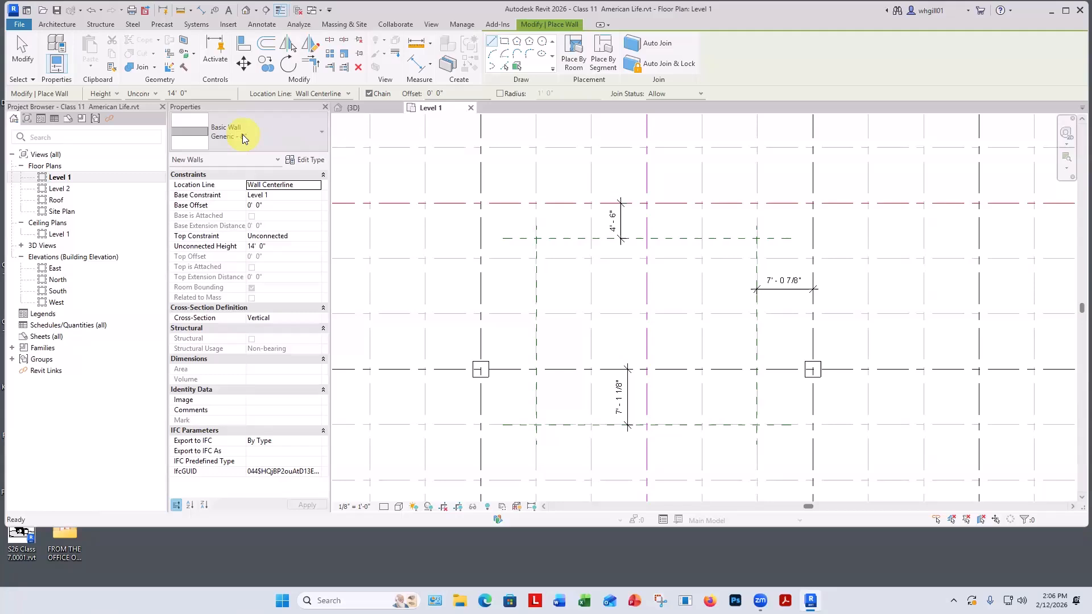
pyautogui.click(305, 161)
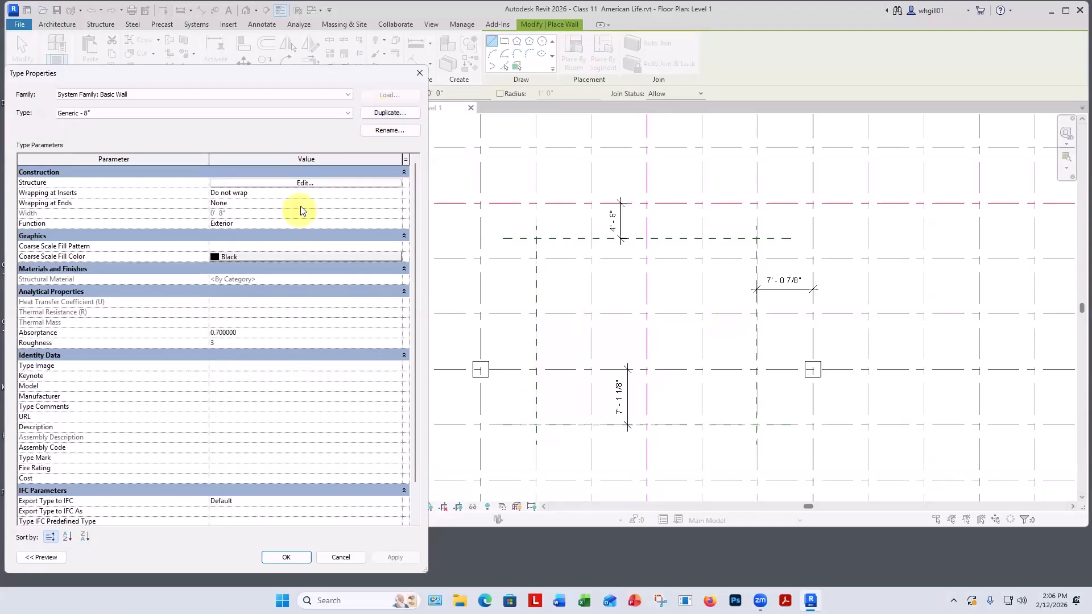
pyautogui.click(381, 117)
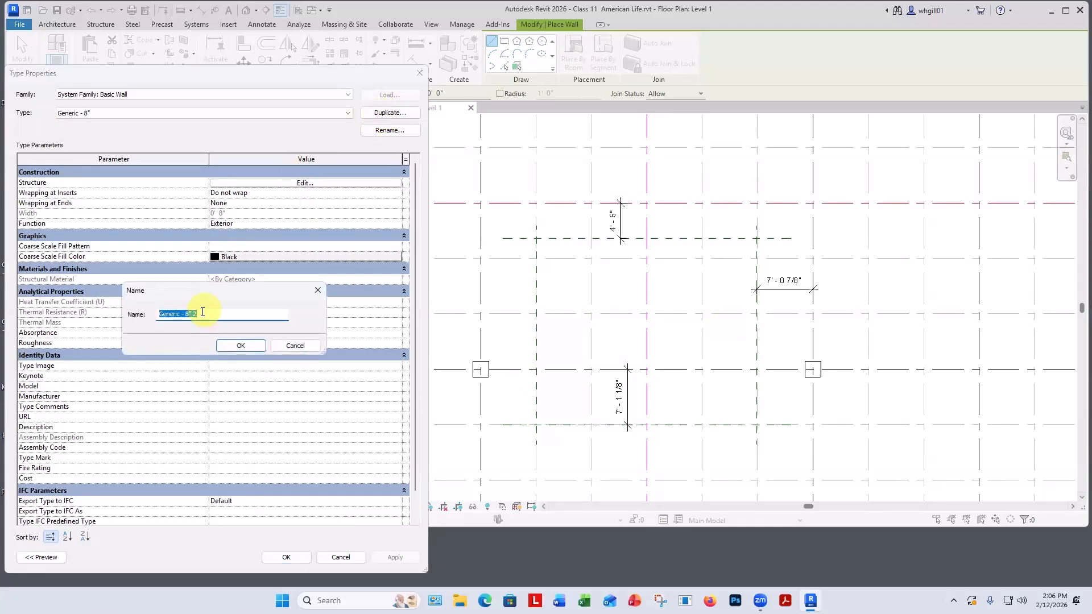
pyautogui.moveTo(198, 313); pyautogui.dragTo(146, 320)
pyautogui.write('AmLife c')
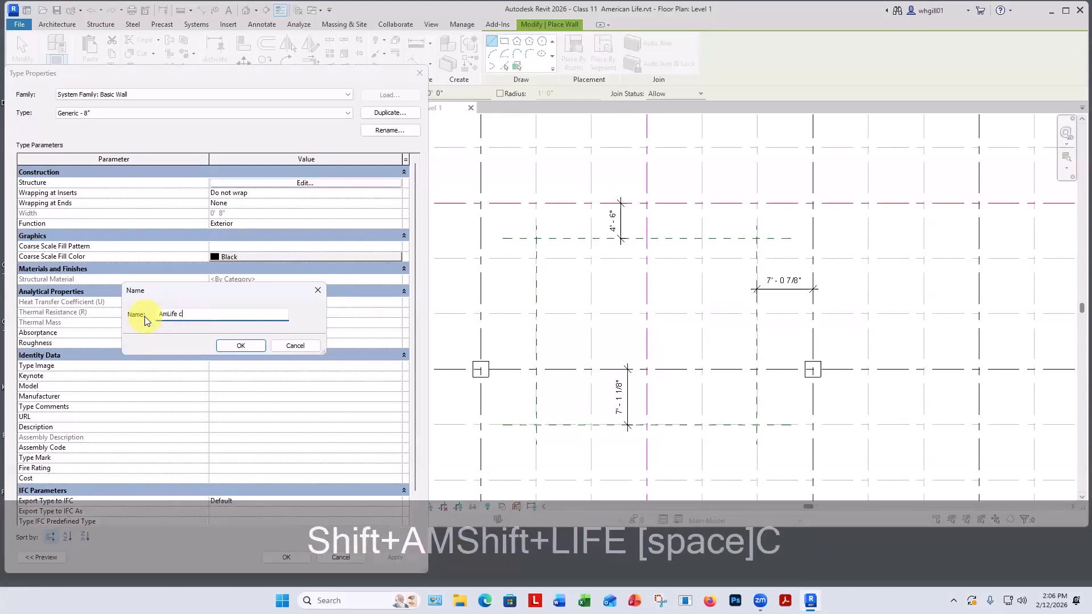
pyautogui.write('ore')
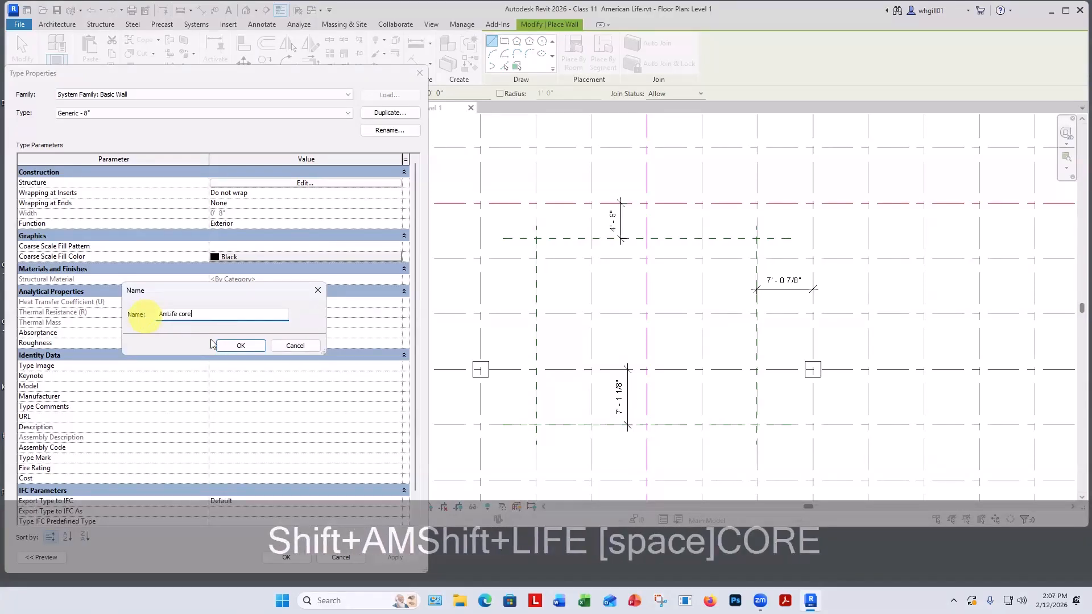
pyautogui.click(239, 345)
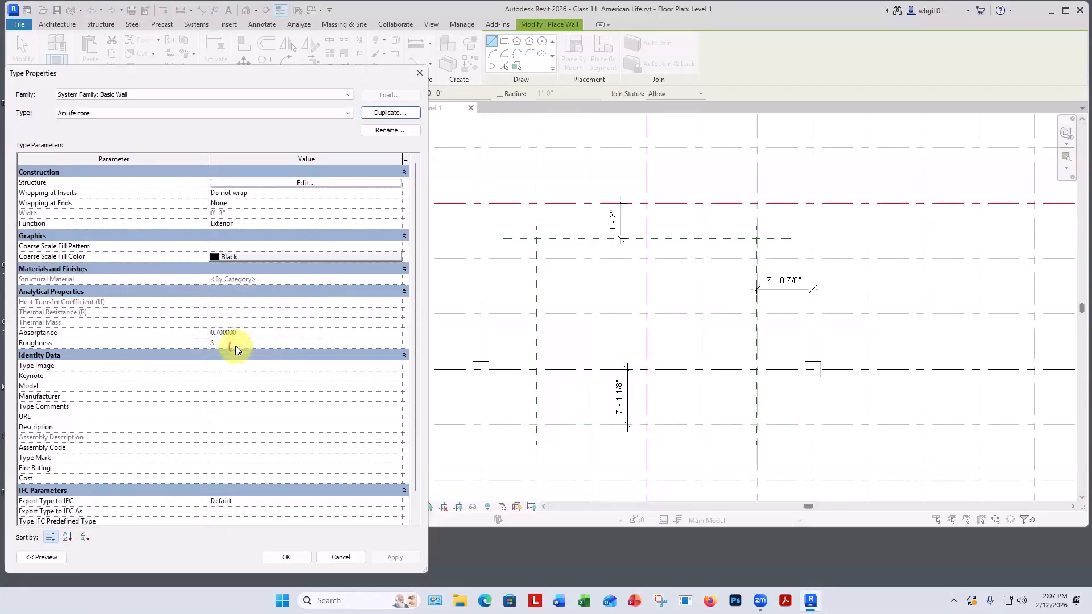
# Step: Set the structure layer thickness of the AmLife core wall type to 7.125 inches
pyautogui.click(289, 183)
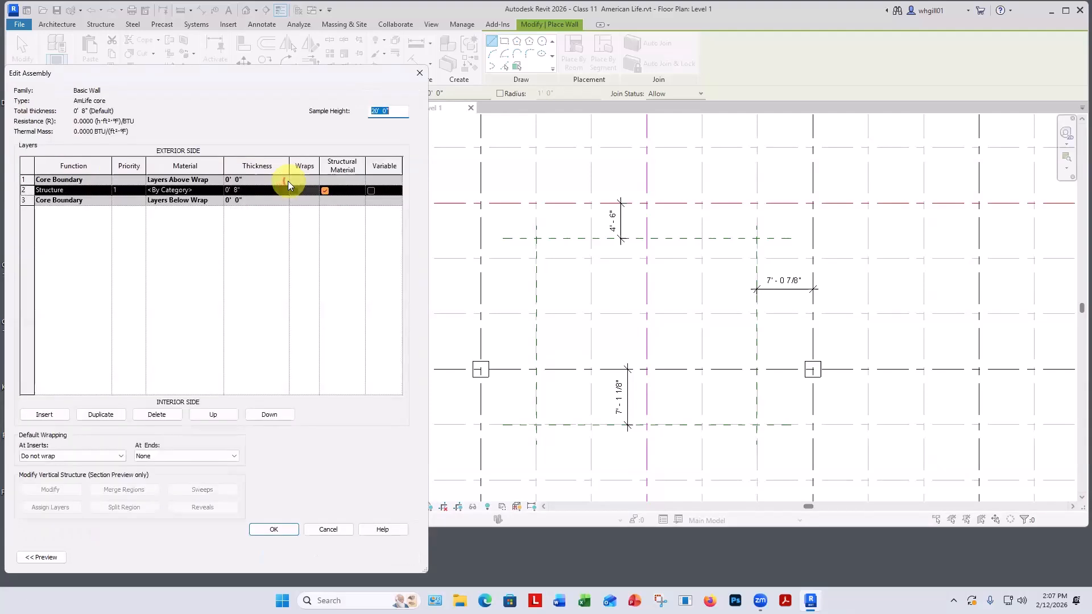
pyautogui.click(239, 190)
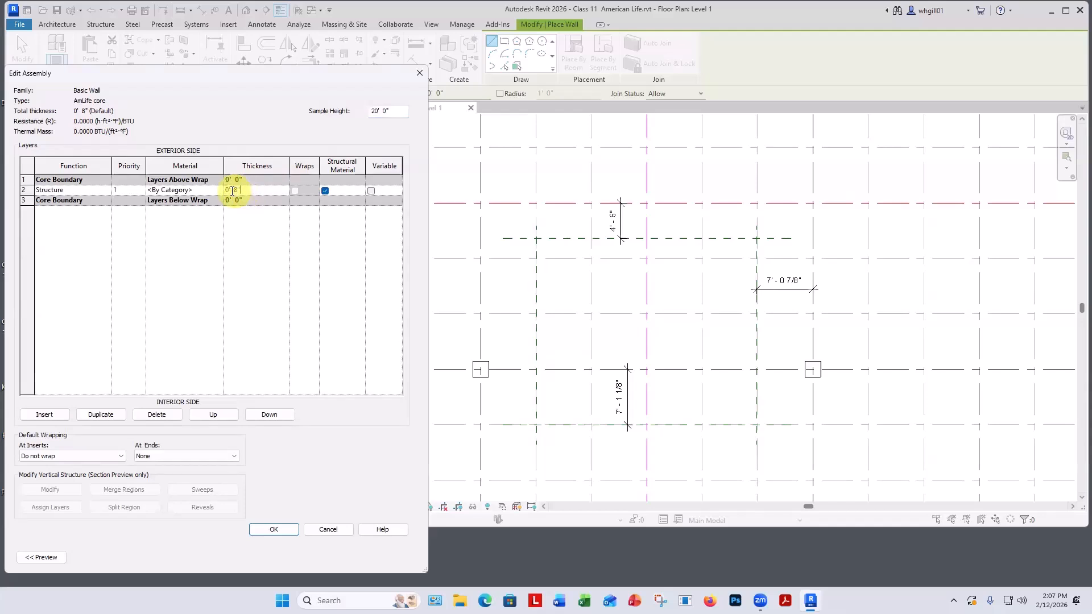
pyautogui.doubleClick(240, 190)
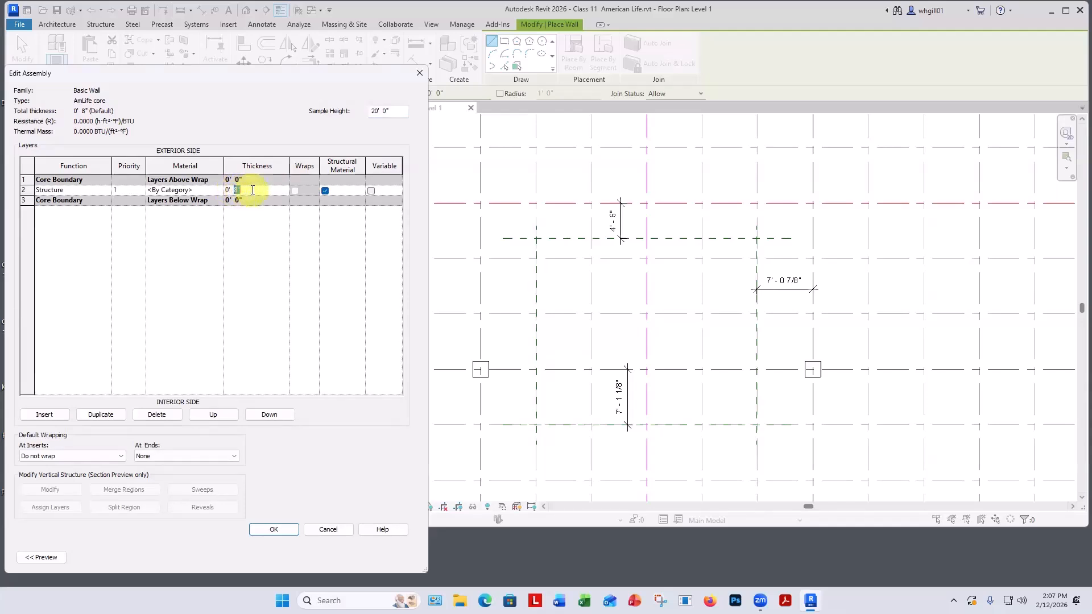
pyautogui.write('7.125')
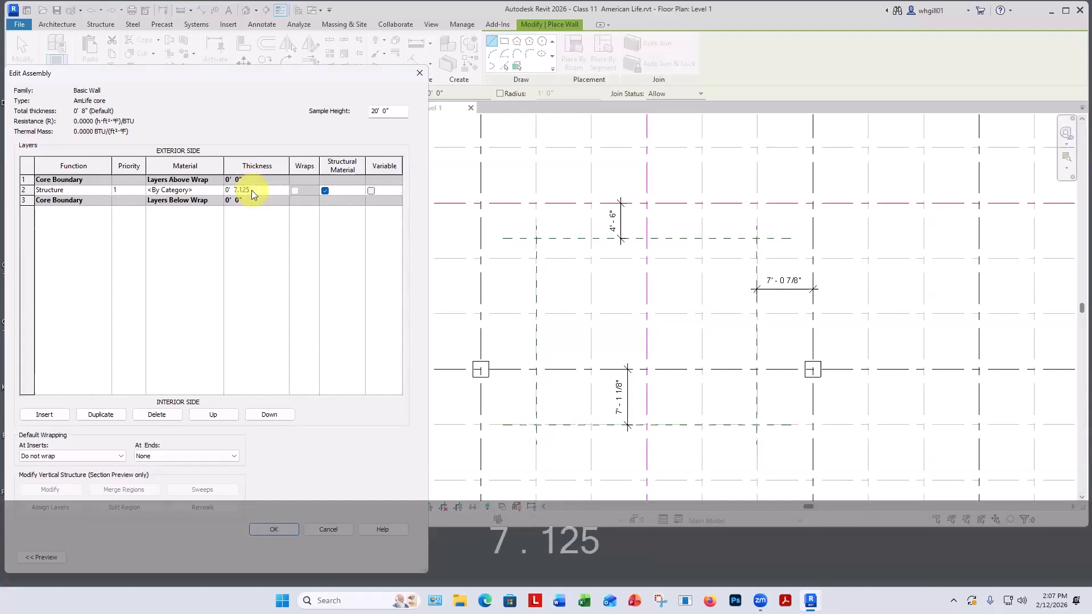
pyautogui.press('Return')
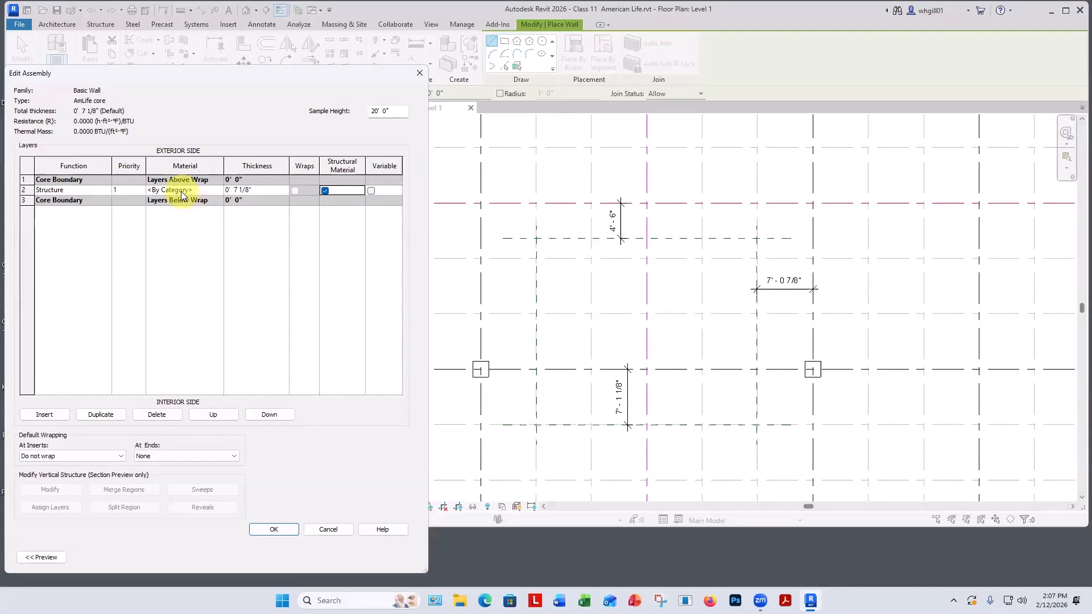
pyautogui.click(271, 531)
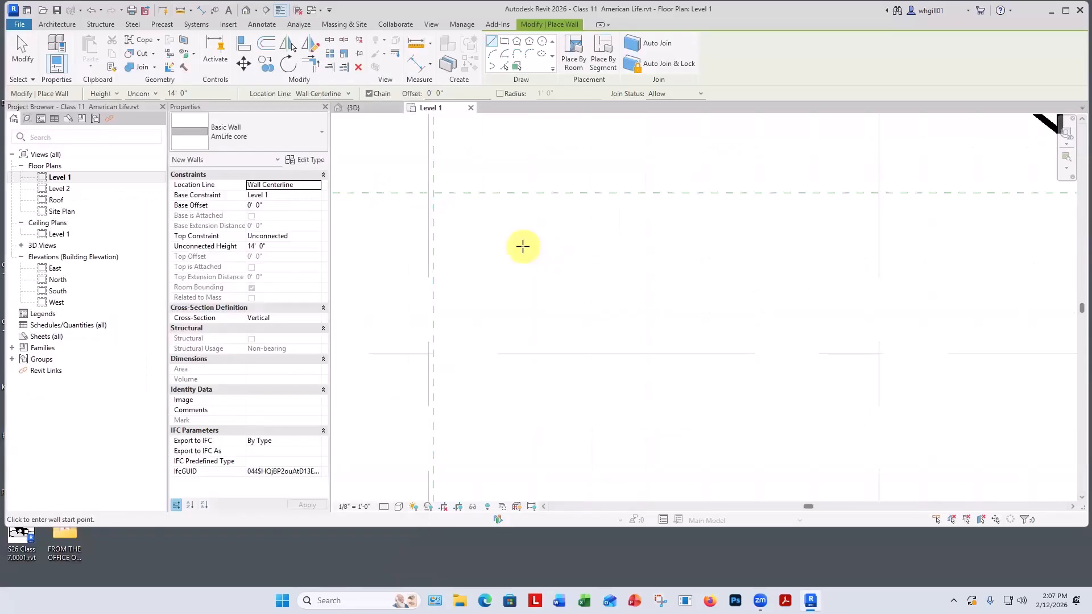
# Step: Draw the core's north wall along the northern reference plane, from the west to the east vertical plane, with location line Finish Face: Exterior
pyautogui.press('w')
pyautogui.press('a')
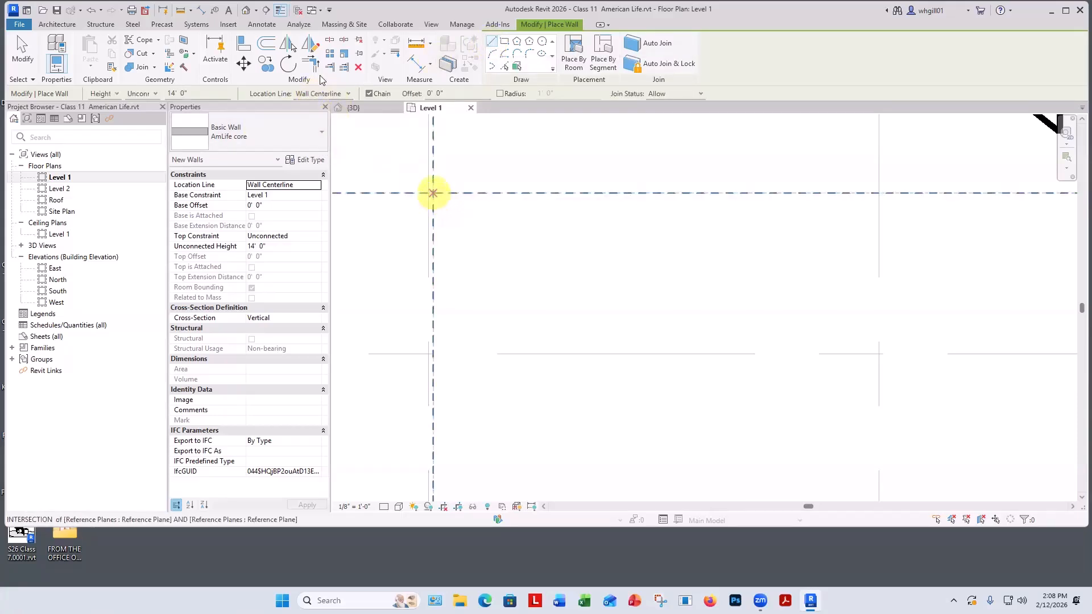
pyautogui.click(321, 92)
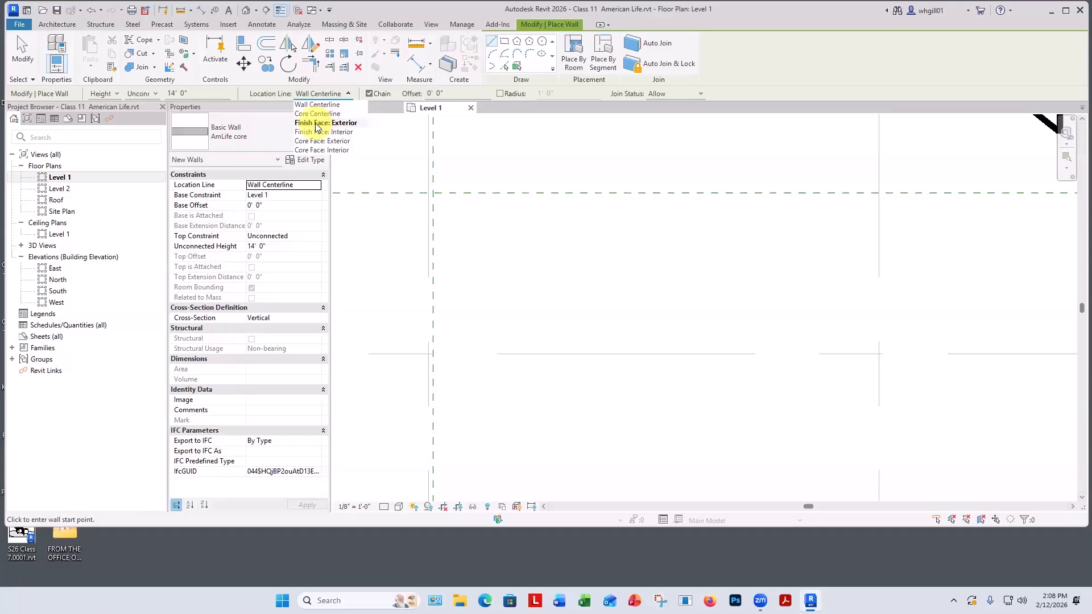
pyautogui.click(316, 123)
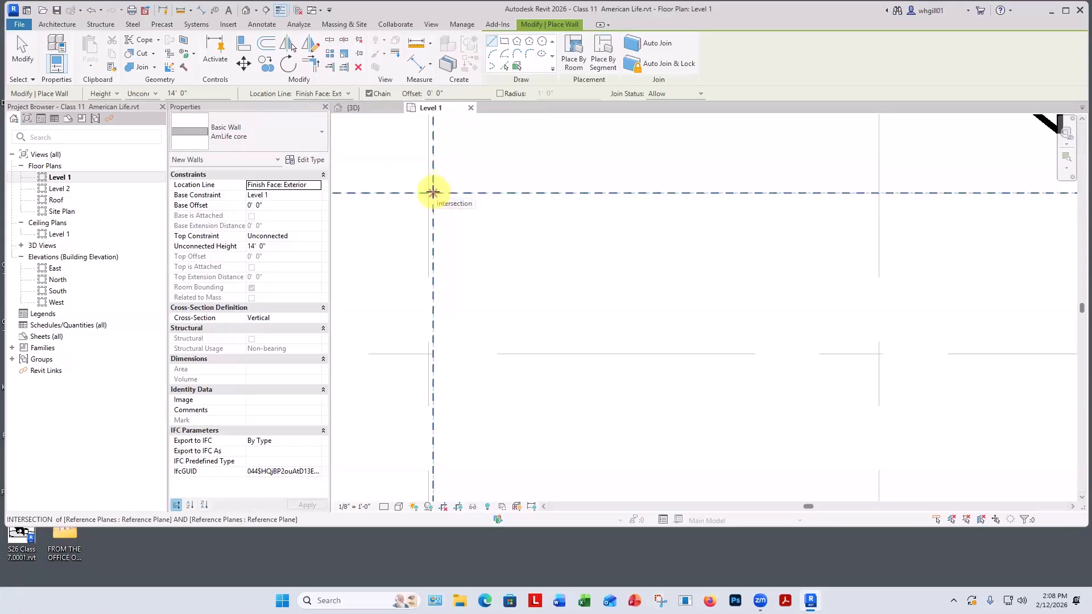
pyautogui.click(433, 193)
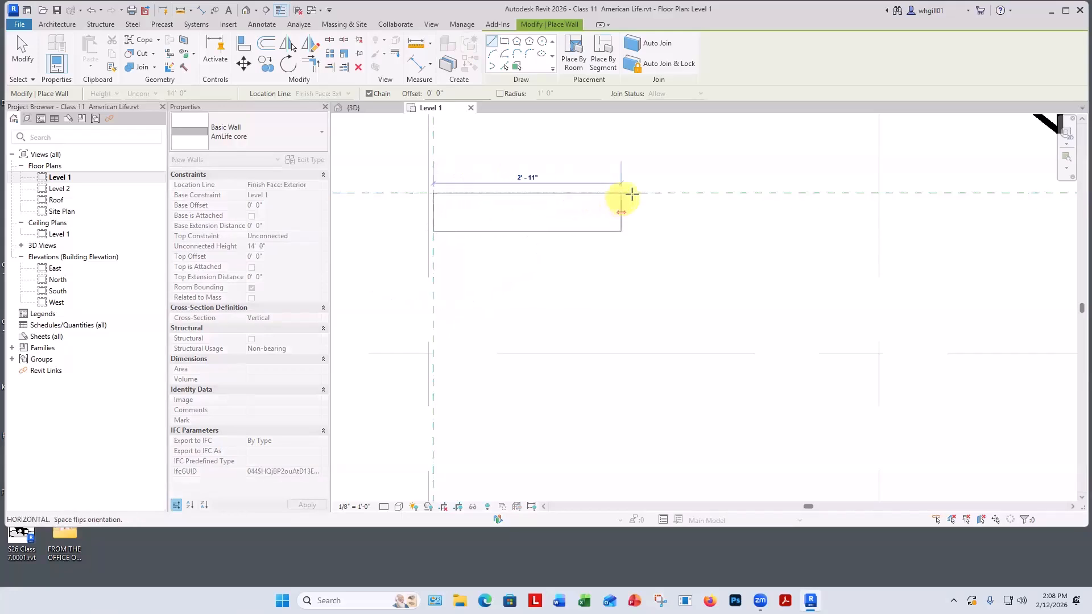
pyautogui.scroll(-5, 633, 193)
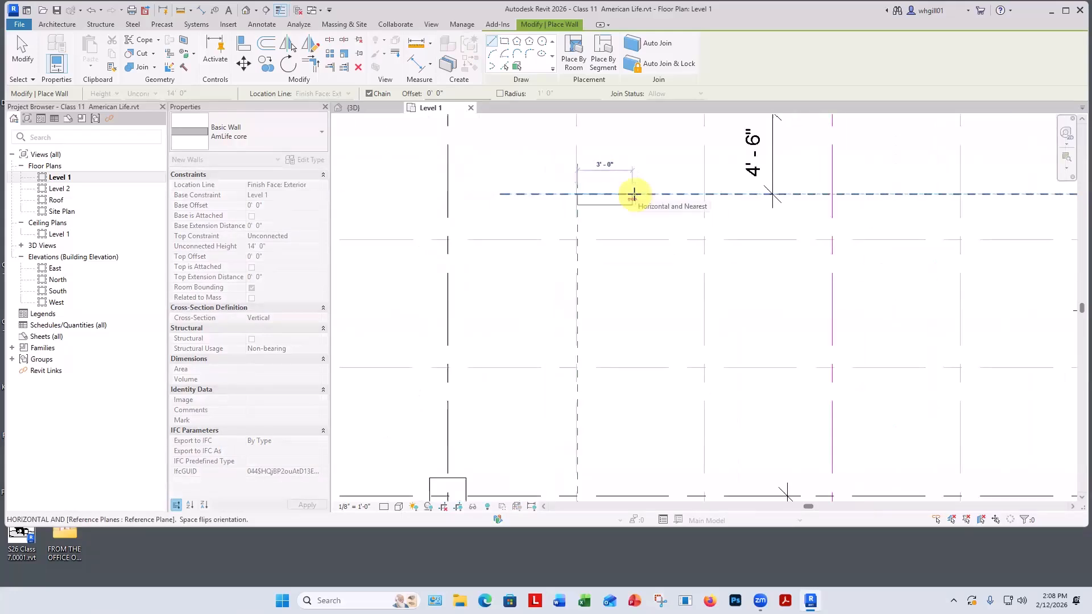
pyautogui.moveTo(891, 196); pyautogui.dragTo(450, 217, button='middle')
pyautogui.scroll(3, 639, 215)
pyautogui.moveTo(653, 224); pyautogui.dragTo(646, 348, button='middle')
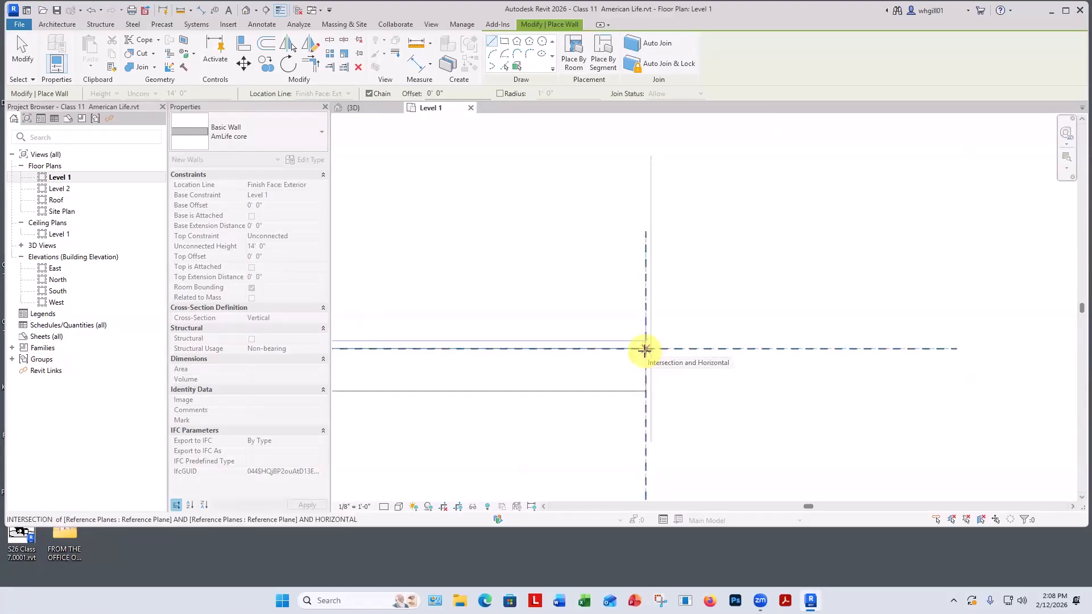
pyautogui.click(644, 349)
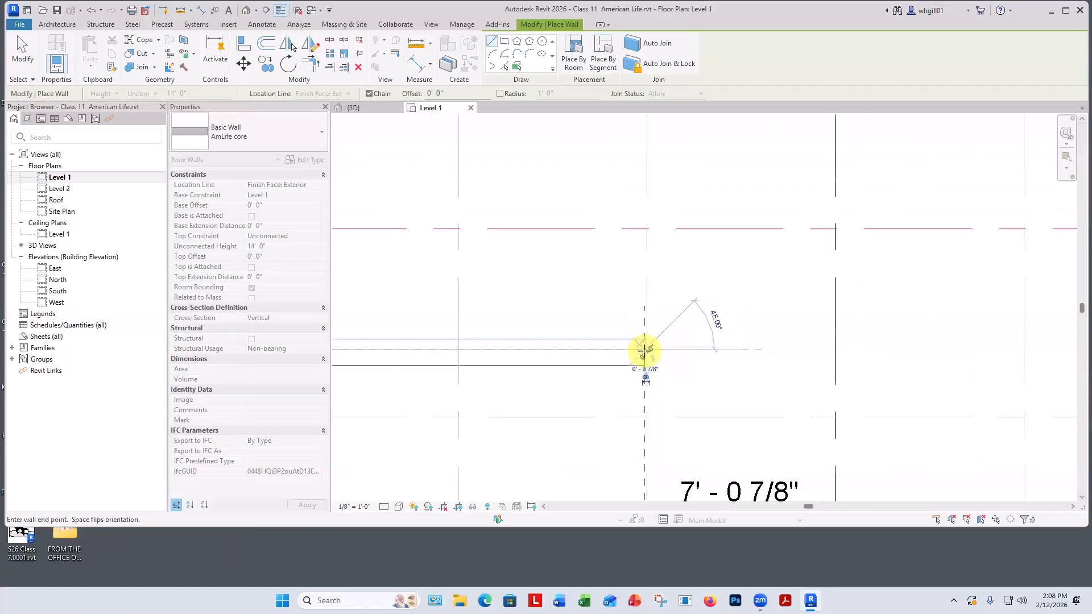
# Step: Continue the wall chain down the east reference plane to its intersection with the southern reference plane
pyautogui.moveTo(649, 411); pyautogui.dragTo(639, 187, button='middle')
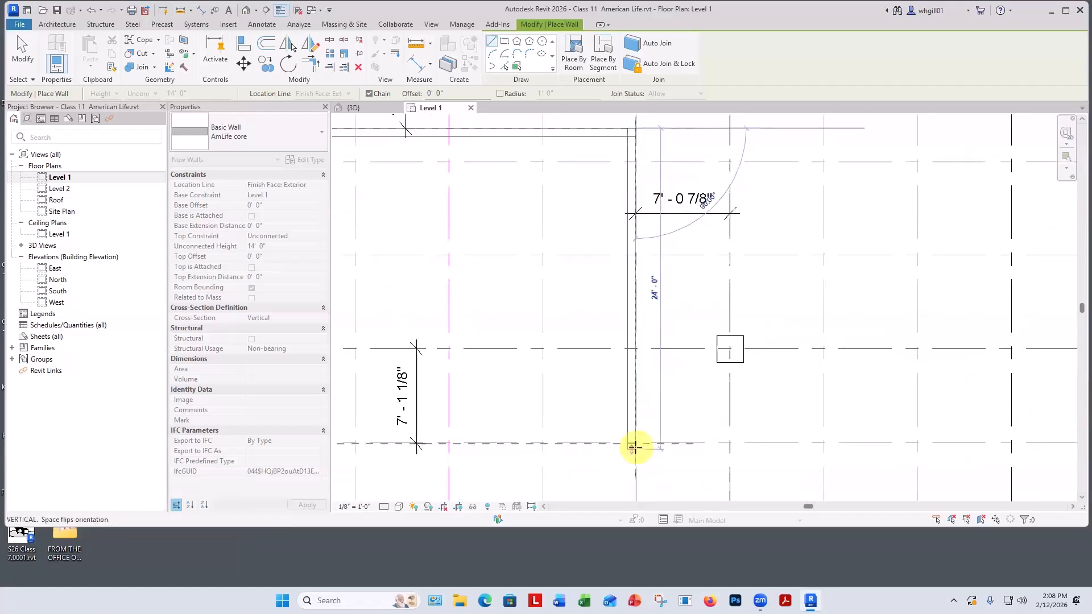
pyautogui.scroll(2, 635, 447)
pyautogui.scroll(3, 635, 445)
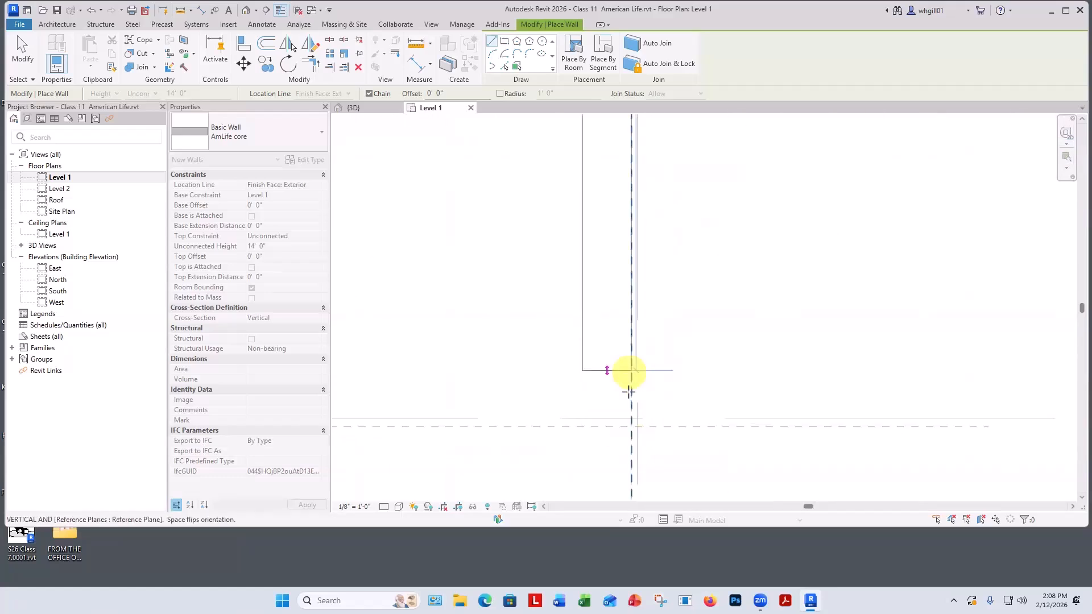
pyautogui.click(627, 428)
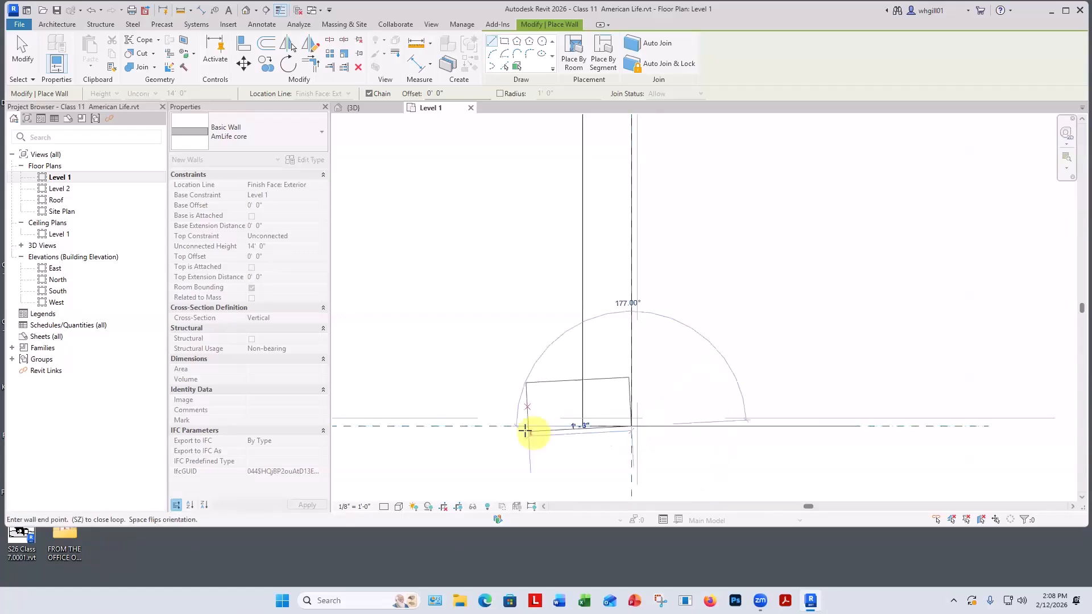
# Step: Continue the wall chain along the southern reference plane to its intersection with the west reference plane
pyautogui.scroll(-4, 512, 430)
pyautogui.moveTo(512, 431); pyautogui.dragTo(1048, 378, button='middle')
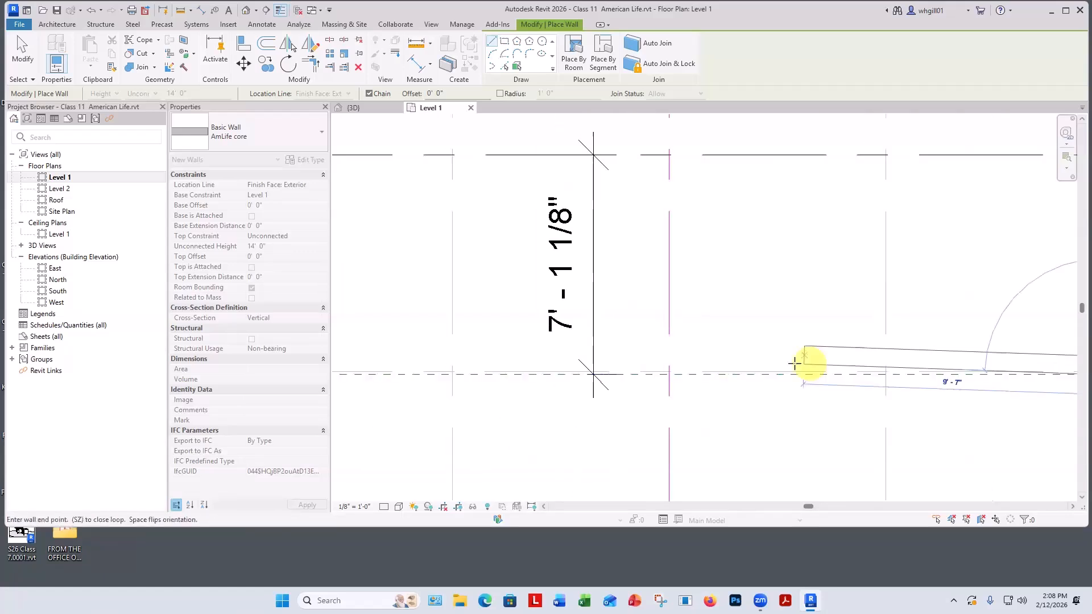
pyautogui.moveTo(507, 370); pyautogui.dragTo(853, 385, button='middle')
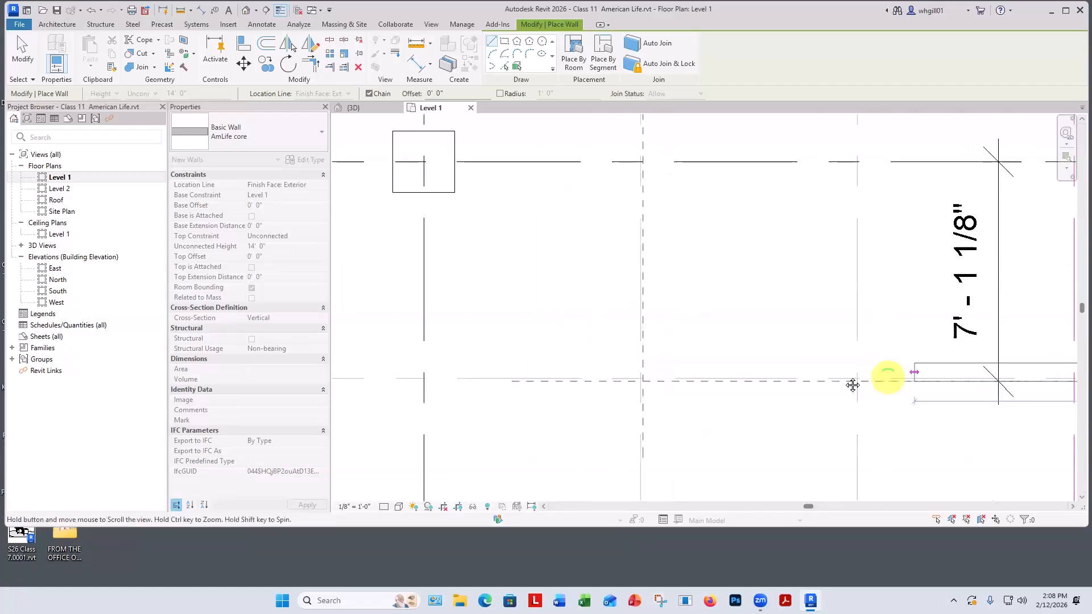
pyautogui.scroll(3, 695, 381)
pyautogui.click(693, 387)
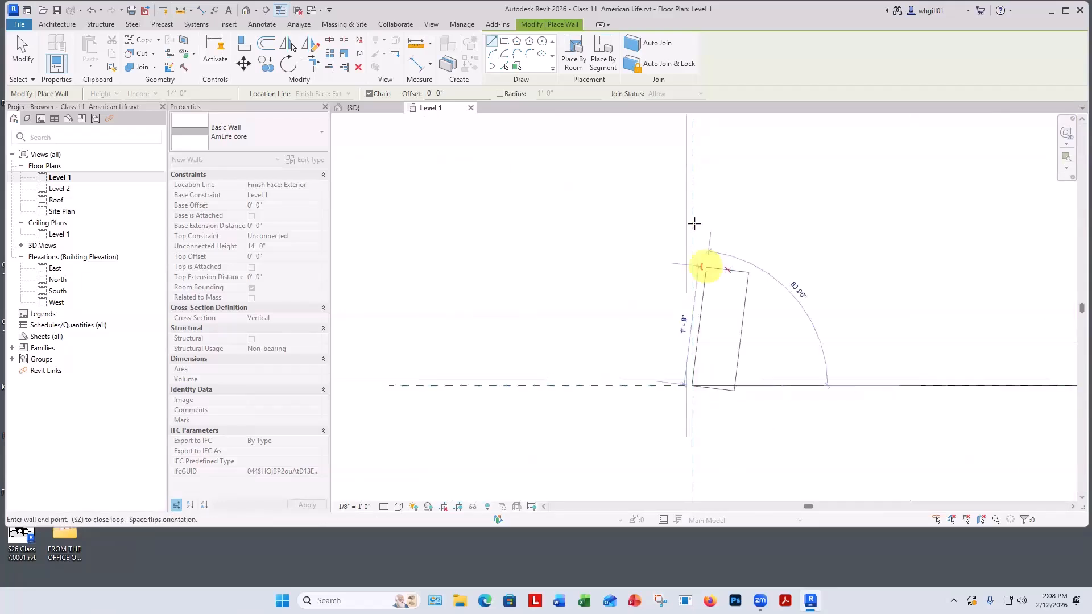
# Step: Close the core with a west wall up to the starting corner and end wall placement
pyautogui.moveTo(700, 268); pyautogui.dragTo(688, 349, button='middle')
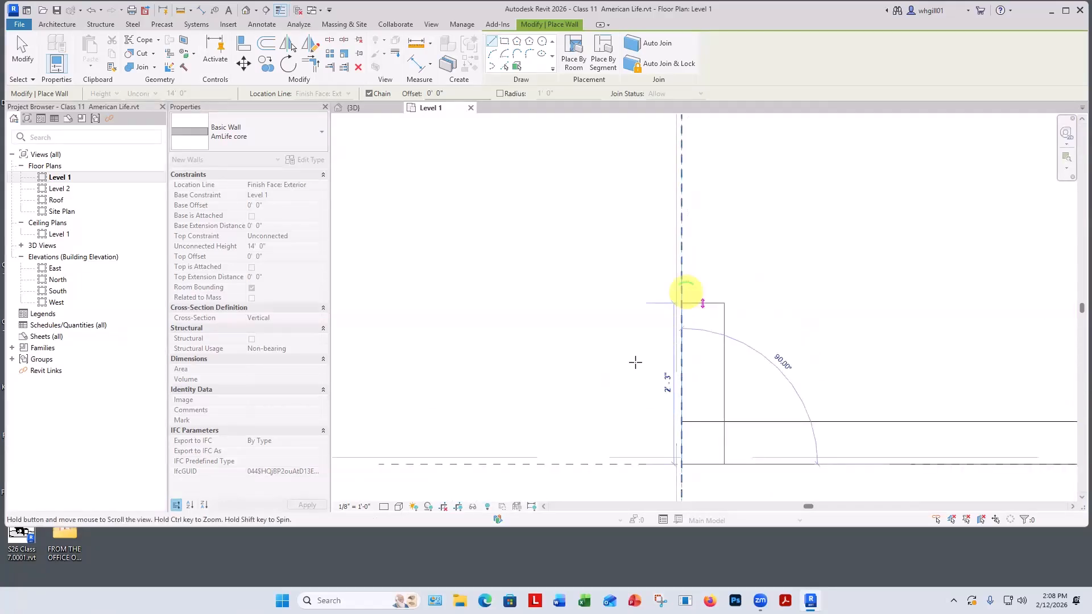
pyautogui.scroll(-5, 622, 319)
pyautogui.moveTo(622, 320); pyautogui.dragTo(559, 538, button='middle')
pyautogui.scroll(4, 556, 440)
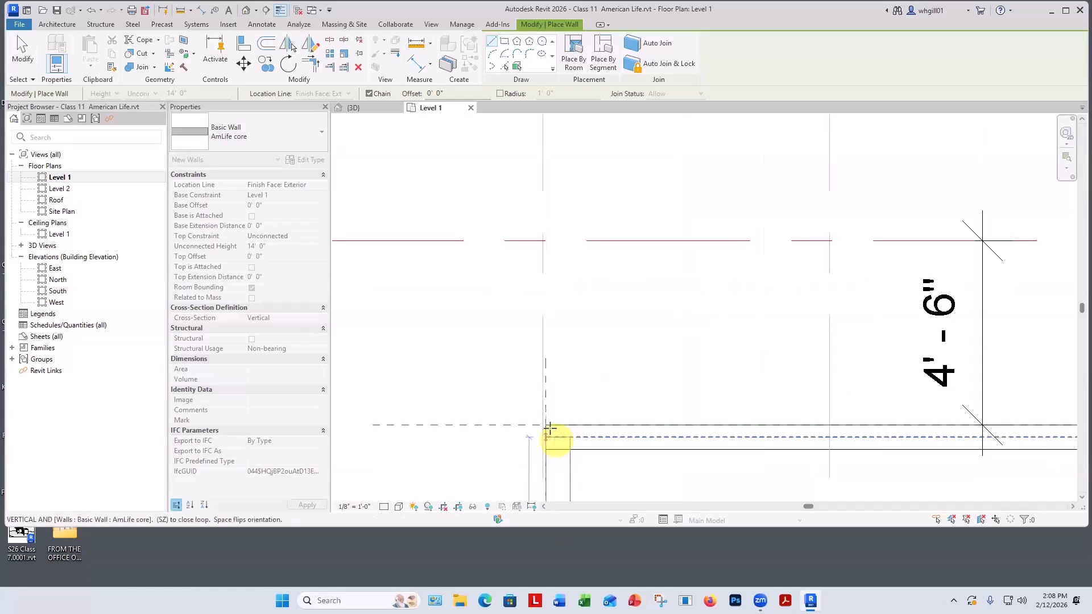
pyautogui.click(548, 428)
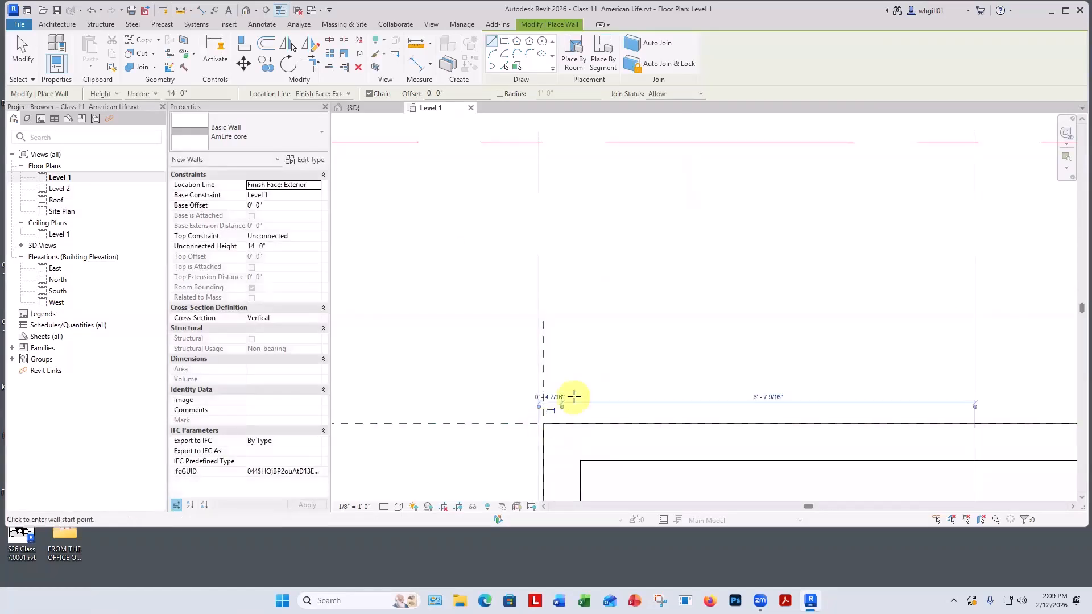
pyautogui.press('Escape')
pyautogui.press('Escape')
# Step: Delete the three dimensions locating the core's reference planes from the grid lines
pyautogui.scroll(-5, 607, 322)
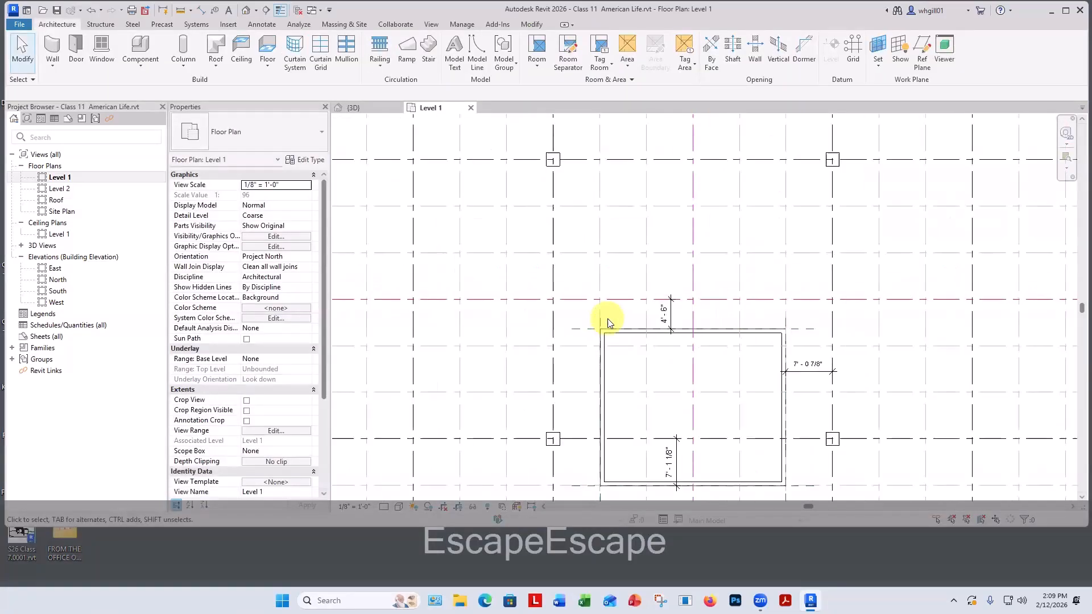
pyautogui.scroll(4, 728, 376)
pyautogui.moveTo(637, 271); pyautogui.dragTo(649, 220, button='middle')
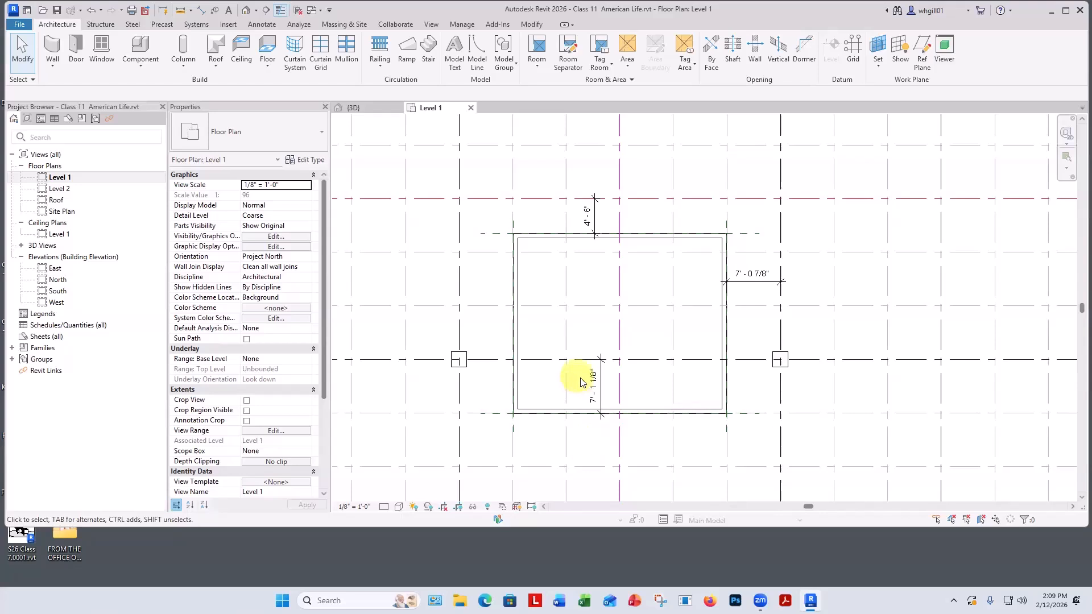
pyautogui.click(596, 388)
pyautogui.press('BackSpace')
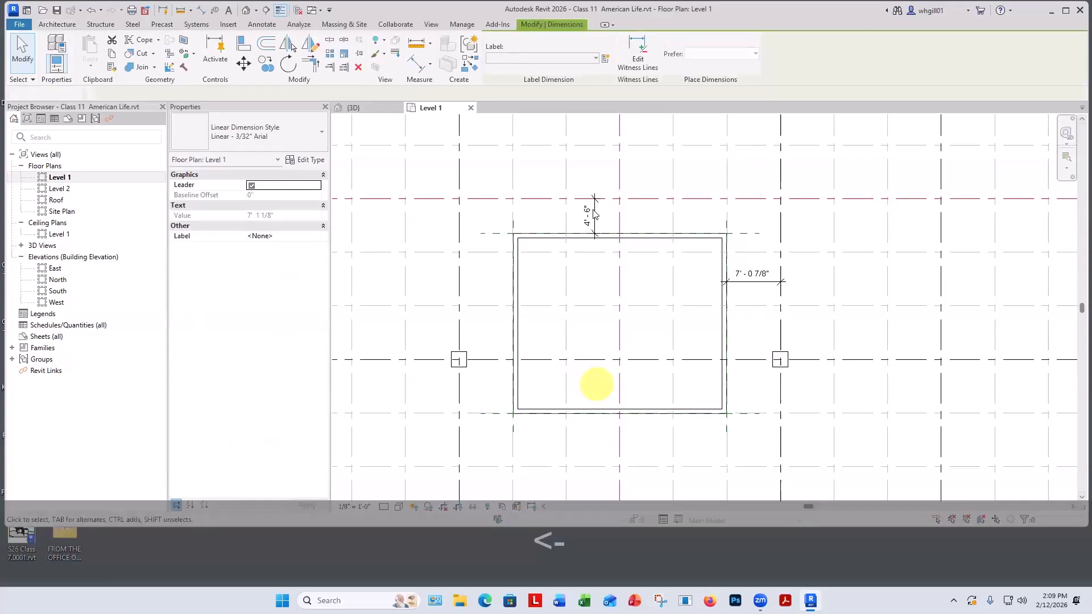
pyautogui.click(589, 209)
pyautogui.press('BackSpace')
pyautogui.click(765, 283)
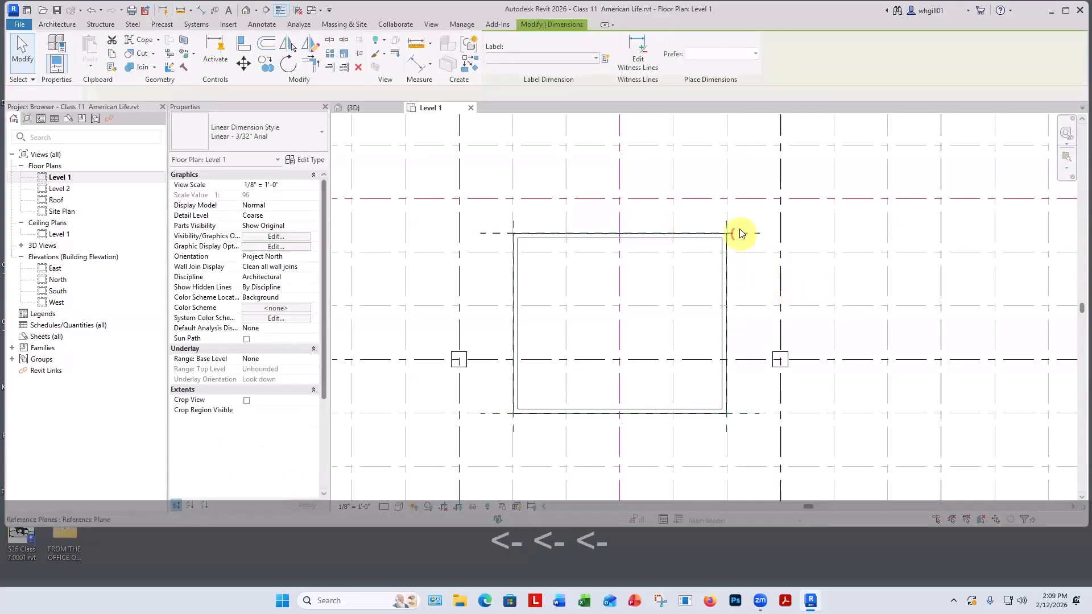
# Step: Delete the leftover reference planes along the north, east and west sides of the core walls
pyautogui.press('BackSpace')
pyautogui.click(736, 232)
pyautogui.press('BackSpace')
pyautogui.click(726, 225)
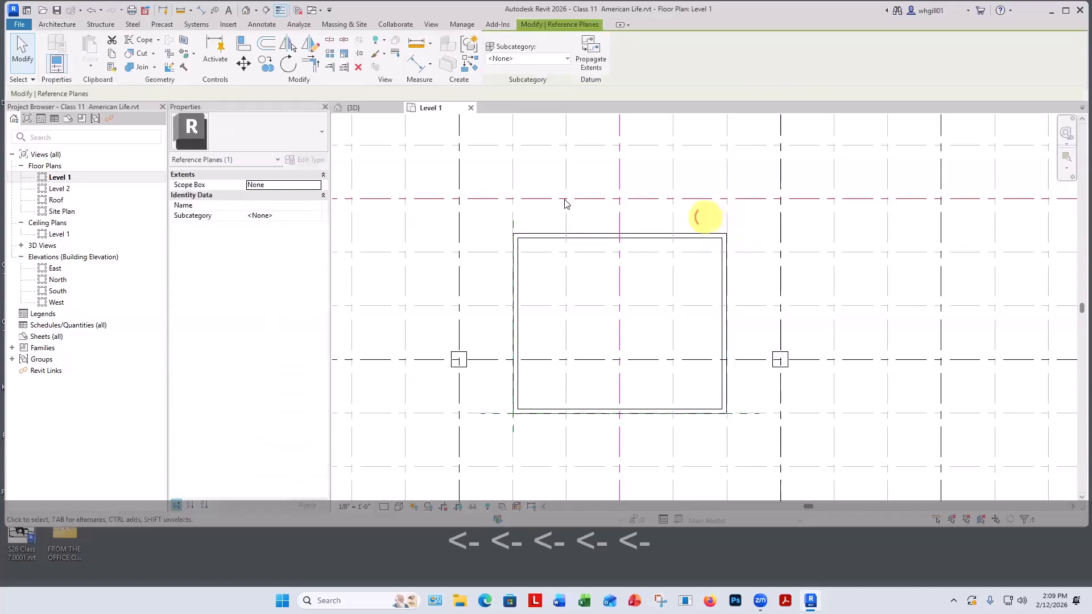
pyautogui.press('BackSpace')
pyautogui.click(514, 225)
pyautogui.press('BackSpace')
# Step: Mirror a copy of the four core walls about grid line E to create a second core to the north
pyautogui.scroll(-3, 531, 438)
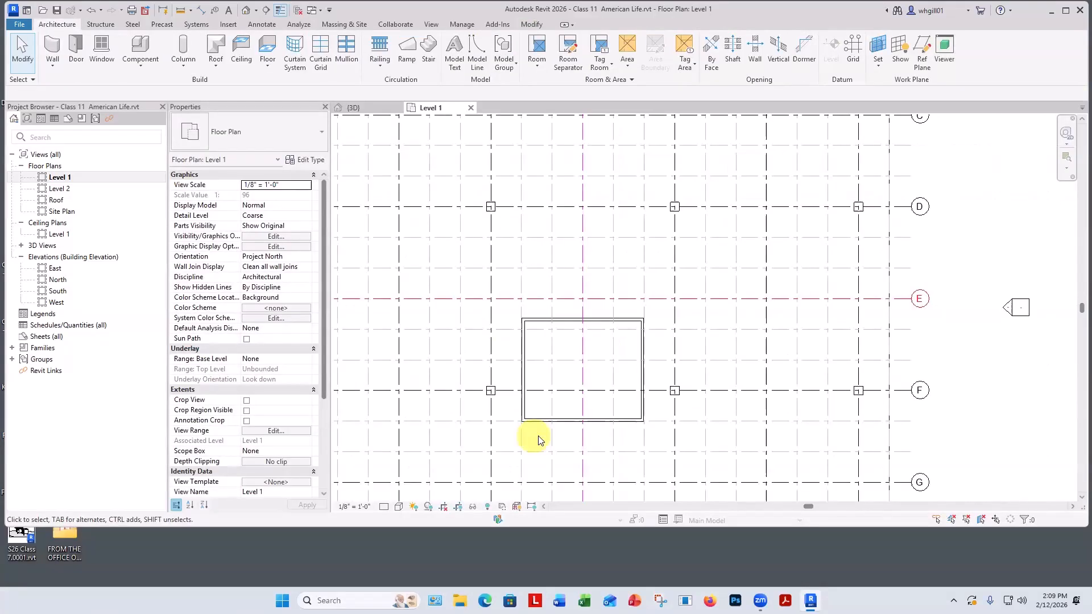
pyautogui.scroll(5, 650, 334)
pyautogui.scroll(-3, 640, 322)
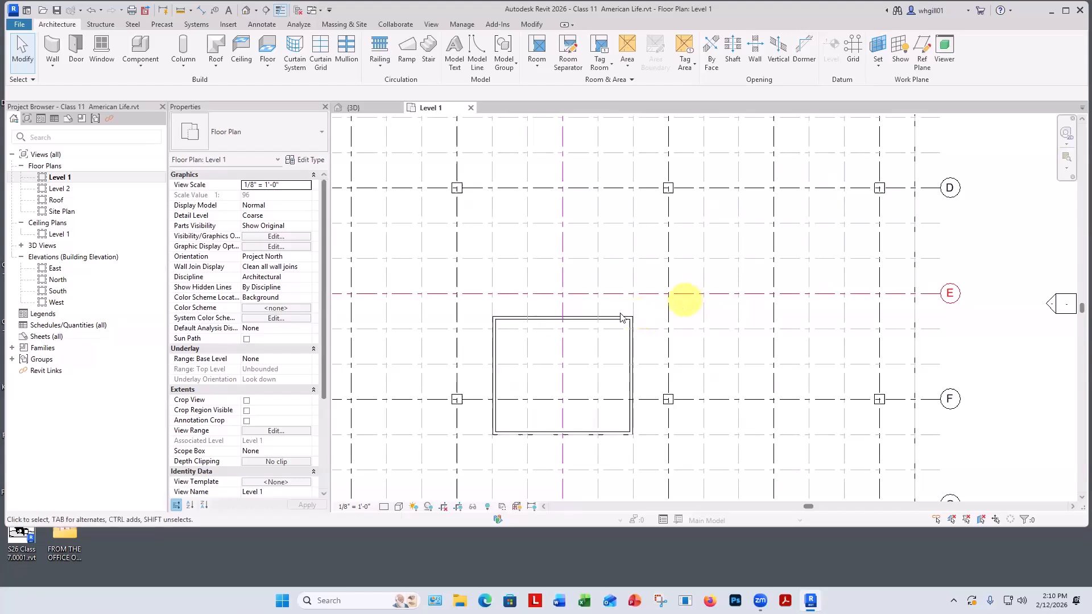
pyautogui.scroll(-1, 638, 313)
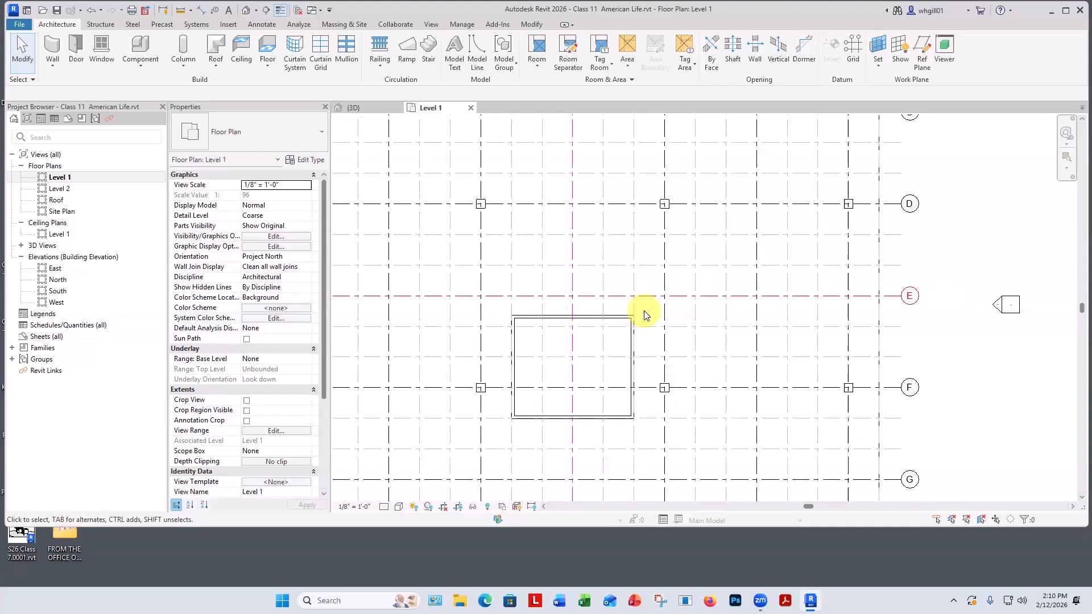
pyautogui.scroll(-2, 638, 313)
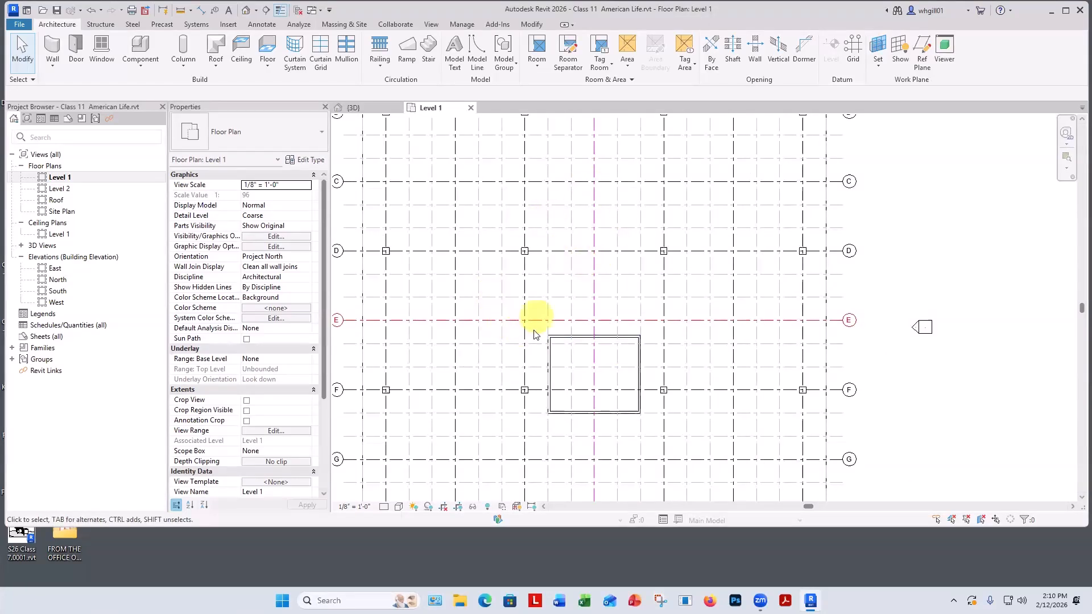
pyautogui.moveTo(534, 330); pyautogui.dragTo(651, 433)
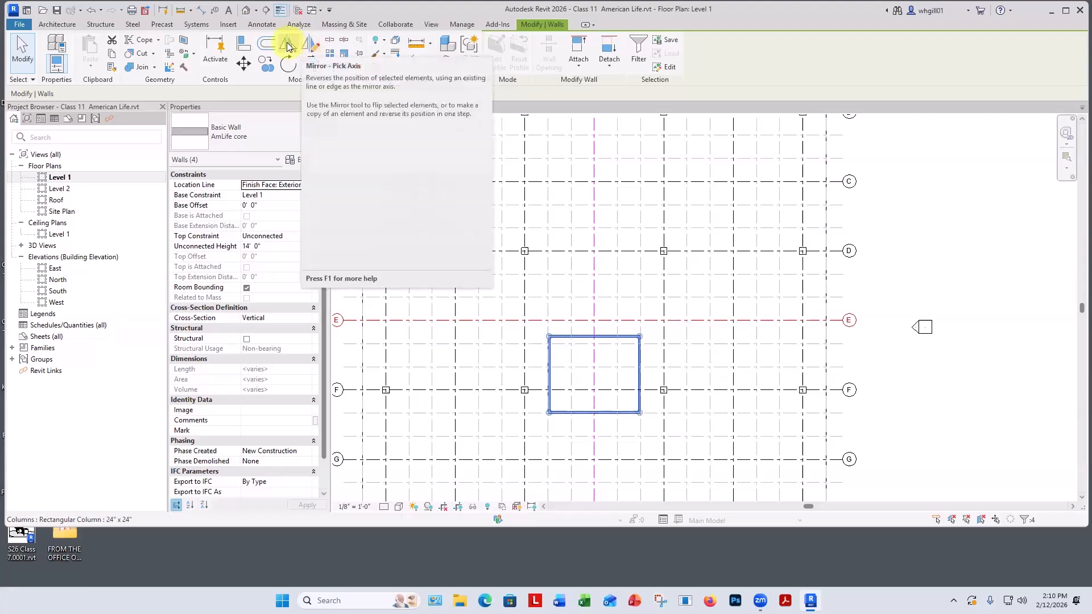
pyautogui.click(287, 42)
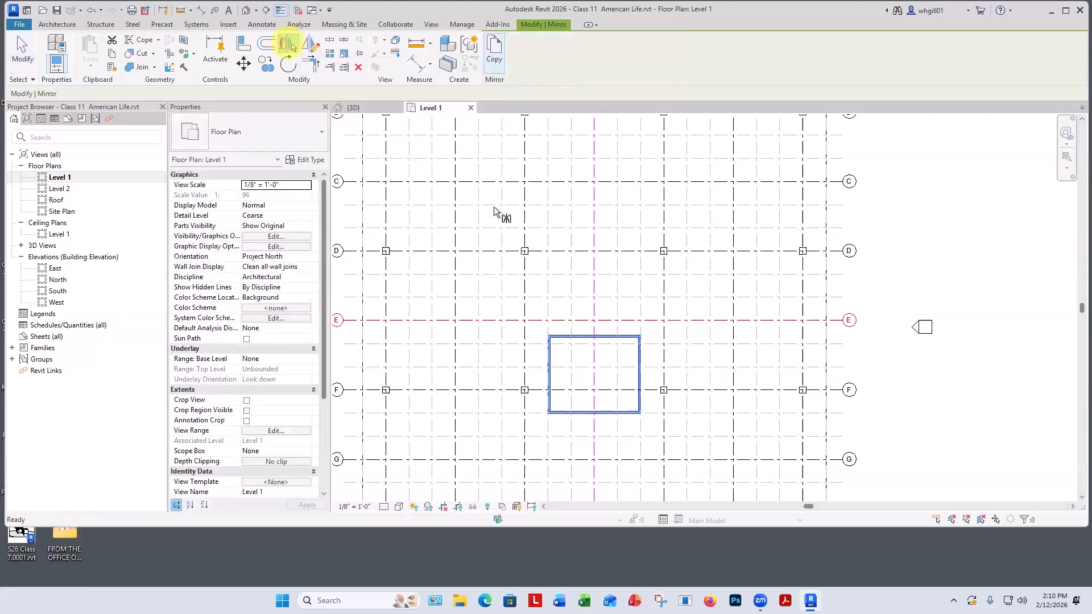
pyautogui.click(577, 320)
pyautogui.click(910, 292)
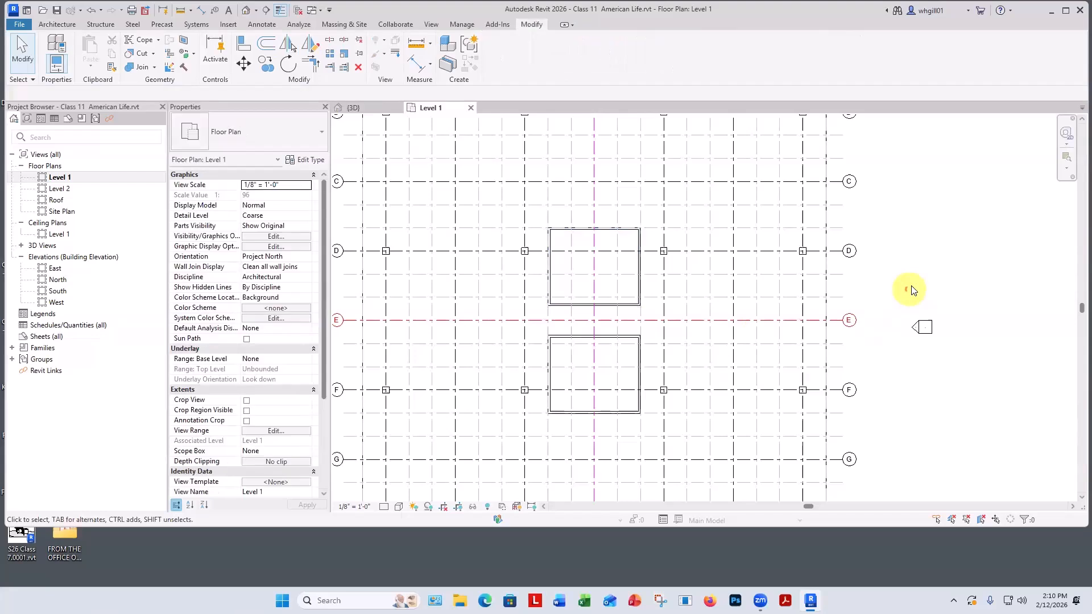
# Step: Place an aligned dimension between the facing exterior walls of the two cores, with the reference preference set to Wall faces
pyautogui.scroll(8, 560, 314)
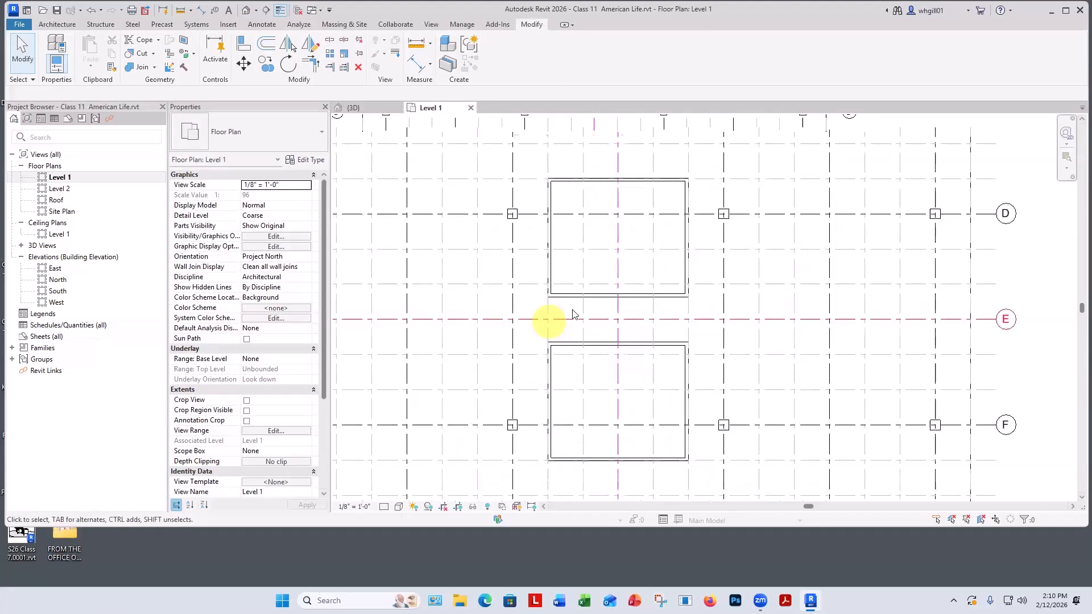
pyautogui.press('d')
pyautogui.press('i')
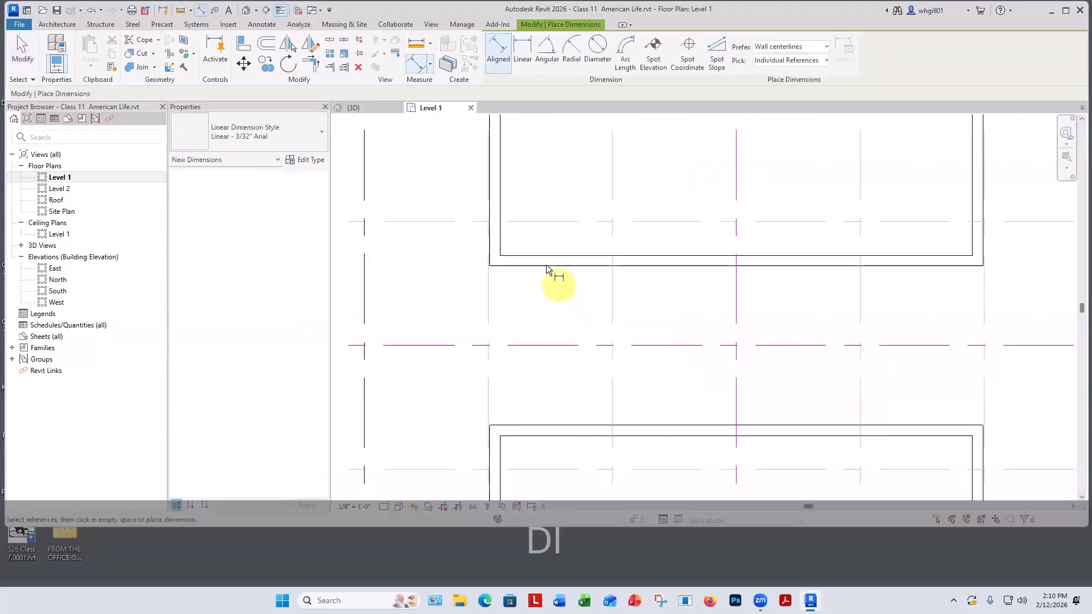
pyautogui.click(788, 47)
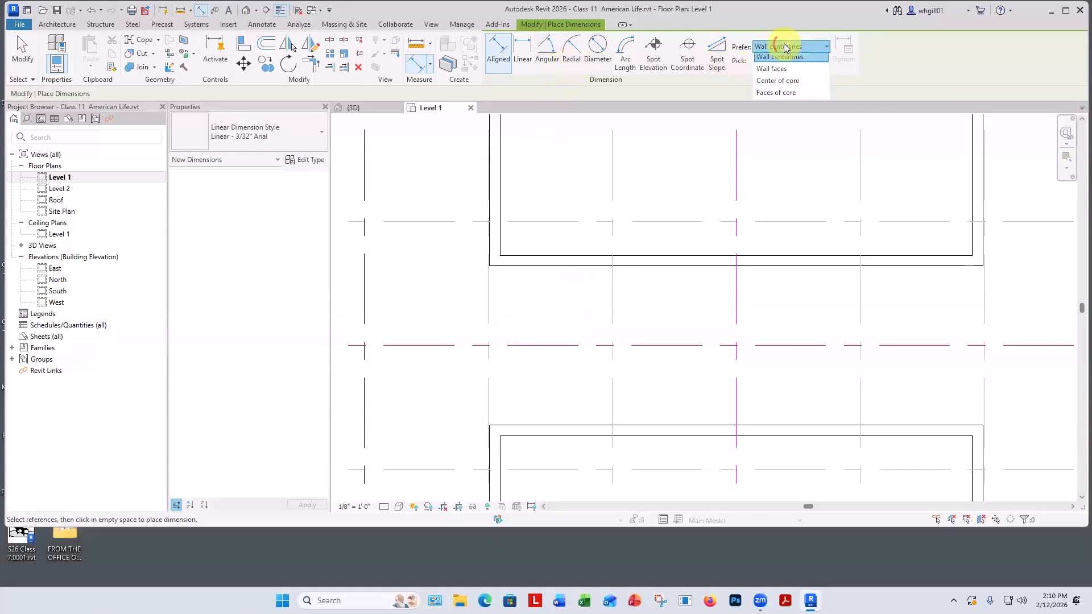
pyautogui.click(775, 73)
pyautogui.click(534, 265)
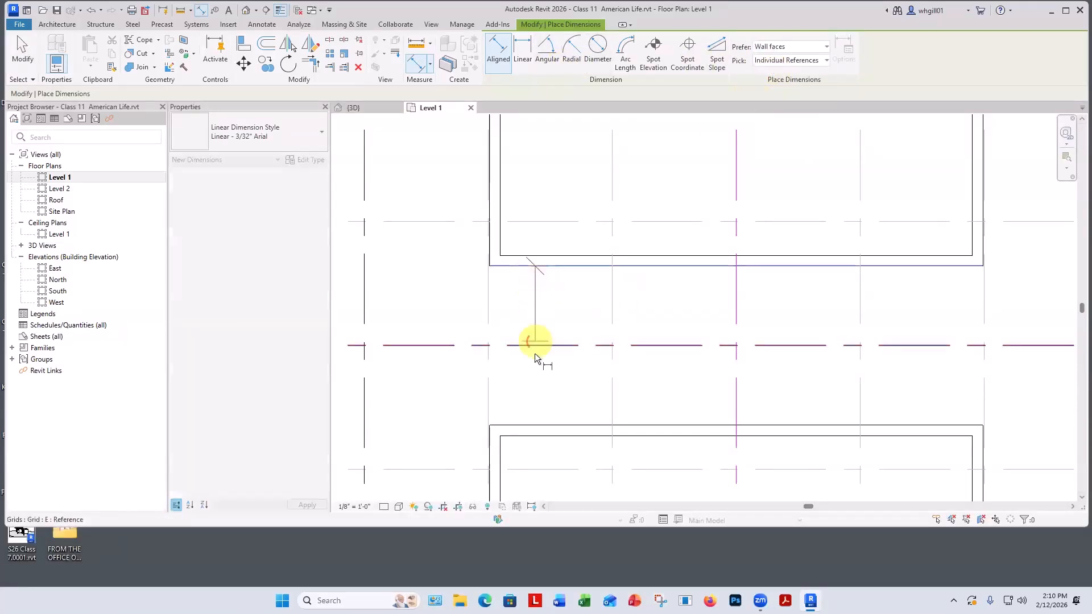
pyautogui.click(534, 425)
pyautogui.click(566, 381)
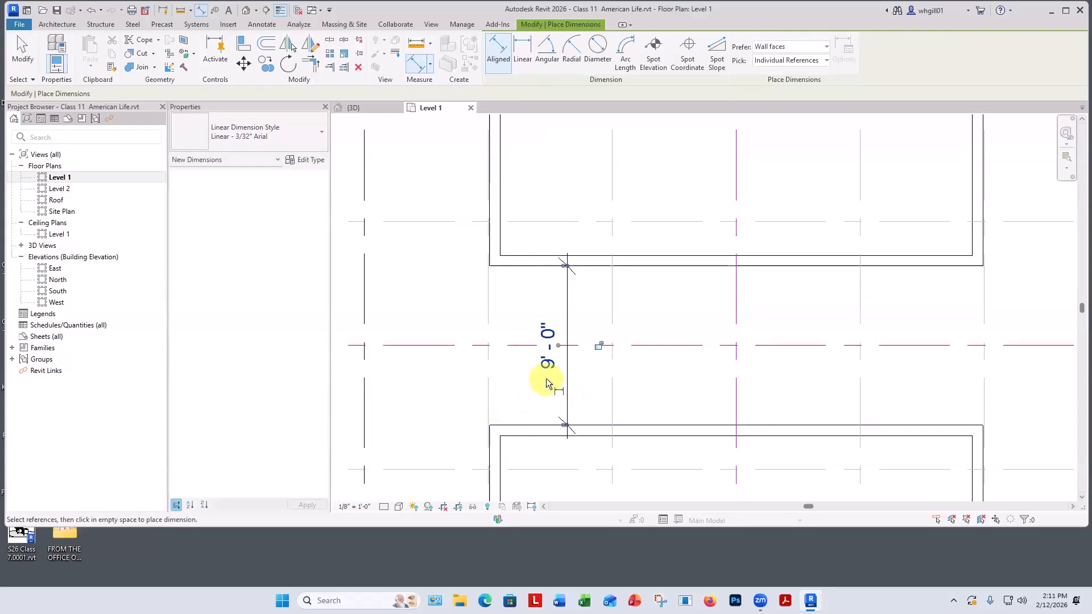
pyautogui.scroll(-6, 543, 380)
pyautogui.scroll(-2, 867, 430)
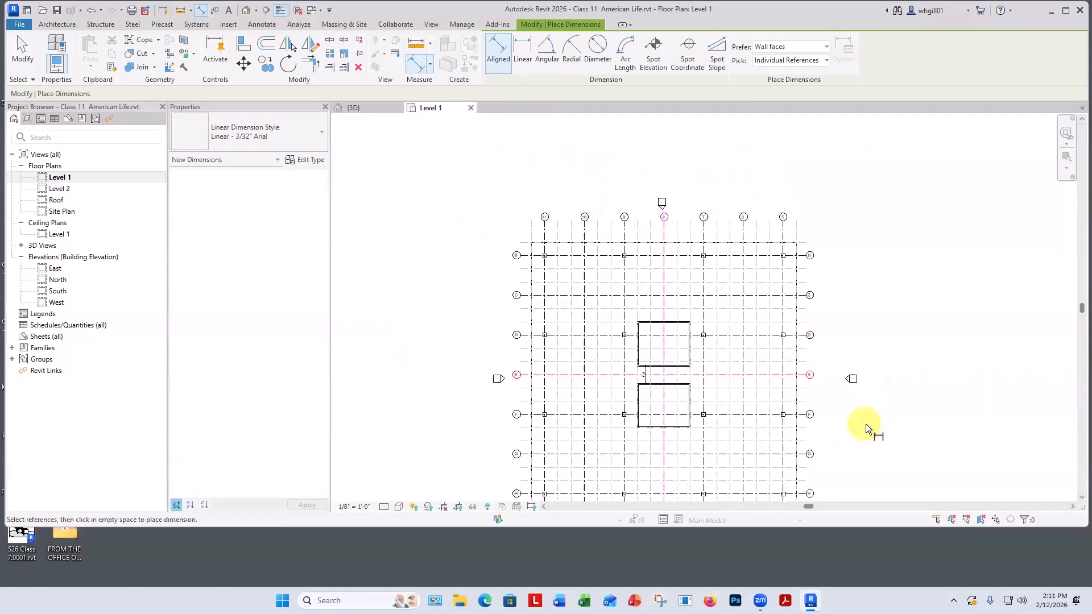
pyautogui.moveTo(870, 431); pyautogui.dragTo(817, 366, button='middle')
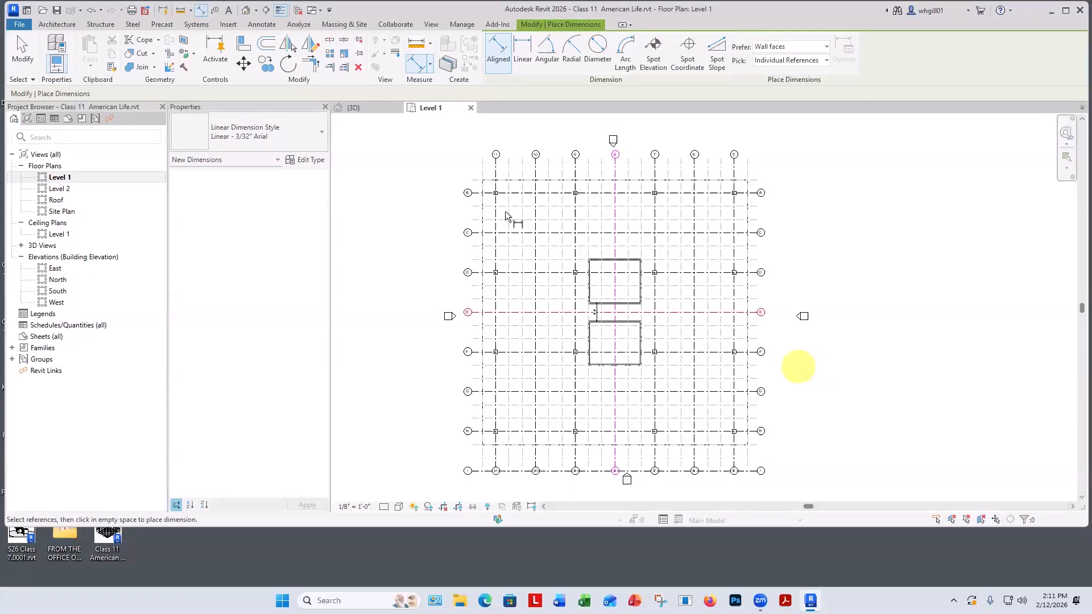
# Step: In the 3D view, set the top constraint of all visible AmLife core walls to Up to level: Roof
pyautogui.click(363, 115)
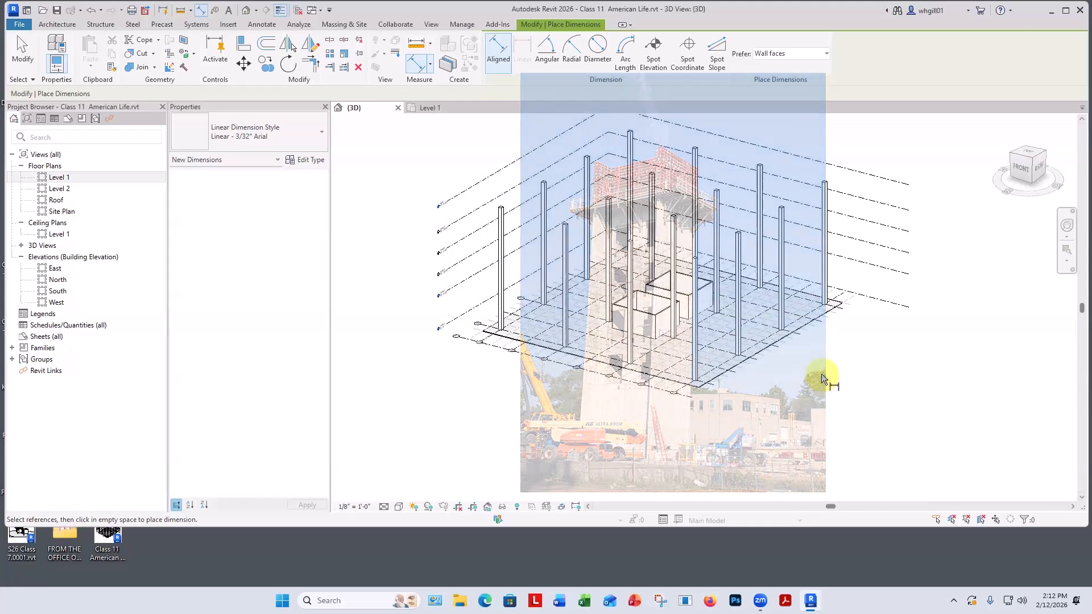
pyautogui.press('Escape')
pyautogui.press('Escape')
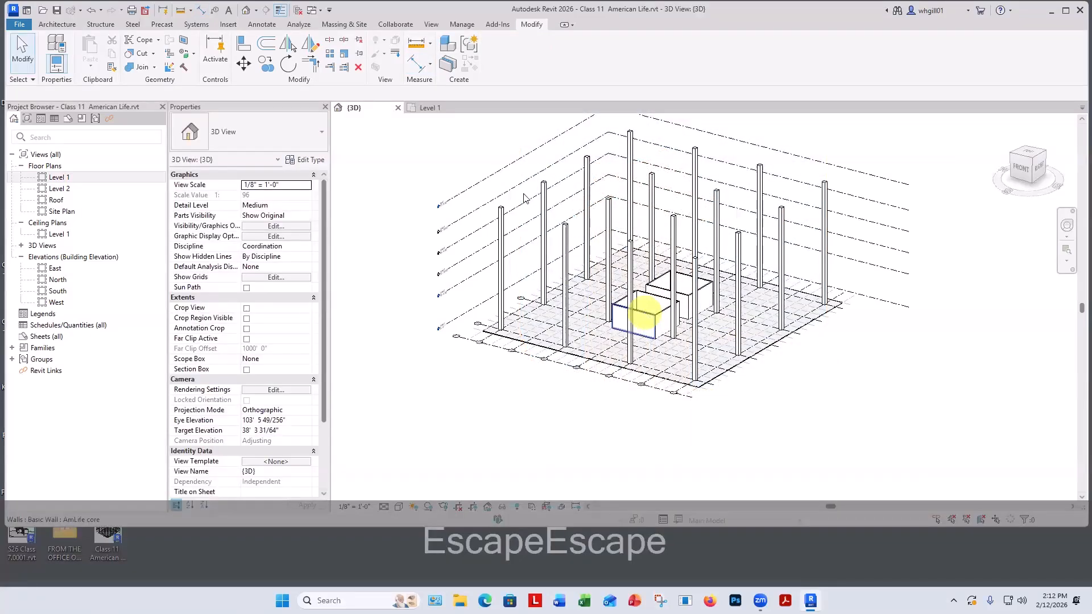
pyautogui.click(642, 316)
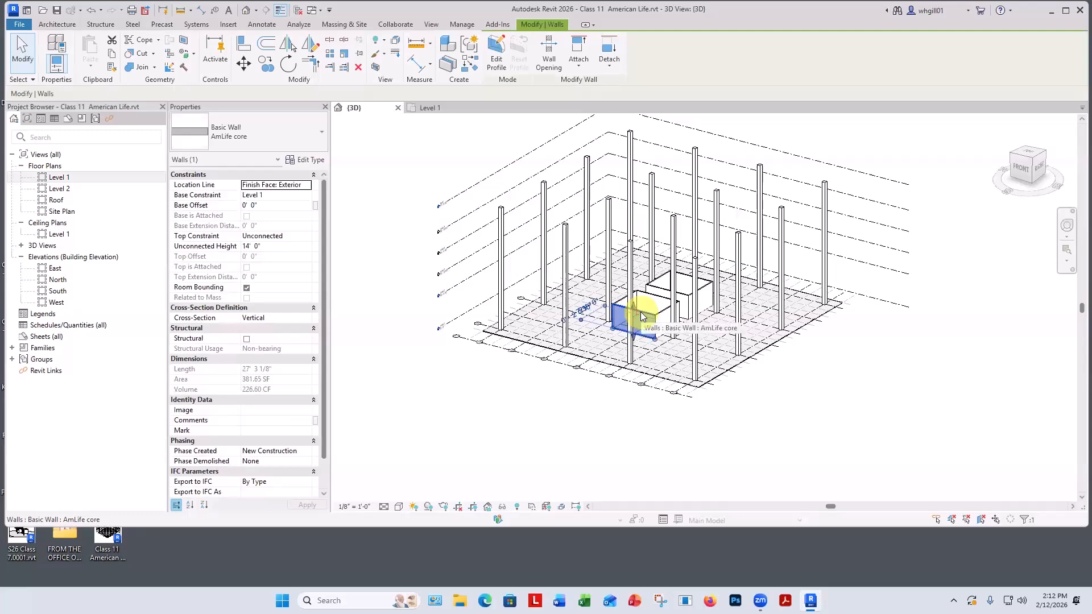
pyautogui.rightClick(640, 312)
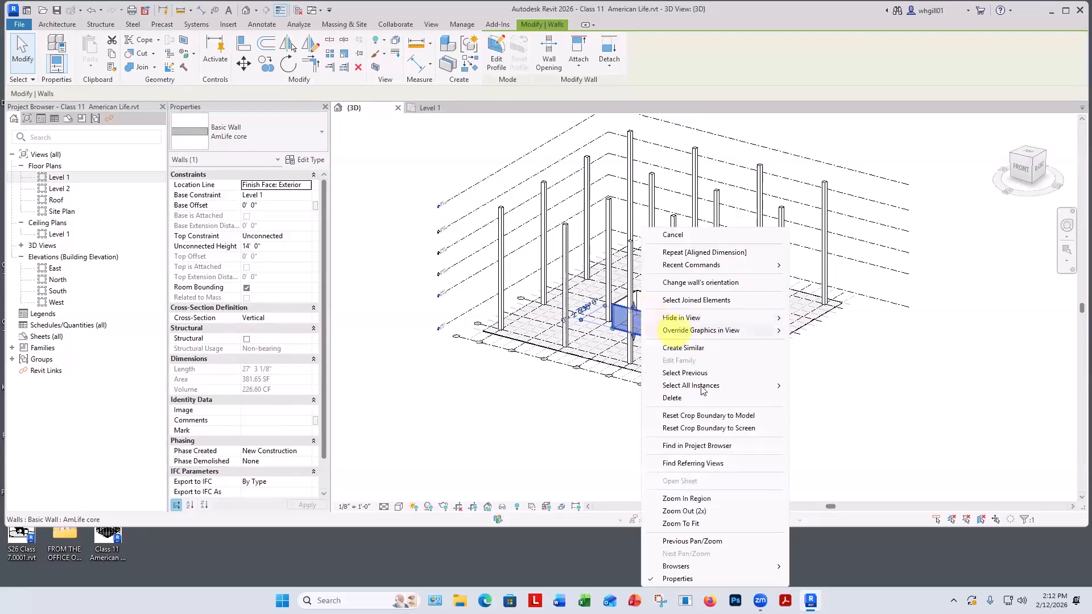
pyautogui.moveTo(699, 387)
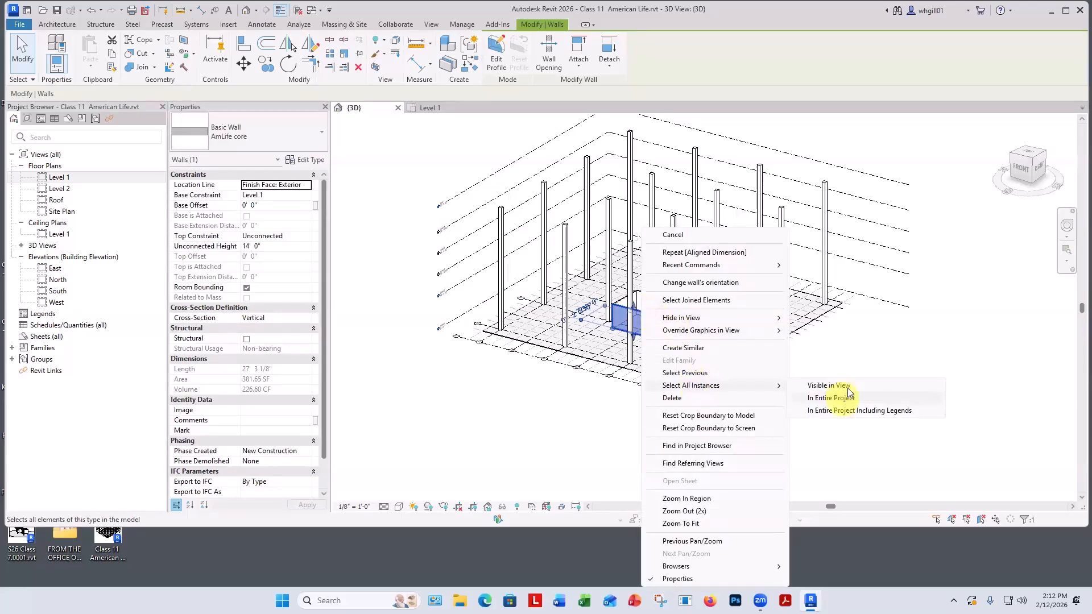
pyautogui.click(842, 386)
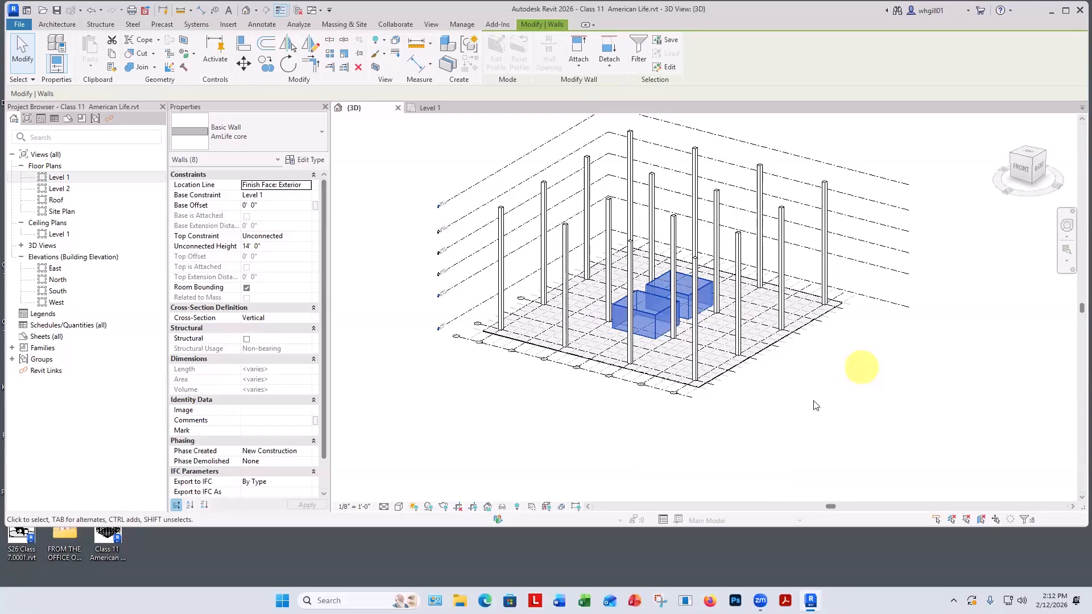
pyautogui.click(305, 236)
pyautogui.scroll(-1, 306, 266)
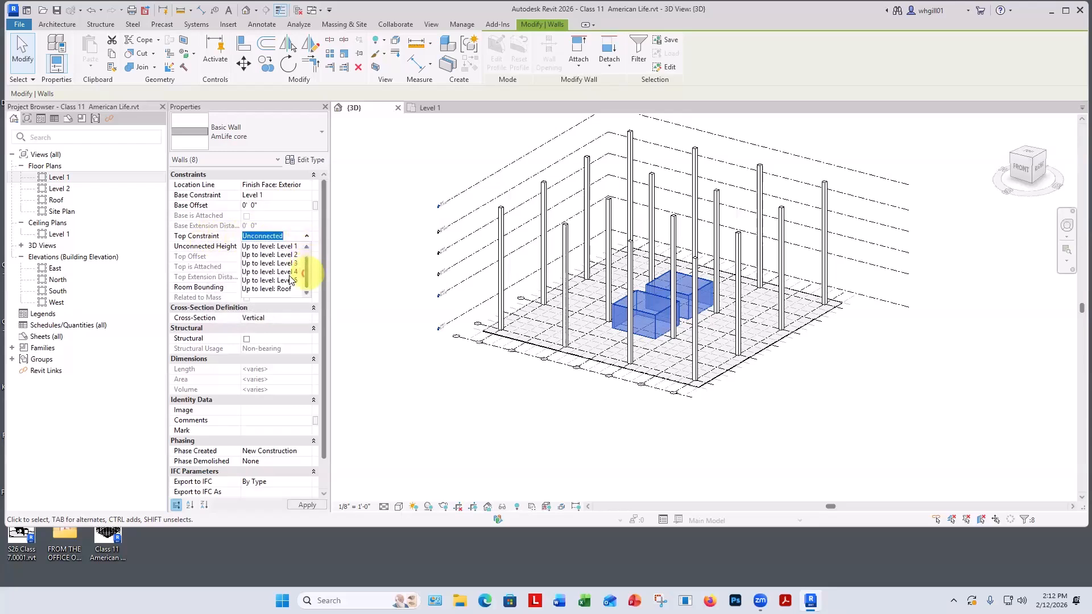
pyautogui.click(278, 288)
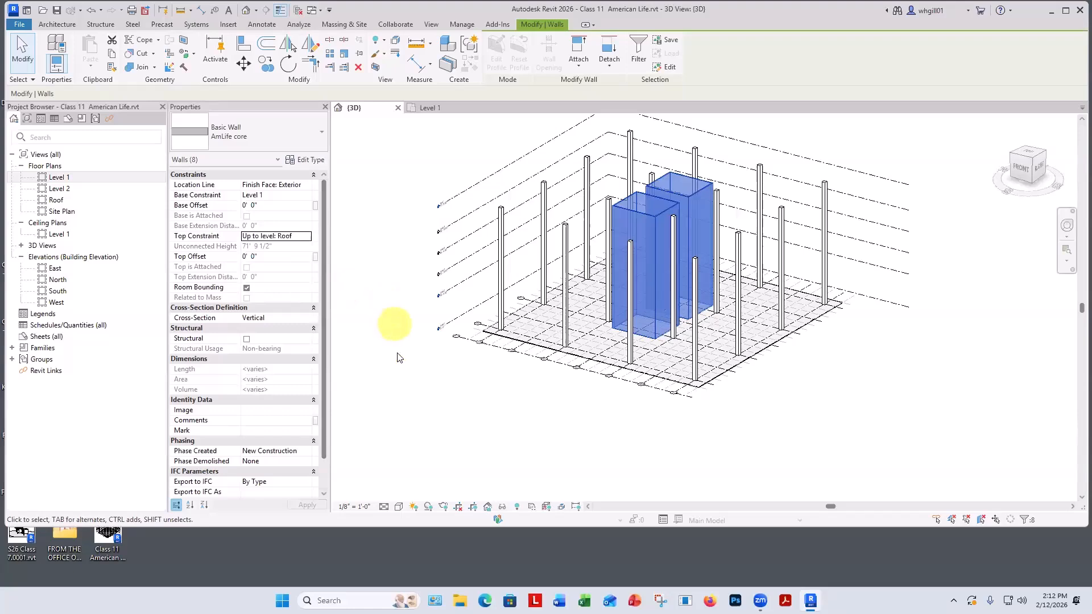
pyautogui.click(503, 405)
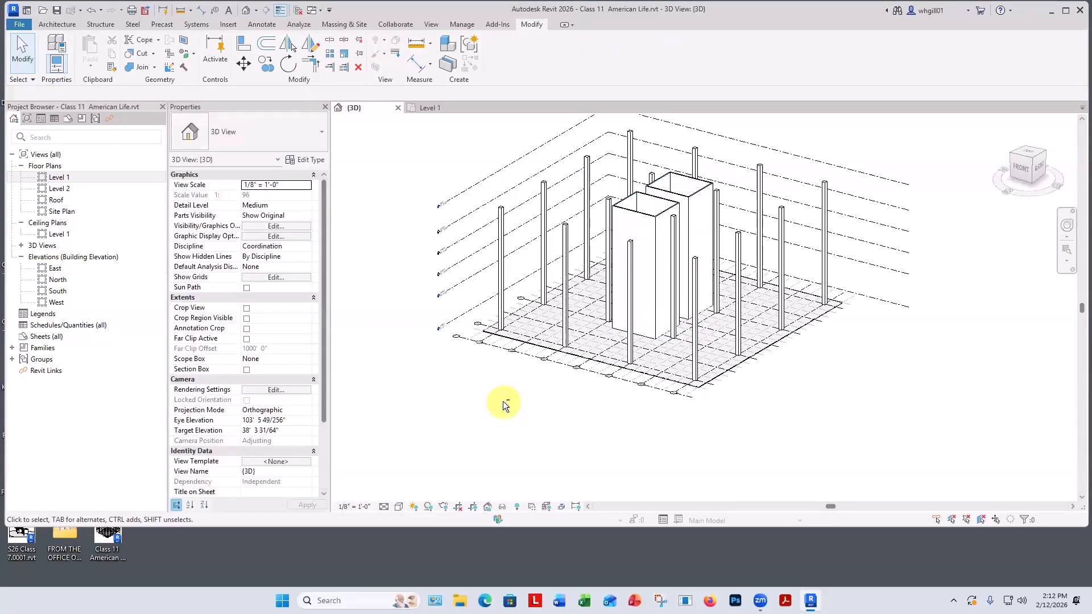
pyautogui.keyDown('shift'); pyautogui.moveTo(502, 401); pyautogui.dragTo(454, 456, button='middle'); pyautogui.keyUp('shift')
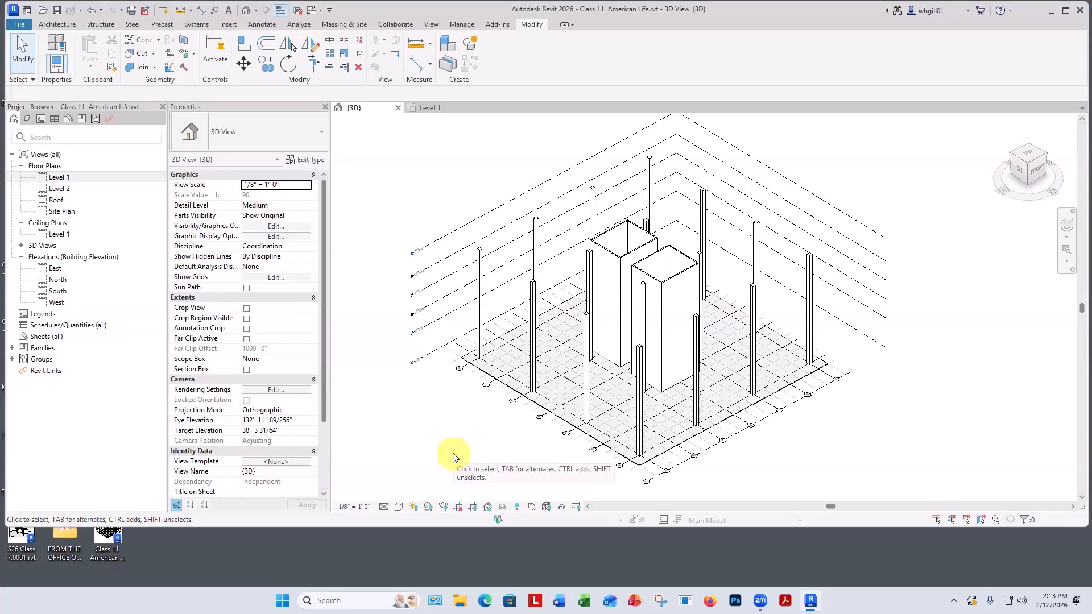
# Step: Open the Level 2 floor plan and start an architectural floor boundary sketch
pyautogui.doubleClick(58, 188)
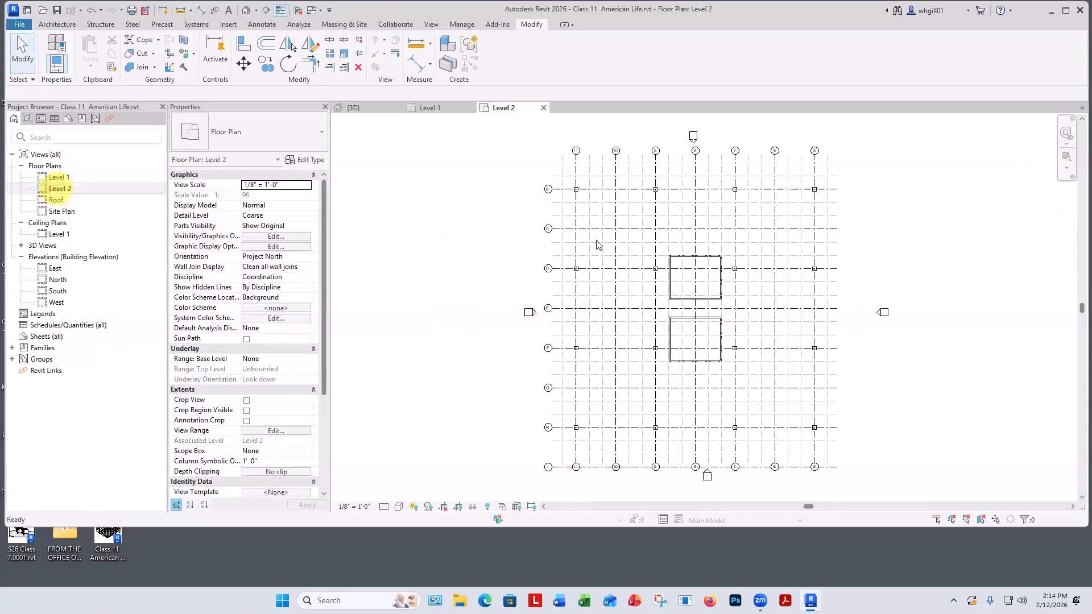
pyautogui.click(57, 24)
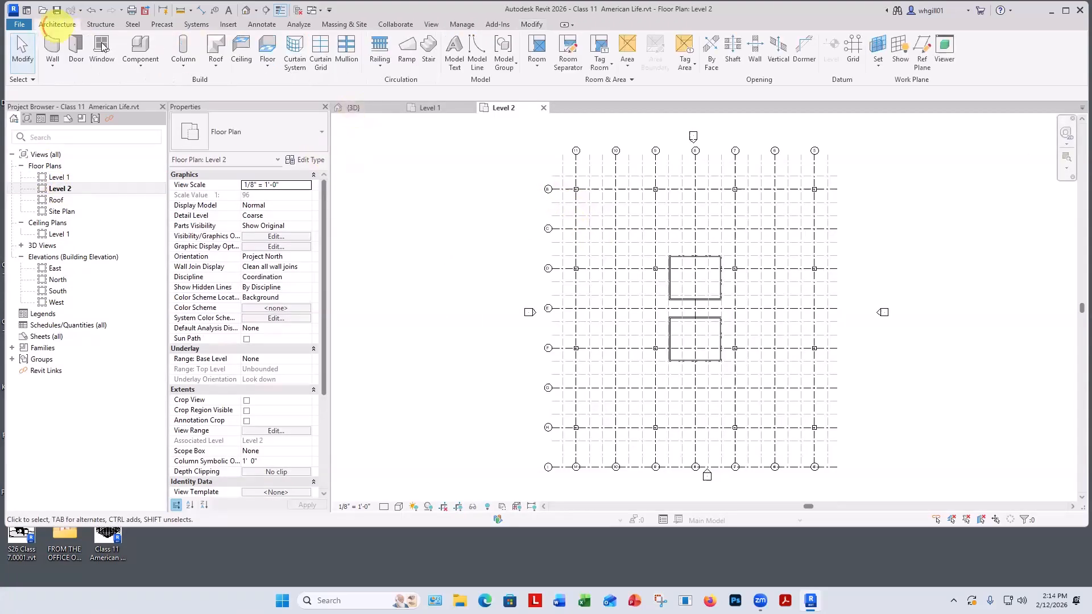
pyautogui.click(266, 66)
pyautogui.click(281, 86)
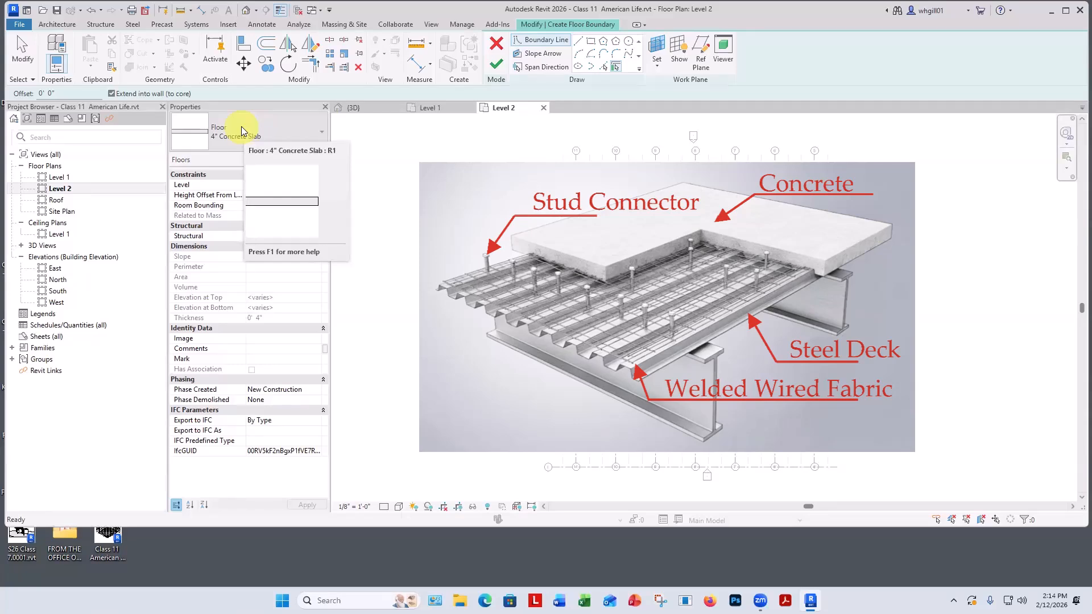
# Step: Sketch a rectangular floor boundary from the inner corner of the column at grids B and 11 to the inner corner of the southeast corner column
pyautogui.click(591, 42)
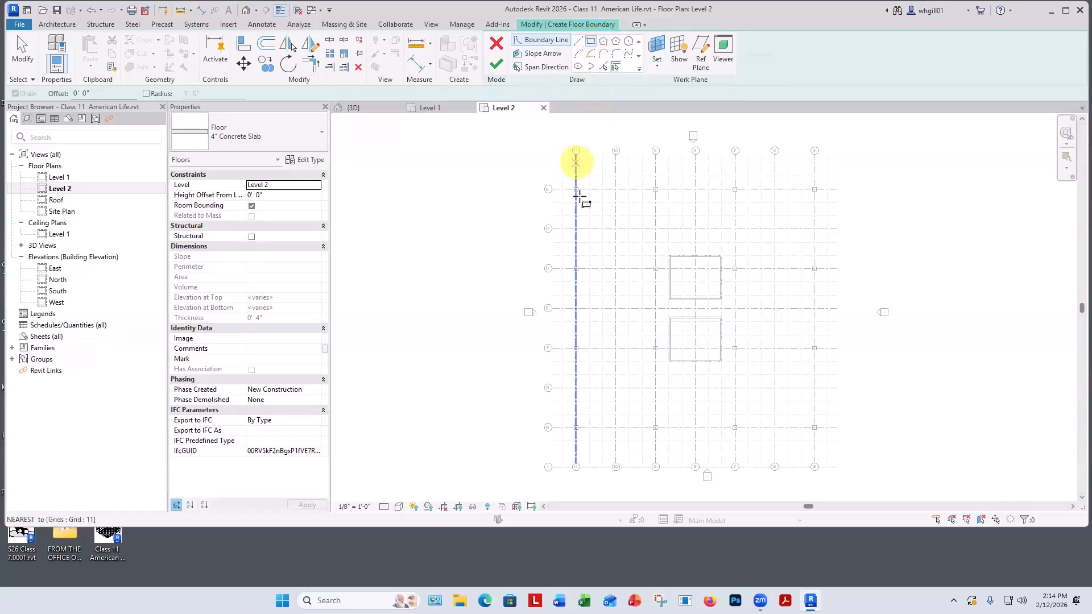
pyautogui.scroll(2, 580, 199)
pyautogui.scroll(8, 580, 199)
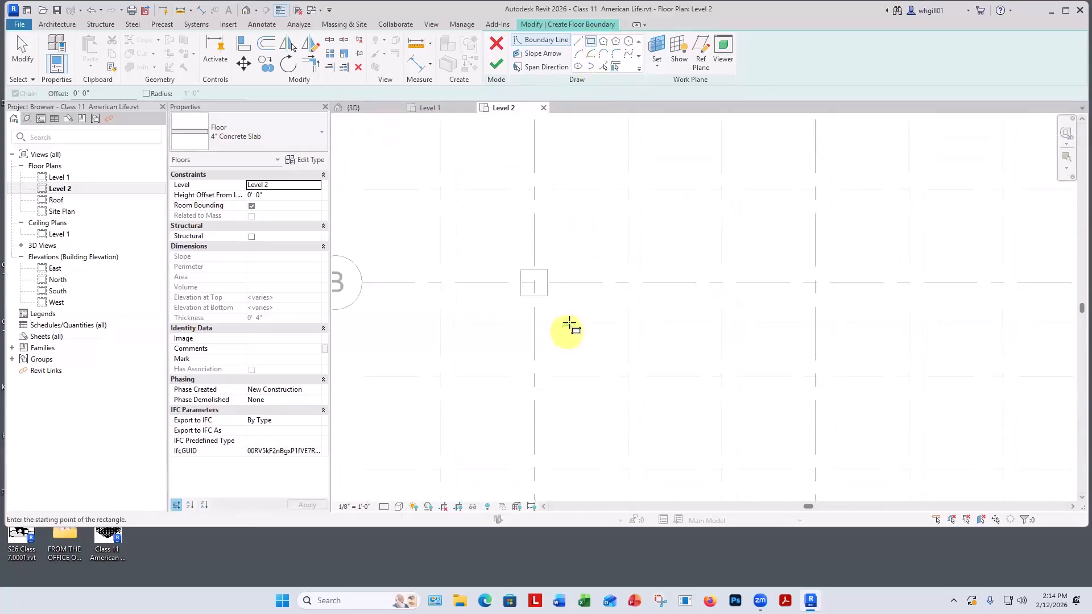
pyautogui.scroll(1, 563, 316)
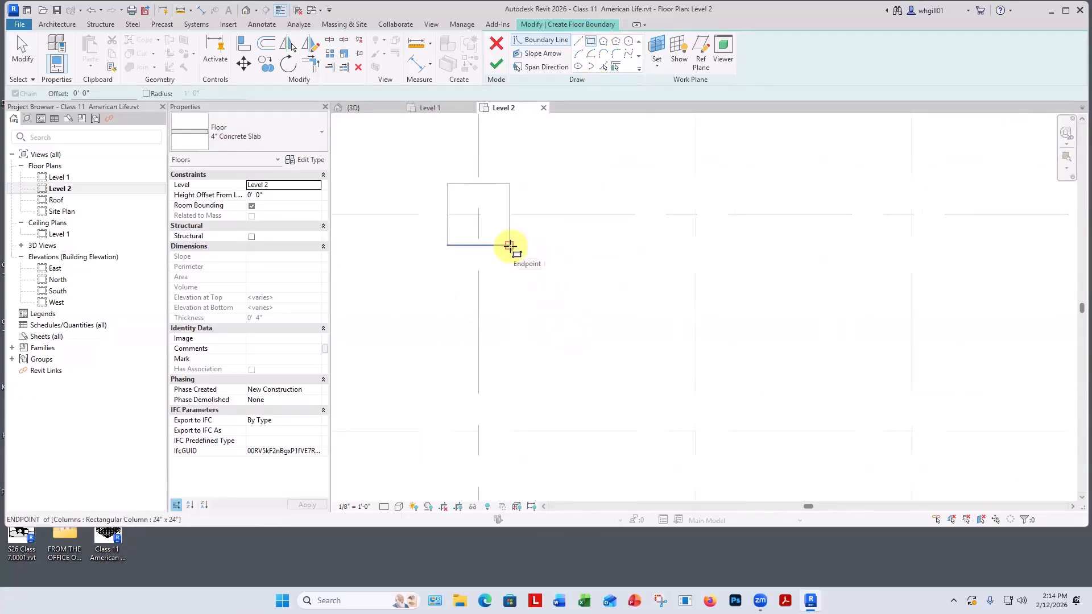
pyautogui.click(508, 245)
pyautogui.scroll(-5, 551, 292)
pyautogui.click(587, 311)
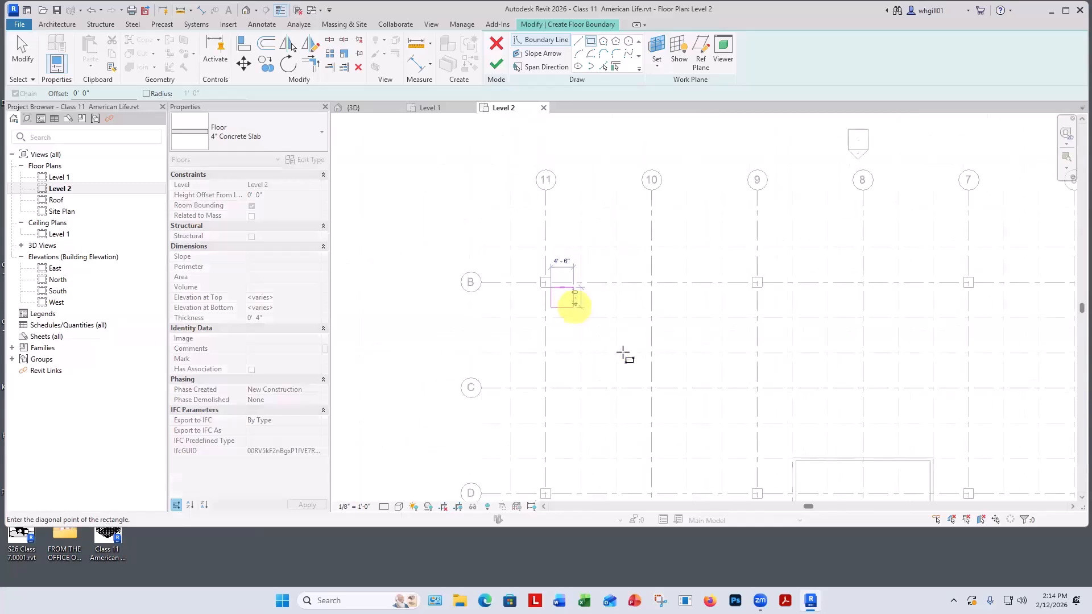
pyautogui.scroll(-3, 719, 415)
pyautogui.moveTo(672, 371); pyautogui.dragTo(395, 130, button='middle')
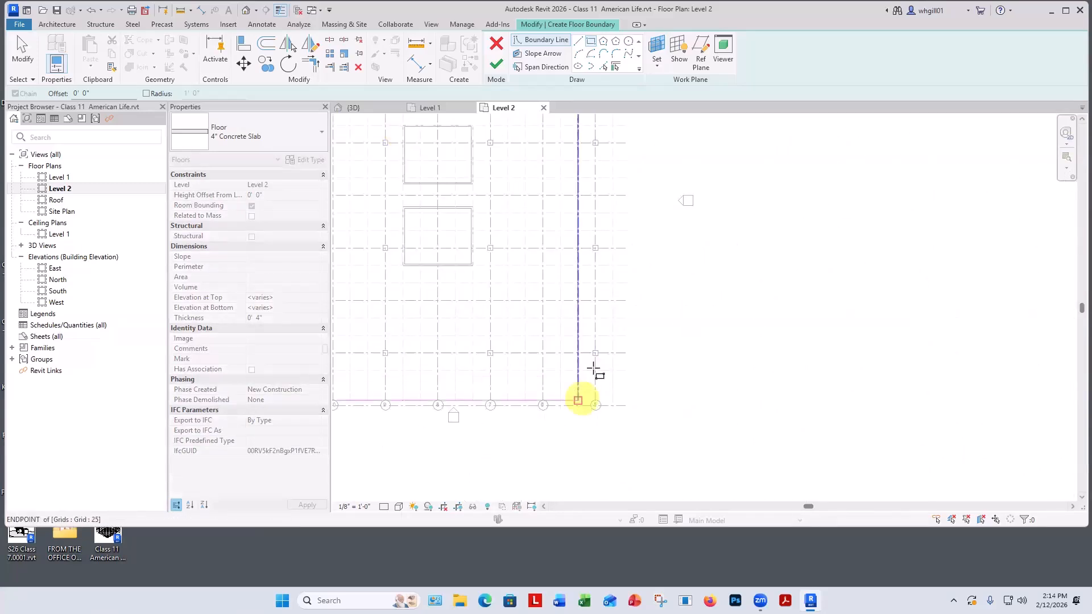
pyautogui.scroll(5, 591, 353)
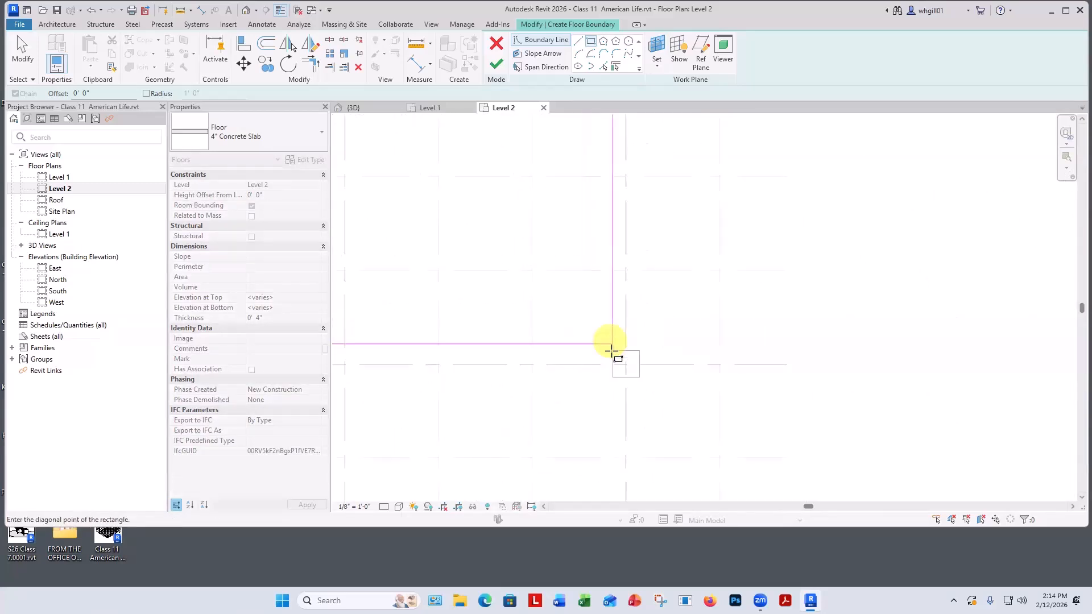
pyautogui.click(612, 351)
pyautogui.scroll(-4, 807, 284)
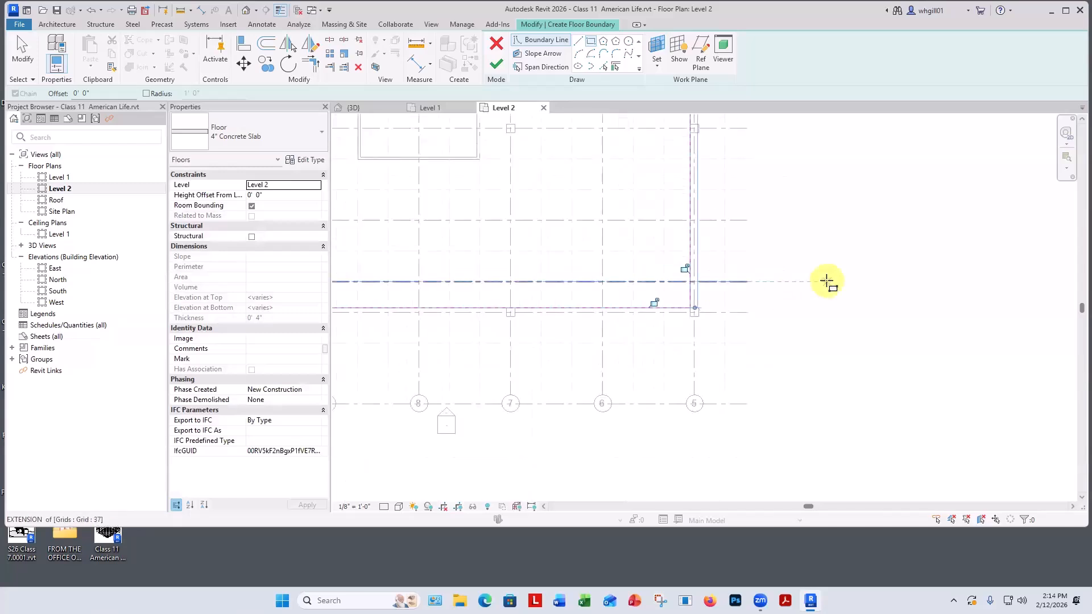
# Step: Finish the floor boundary sketch and inspect the Level 2 concrete slab in the 3D view
pyautogui.moveTo(908, 274); pyautogui.dragTo(926, 432, button='middle')
pyautogui.click(496, 64)
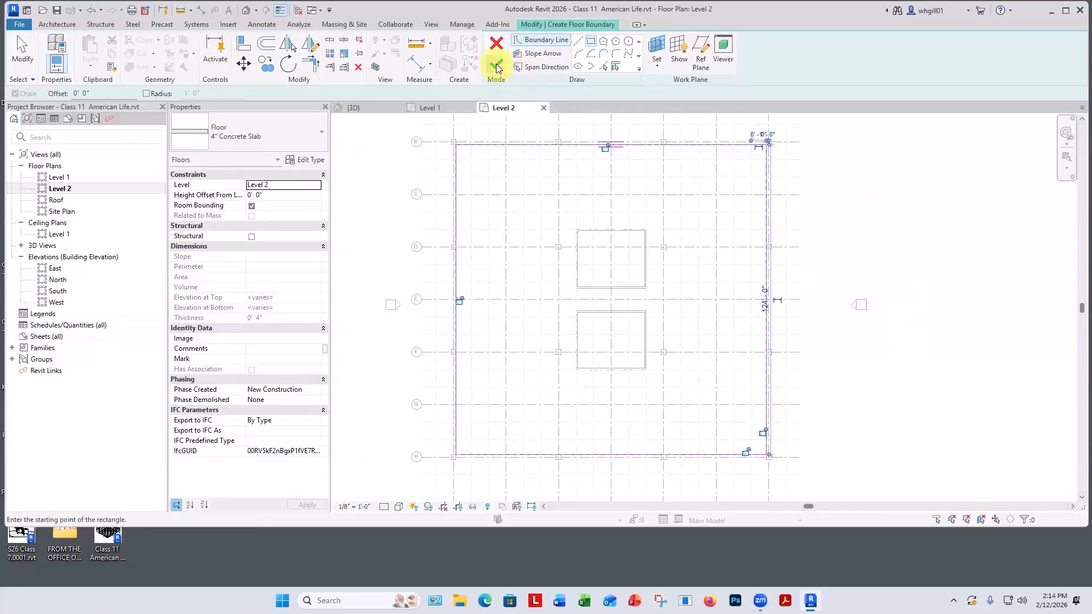
pyautogui.click(933, 201)
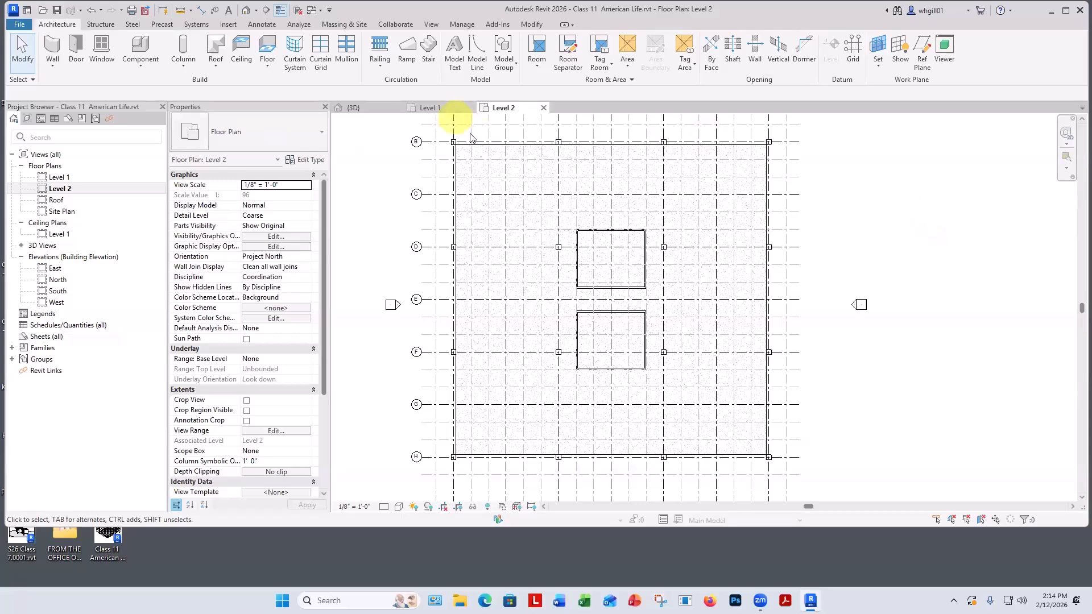
pyautogui.scroll(5, 477, 174)
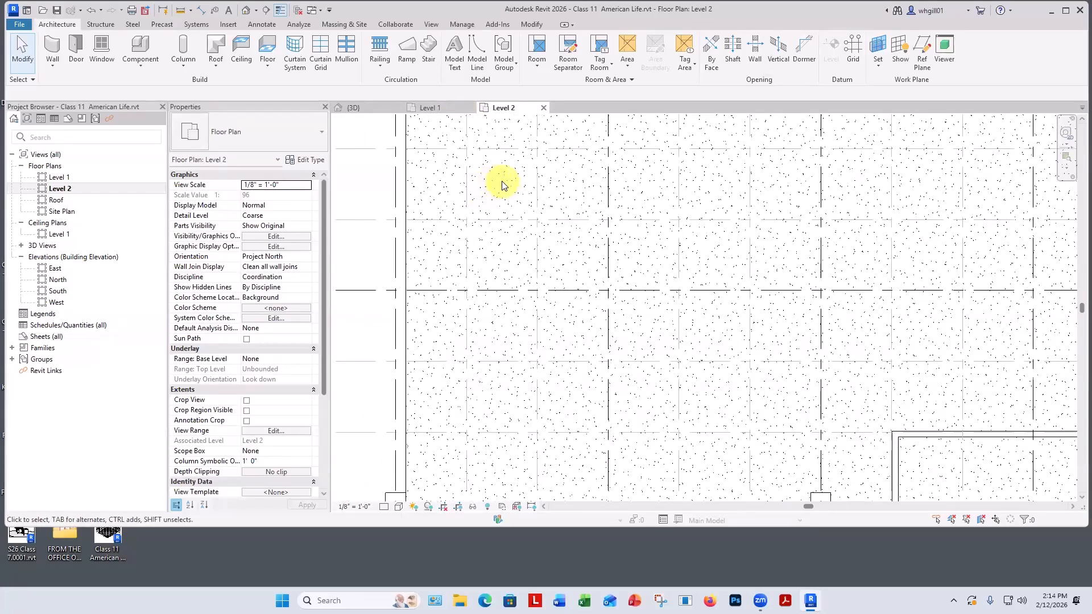
pyautogui.scroll(-5, 501, 184)
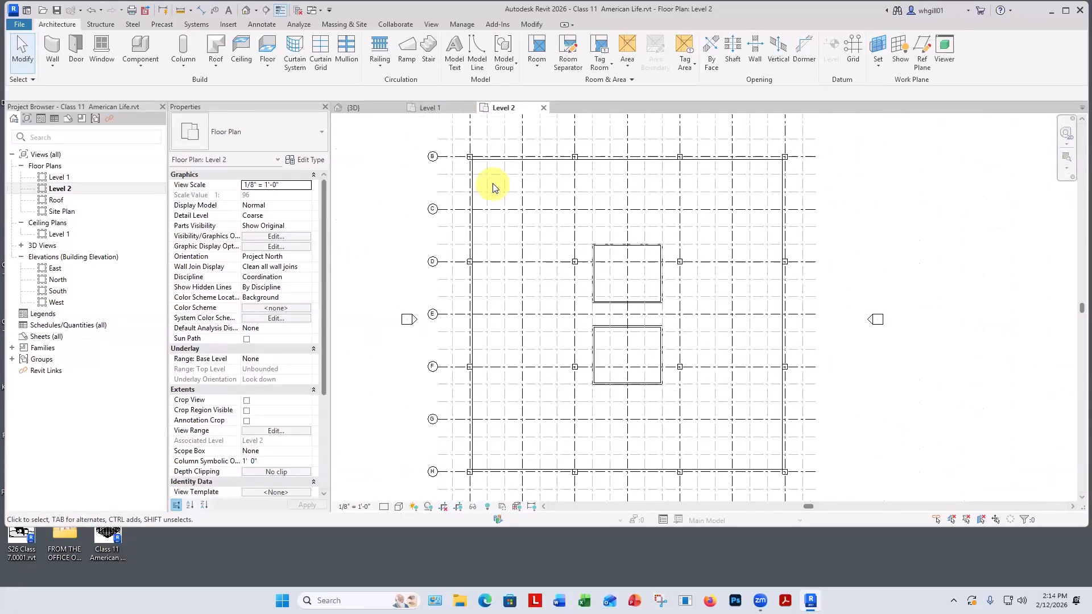
pyautogui.click(354, 108)
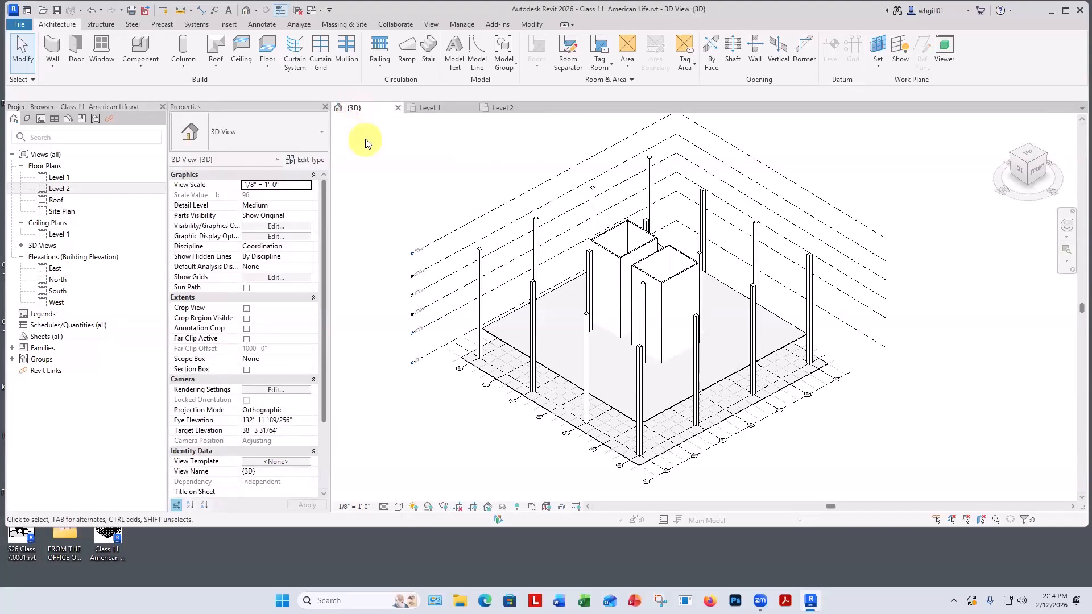
pyautogui.keyDown('shift'); pyautogui.moveTo(366, 142); pyautogui.dragTo(680, 249, button='middle'); pyautogui.keyUp('shift')
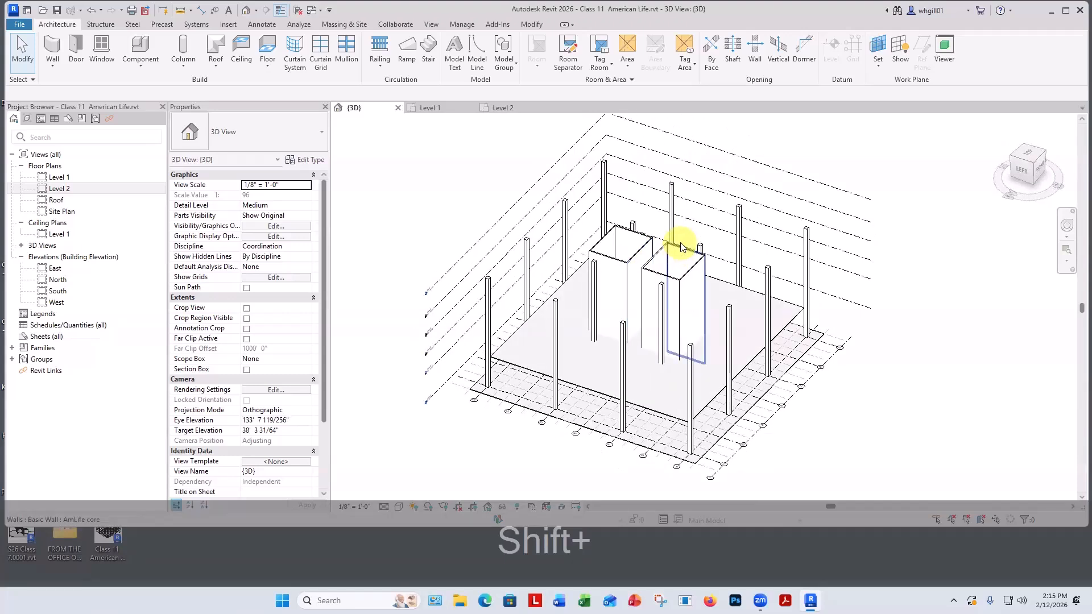
# Step: Reopen the Level 2 floor plan and start editing the boundary of the 4" concrete slab
pyautogui.doubleClick(57, 189)
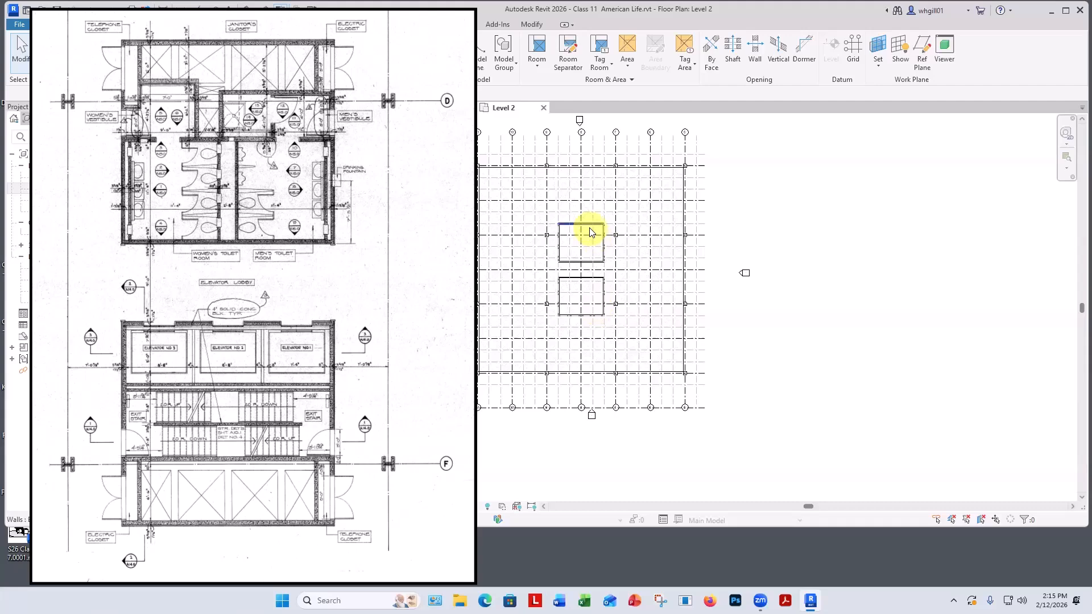
pyautogui.scroll(3, 591, 230)
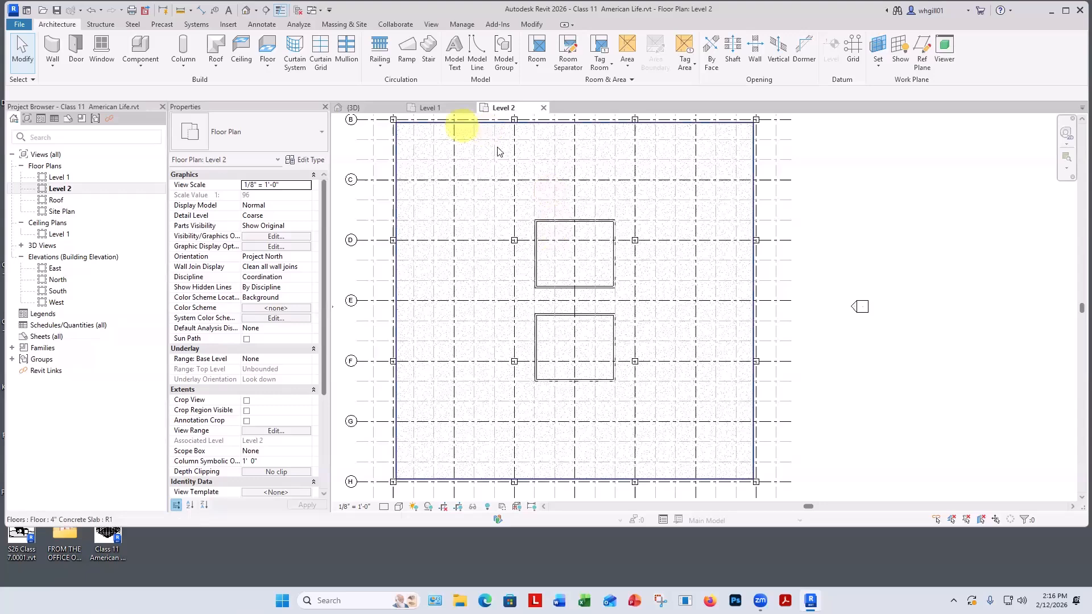
pyautogui.scroll(-1, 486, 149)
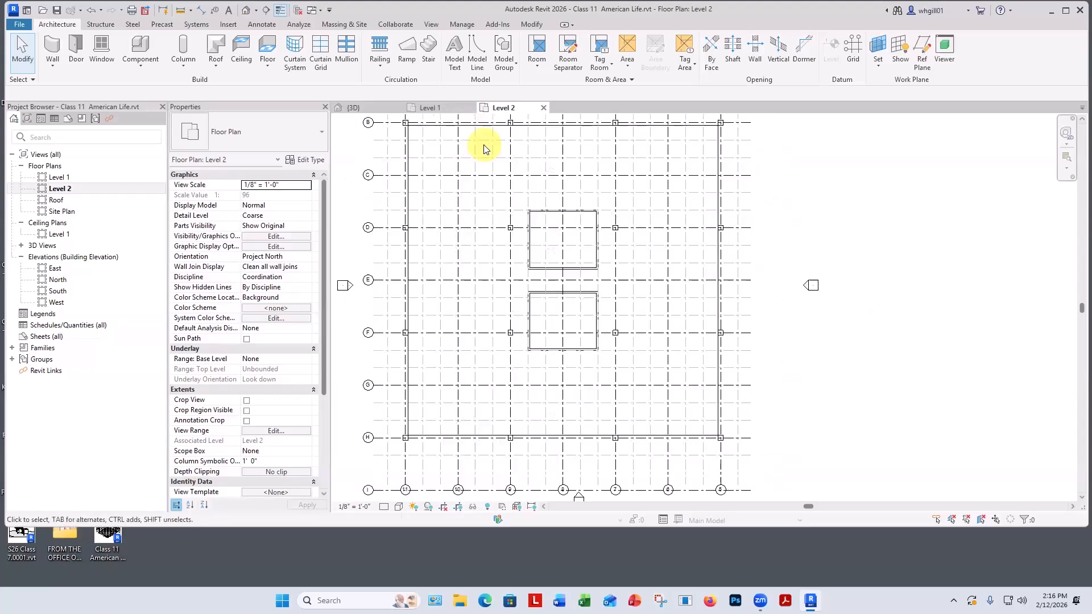
pyautogui.click(437, 125)
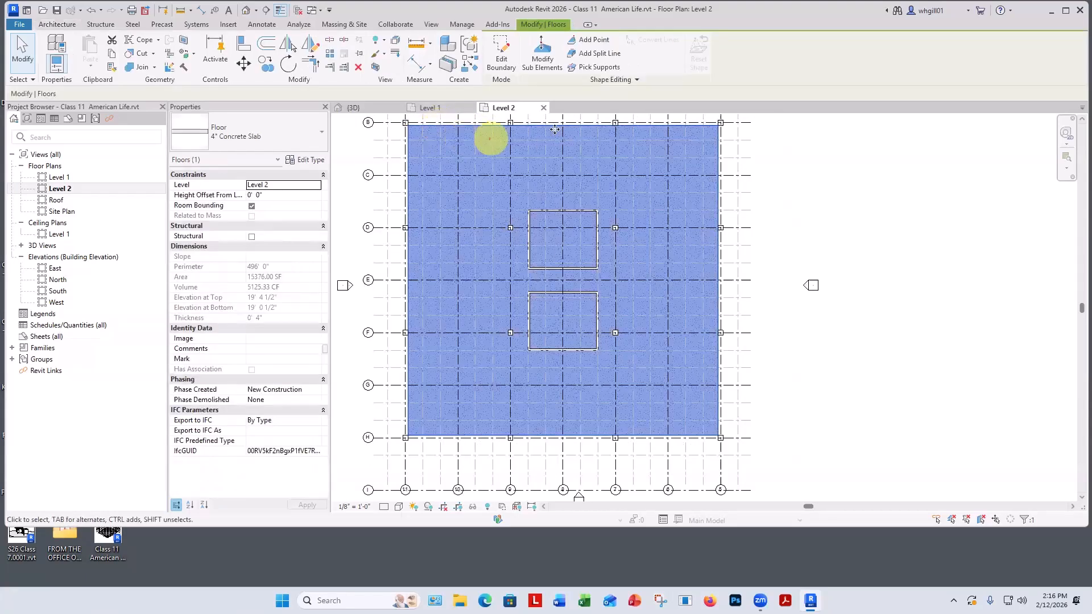
pyautogui.click(499, 63)
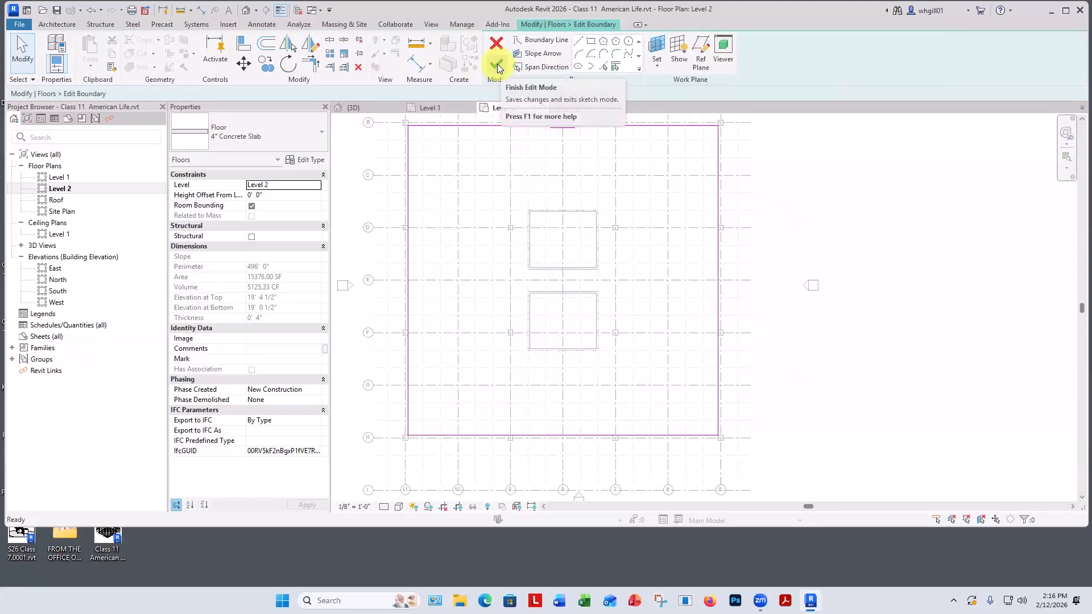
# Step: Sketch a rectangular opening around the outer wall corners of each of the two cores
pyautogui.scroll(5, 522, 219)
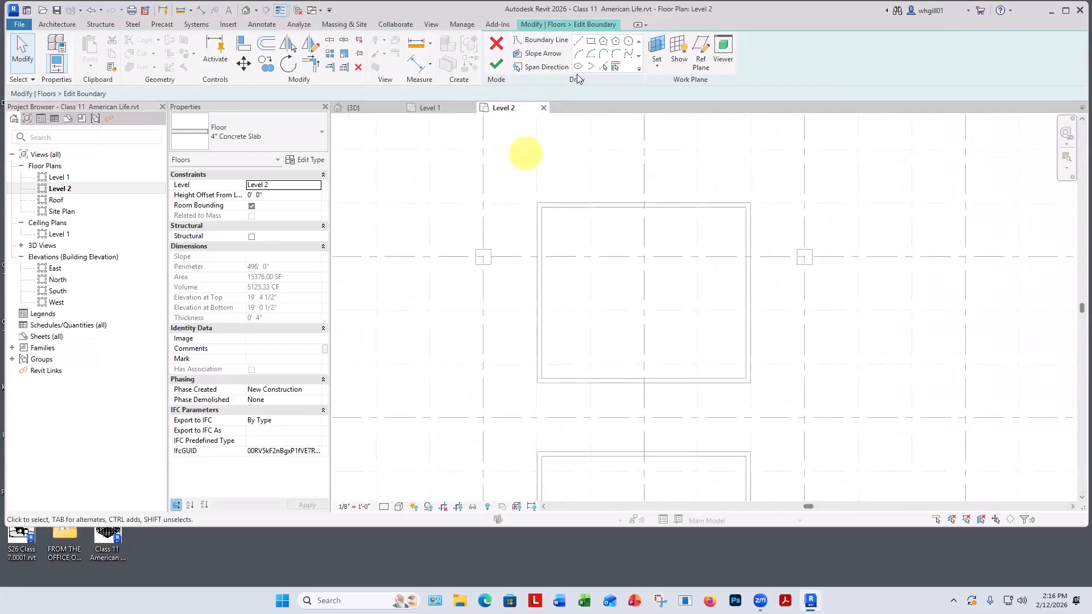
pyautogui.click(590, 41)
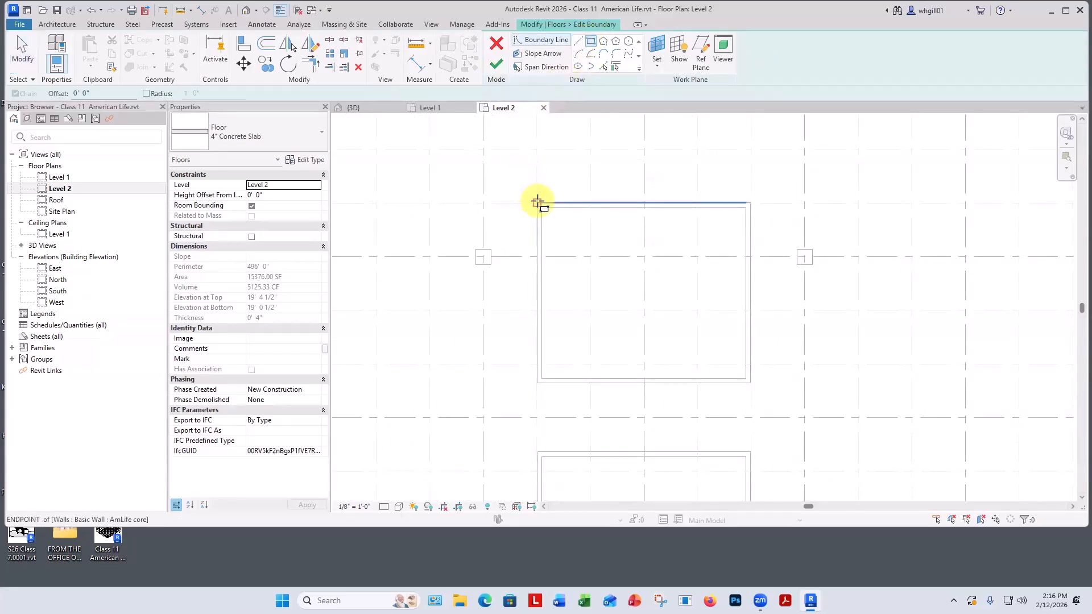
pyautogui.click(537, 202)
pyautogui.click(749, 383)
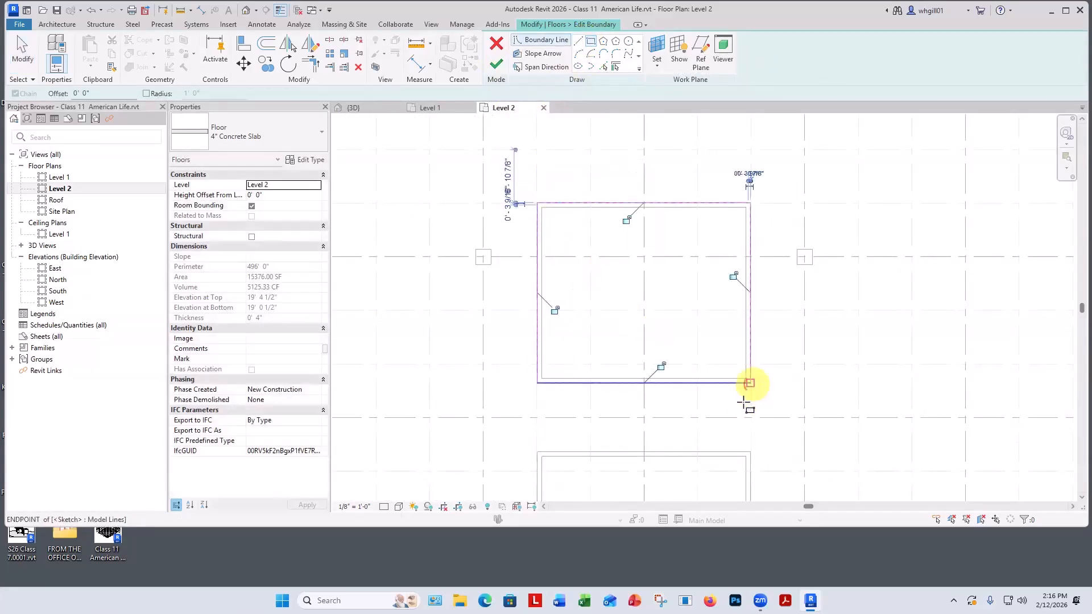
pyautogui.moveTo(739, 395); pyautogui.dragTo(697, 194, button='middle')
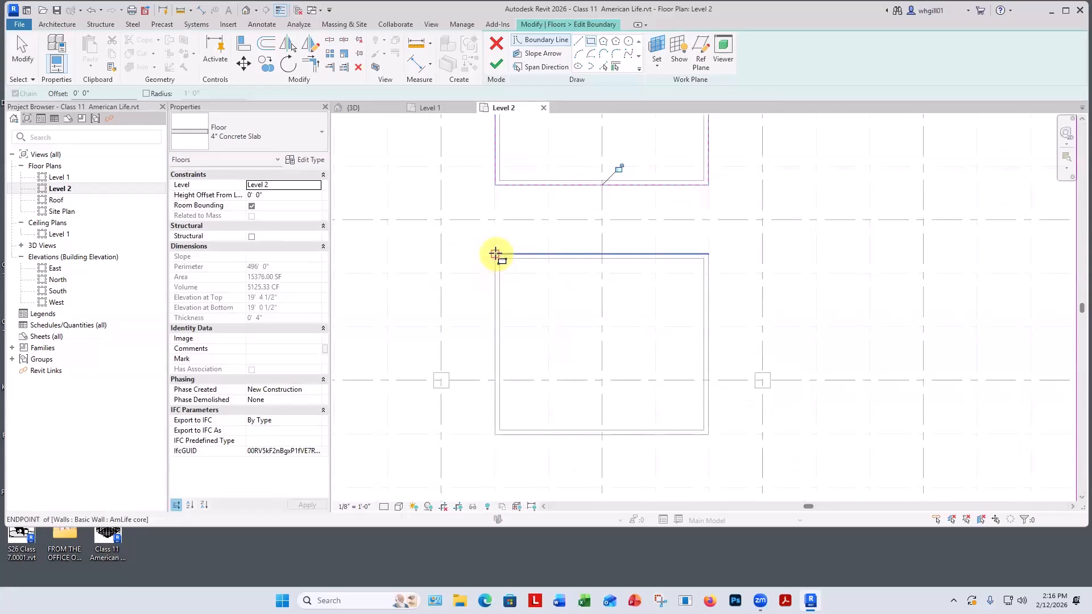
pyautogui.click(495, 253)
pyautogui.click(708, 434)
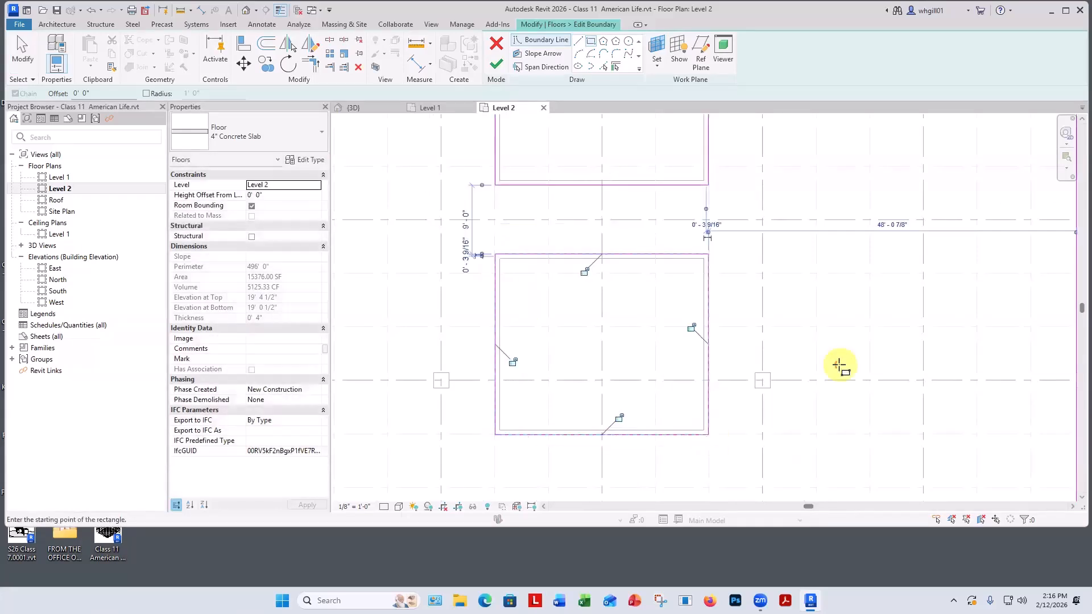
# Step: Finish the slab boundary edit and check the openings around the cores in the 3D view
pyautogui.scroll(-4, 839, 364)
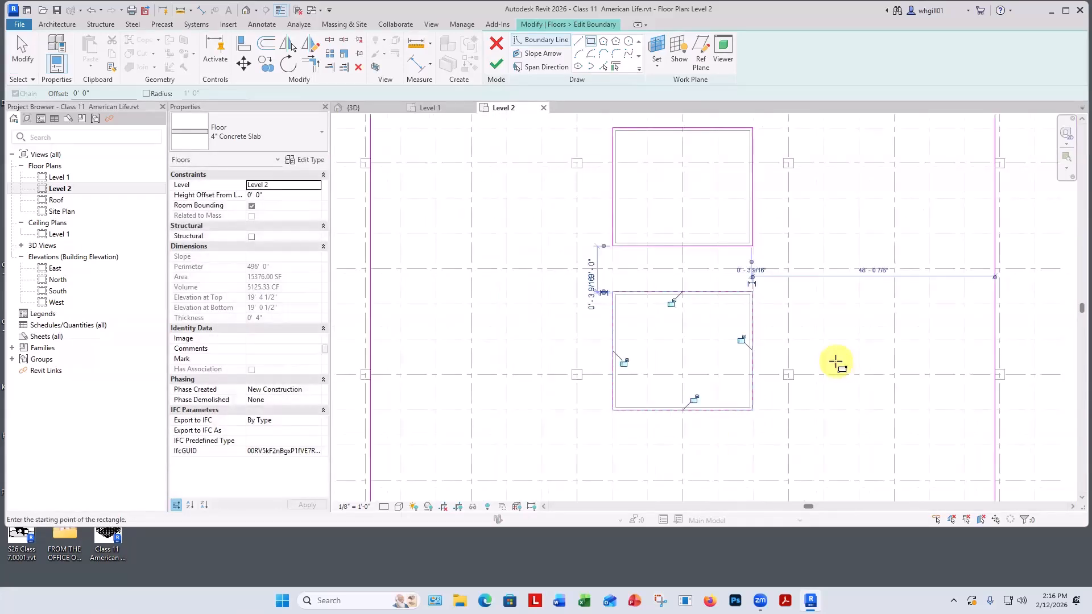
pyautogui.click(496, 67)
pyautogui.click(415, 123)
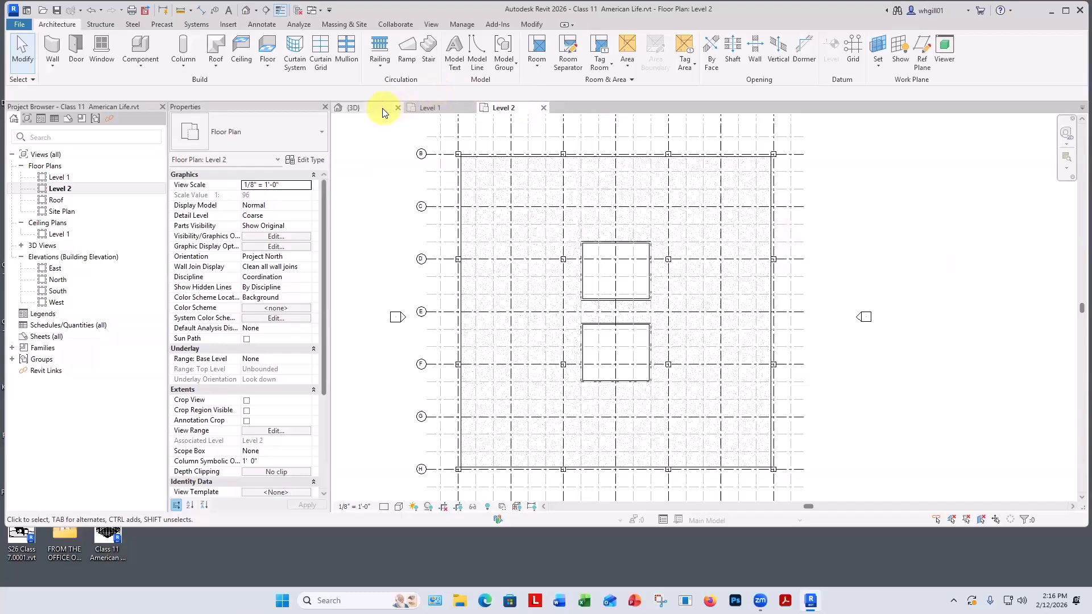
pyautogui.click(382, 112)
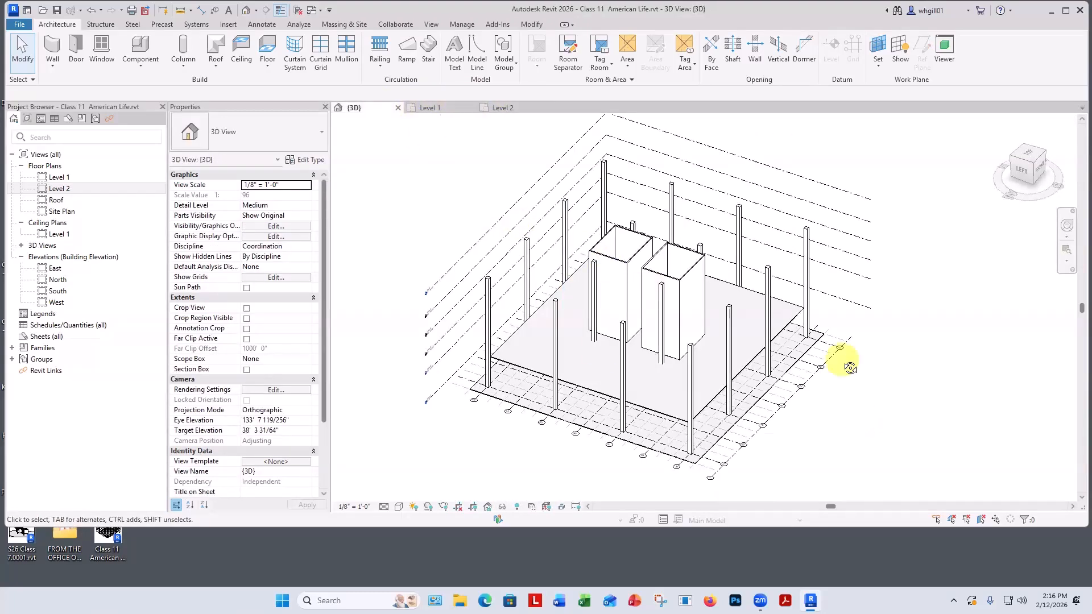
pyautogui.keyDown('shift'); pyautogui.moveTo(850, 368); pyautogui.dragTo(857, 391, button='middle'); pyautogui.keyUp('shift')
pyautogui.keyDown('shift'); pyautogui.moveTo(858, 351); pyautogui.dragTo(847, 199, button='middle'); pyautogui.keyUp('shift')
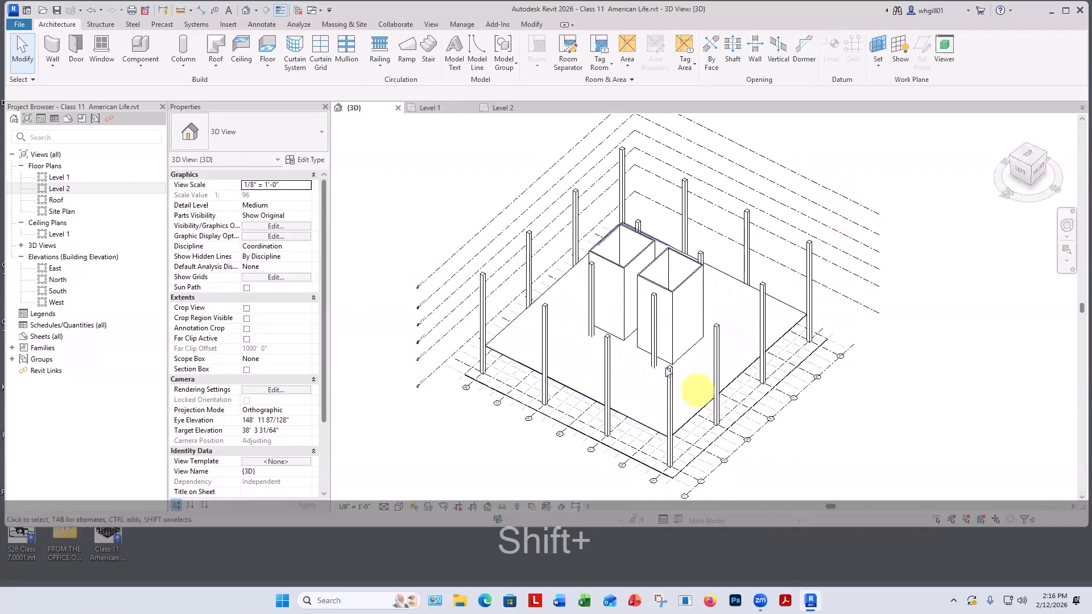
pyautogui.scroll(5, 663, 370)
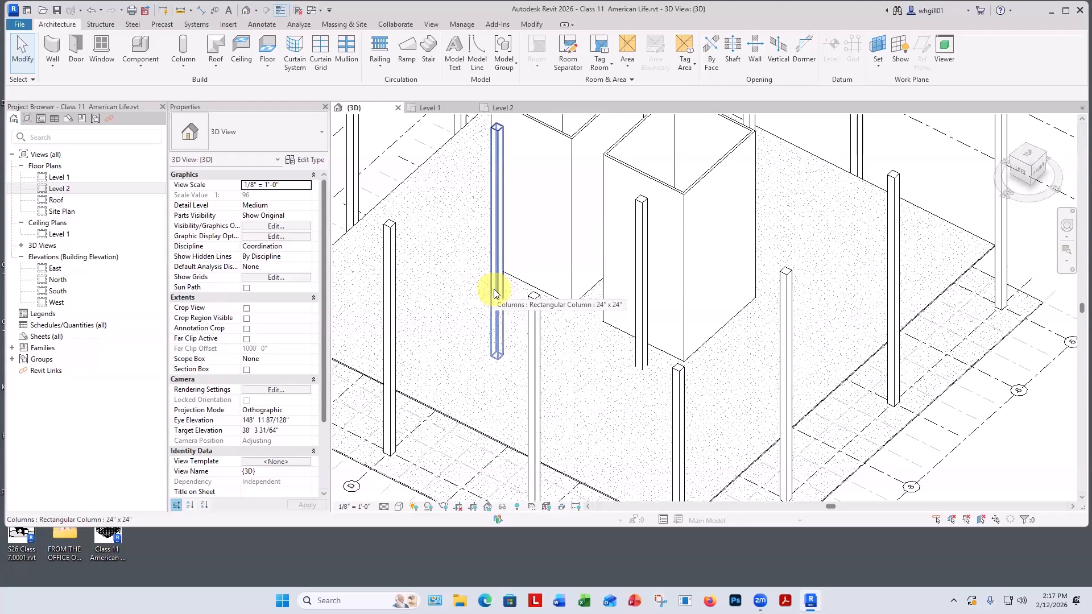
pyautogui.click(530, 24)
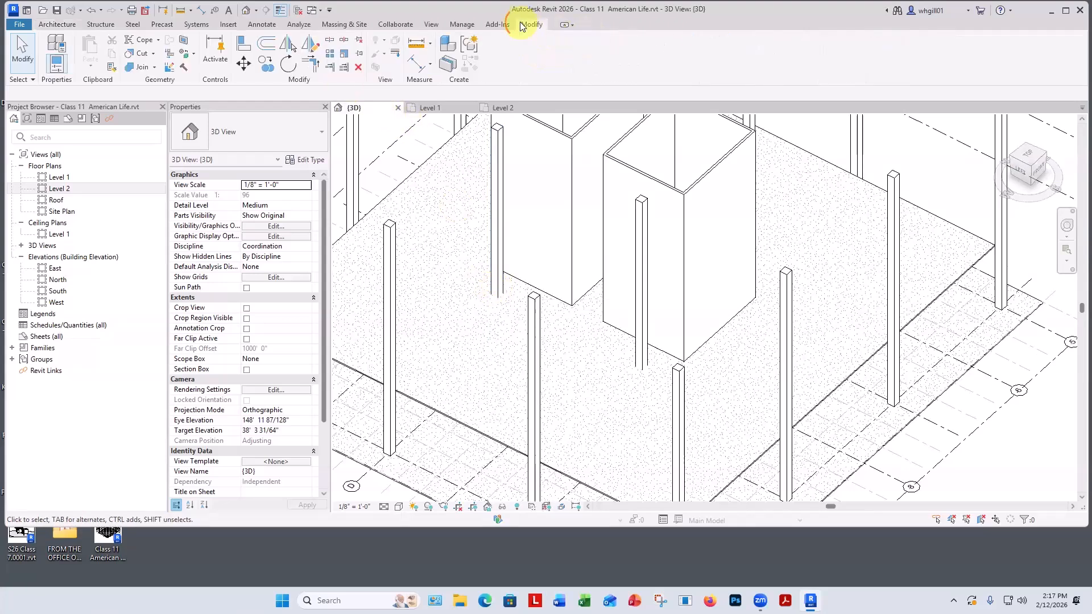
pyautogui.click(132, 68)
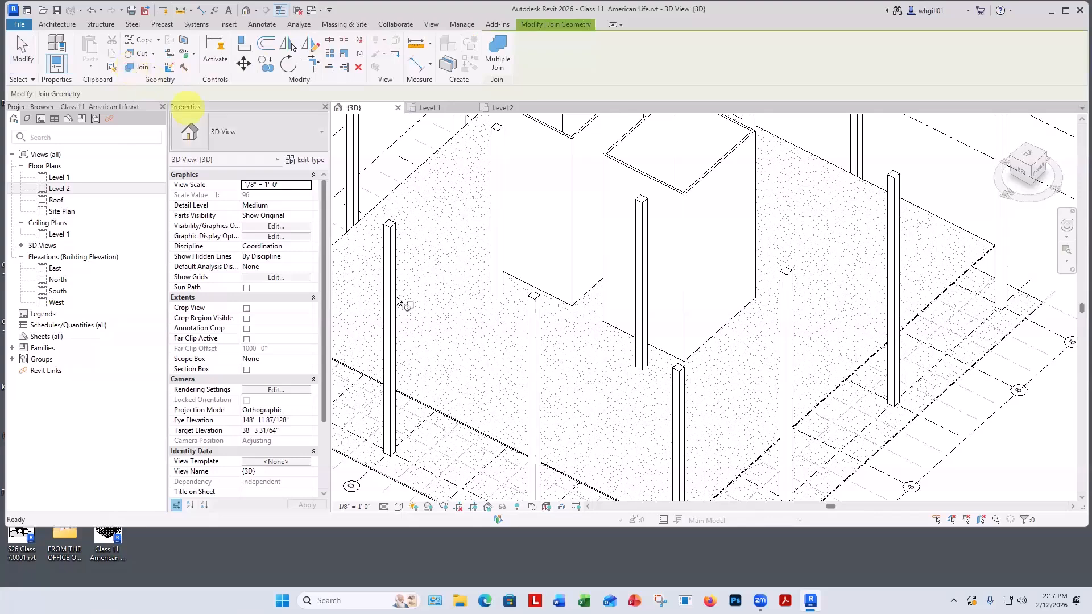
pyautogui.click(421, 408)
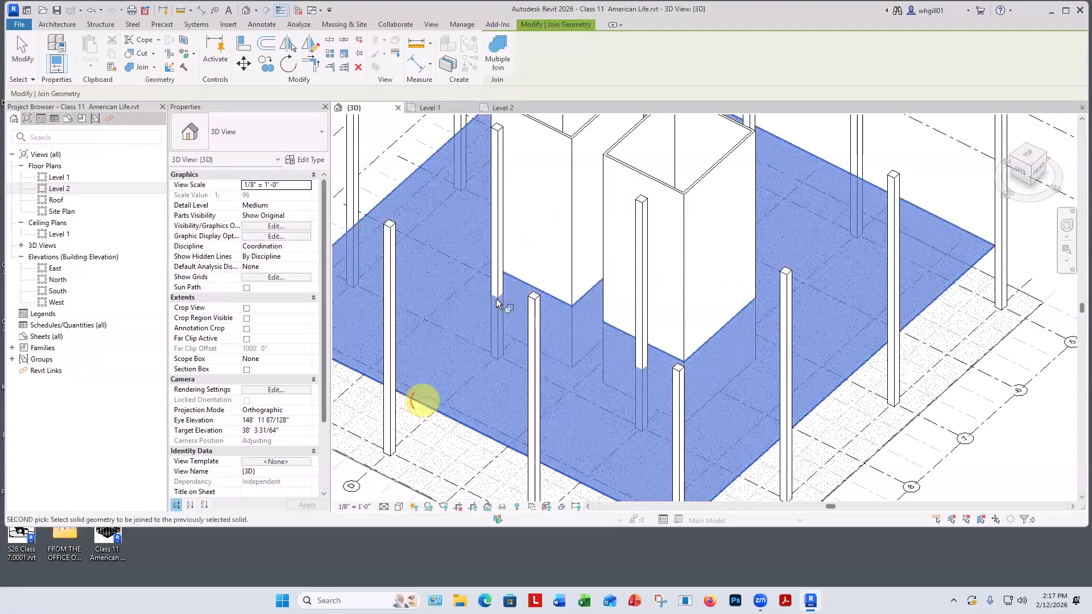
pyautogui.press('Escape')
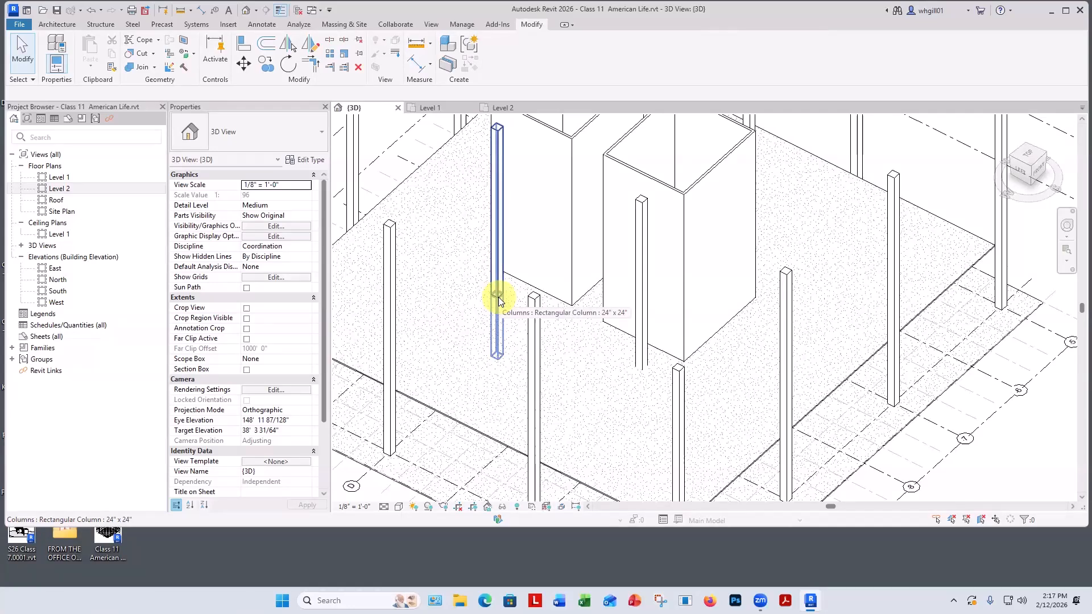
# Step: Join the geometry of the Level 2 slab with the interior column in front of the nearer core
pyautogui.click(139, 66)
pyautogui.click(555, 455)
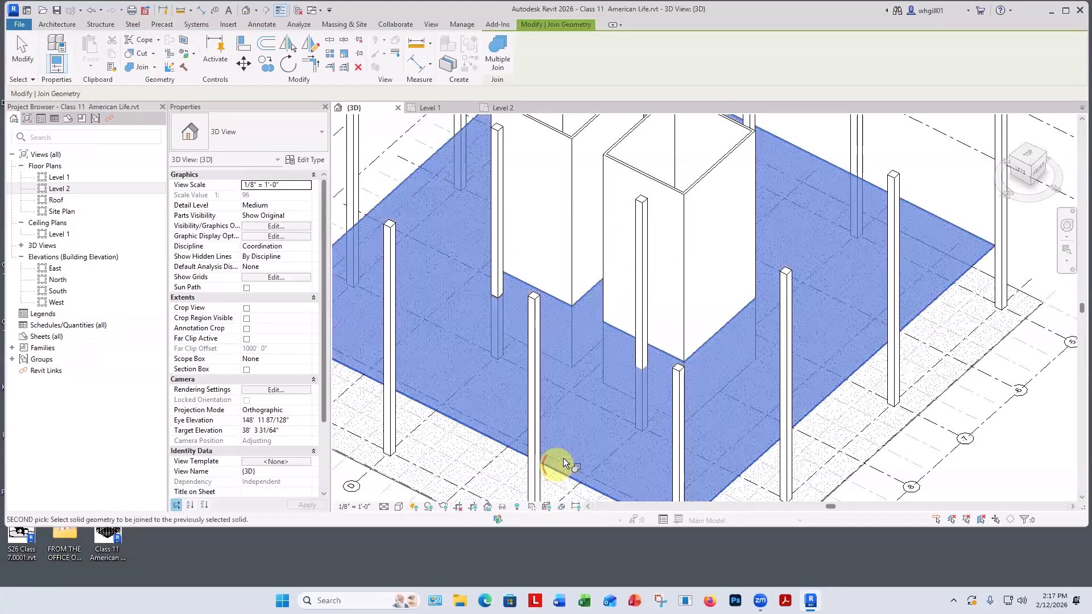
pyautogui.click(647, 352)
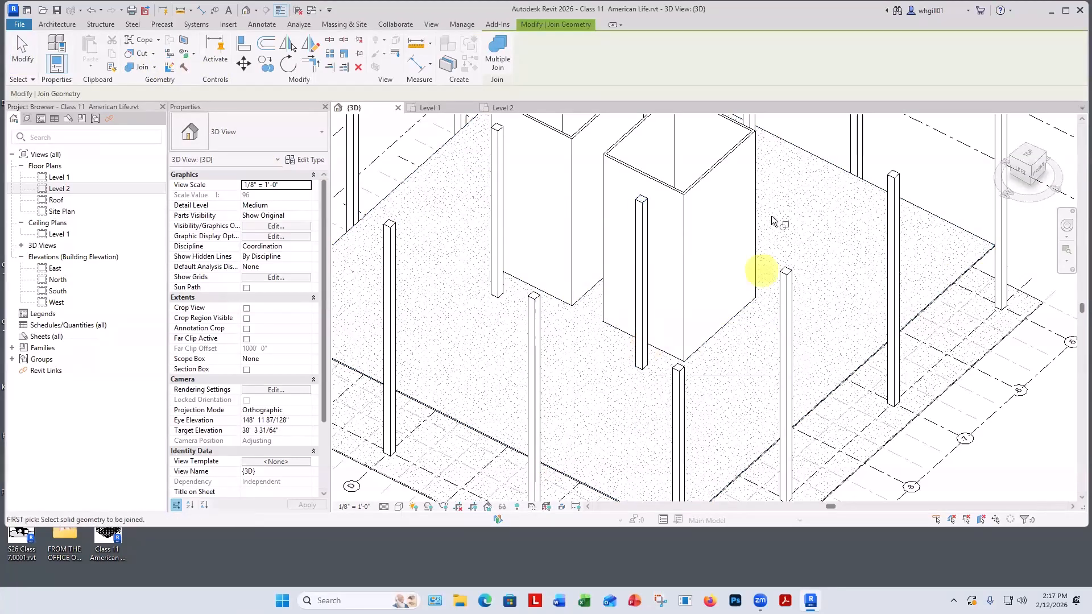
# Step: Try to join the two interior columns behind the cores with each other
pyautogui.moveTo(698, 316); pyautogui.dragTo(686, 323, button='middle')
pyautogui.click(675, 205)
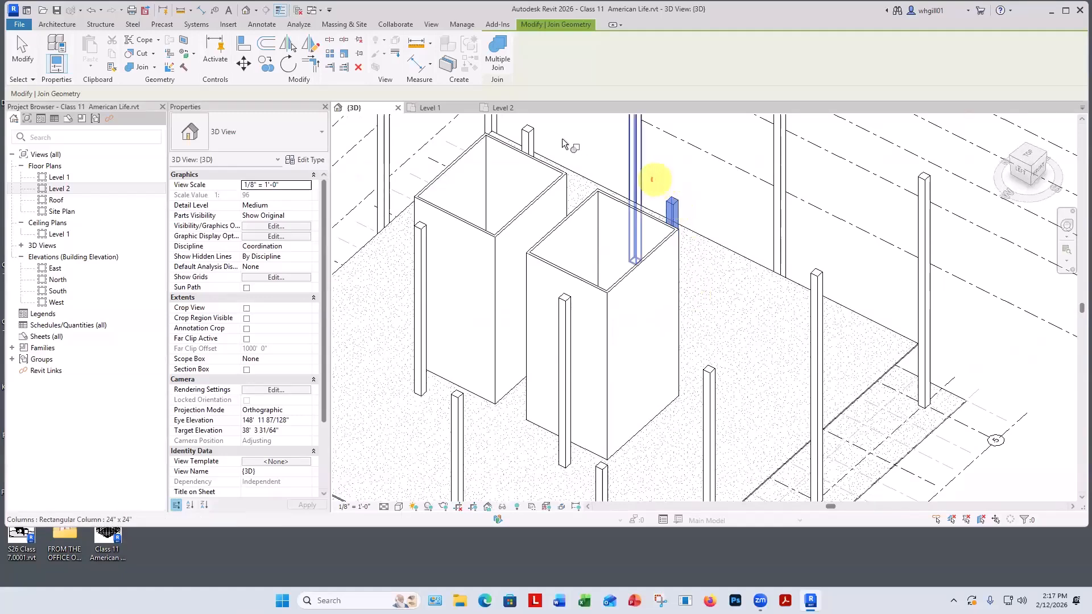
pyautogui.click(536, 139)
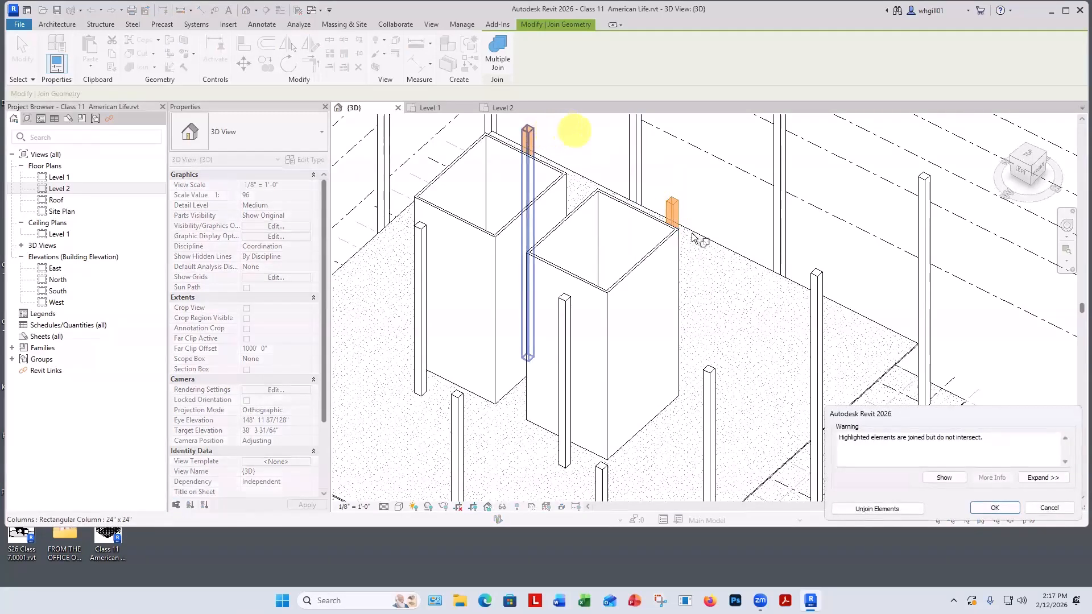
pyautogui.press('Escape')
# Step: Join the Level 2 slab with the interior columns on the opposite side of the cores and end the Join command
pyautogui.moveTo(705, 330); pyautogui.dragTo(519, 356, button='middle')
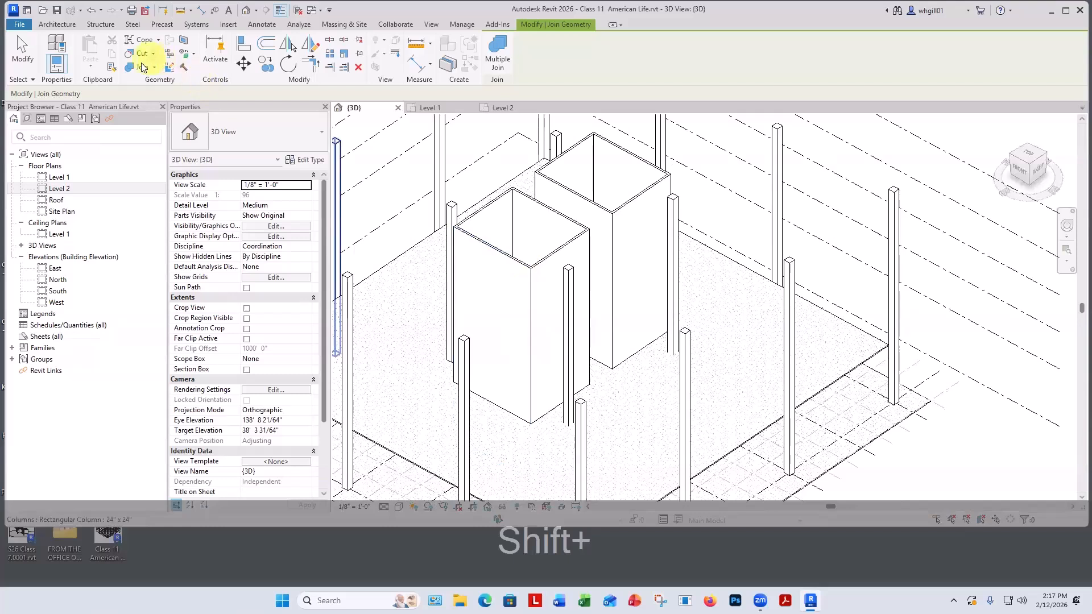
pyautogui.click(565, 376)
pyautogui.click(565, 376)
pyautogui.click(802, 398)
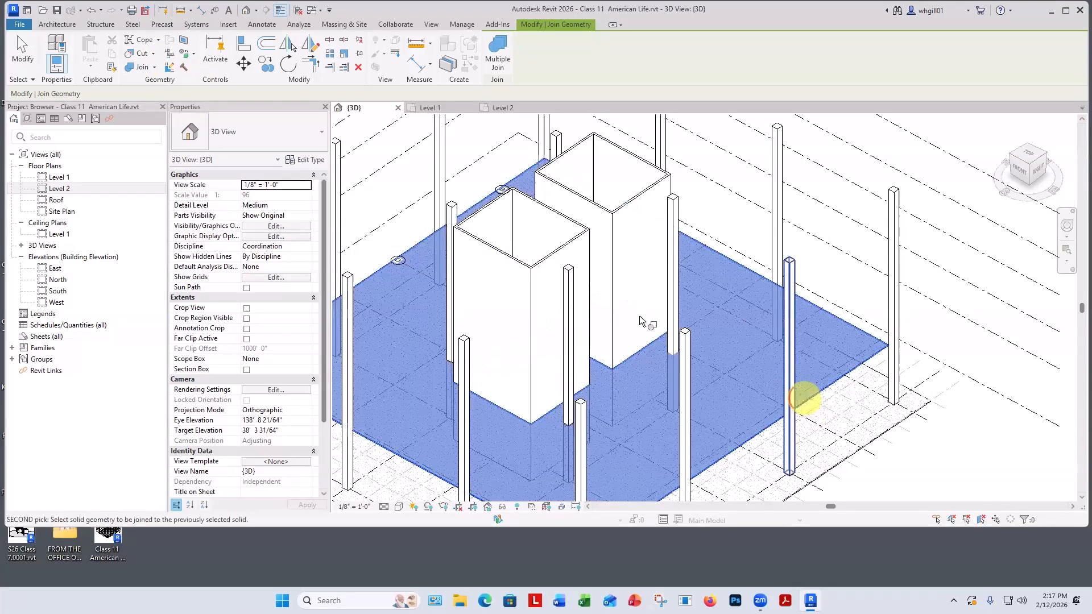
pyautogui.click(671, 318)
pyautogui.press('Escape')
pyautogui.press('Escape')
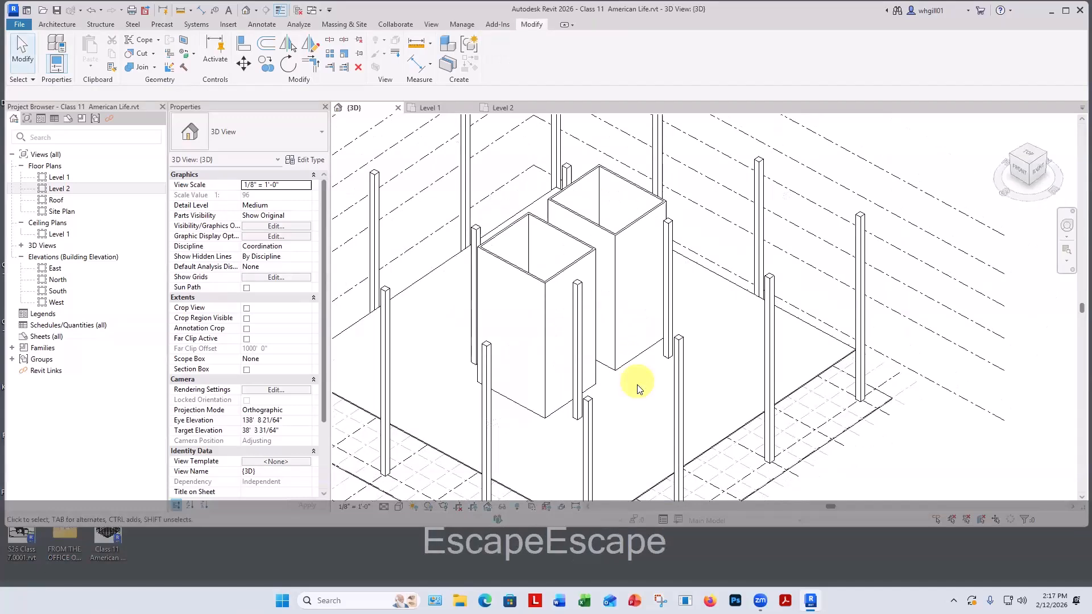
# Step: Check the slab, columns and cores all round in 3D, and open the East elevation
pyautogui.keyDown('shift'); pyautogui.moveTo(634, 382); pyautogui.dragTo(657, 458, button='middle'); pyautogui.keyUp('shift')
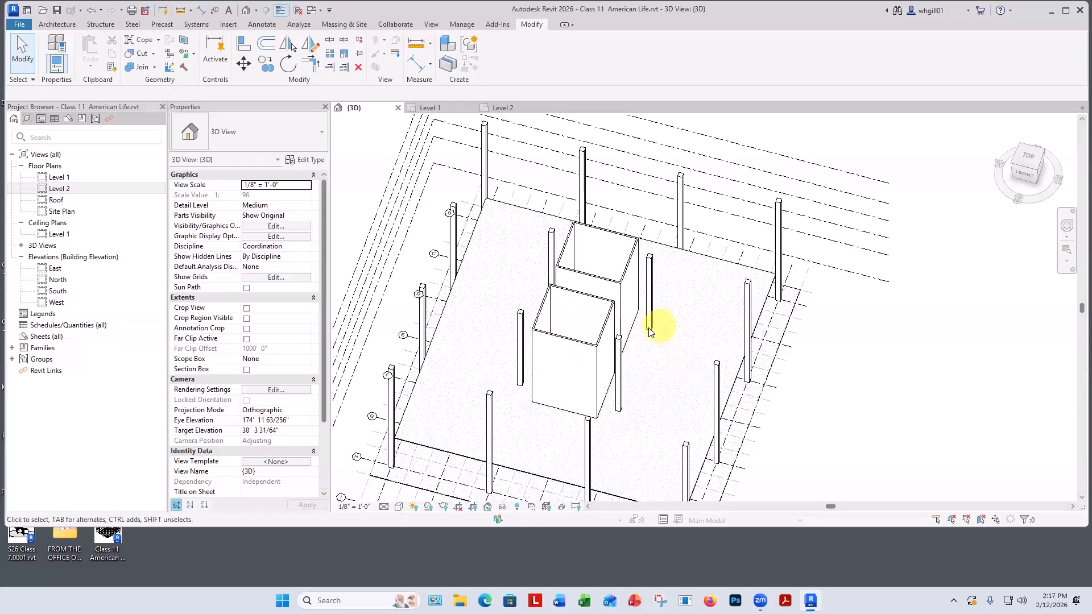
pyautogui.keyDown('shift'); pyautogui.moveTo(654, 358); pyautogui.dragTo(814, 418, button='middle'); pyautogui.keyUp('shift')
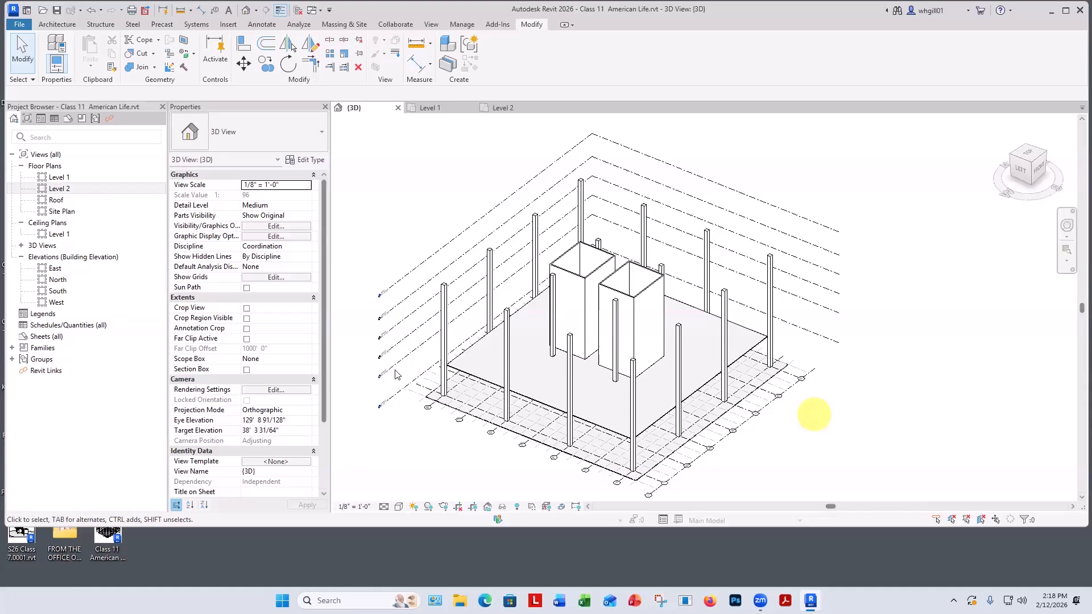
pyautogui.doubleClick(56, 269)
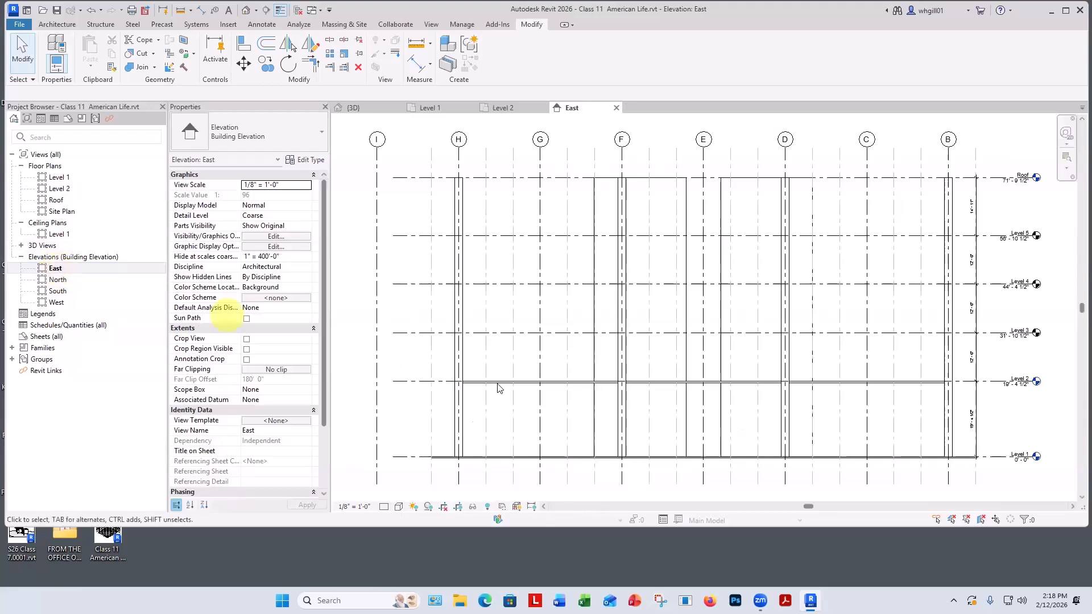
# Step: Select the Level 2 concrete slab and copy it to the clipboard from the 3D view
pyautogui.click(522, 383)
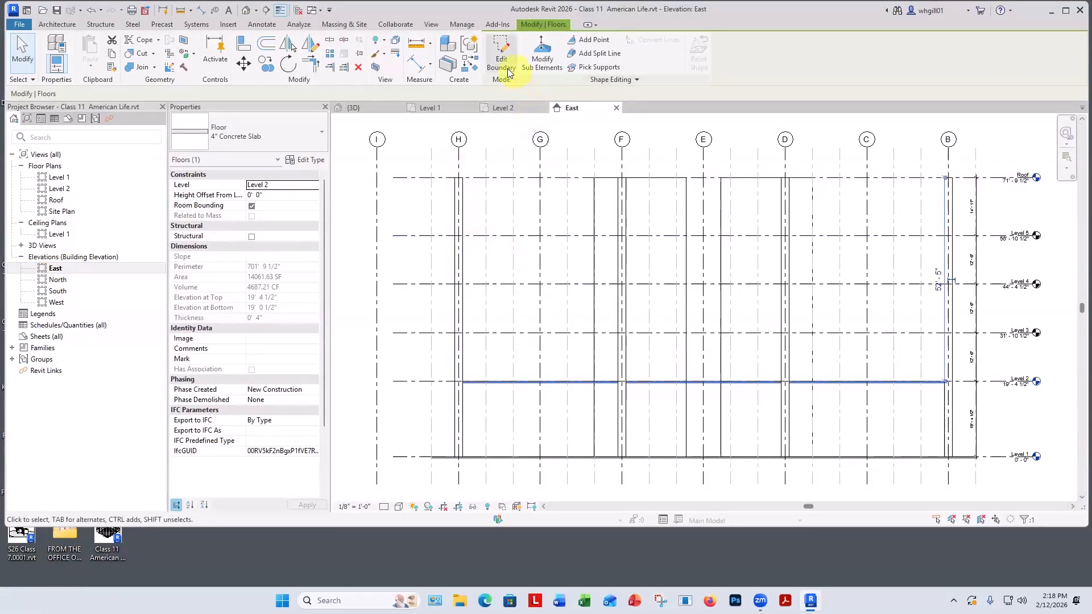
pyautogui.click(353, 107)
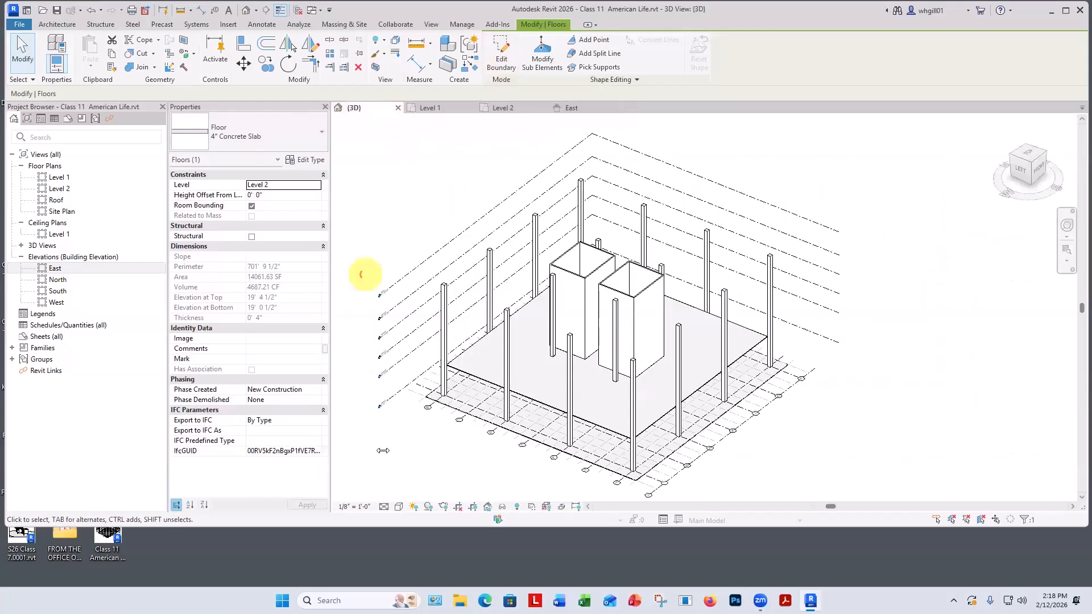
pyautogui.click(477, 377)
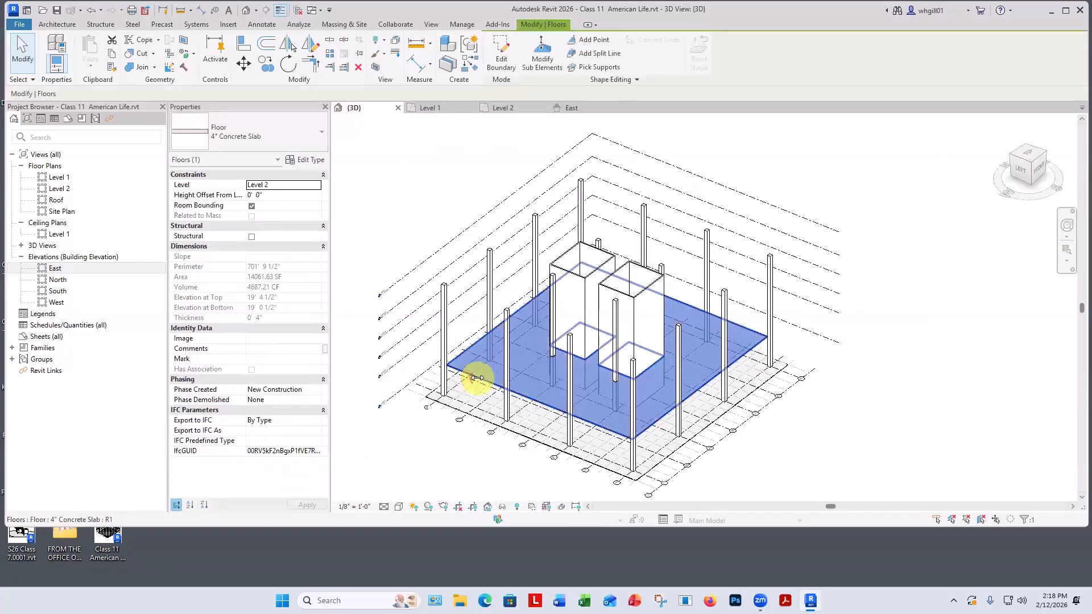
pyautogui.click(112, 57)
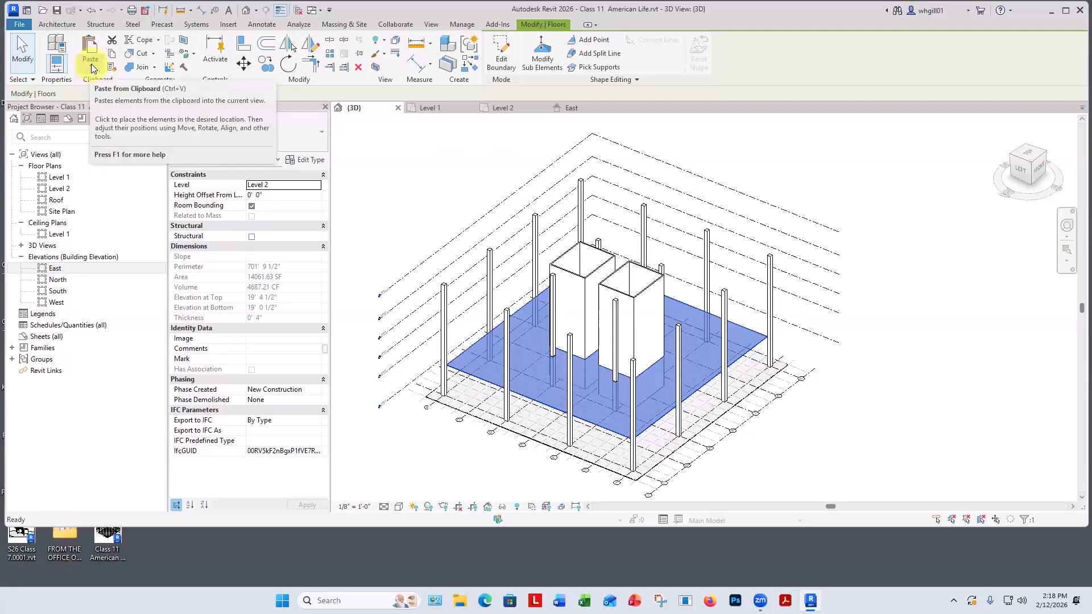
# Step: Paste the copied slab aligned to Level 3, Level 4 and Level 5, and clear the selection
pyautogui.click(91, 64)
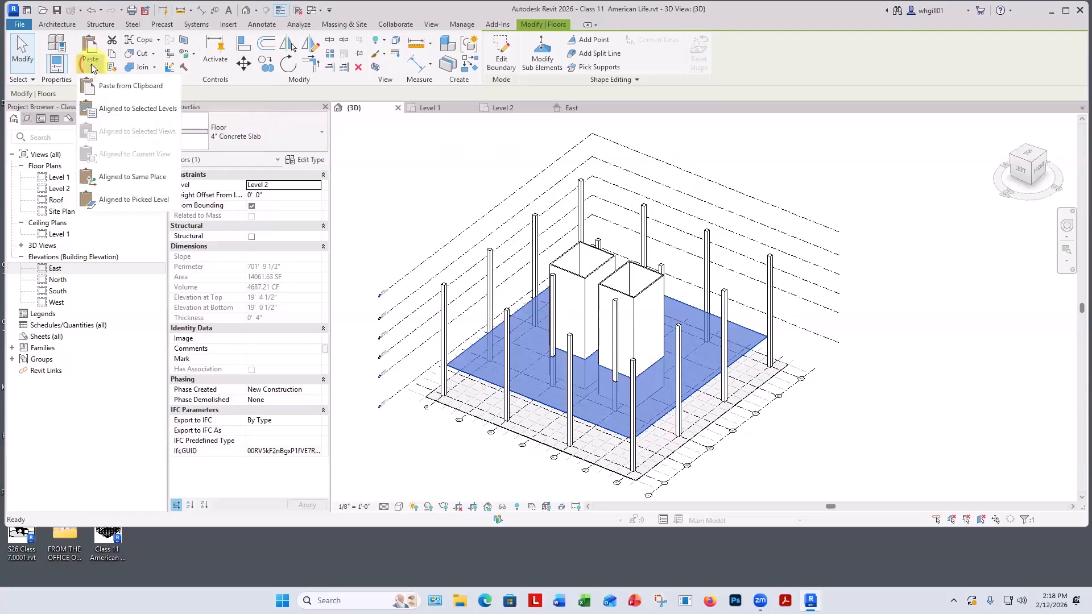
pyautogui.click(110, 109)
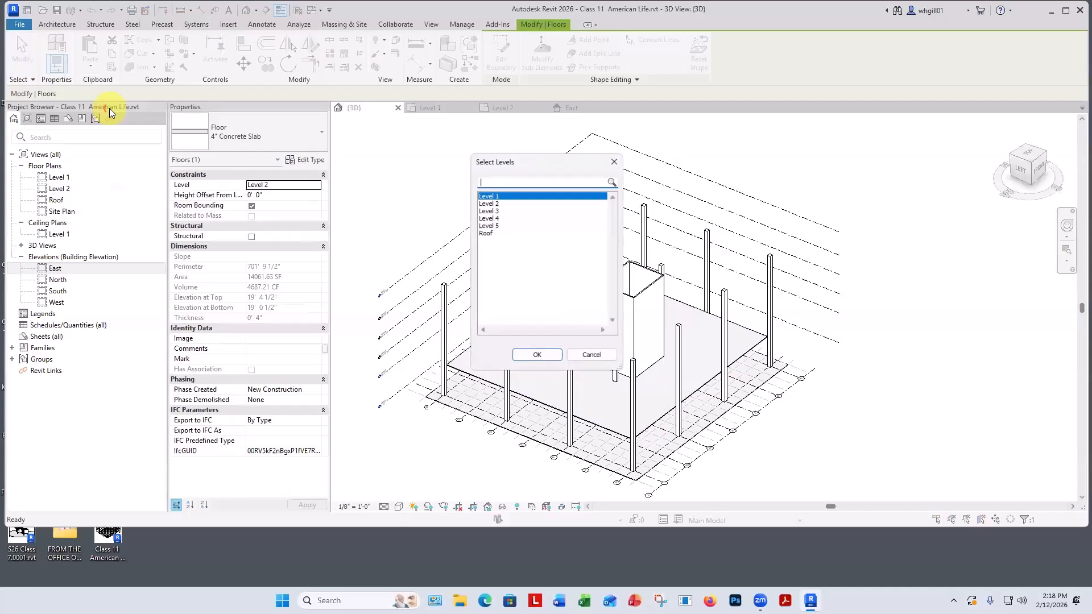
pyautogui.click(492, 212)
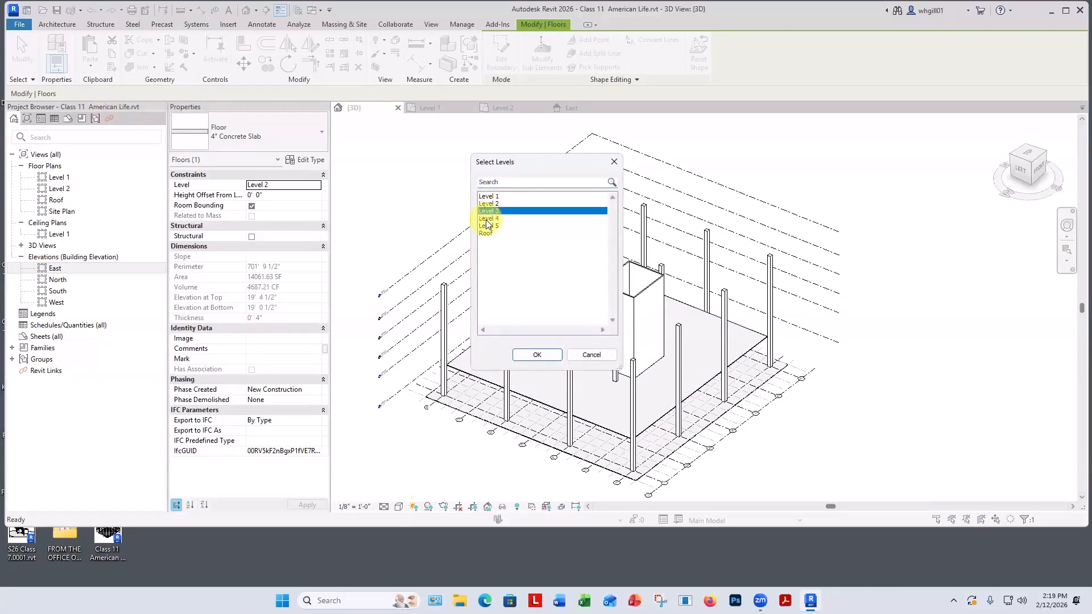
pyautogui.click(492, 218)
pyautogui.click(490, 211)
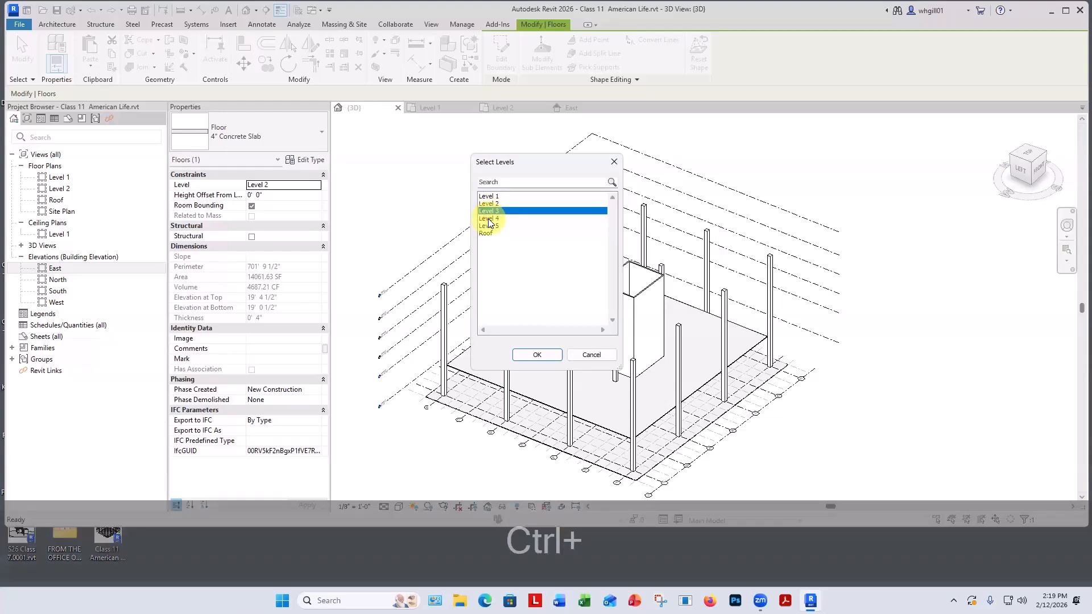
pyautogui.keyDown('ctrl'); pyautogui.click(490, 218); pyautogui.keyUp('ctrl')
pyautogui.keyDown('ctrl'); pyautogui.click(489, 226); pyautogui.keyUp('ctrl')
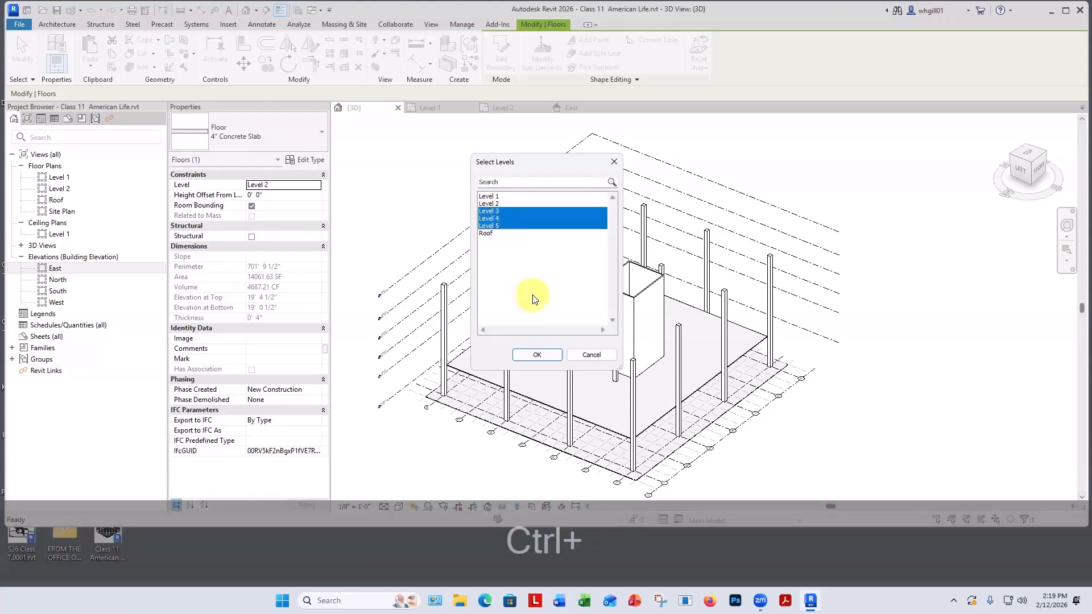
pyautogui.click(531, 354)
pyautogui.click(988, 395)
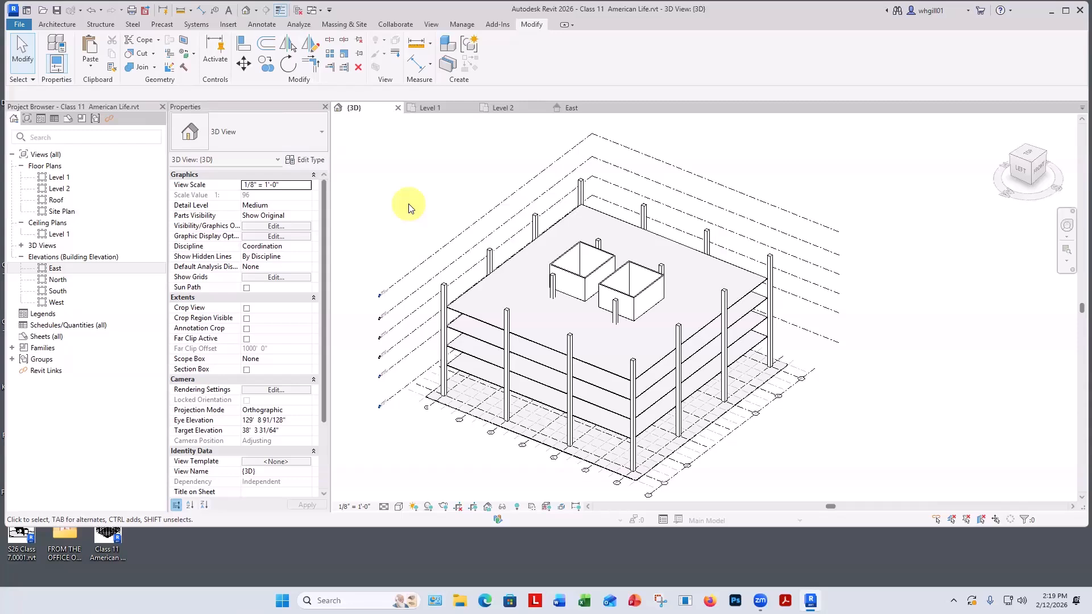
# Step: Open the Roof floor plan and bring up its View Range settings
pyautogui.keyDown('shift'); pyautogui.moveTo(408, 208); pyautogui.dragTo(632, 363, button='middle'); pyautogui.keyUp('shift')
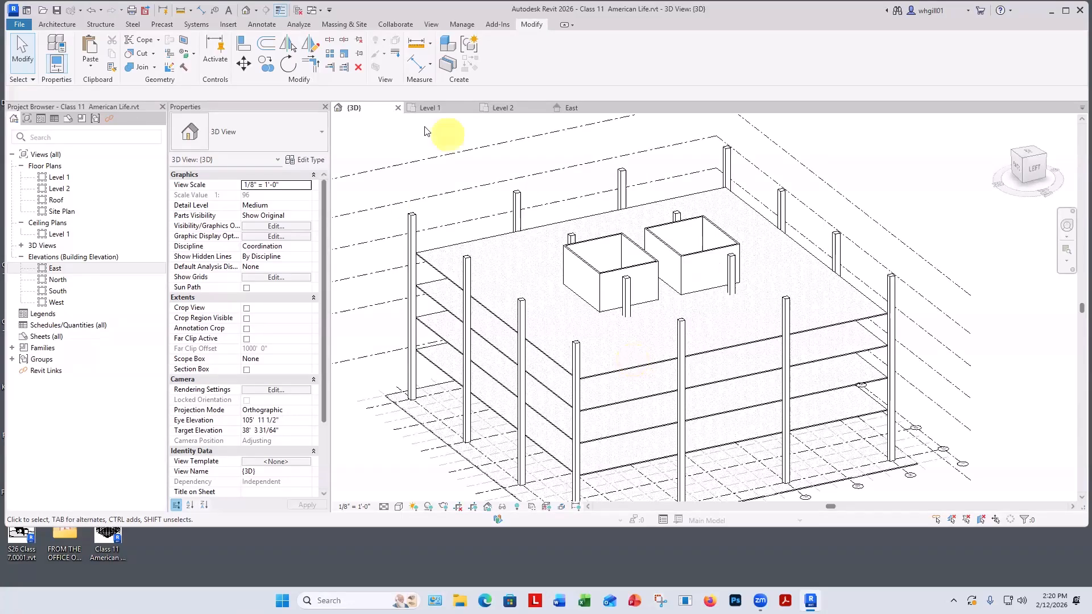
pyautogui.doubleClick(57, 201)
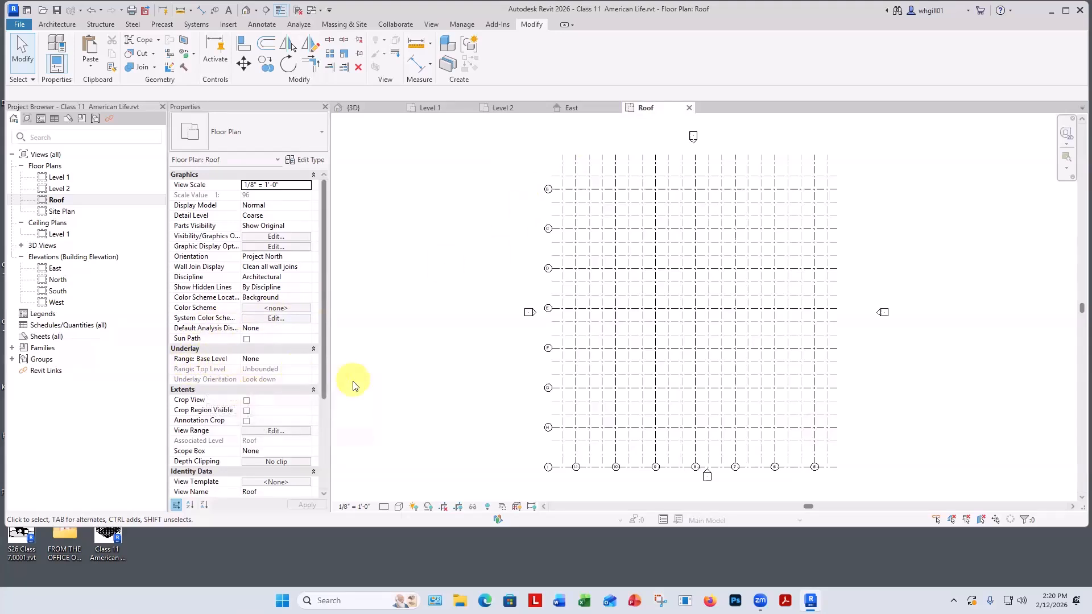
pyautogui.click(287, 431)
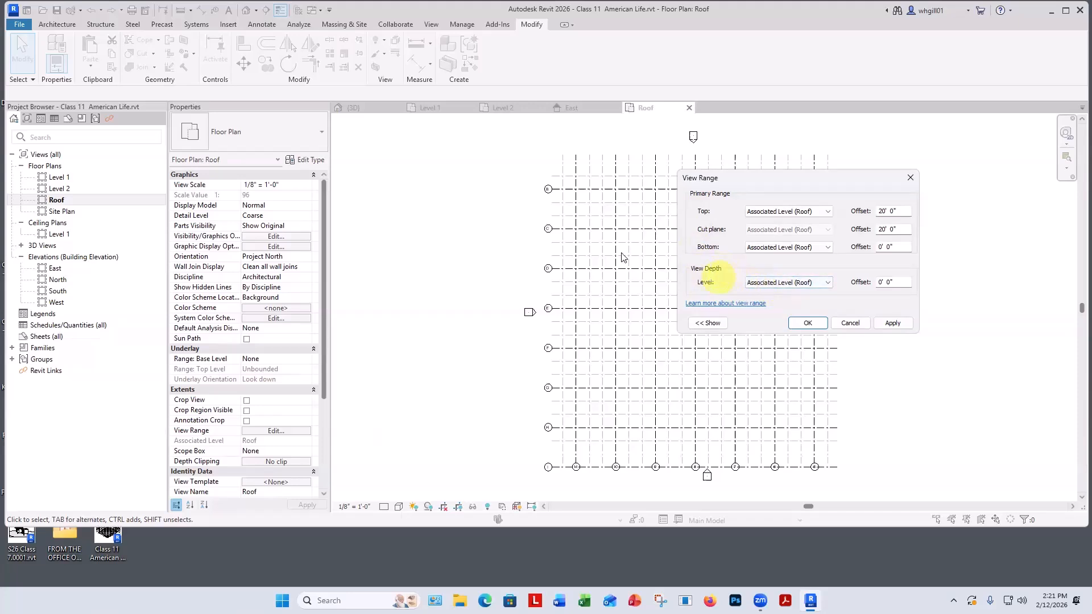
# Step: Set the view depth offset in the Roof plan's view range to -1' and apply the range
pyautogui.moveTo(895, 283); pyautogui.dragTo(873, 286)
pyautogui.write('-')
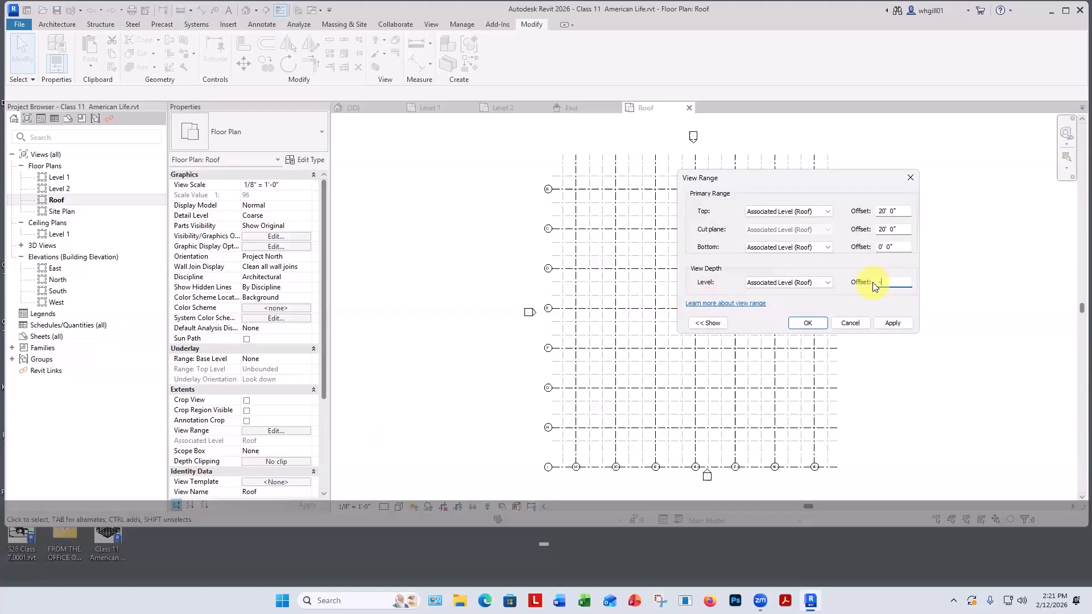
pyautogui.write('1')
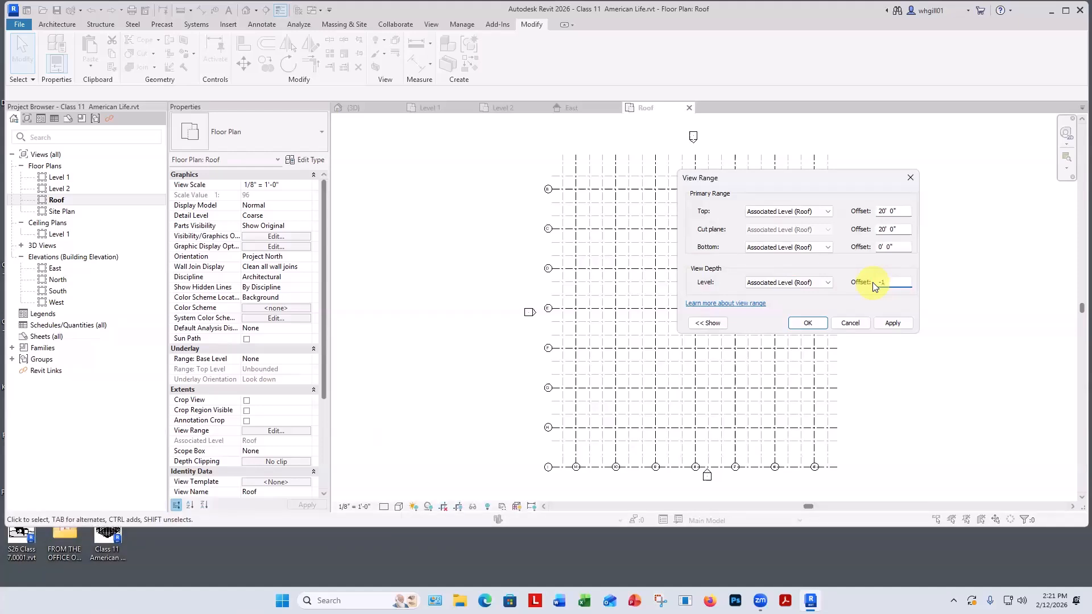
pyautogui.click(807, 323)
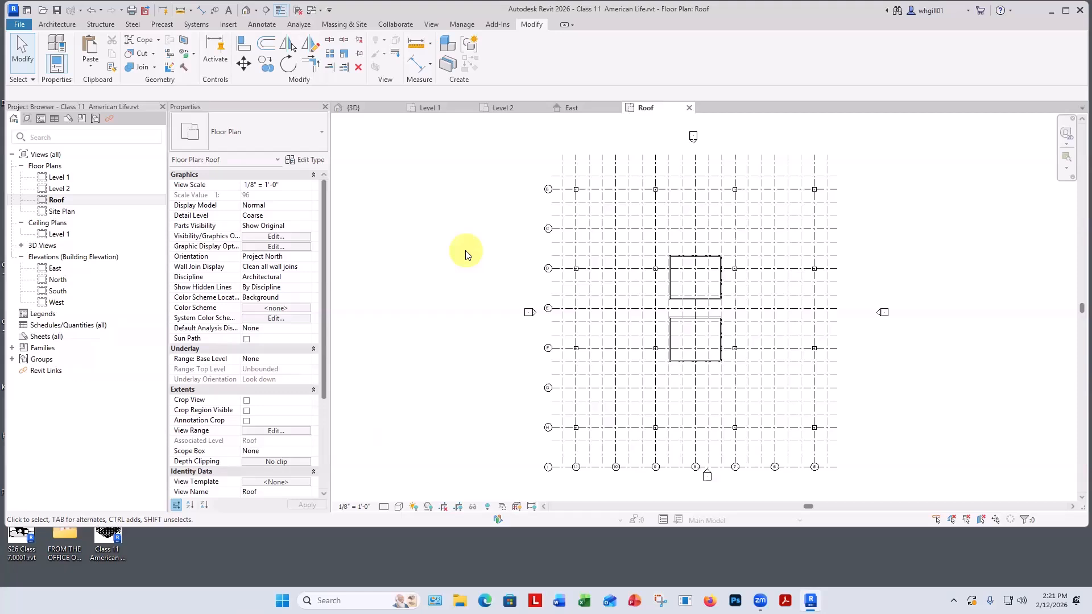
pyautogui.press('Return')
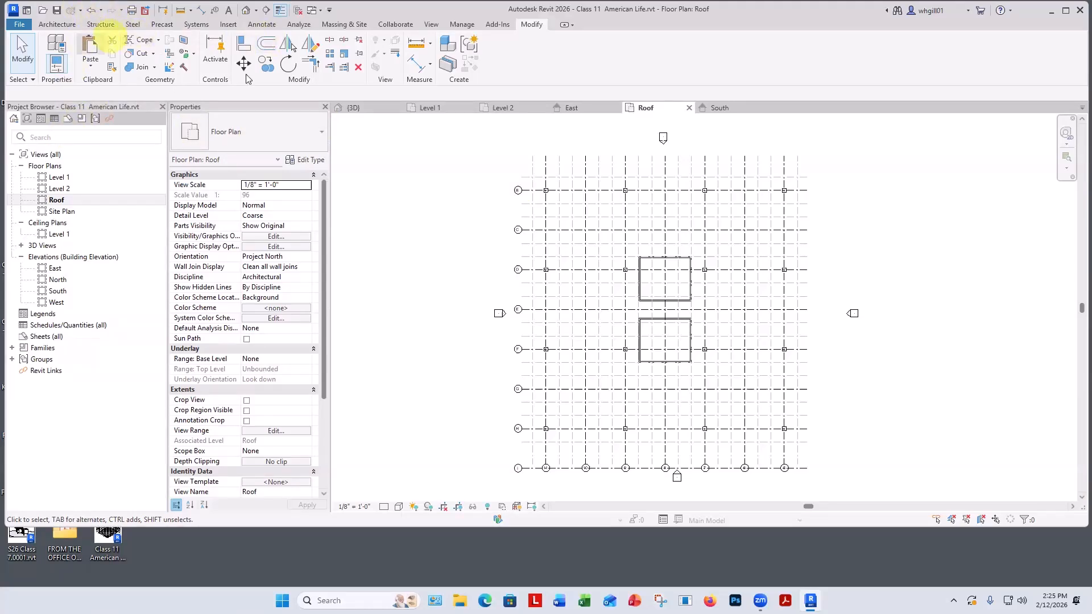
# Step: Start a roof by footprint on the Roof level with the Basic Roof type Generic - 12"
pyautogui.click(56, 24)
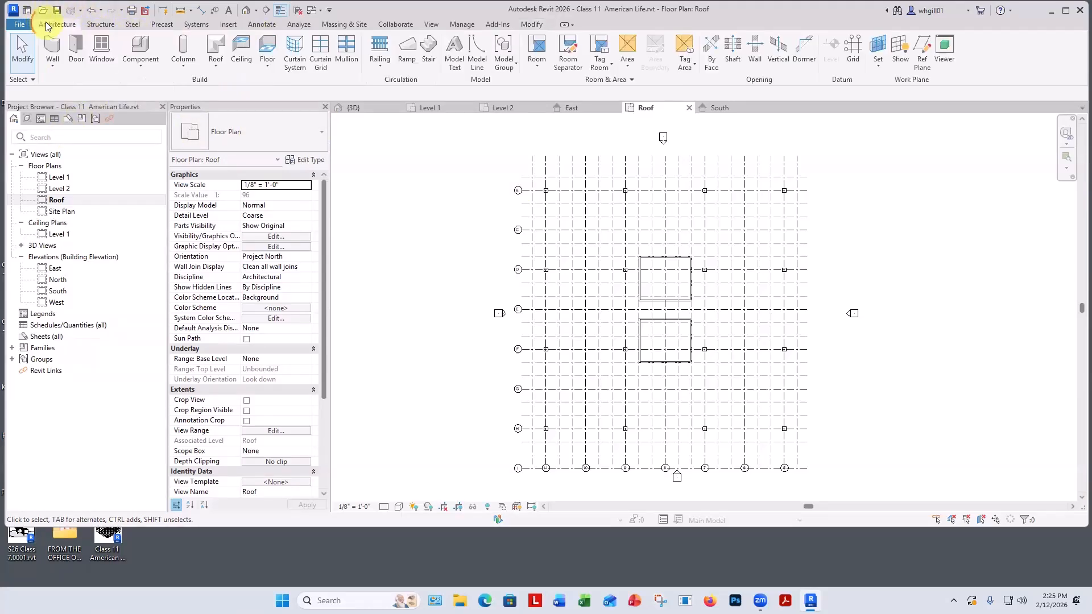
pyautogui.click(217, 67)
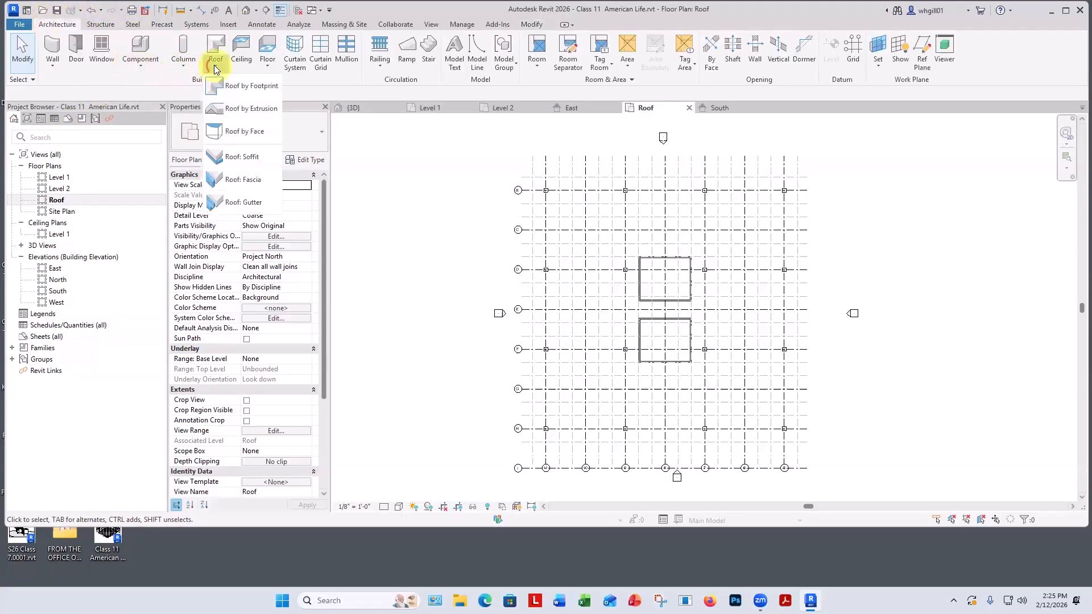
pyautogui.click(240, 86)
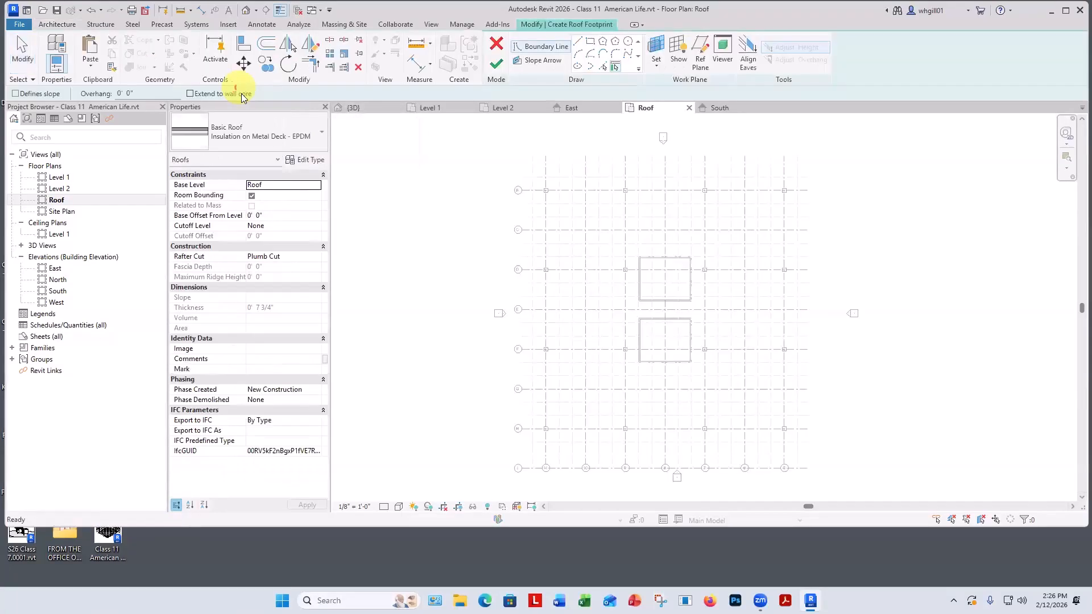
pyautogui.click(227, 139)
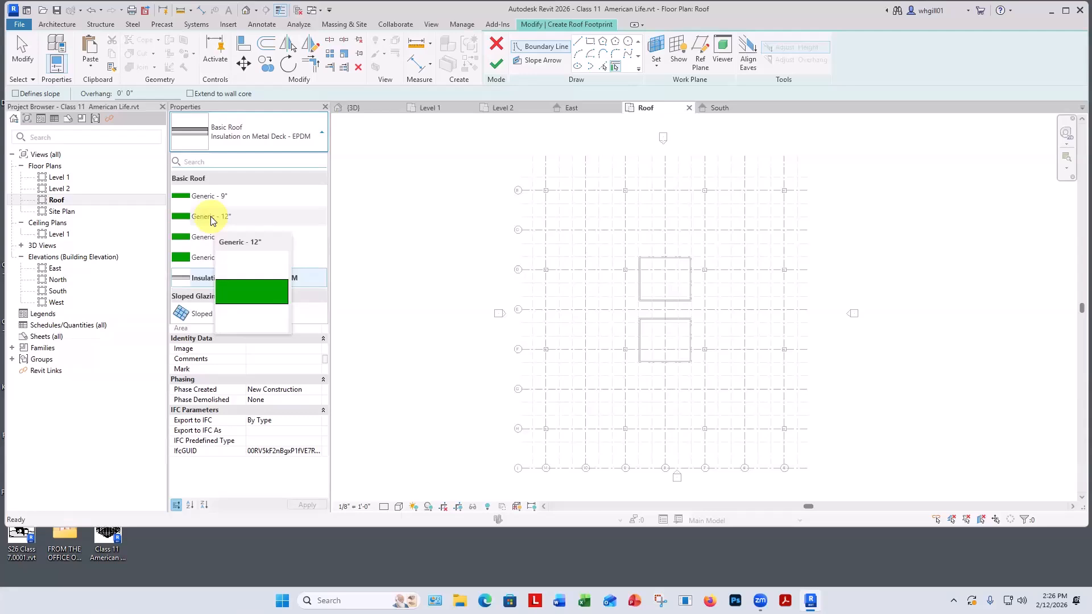
pyautogui.click(211, 220)
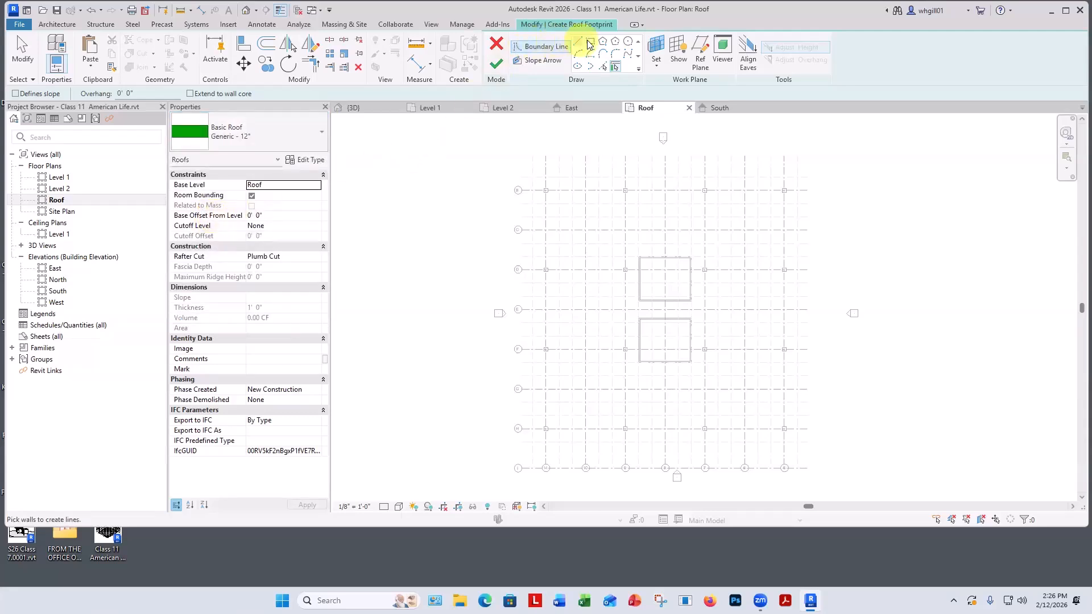
# Step: Sketch a rectangular roof boundary from the inner corner of column B/11 to that of the diagonally opposite corner column, and finish the roof
pyautogui.click(589, 42)
pyautogui.scroll(5, 563, 194)
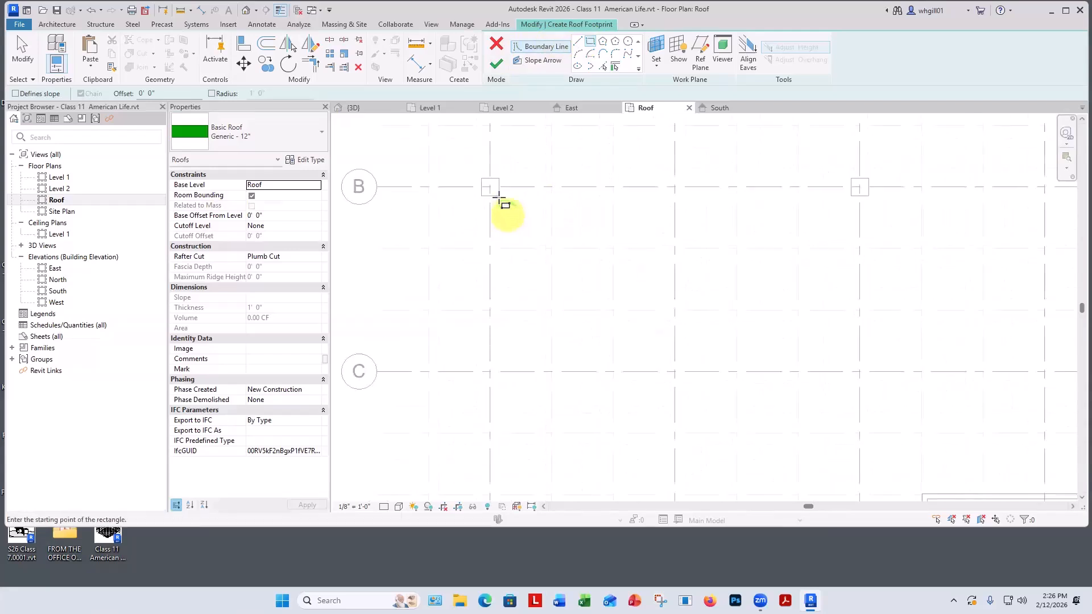
pyautogui.click(499, 196)
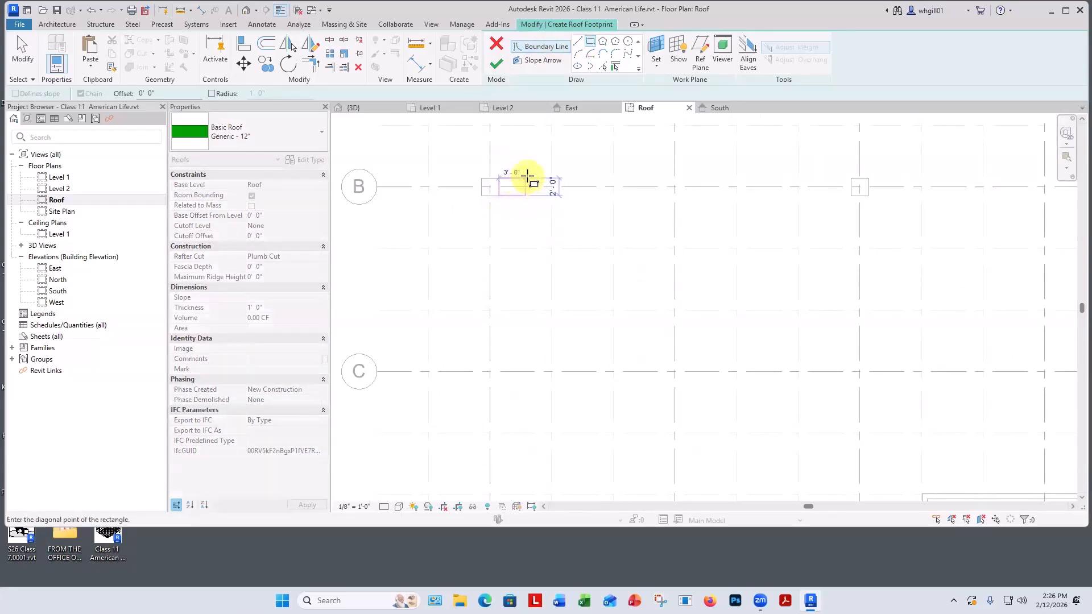
pyautogui.scroll(-5, 653, 388)
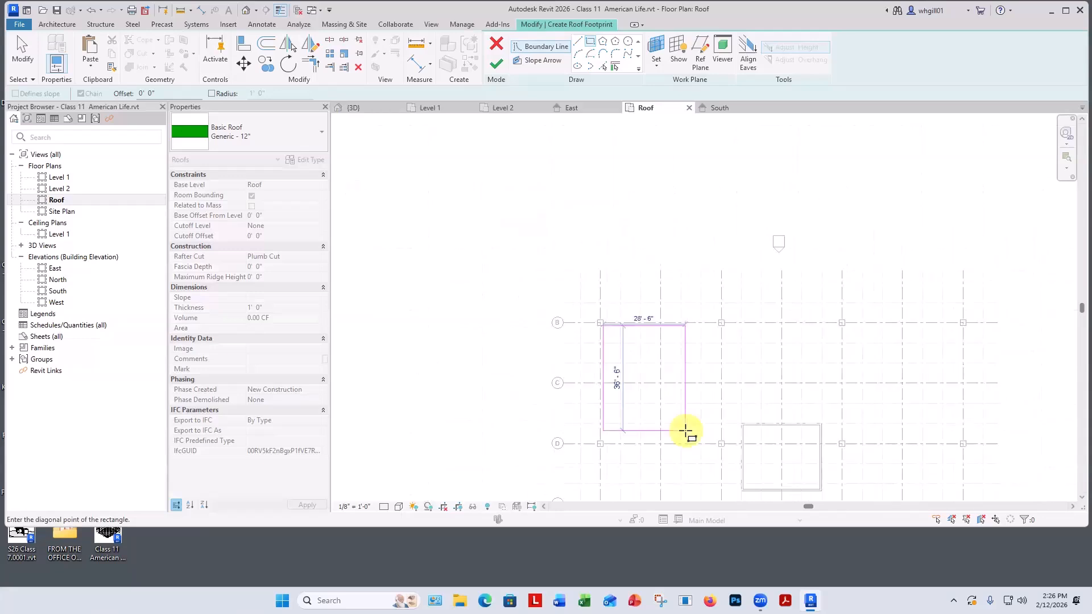
pyautogui.moveTo(685, 430); pyautogui.dragTo(452, 220, button='middle')
pyautogui.moveTo(749, 449); pyautogui.dragTo(690, 316, button='middle')
pyautogui.scroll(2, 641, 397)
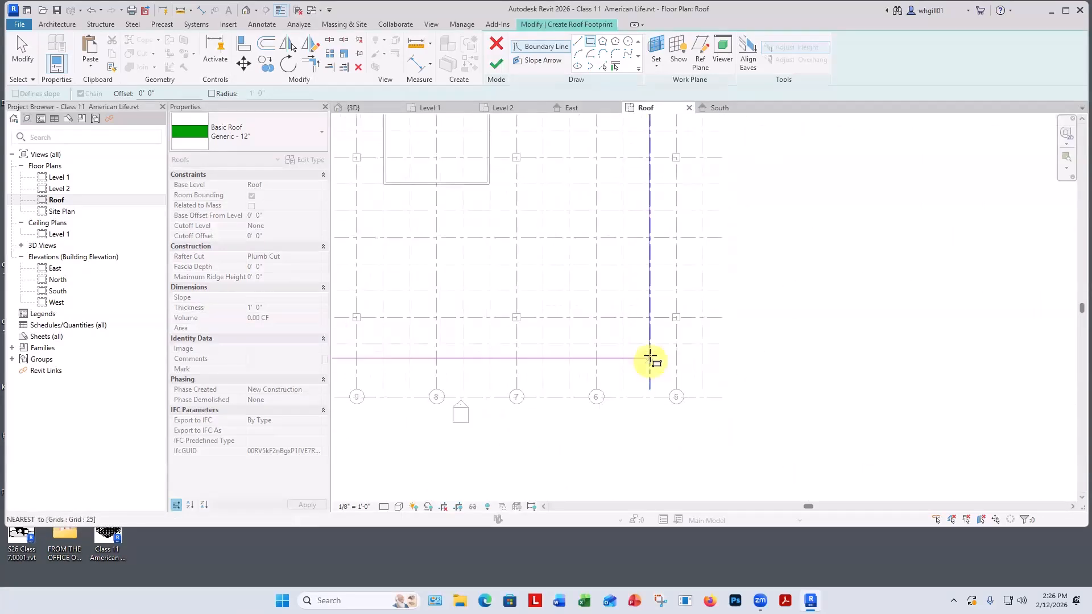
pyautogui.scroll(2, 670, 316)
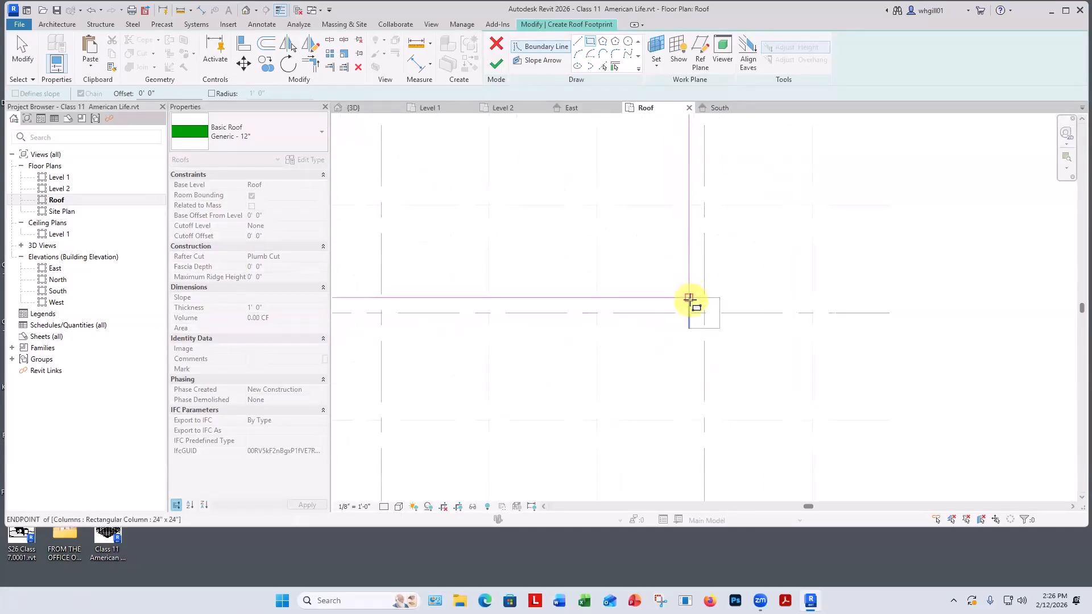
pyautogui.click(689, 298)
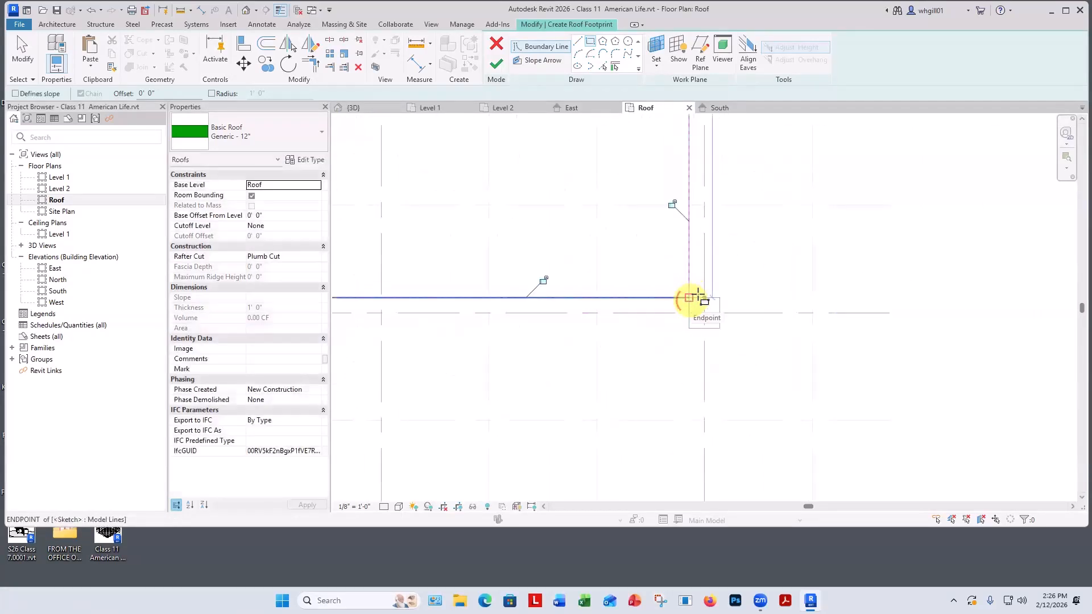
pyautogui.click(496, 64)
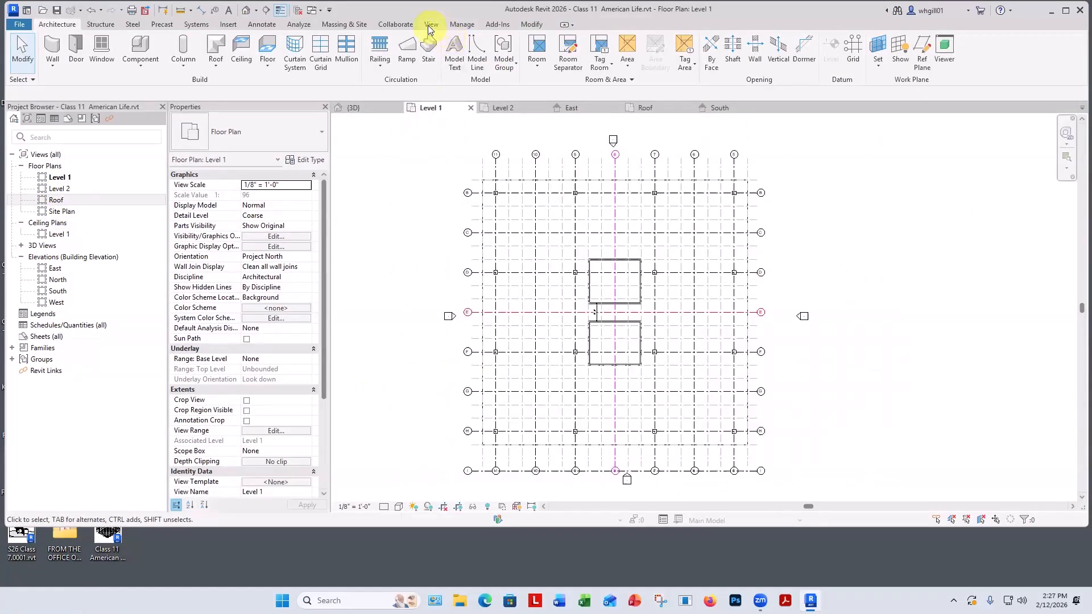
# Step: Create a short horizontal building section across grid 11, between grids G and H on Level 1, and open its view
pyautogui.click(430, 25)
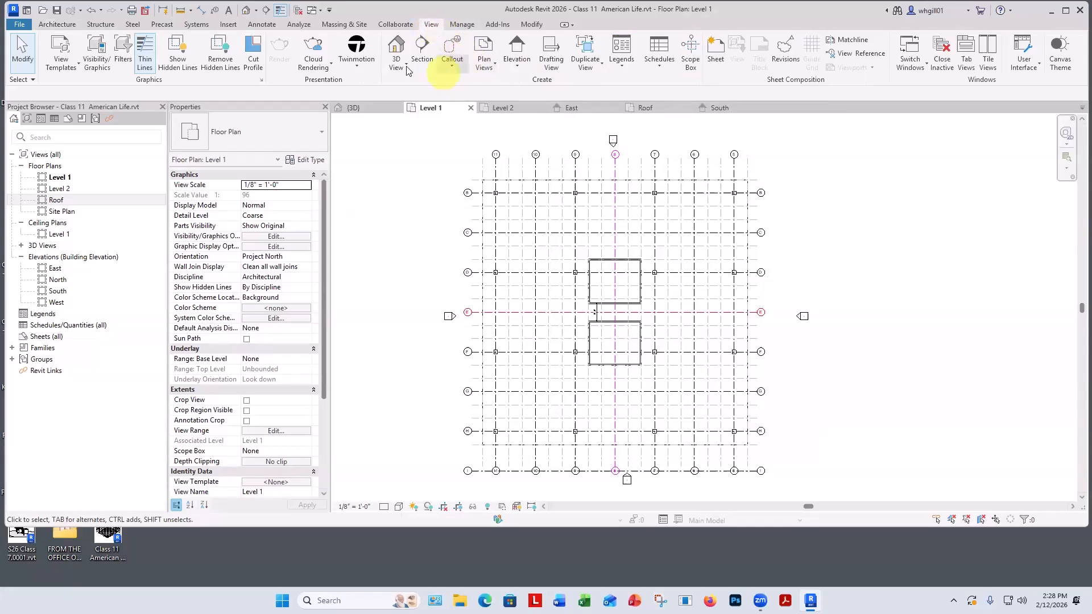
pyautogui.click(421, 50)
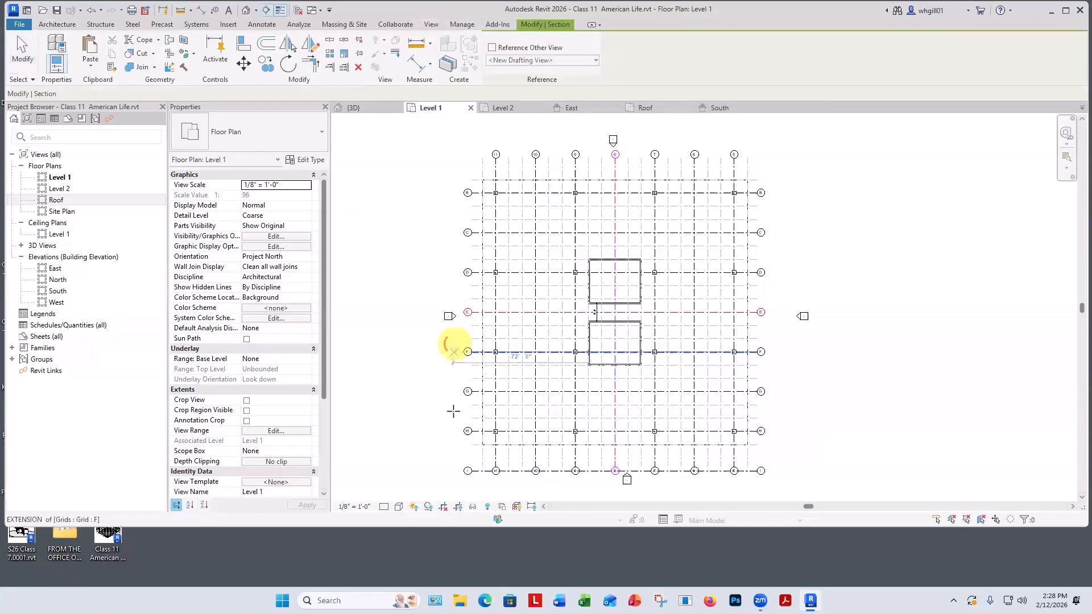
pyautogui.click(450, 411)
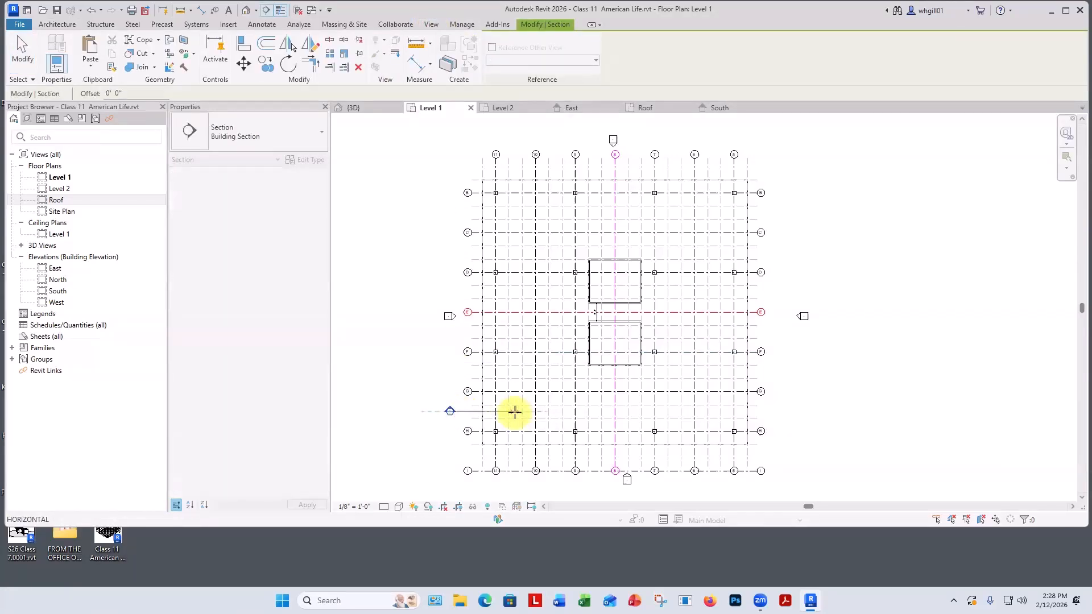
pyautogui.click(514, 412)
pyautogui.press('Escape')
pyautogui.press('Escape')
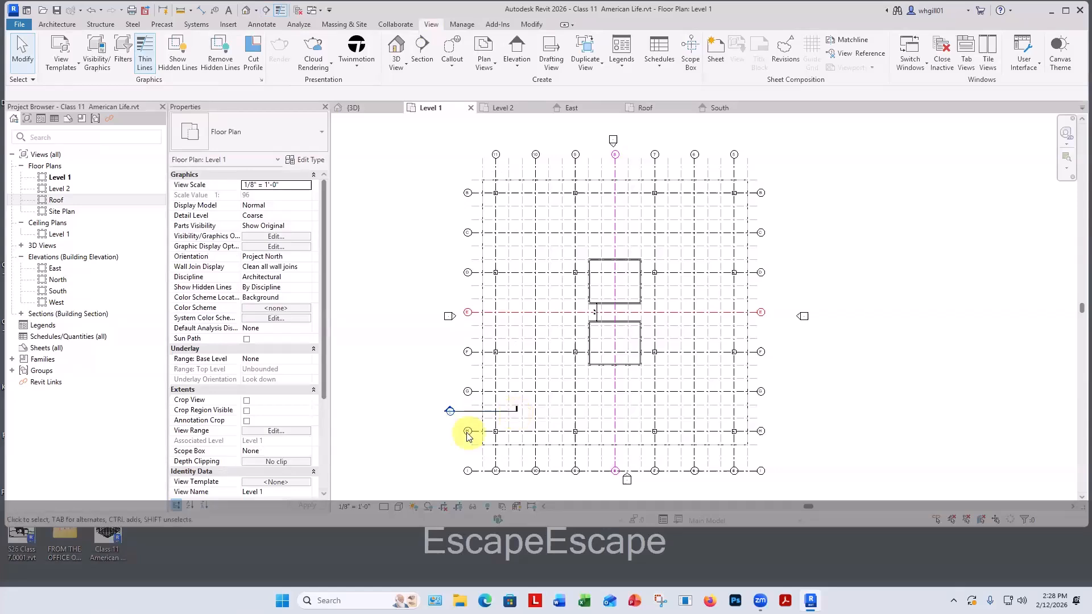
pyautogui.scroll(2, 465, 430)
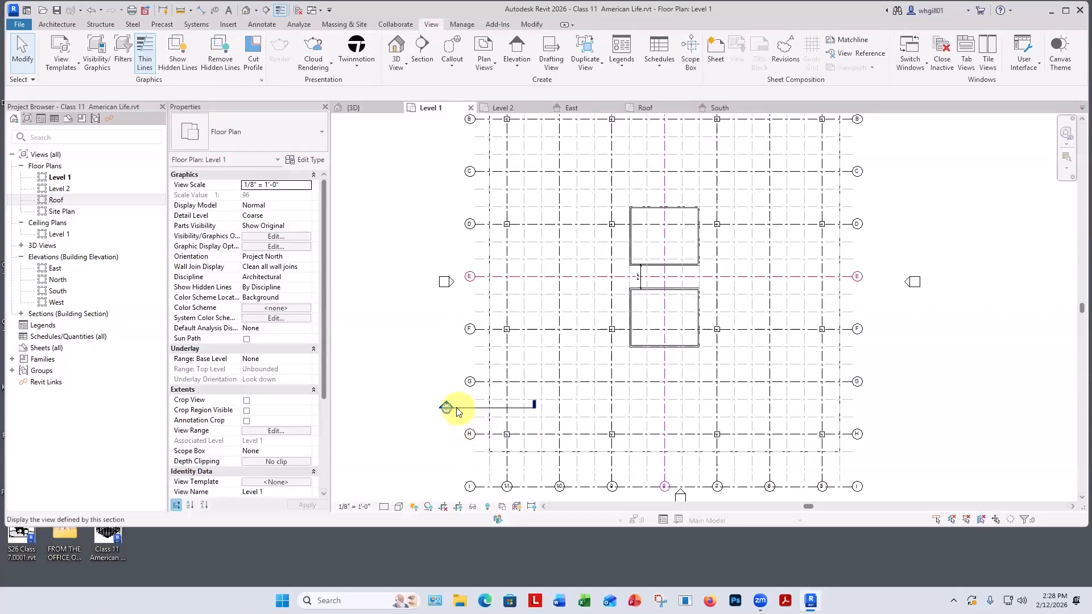
pyautogui.doubleClick(445, 408)
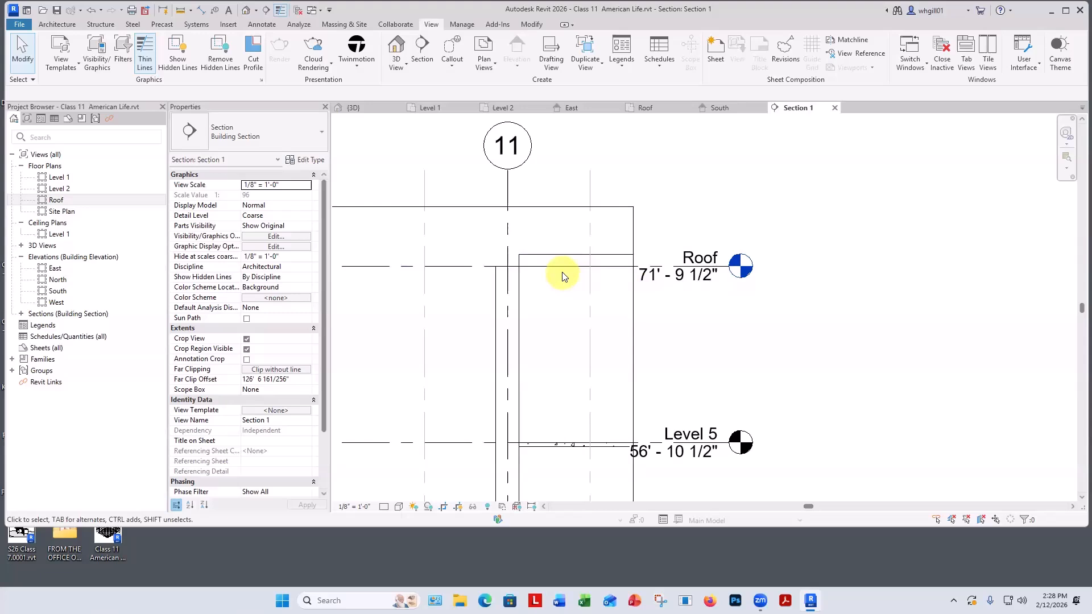
# Step: Set the roof's base offset from level to -1' in the section view
pyautogui.click(597, 255)
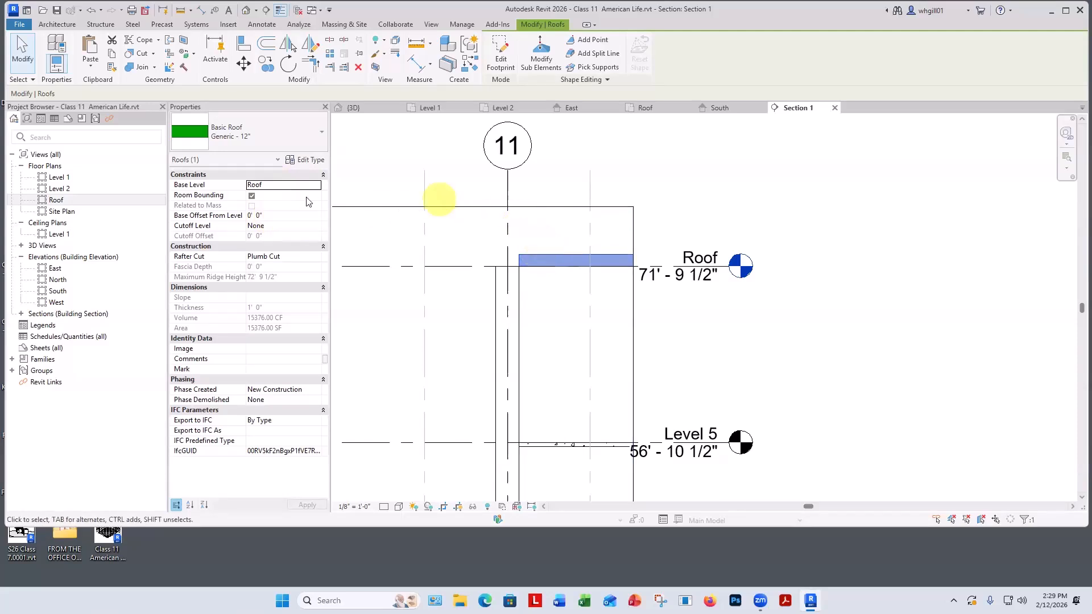
pyautogui.click(255, 216)
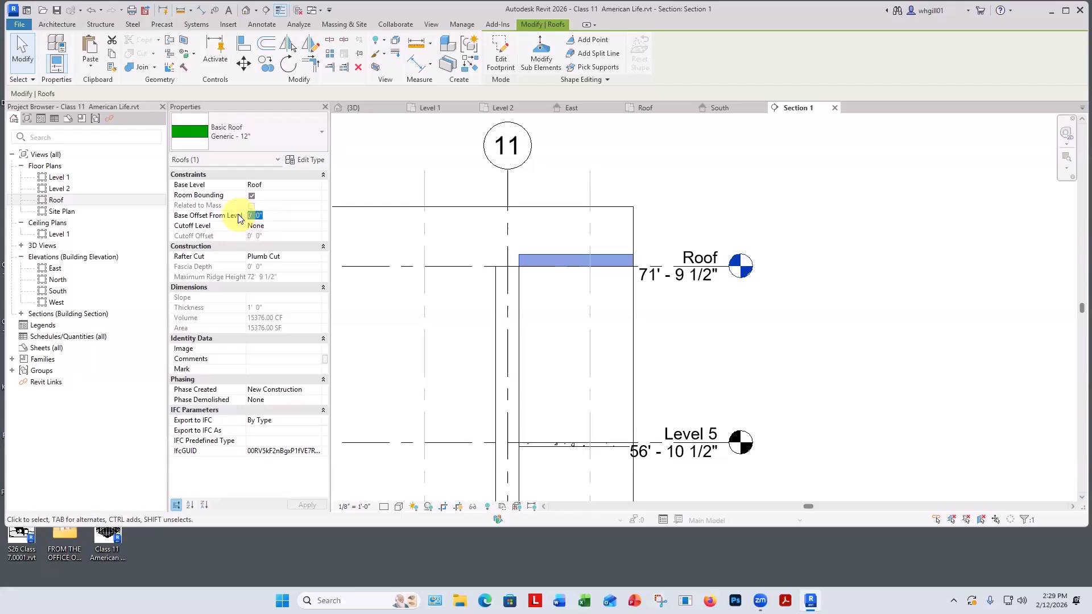
pyautogui.write('-1')
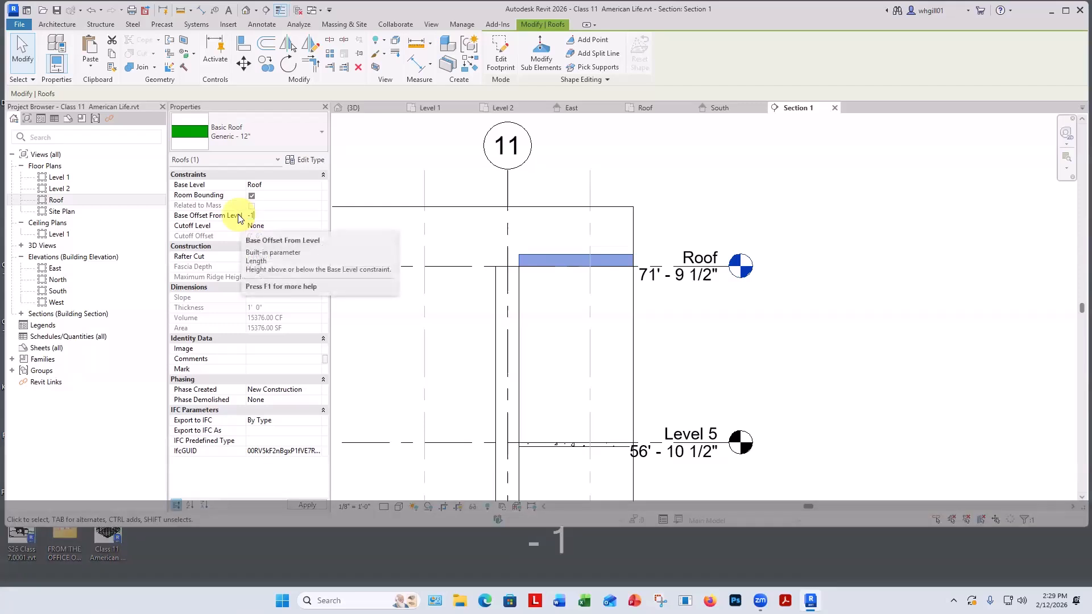
pyautogui.press('Return')
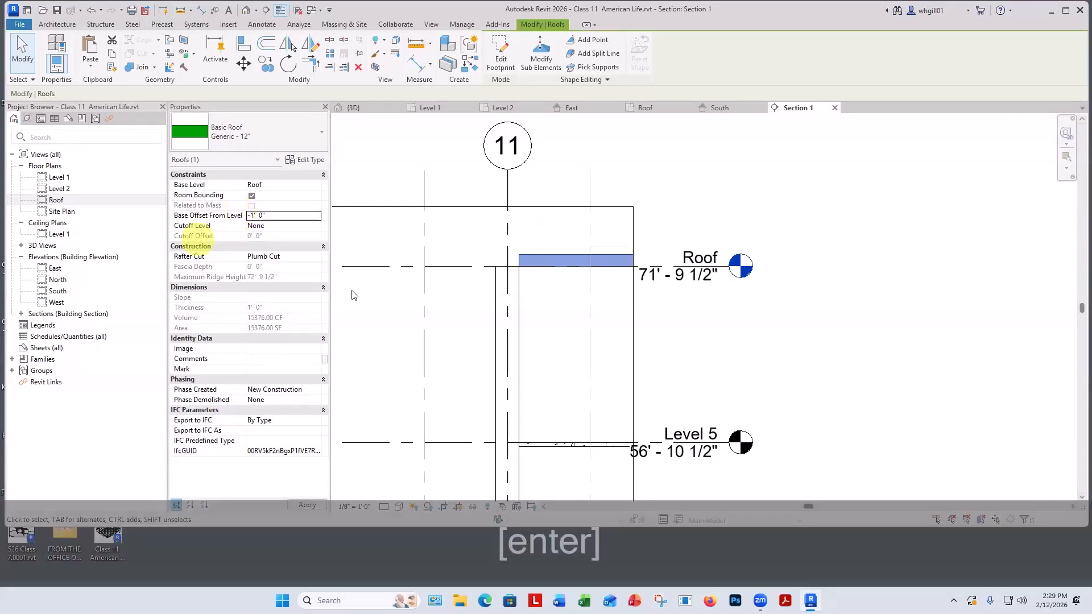
pyautogui.click(488, 288)
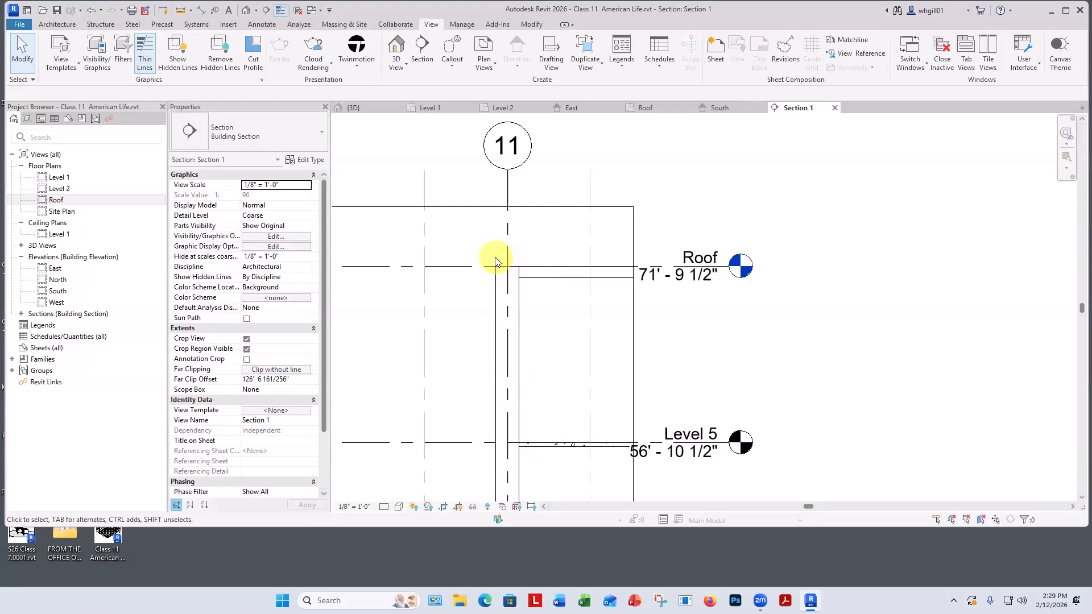
# Step: In the 3D view, set the top offset of the four interior columns around the core openings to -1'
pyautogui.scroll(-1, 498, 258)
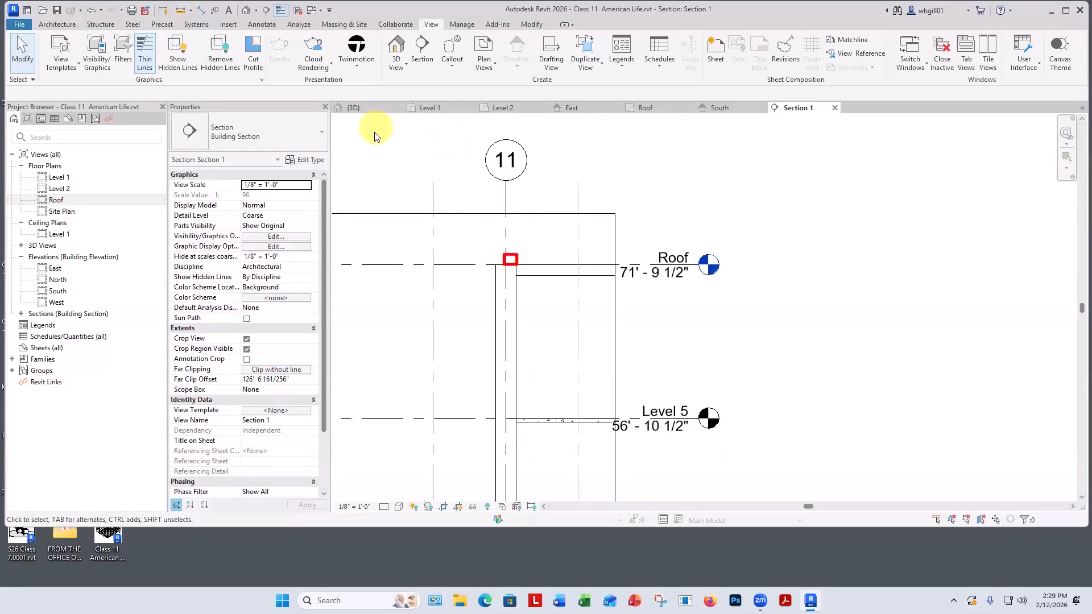
pyautogui.click(366, 109)
pyautogui.scroll(5, 562, 191)
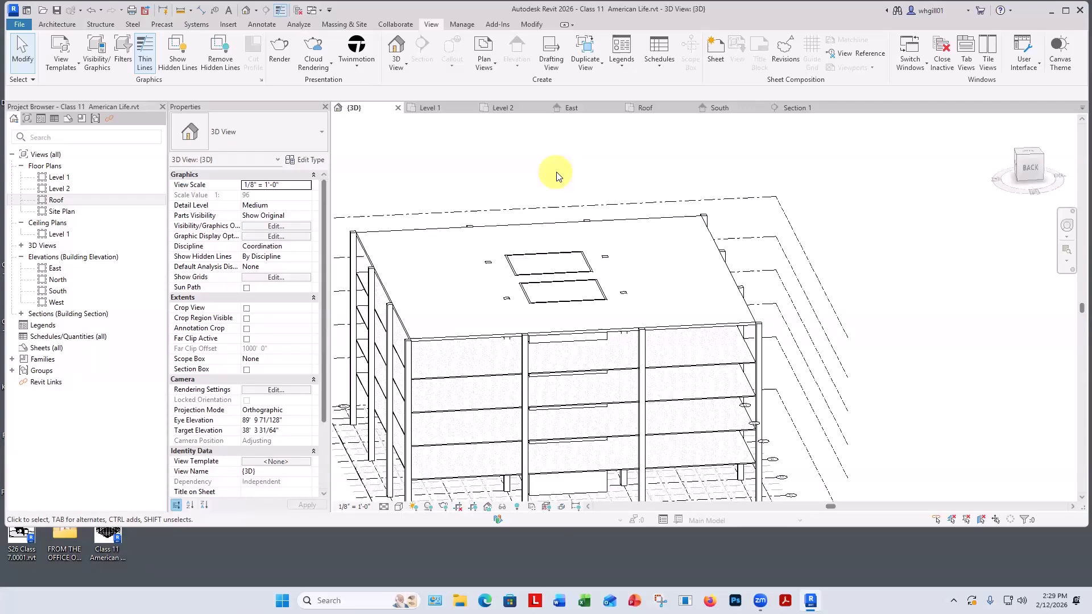
pyautogui.scroll(2, 497, 265)
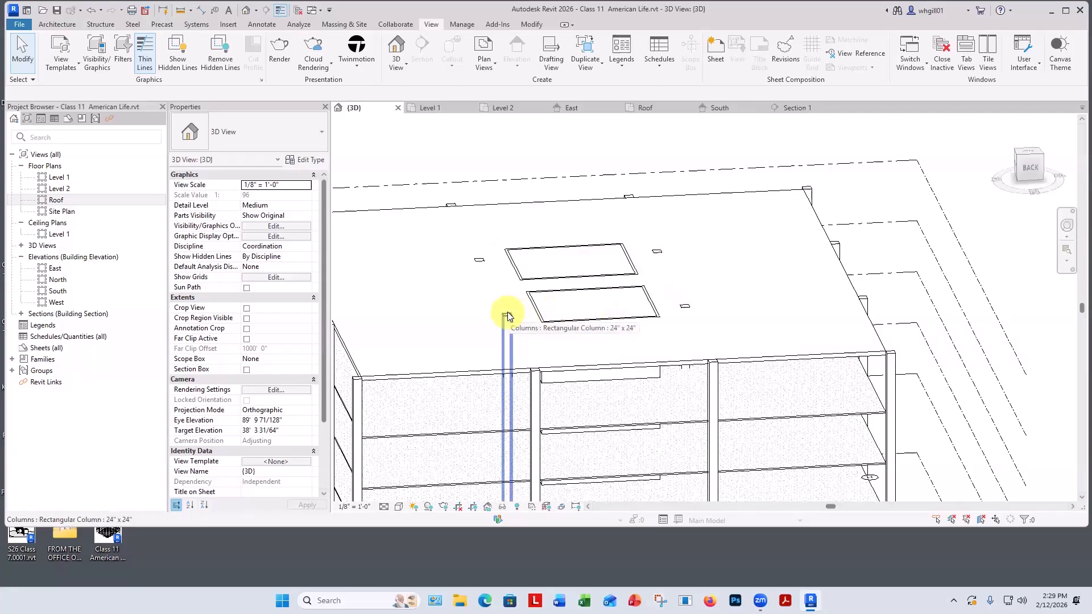
pyautogui.click(481, 263)
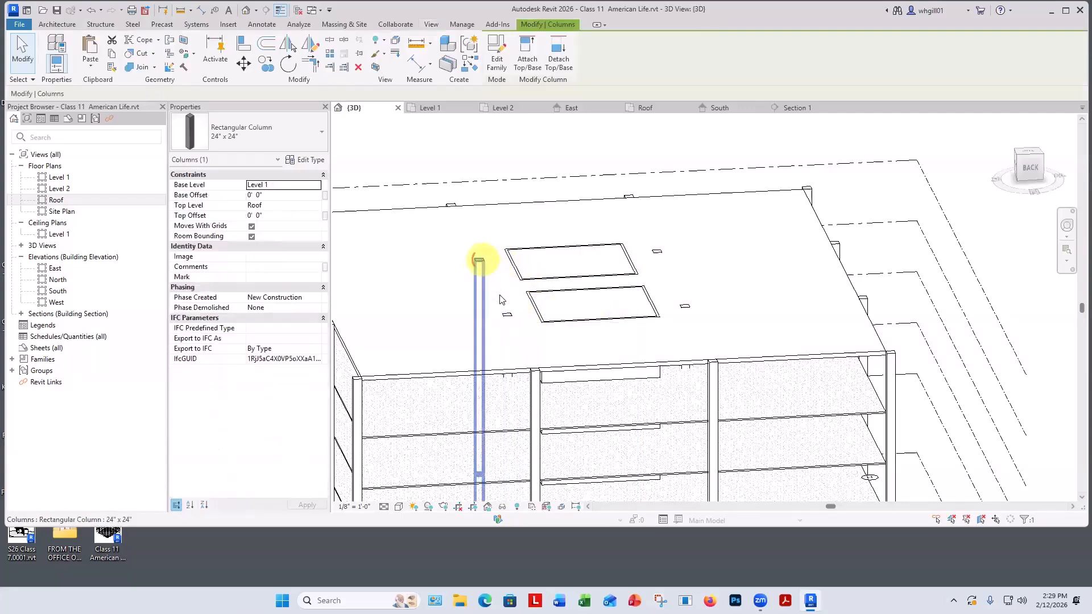
pyautogui.keyDown('ctrl'); pyautogui.click(507, 315); pyautogui.keyUp('ctrl')
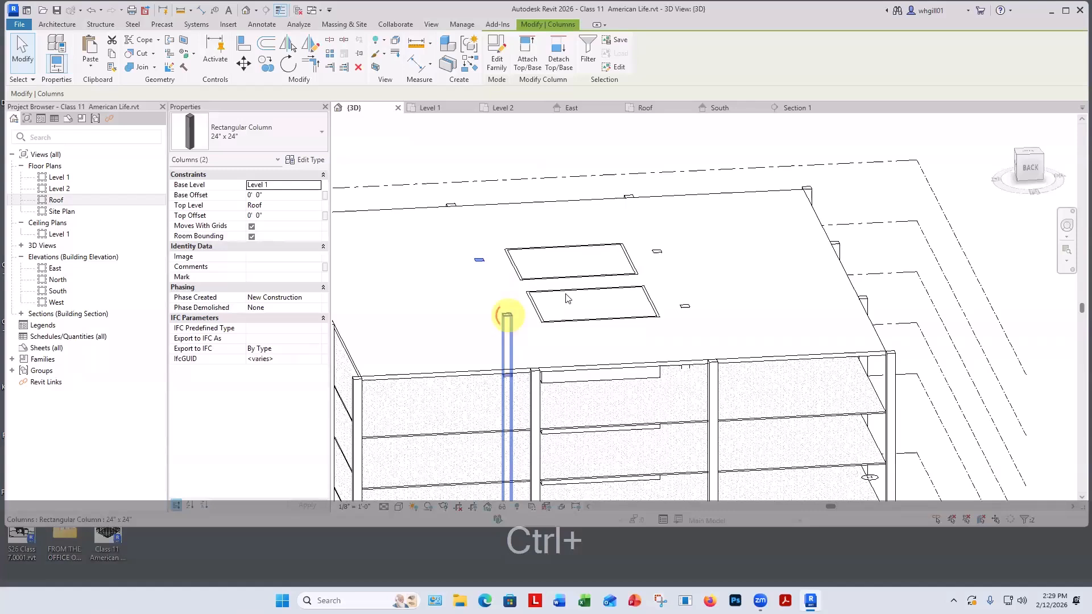
pyautogui.keyDown('ctrl'); pyautogui.click(656, 250); pyautogui.keyUp('ctrl')
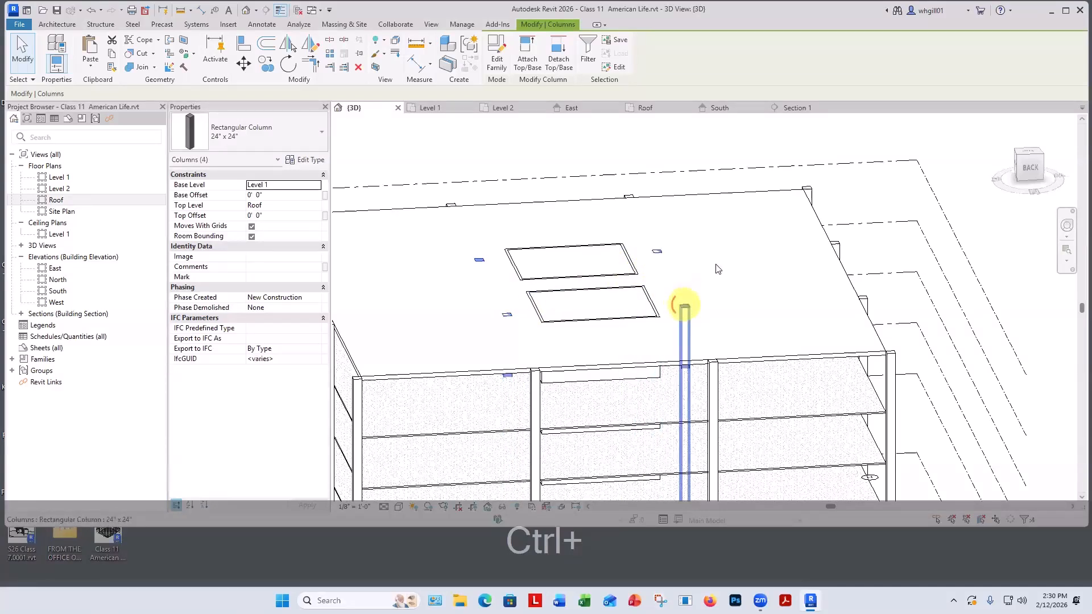
pyautogui.keyDown('ctrl'); pyautogui.click(684, 308); pyautogui.keyUp('ctrl')
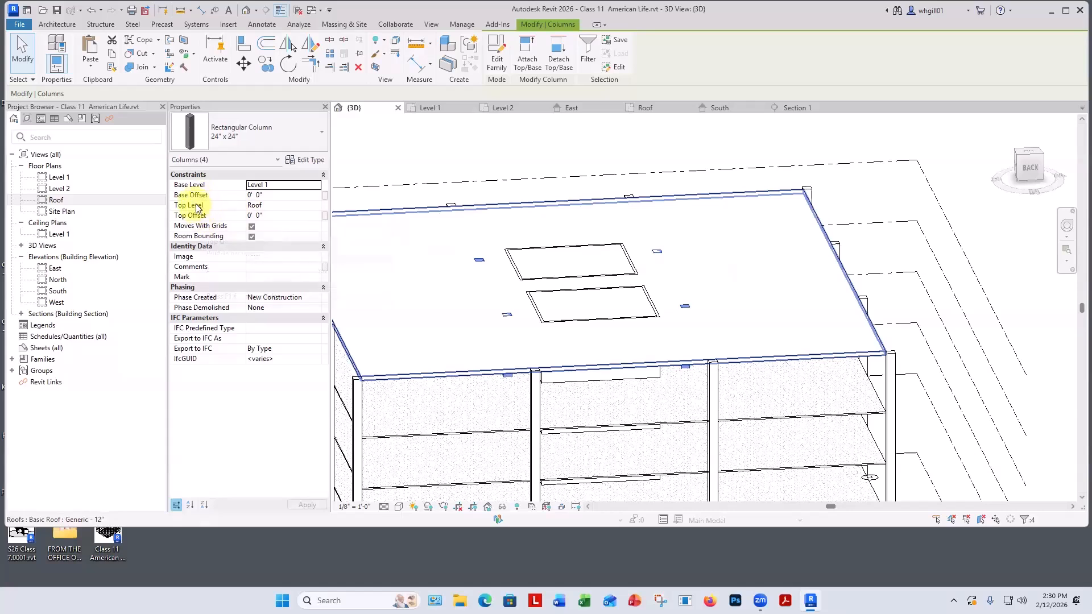
pyautogui.click(261, 216)
pyautogui.write('-1')
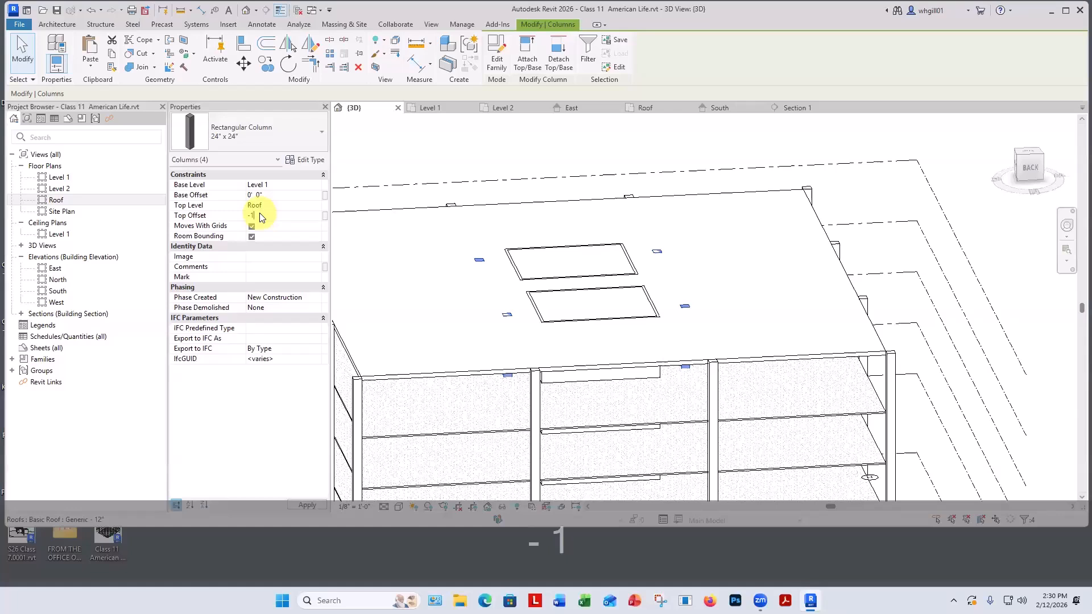
pyautogui.press('Return')
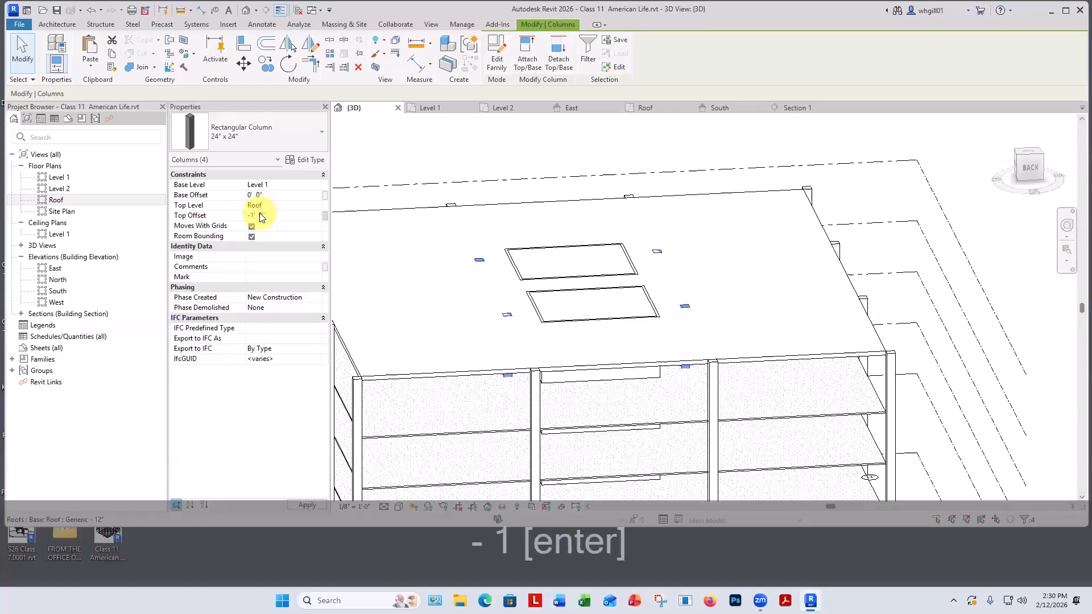
pyautogui.click(519, 151)
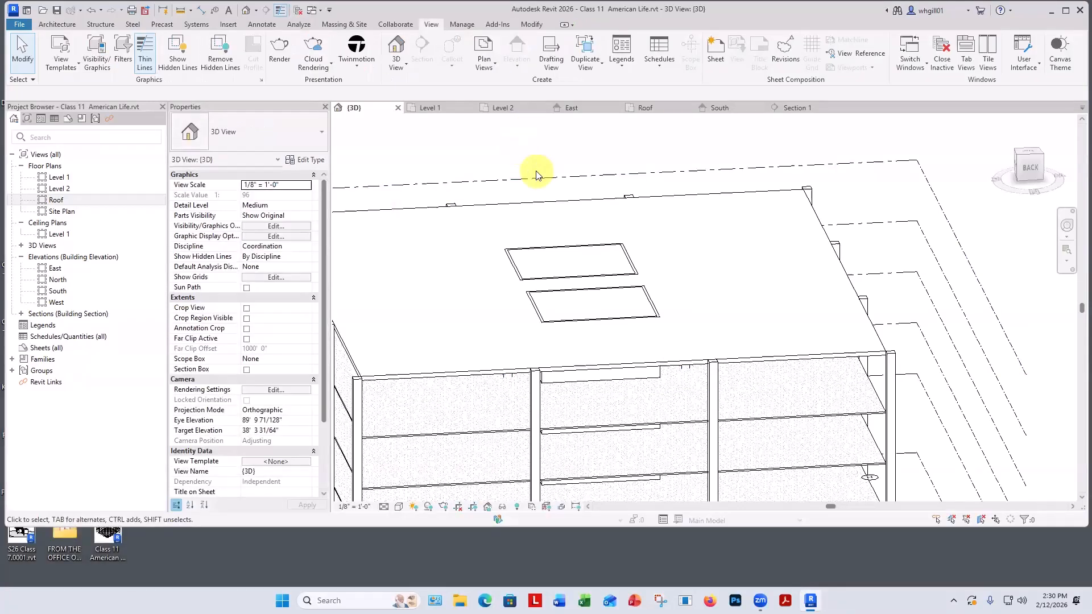
# Step: Select all AmLife core walls in the entire project and set their top offset to -1'
pyautogui.click(550, 245)
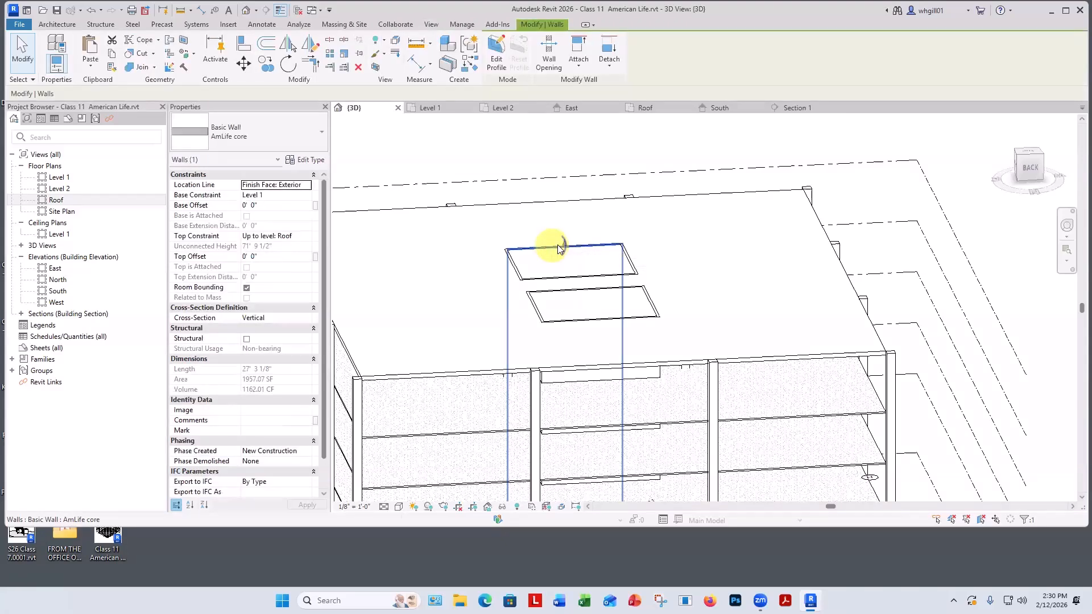
pyautogui.rightClick(555, 244)
pyautogui.moveTo(623, 386)
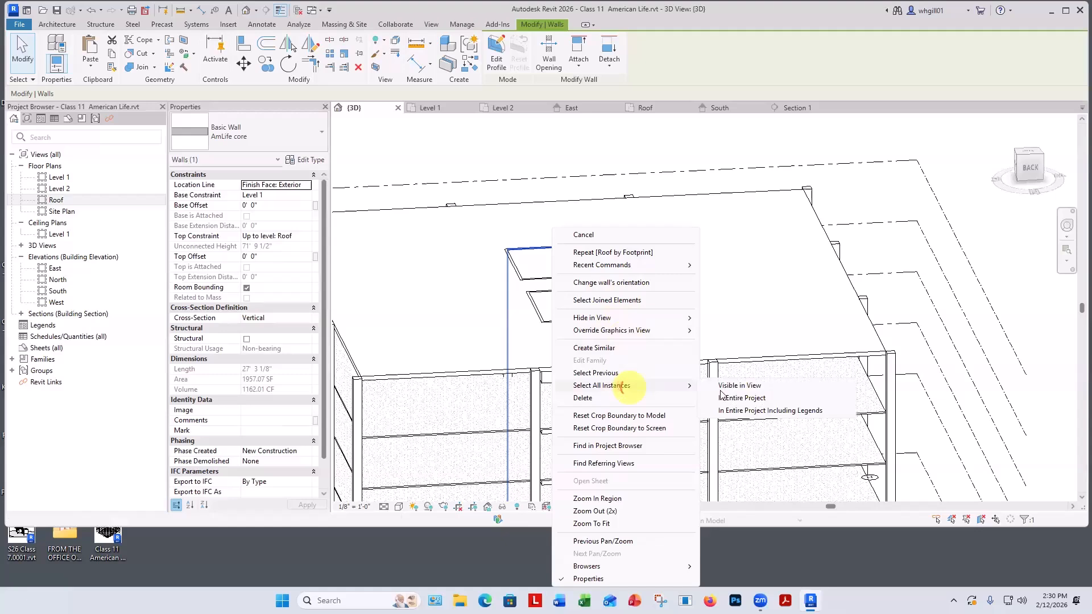
pyautogui.click(734, 399)
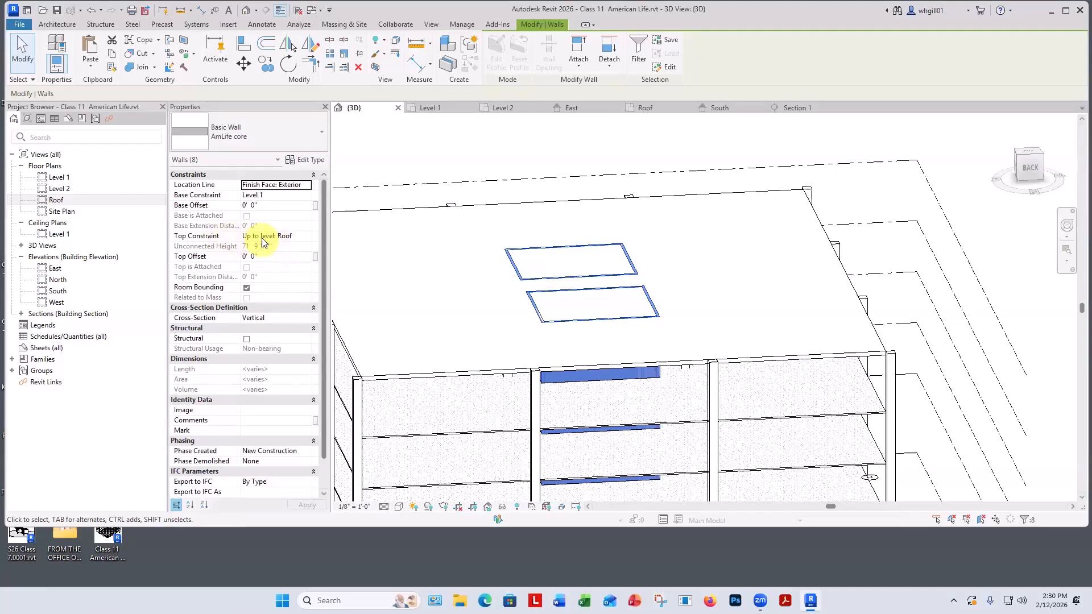
pyautogui.click(259, 256)
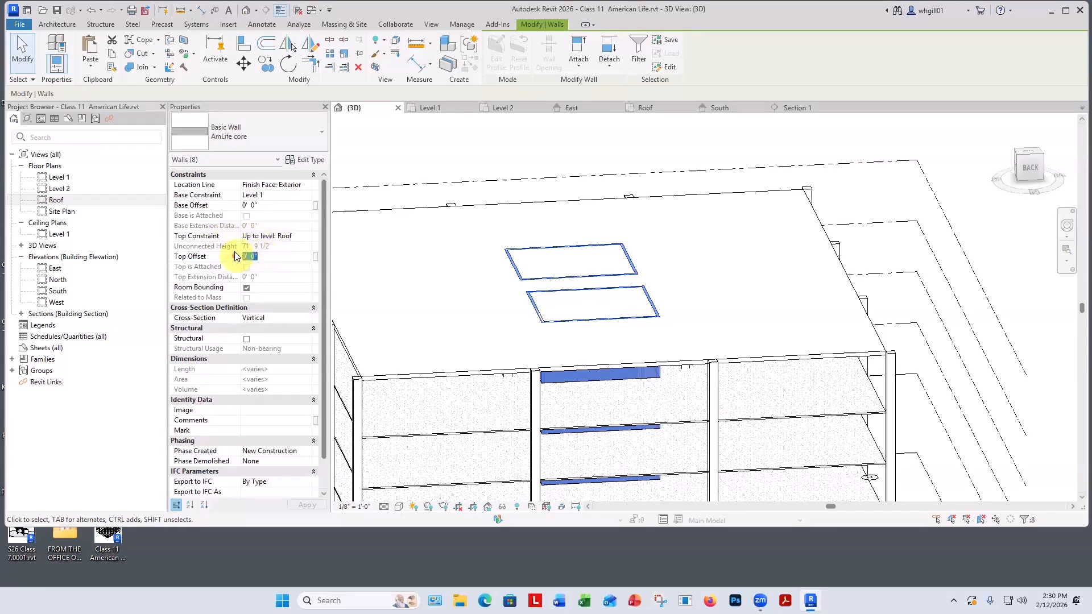
pyautogui.write('-1')
pyautogui.press('Return')
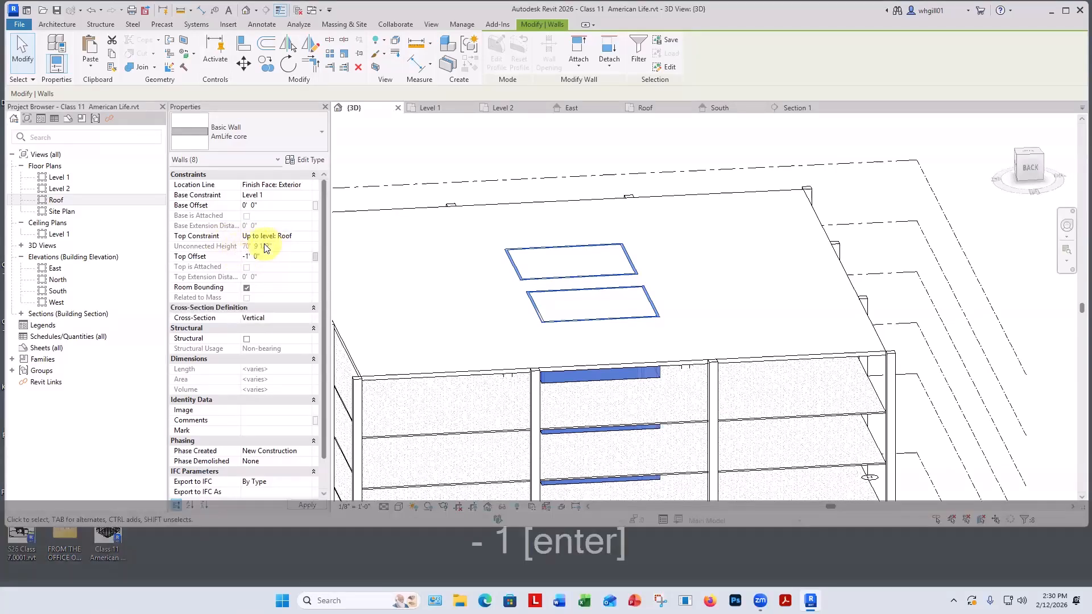
pyautogui.click(512, 154)
pyautogui.scroll(-3, 509, 153)
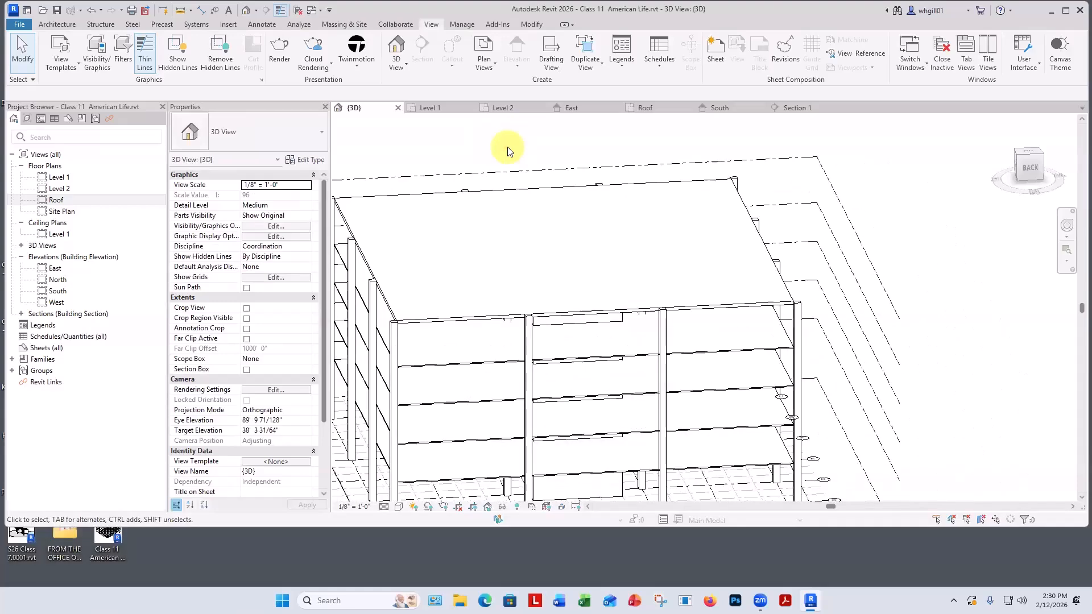
pyautogui.keyDown('shift'); pyautogui.moveTo(493, 442); pyautogui.dragTo(779, 453, button='middle'); pyautogui.keyUp('shift')
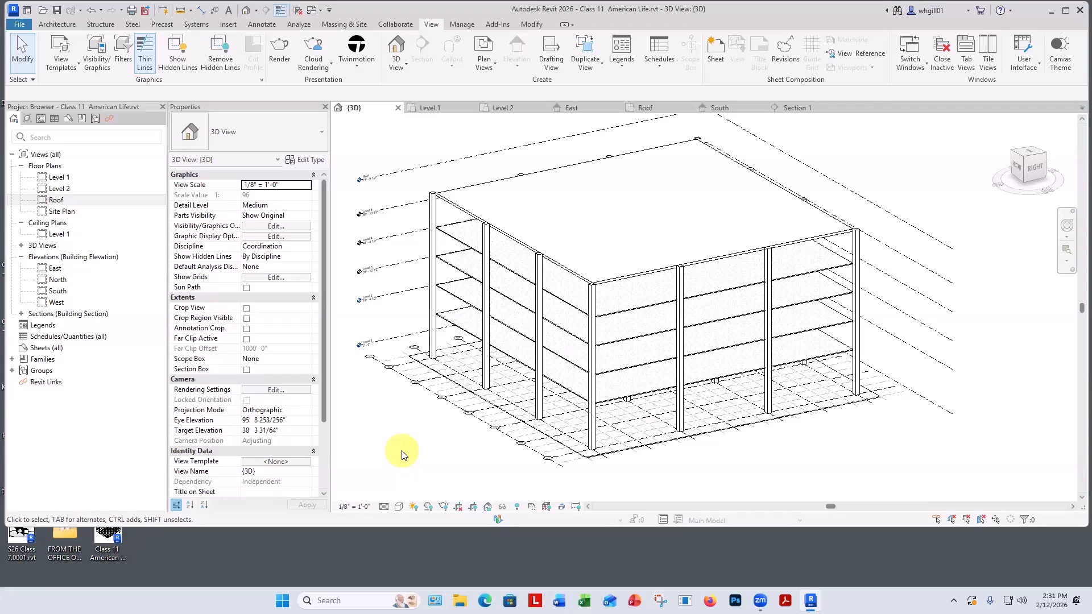
# Step: Open the Level 2 floor plan and start a wall with the Basic Wall type Generic - 12"
pyautogui.doubleClick(54, 190)
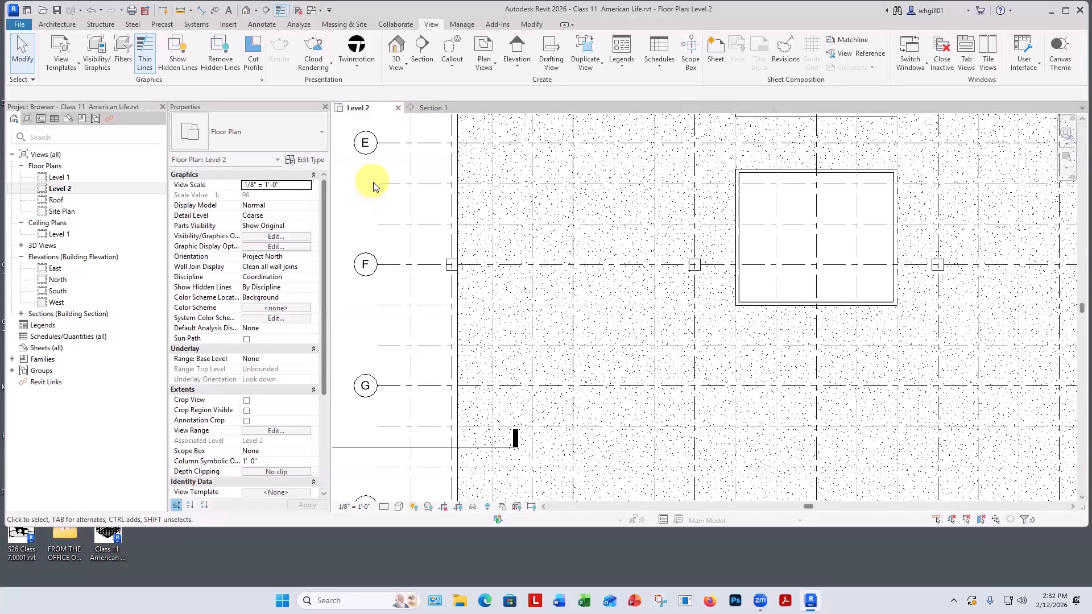
pyautogui.press('w')
pyautogui.press('a')
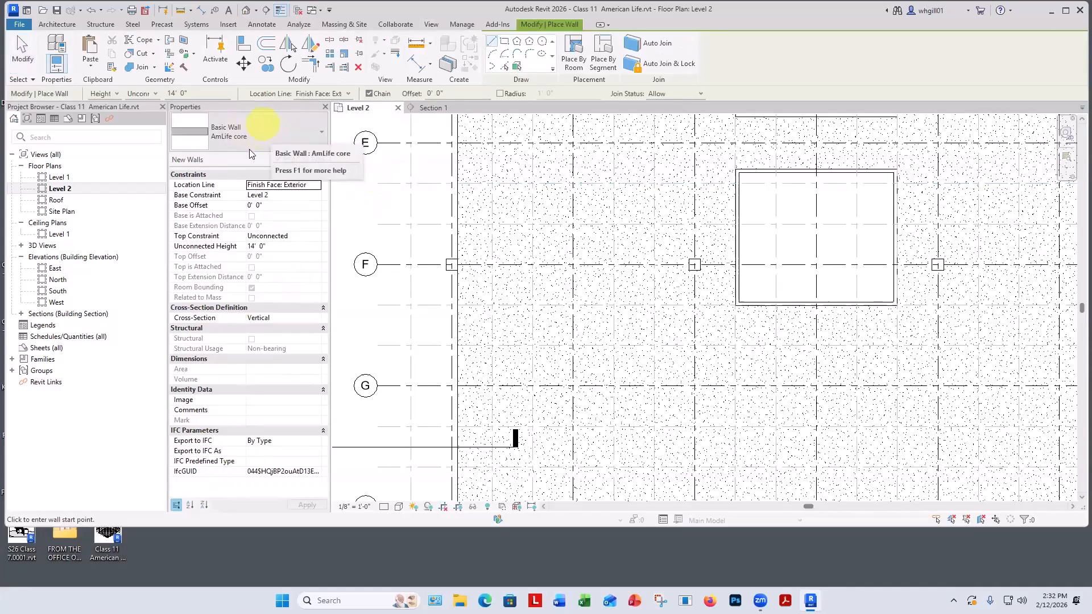
pyautogui.click(278, 133)
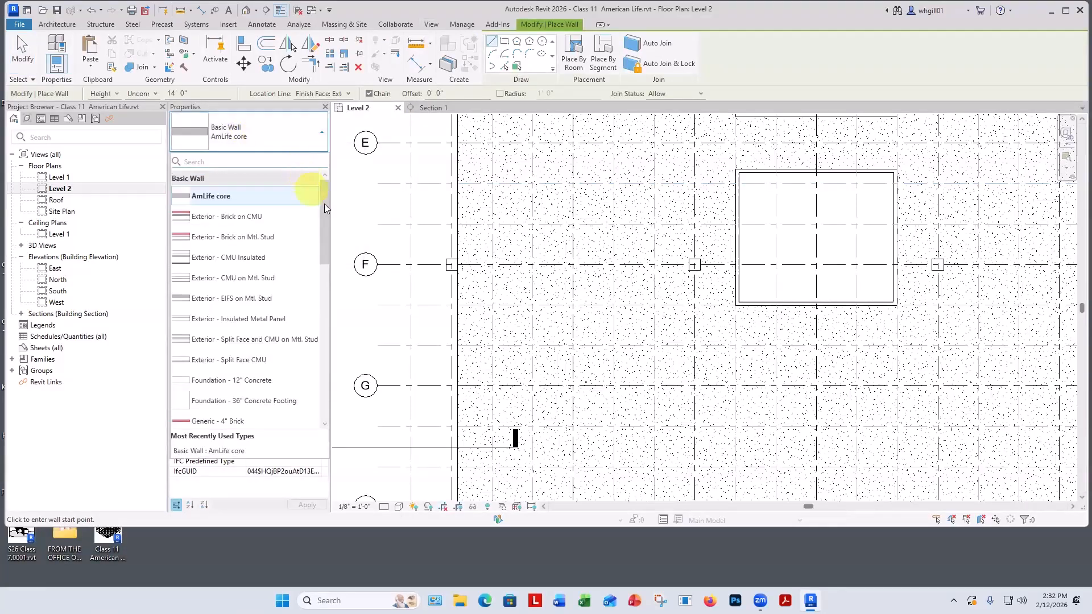
pyautogui.moveTo(324, 216); pyautogui.dragTo(326, 304)
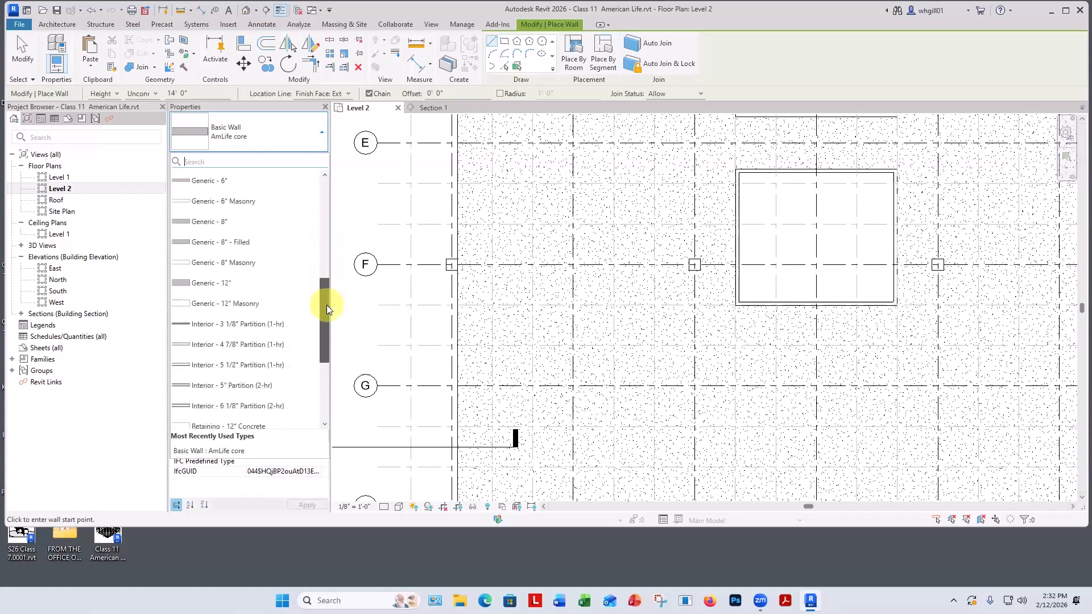
pyautogui.click(210, 284)
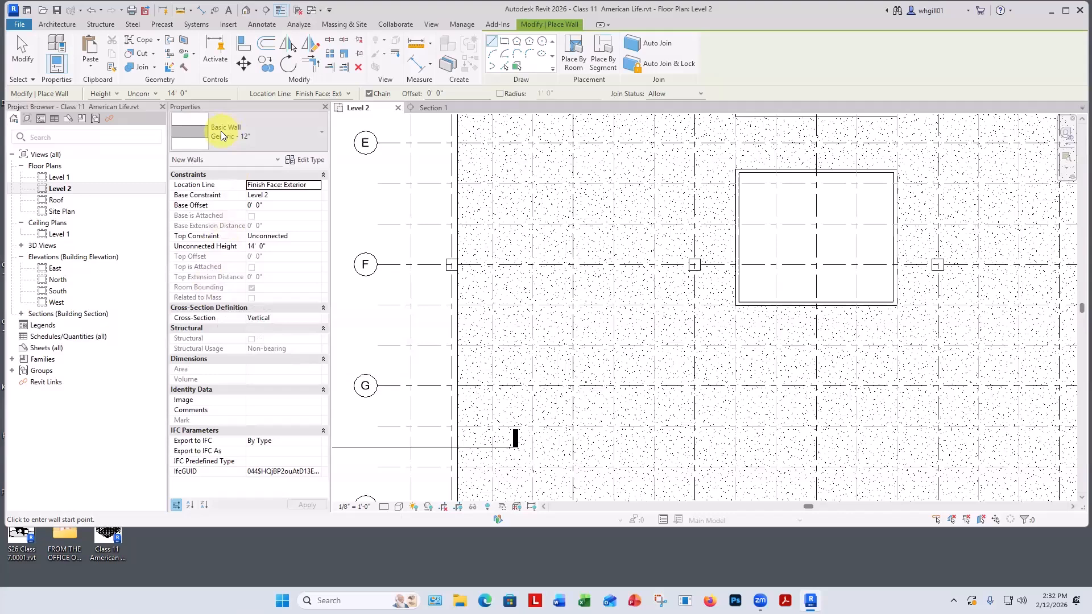
# Step: Duplicate the Generic - 12" wall type under the name AmLife exterior
pyautogui.click(309, 161)
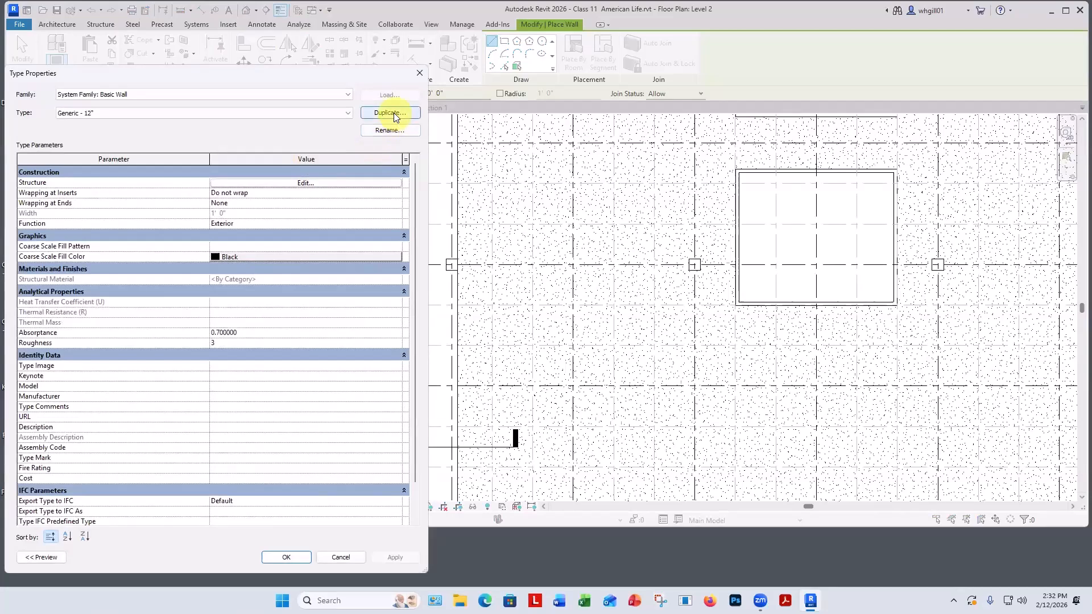
pyautogui.click(391, 113)
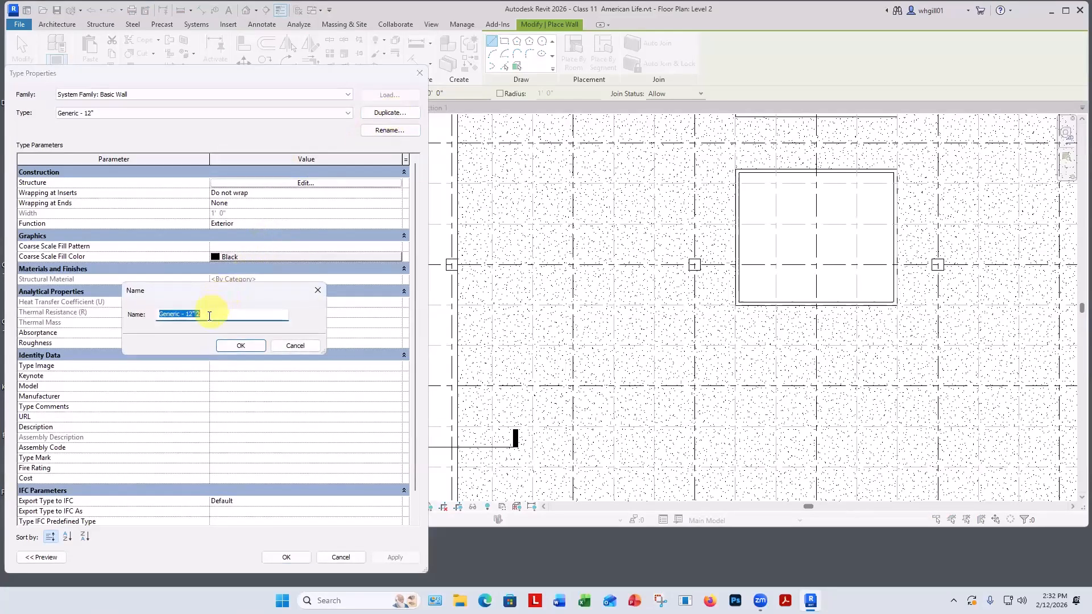
pyautogui.moveTo(208, 315); pyautogui.dragTo(143, 317)
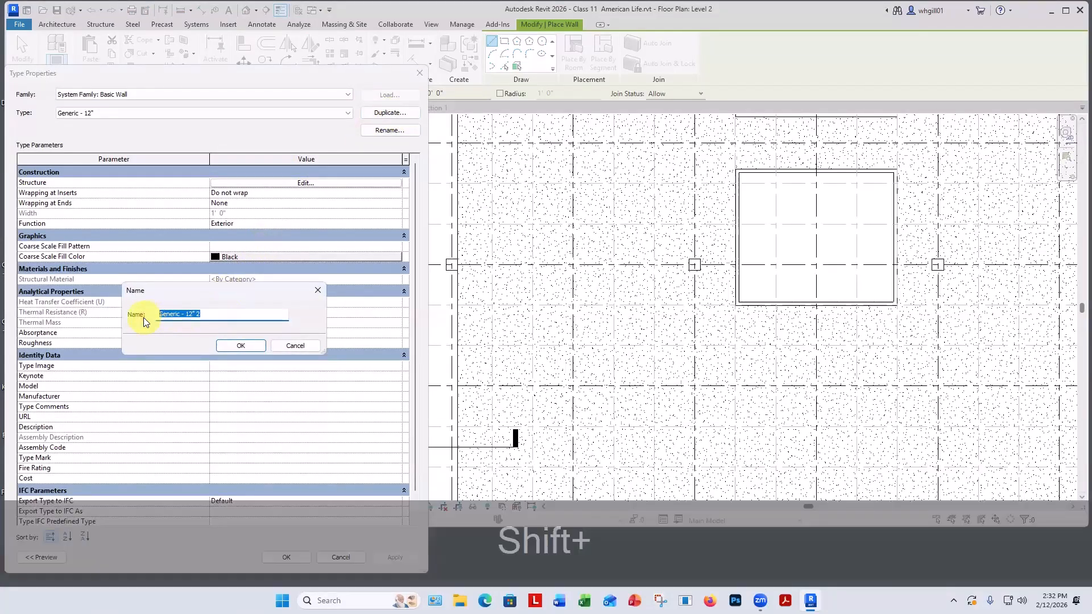
pyautogui.write('Am')
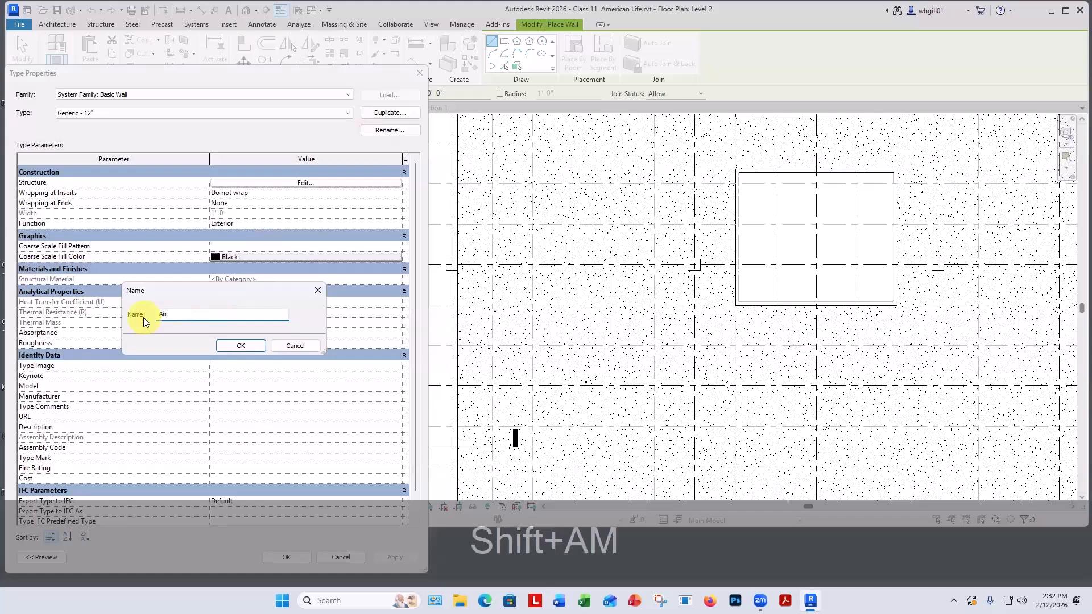
pyautogui.write('Life')
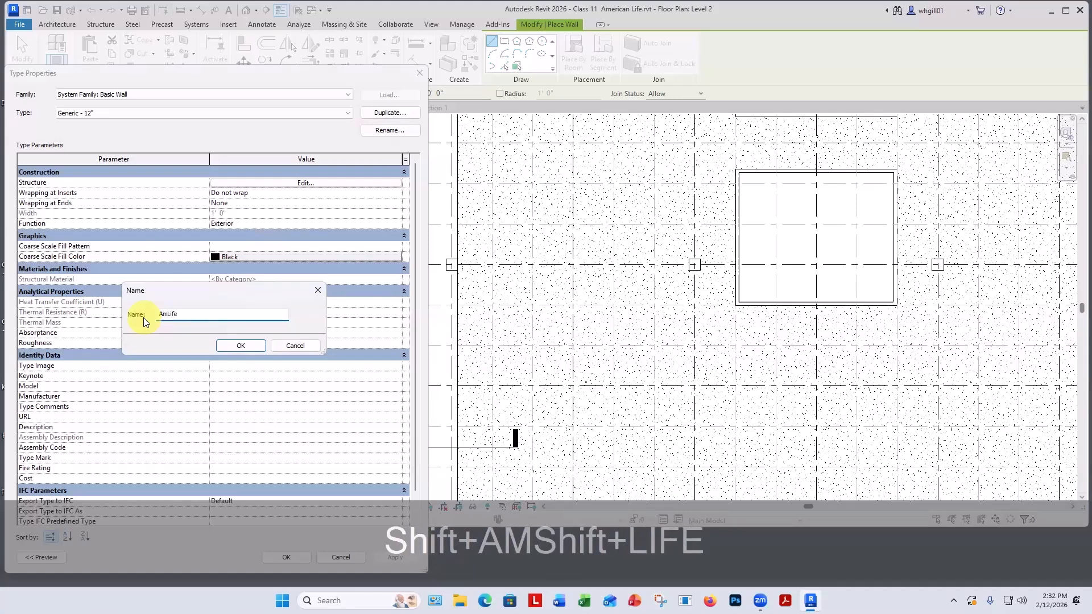
pyautogui.write(' e')
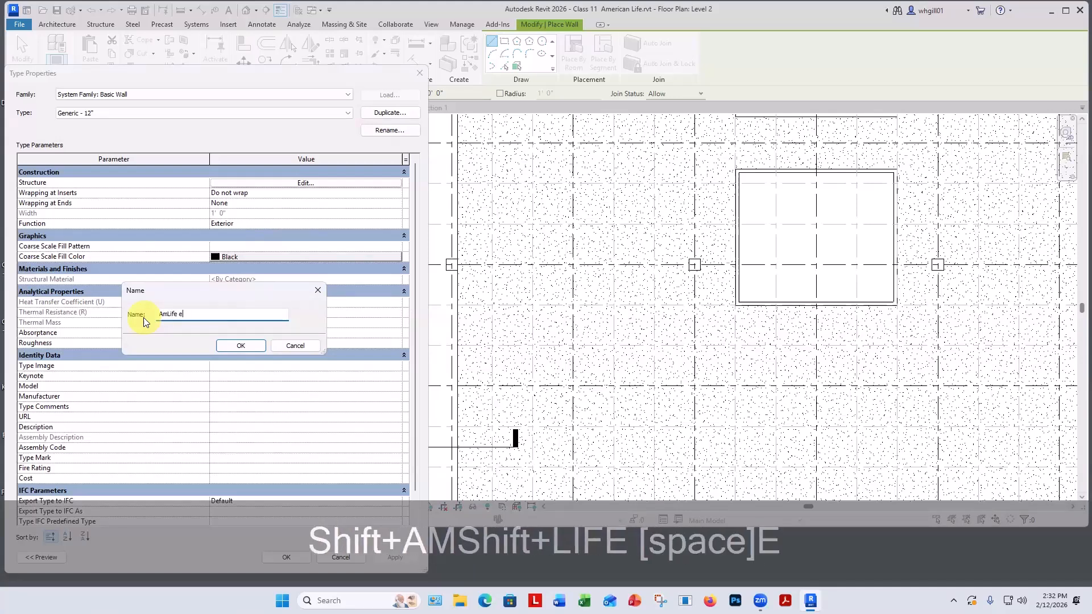
pyautogui.write('xterior')
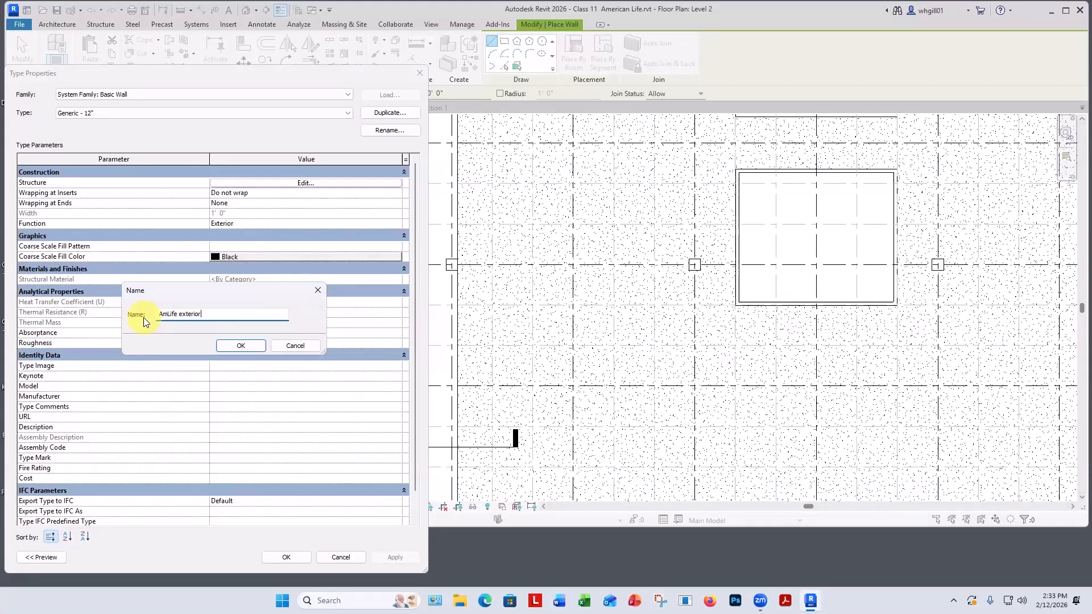
pyautogui.click(240, 347)
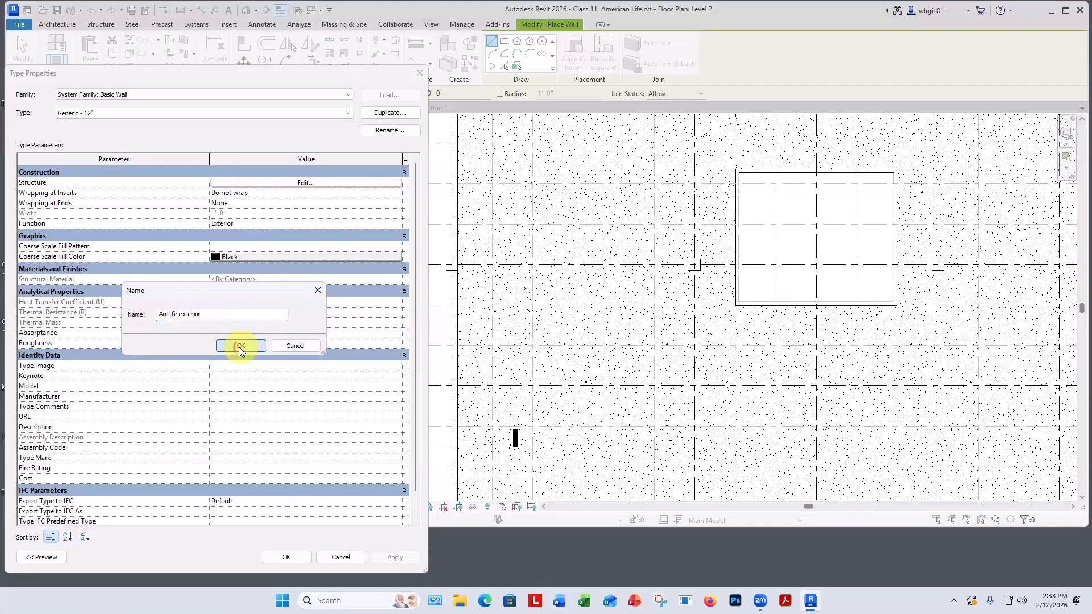
# Step: Set the structure layer thickness of the AmLife exterior wall type to 2' and accept the type changes
pyautogui.click(256, 182)
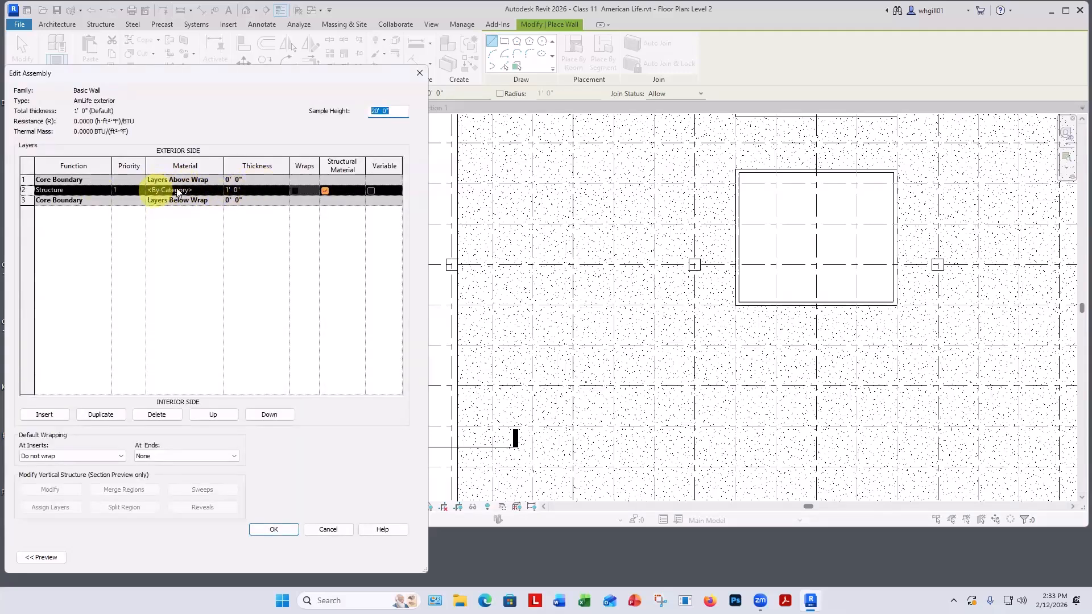
pyautogui.click(242, 190)
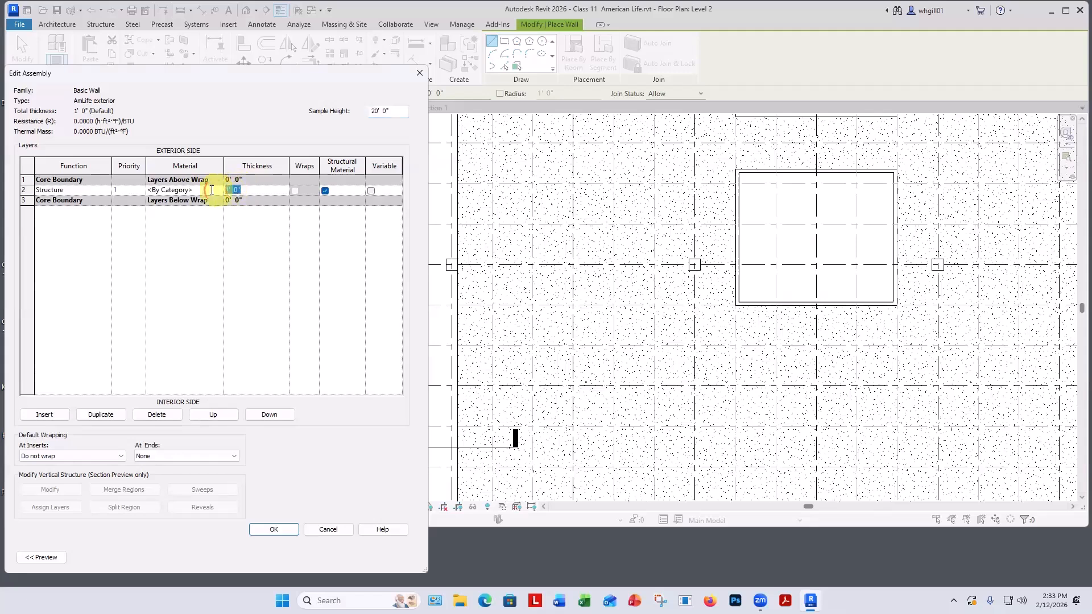
pyautogui.write('2')
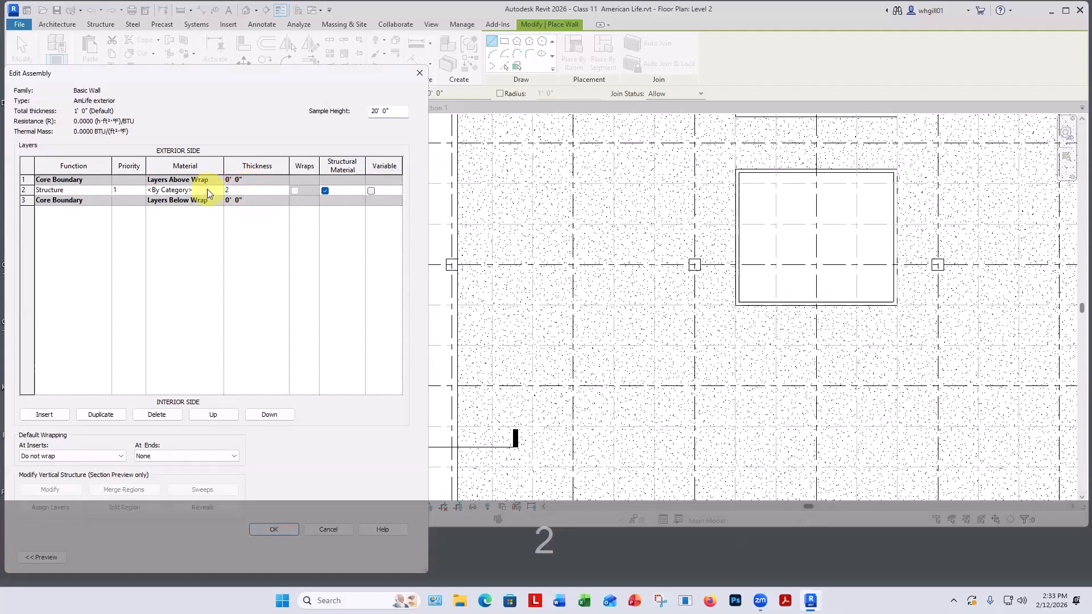
pyautogui.write("'")
pyautogui.press('Return')
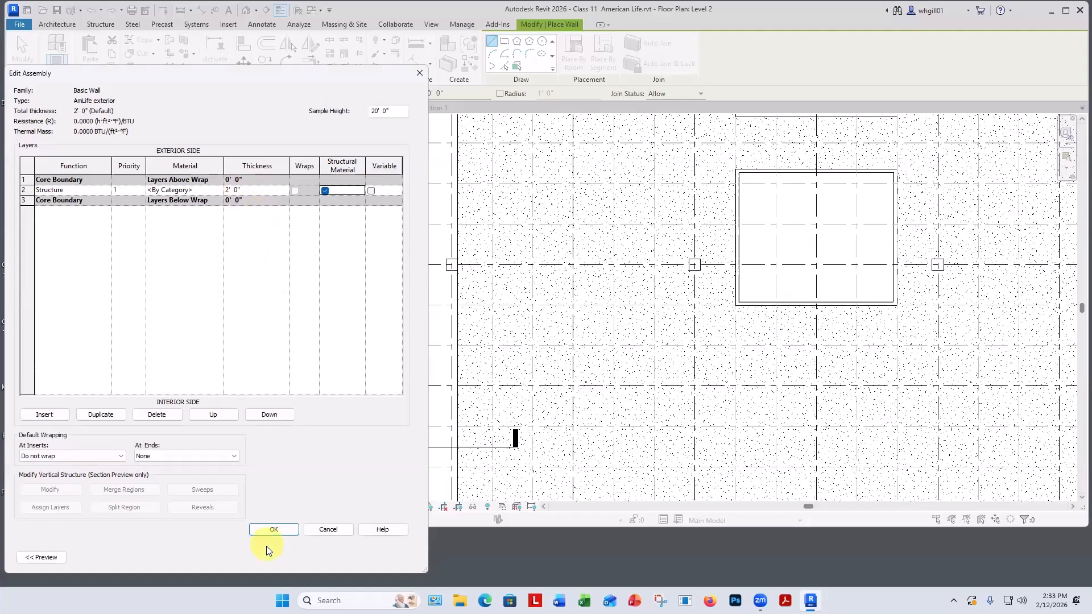
pyautogui.click(272, 532)
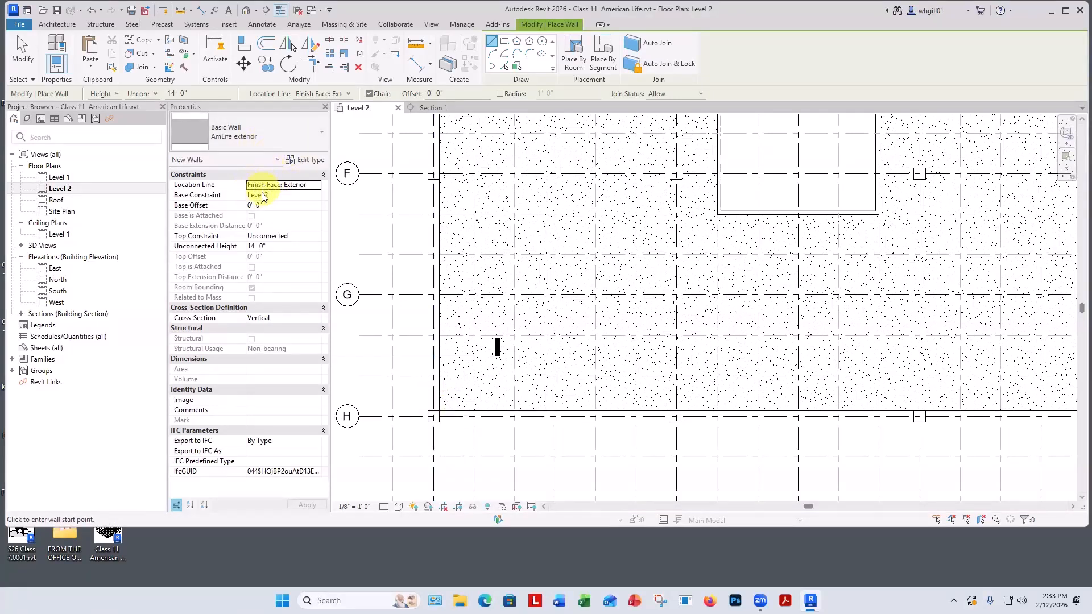
# Step: Set the top constraint of the new AmLife exterior wall to Up to level: Roof
pyautogui.click(312, 236)
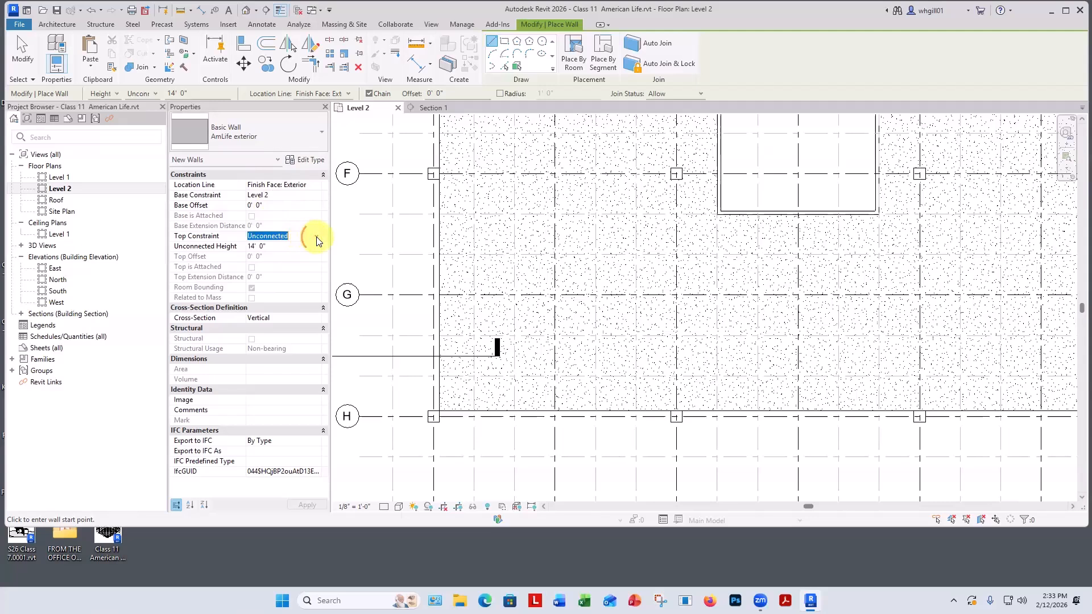
pyautogui.click(317, 236)
pyautogui.scroll(-1, 316, 275)
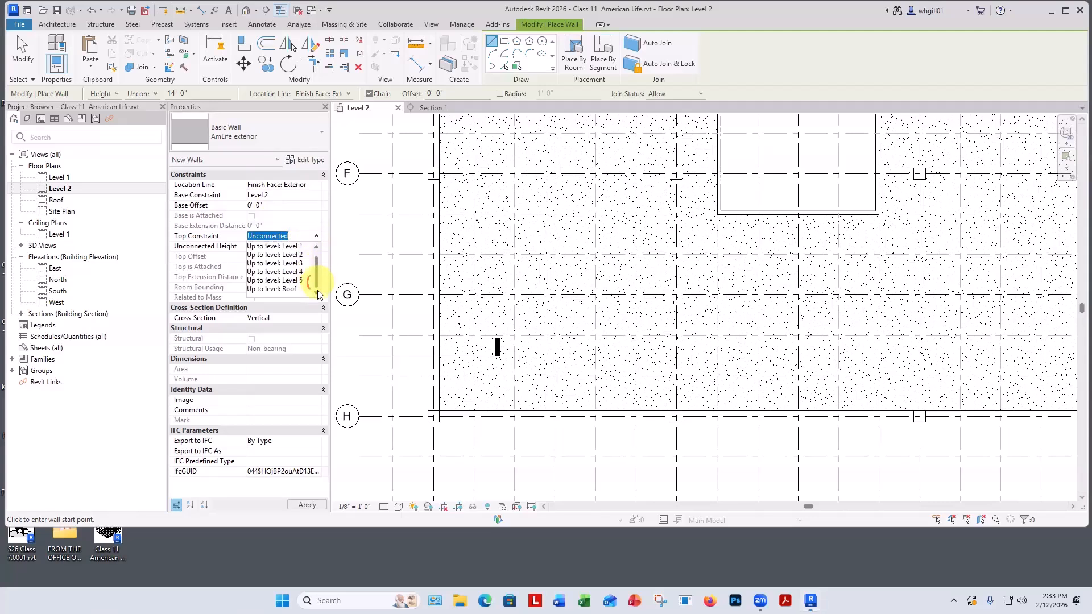
pyautogui.click(286, 290)
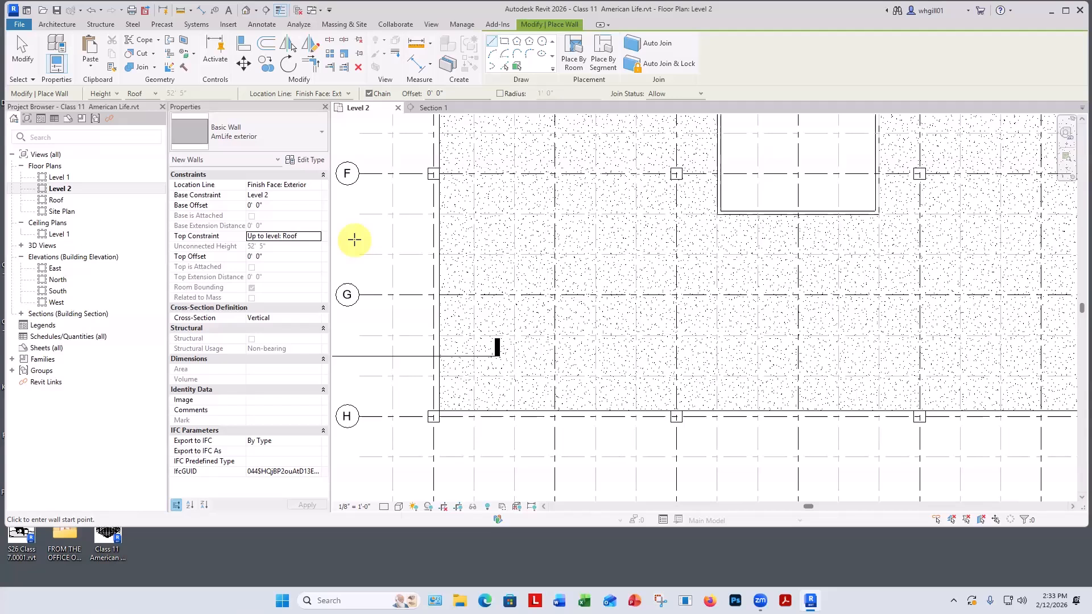
# Step: Restart the Wall command with the AmLife exterior type and set its location line to Wall Centerline
pyautogui.click(246, 138)
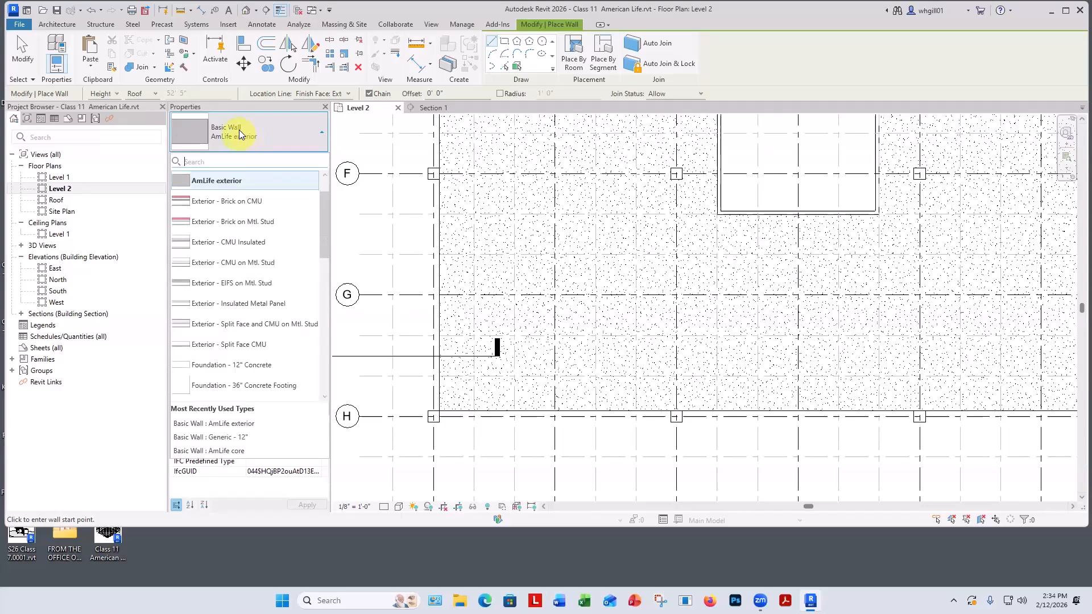
pyautogui.press('Escape')
pyautogui.press('Escape')
pyautogui.press('w')
pyautogui.press('a')
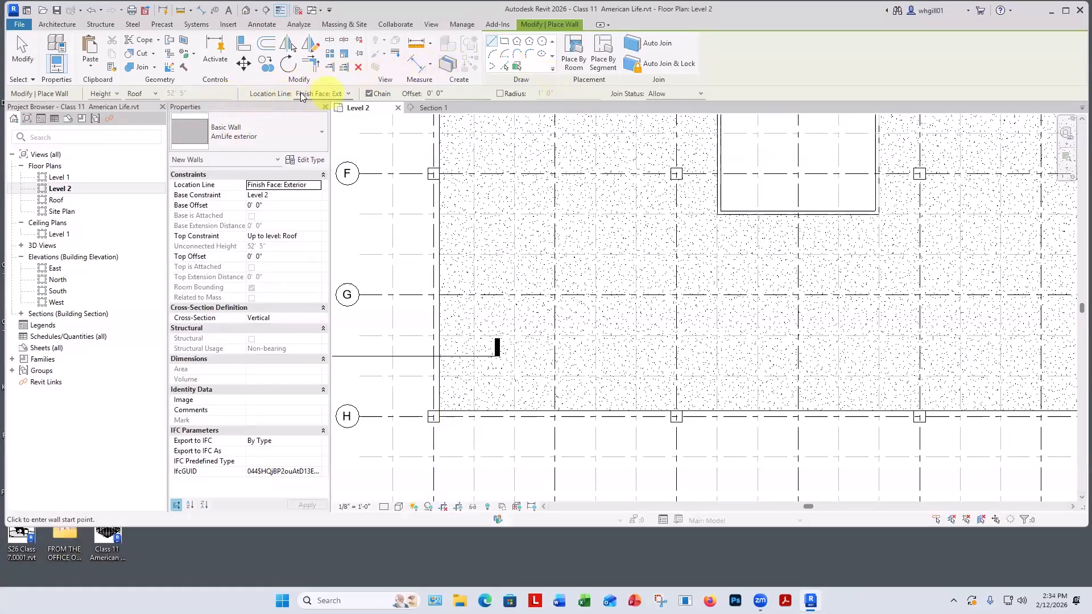
pyautogui.click(320, 94)
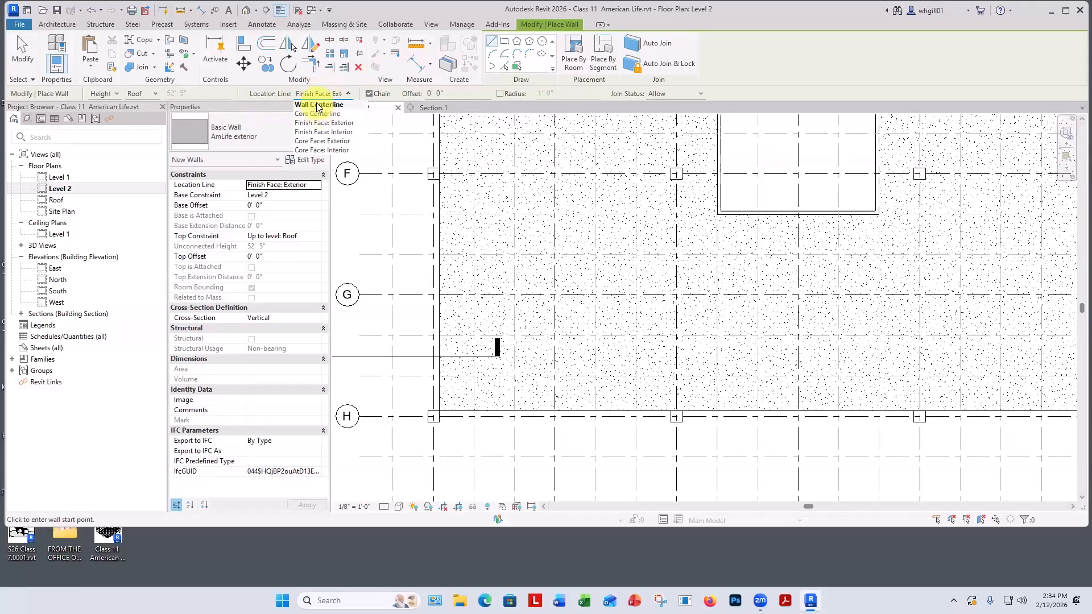
pyautogui.click(318, 105)
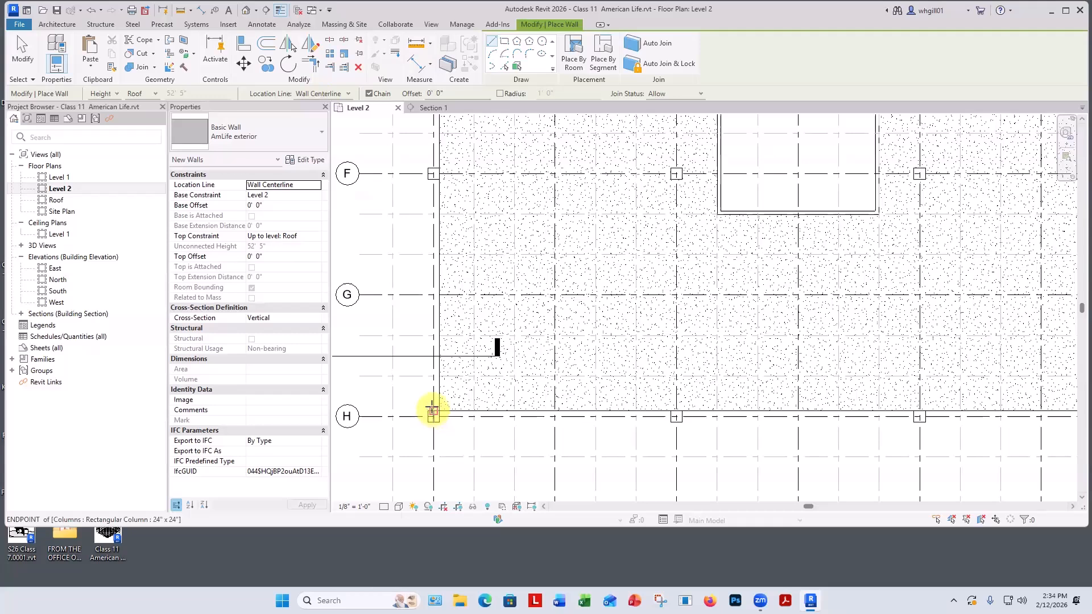
# Step: Draw an AmLife exterior wall from the corner column on grid H to the next column on grid F, then end the command
pyautogui.scroll(2, 432, 409)
pyautogui.scroll(-5, 431, 407)
pyautogui.scroll(3, 659, 443)
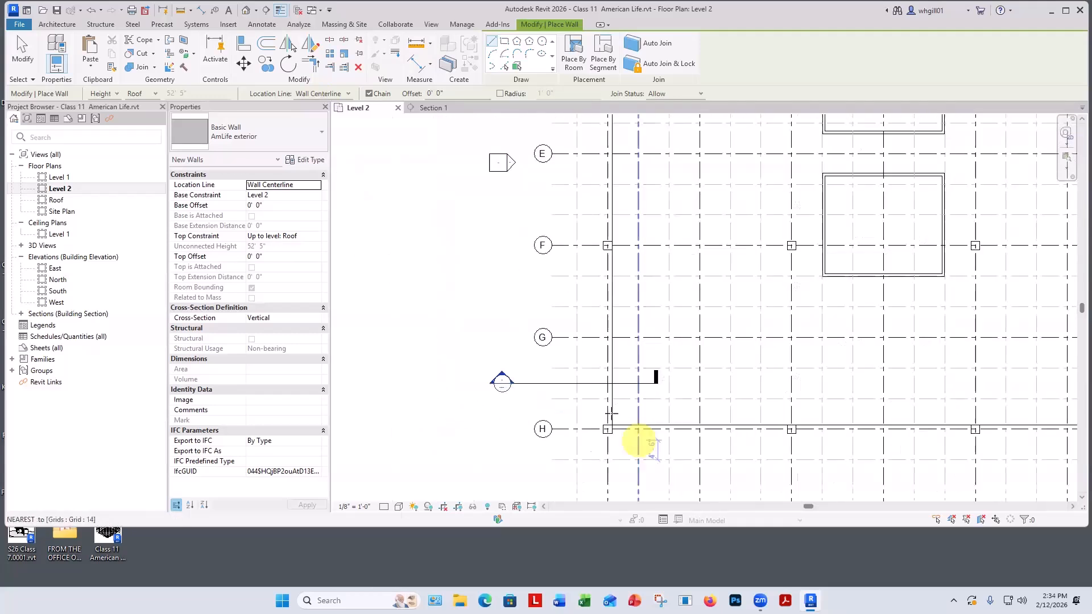
pyautogui.scroll(3, 611, 413)
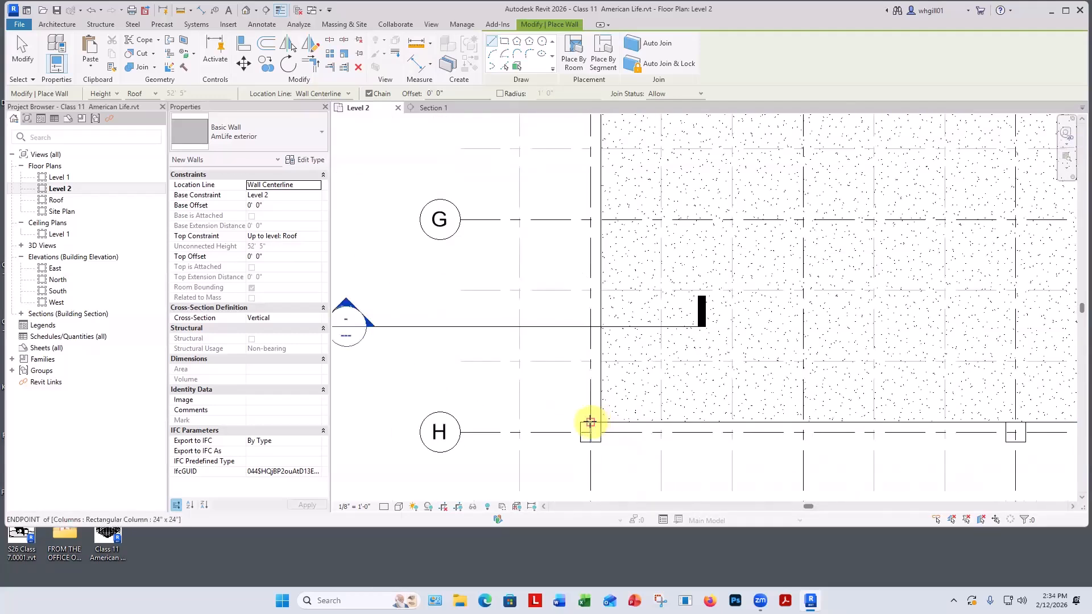
pyautogui.scroll(2, 590, 422)
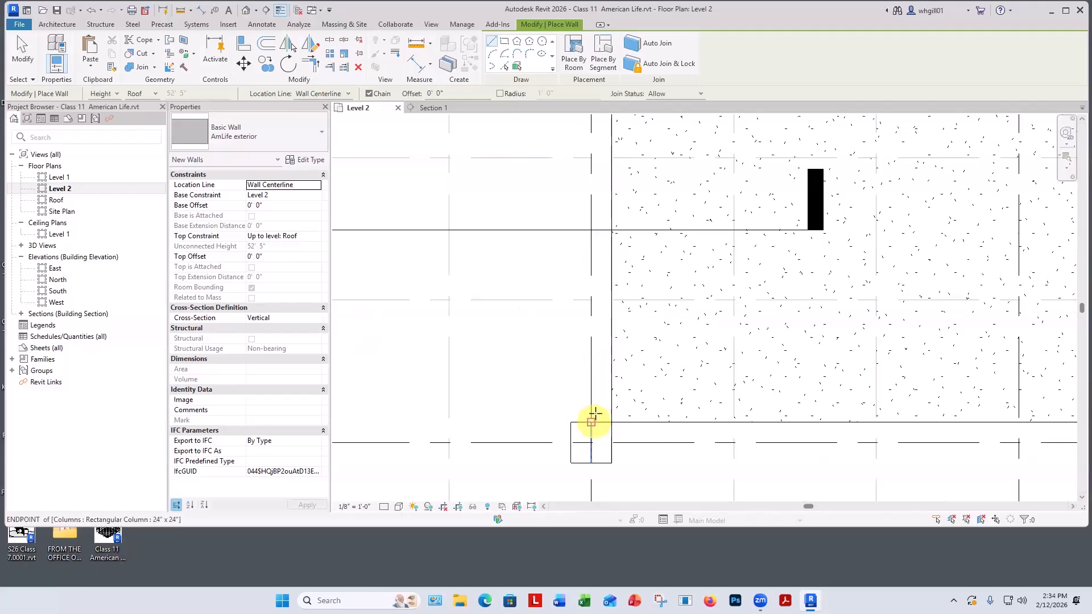
pyautogui.click(591, 422)
pyautogui.moveTo(585, 221); pyautogui.dragTo(549, 501, button='middle')
pyautogui.moveTo(541, 162); pyautogui.dragTo(565, 430, button='middle')
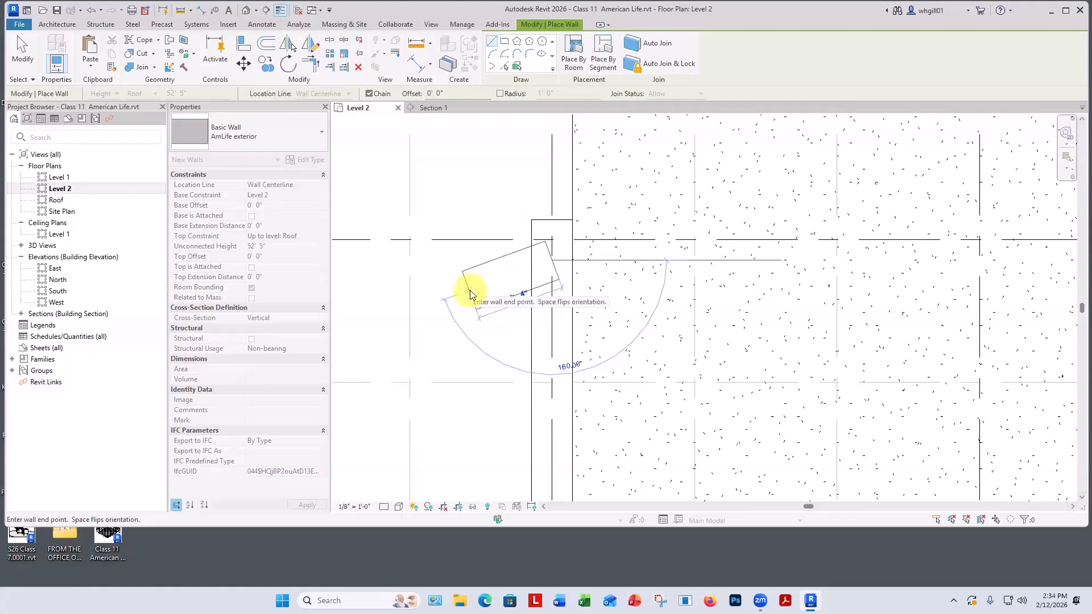
pyautogui.press('Escape')
pyautogui.press('Escape')
# Step: Open the default 3D view, examine the new exterior wall between the corner column and its neighbour, and delete that wall
pyautogui.scroll(-5, 467, 309)
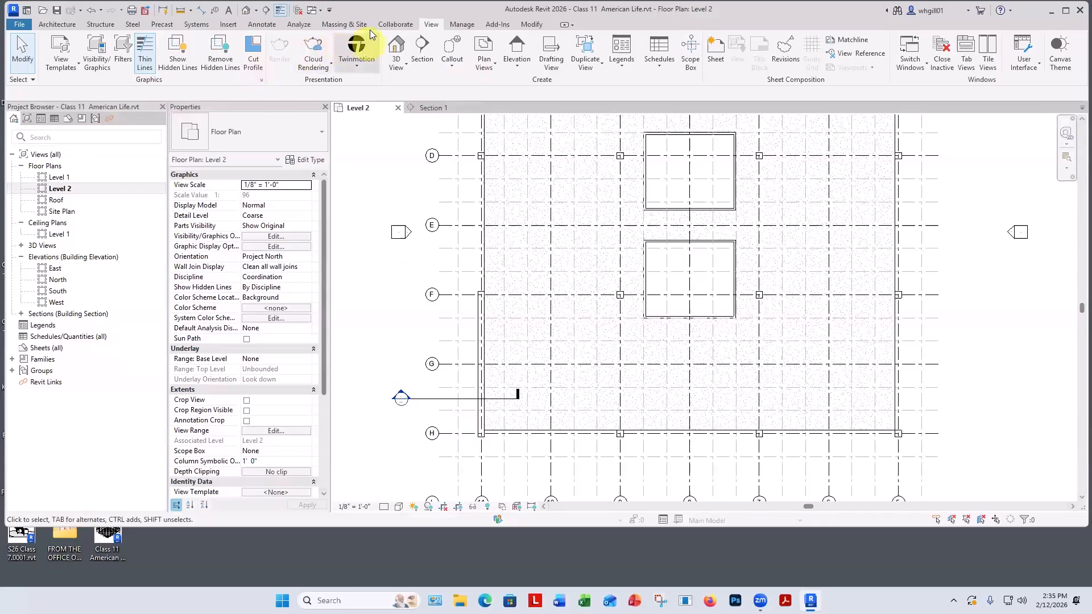
pyautogui.click(398, 62)
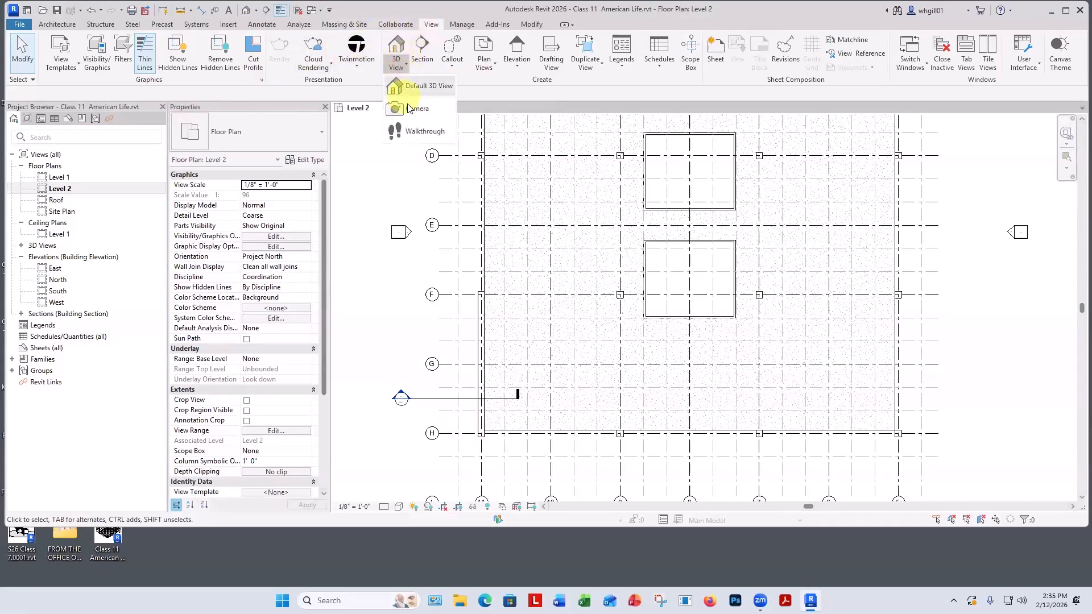
pyautogui.click(409, 88)
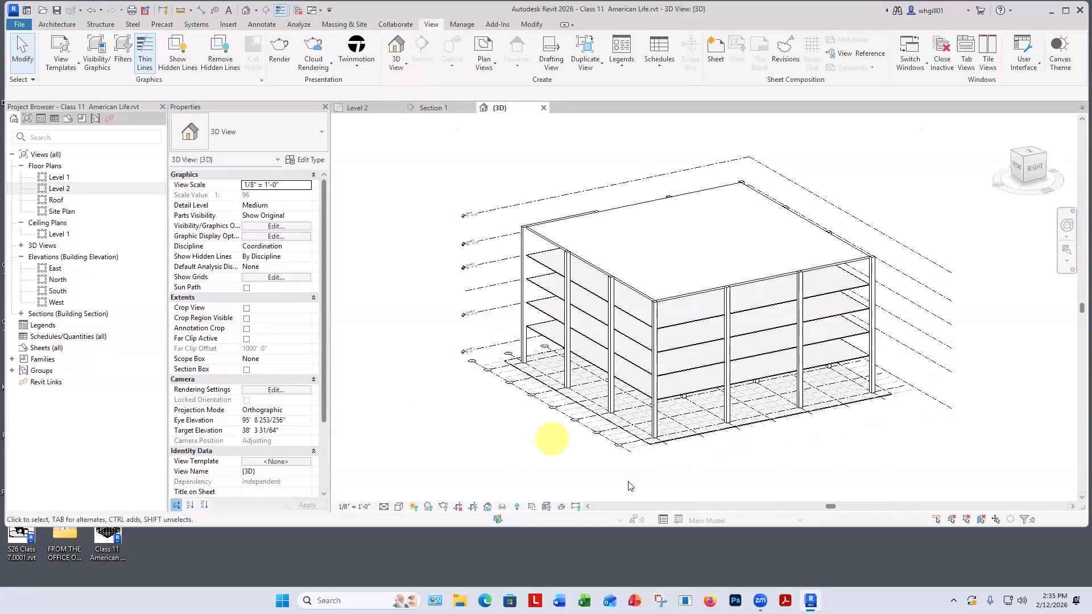
pyautogui.keyDown('shift'); pyautogui.moveTo(551, 504); pyautogui.dragTo(605, 439, button='middle'); pyautogui.keyUp('shift')
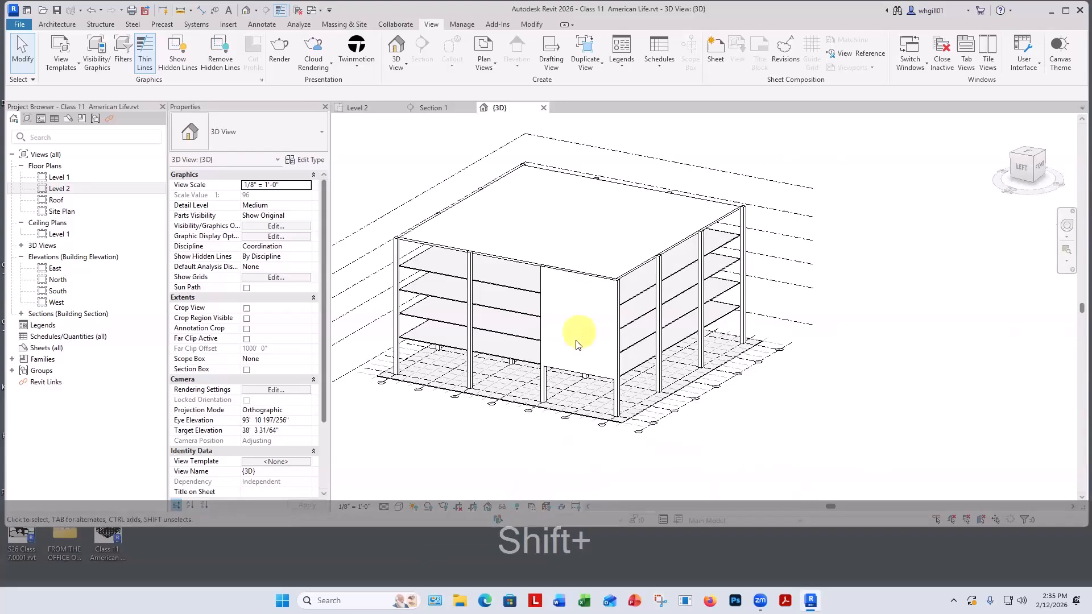
pyautogui.scroll(3, 576, 341)
pyautogui.scroll(2, 576, 341)
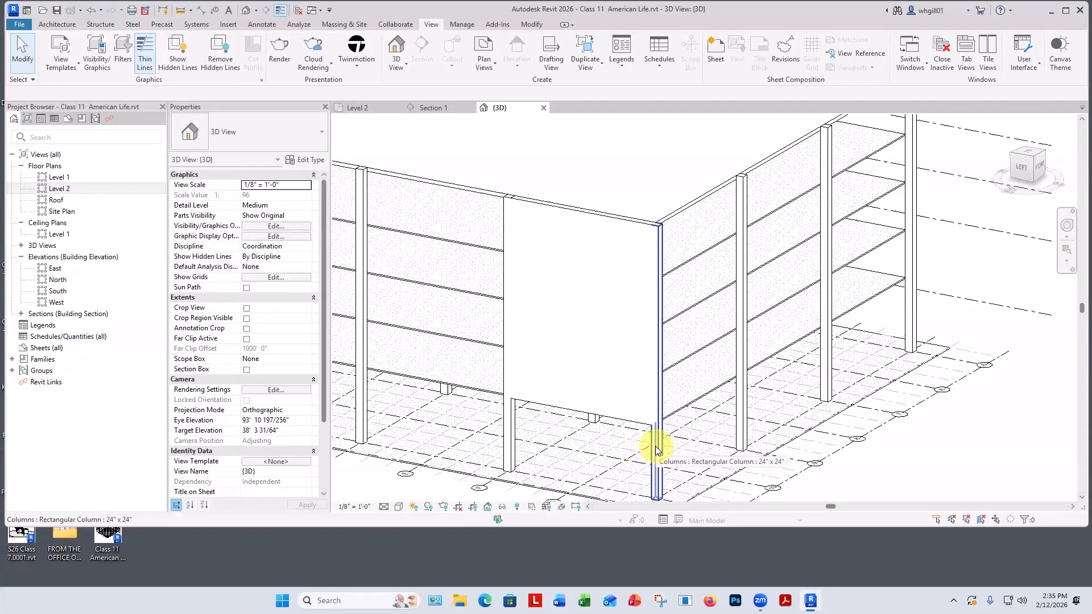
pyautogui.click(566, 413)
pyautogui.press('Escape')
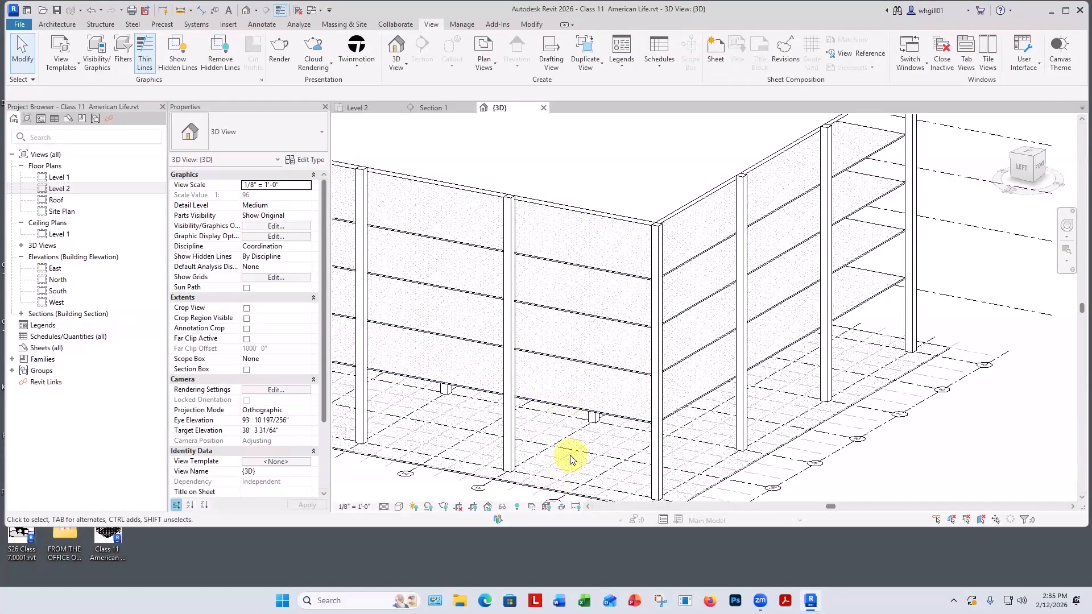
# Step: Open the 24" x 24" Rectangular Column family for editing and turn off Automatically joins geometry to walls
pyautogui.click(511, 441)
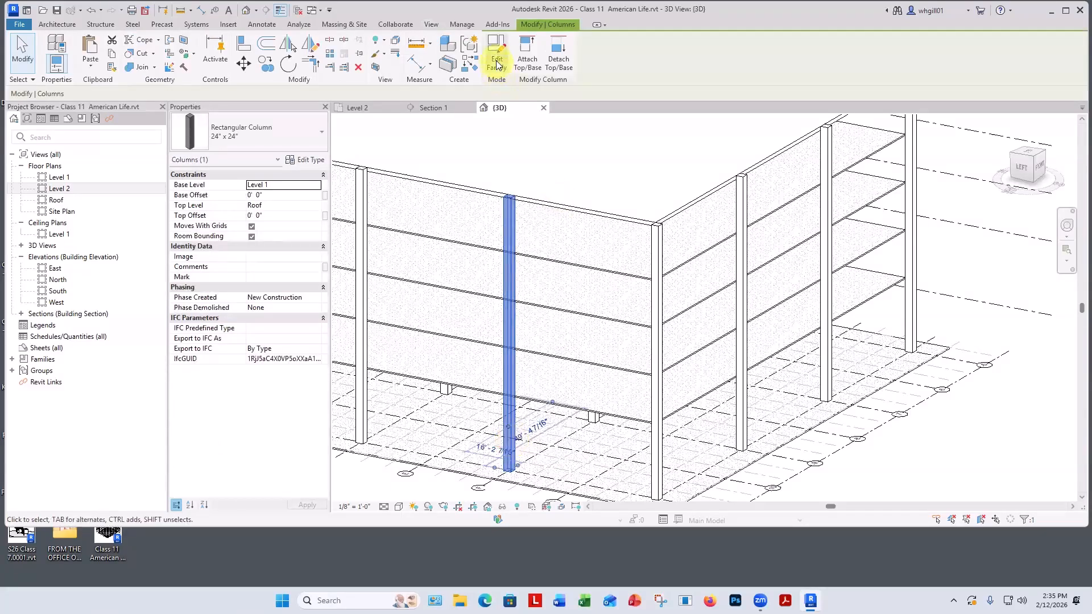
pyautogui.click(496, 62)
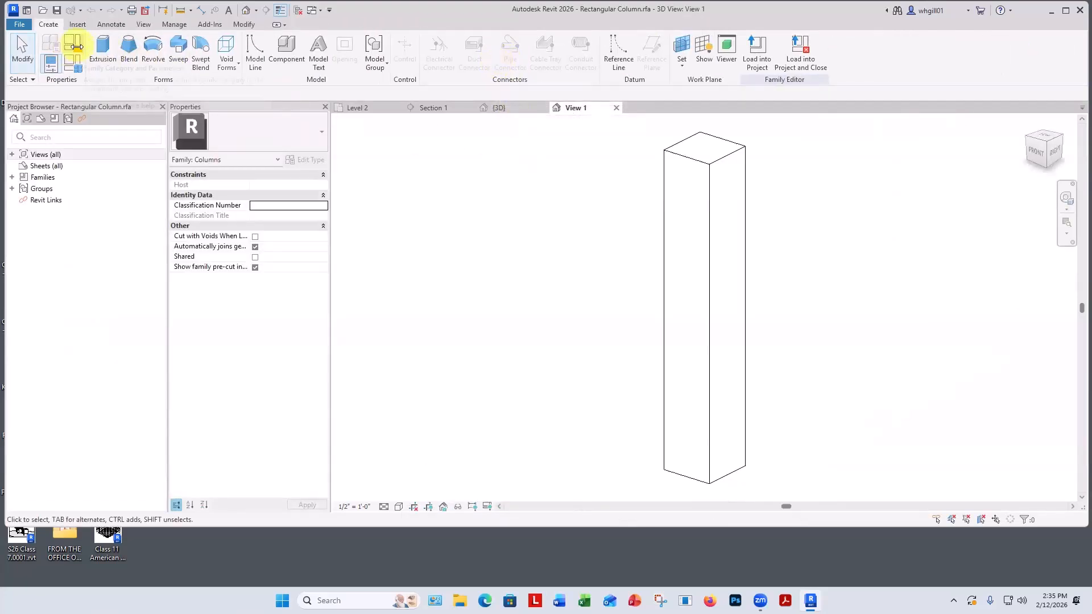
pyautogui.click(77, 46)
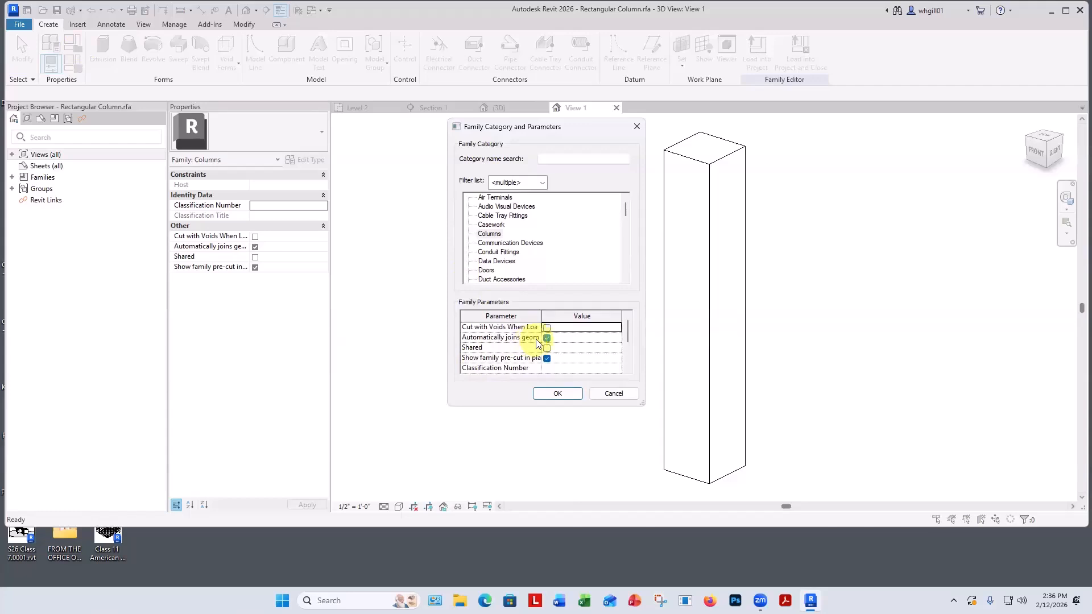
pyautogui.moveTo(541, 315); pyautogui.dragTo(571, 315)
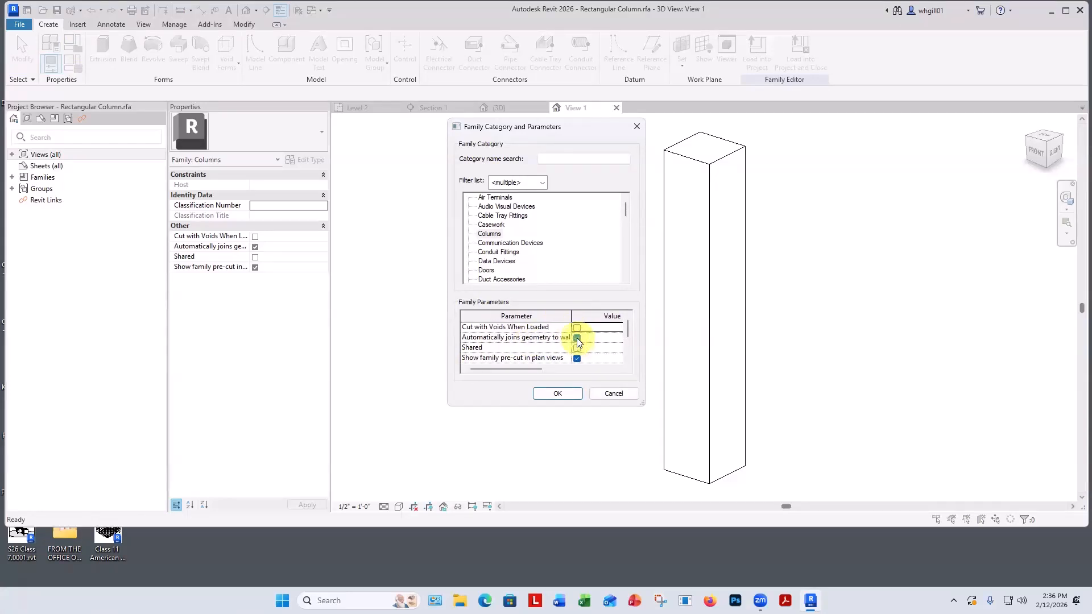
pyautogui.click(577, 339)
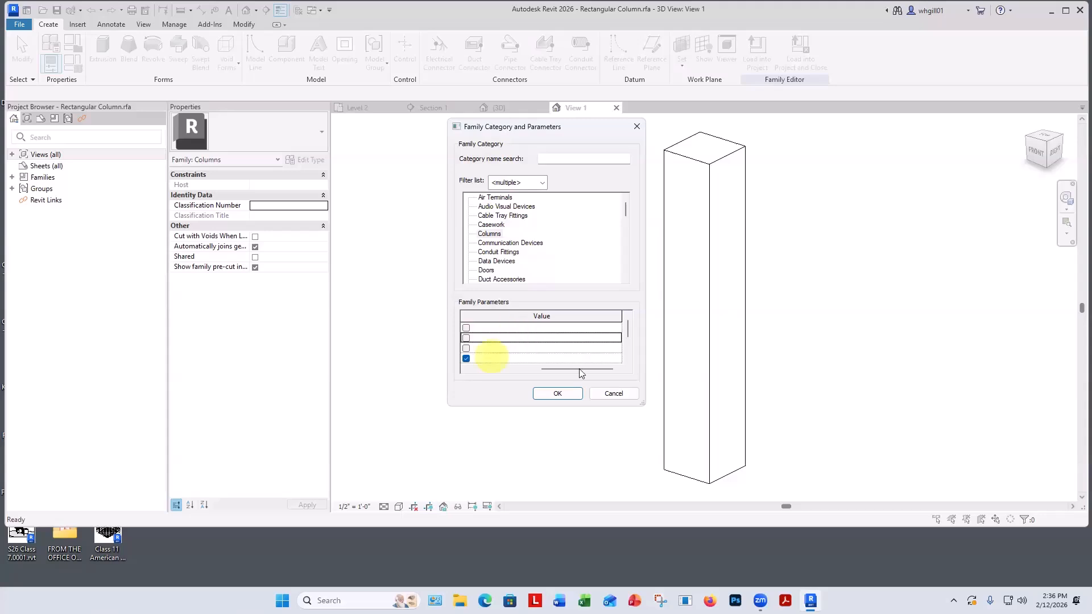
pyautogui.moveTo(569, 368); pyautogui.dragTo(500, 368)
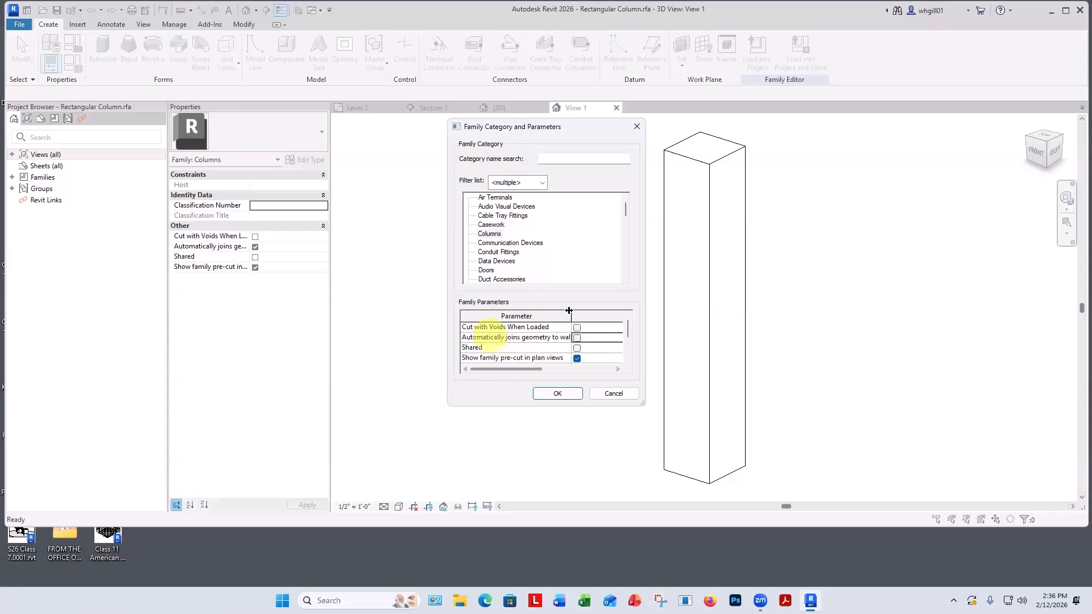
pyautogui.moveTo(569, 310); pyautogui.dragTo(595, 311)
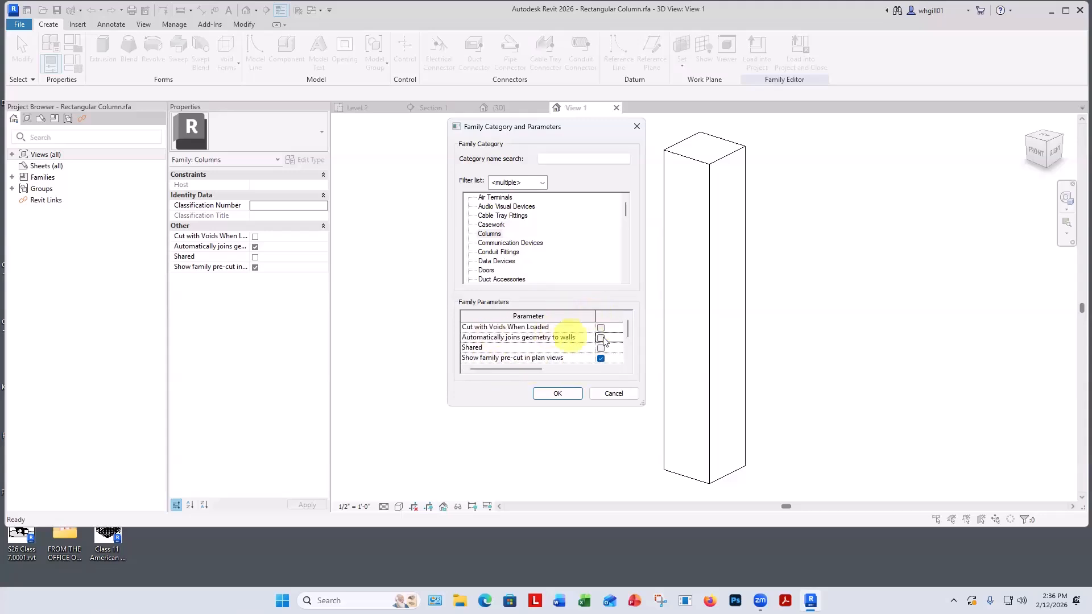
pyautogui.click(560, 394)
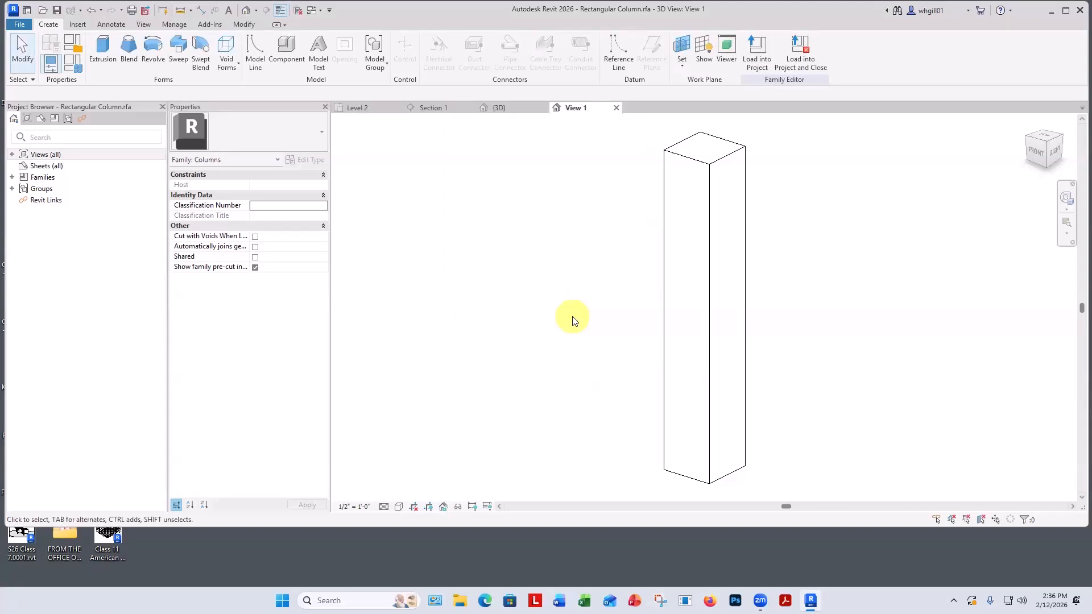
# Step: Load the column family into the project and close it without saving, overwriting the existing version and its parameter values
pyautogui.click(800, 49)
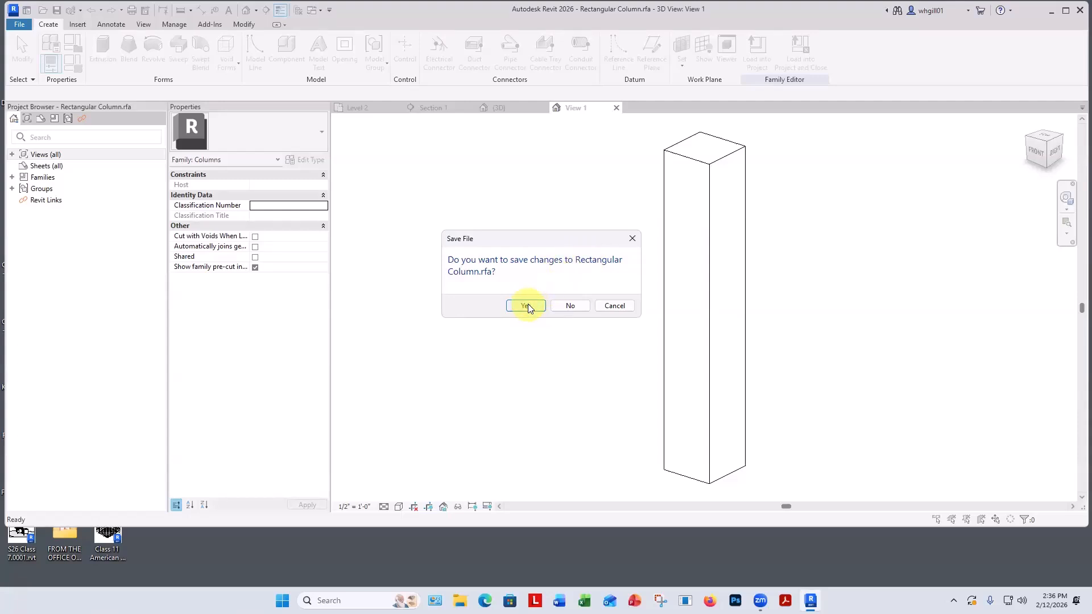
pyautogui.click(570, 306)
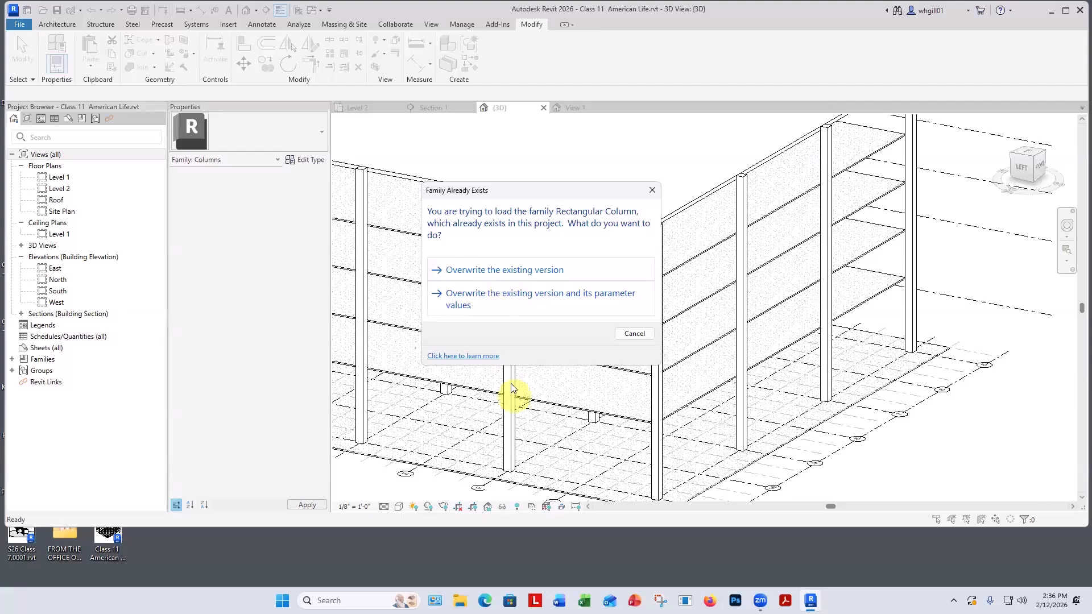
pyautogui.click(504, 298)
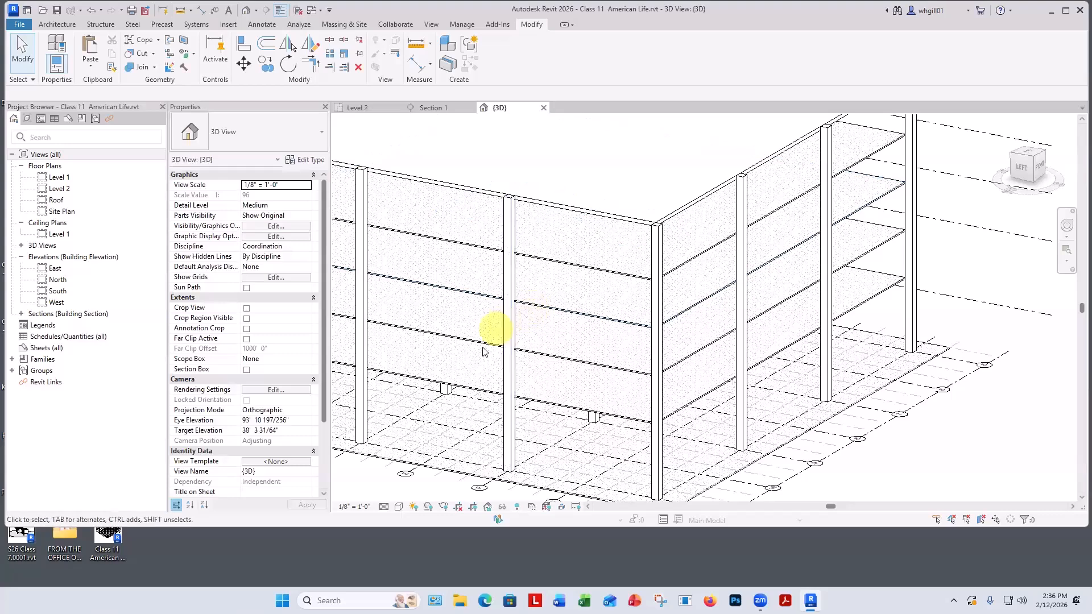
# Step: Return to the Level 2 floor plan and start an AmLife exterior wall with its top constraint at Up to level: Level 3
pyautogui.doubleClick(59, 188)
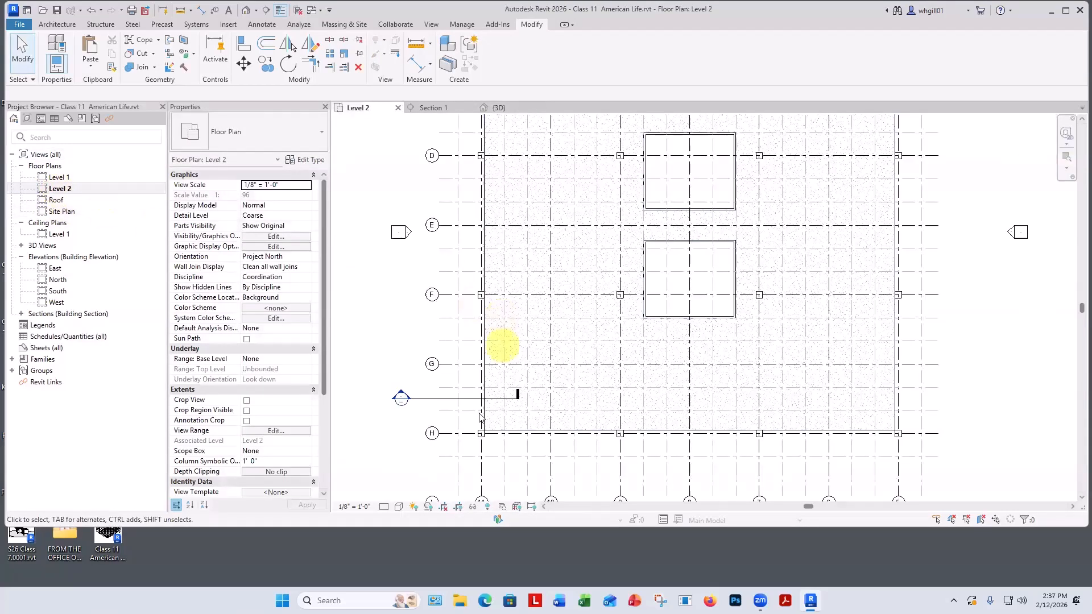
pyautogui.scroll(5, 479, 418)
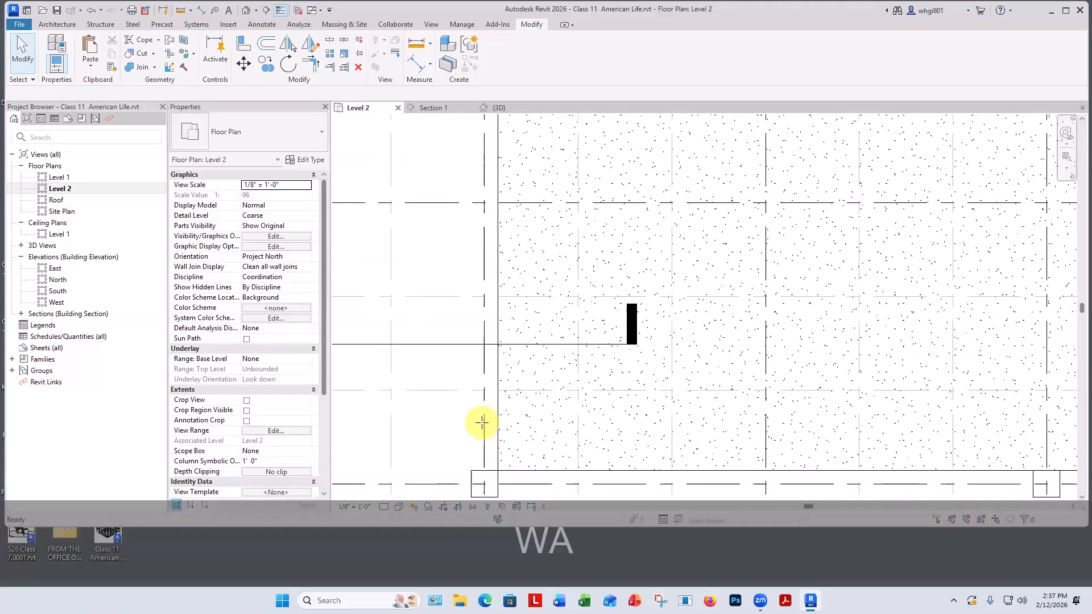
pyautogui.press('w')
pyautogui.press('a')
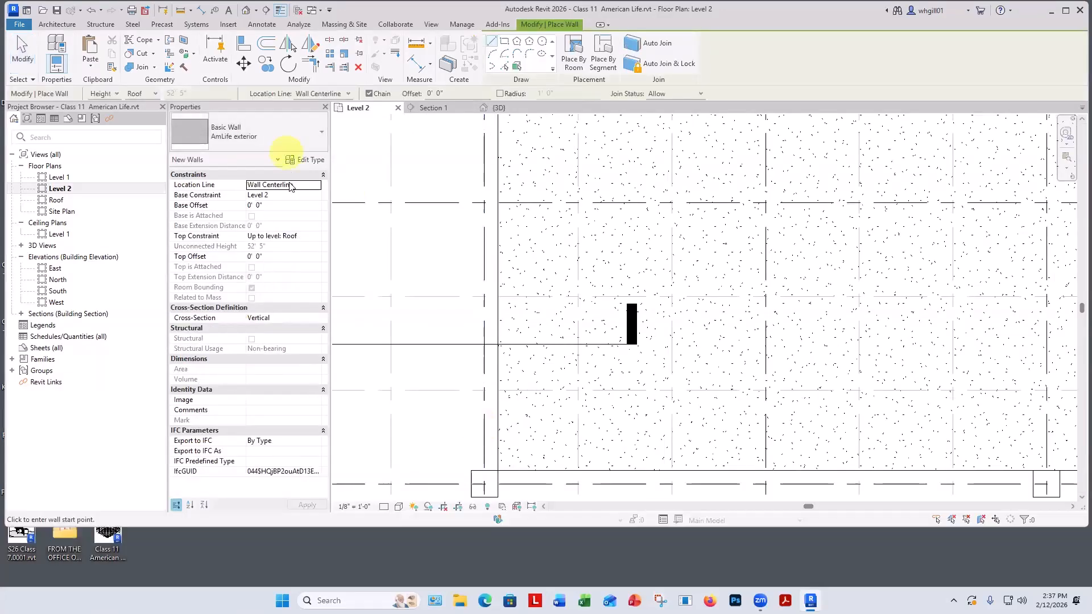
pyautogui.click(299, 236)
pyautogui.click(312, 236)
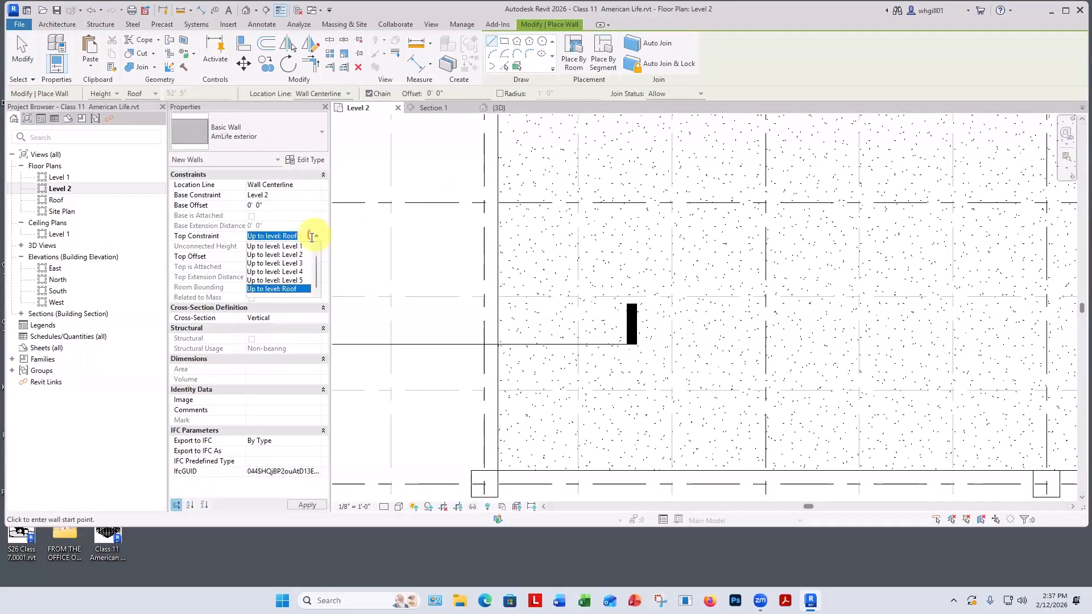
pyautogui.click(275, 263)
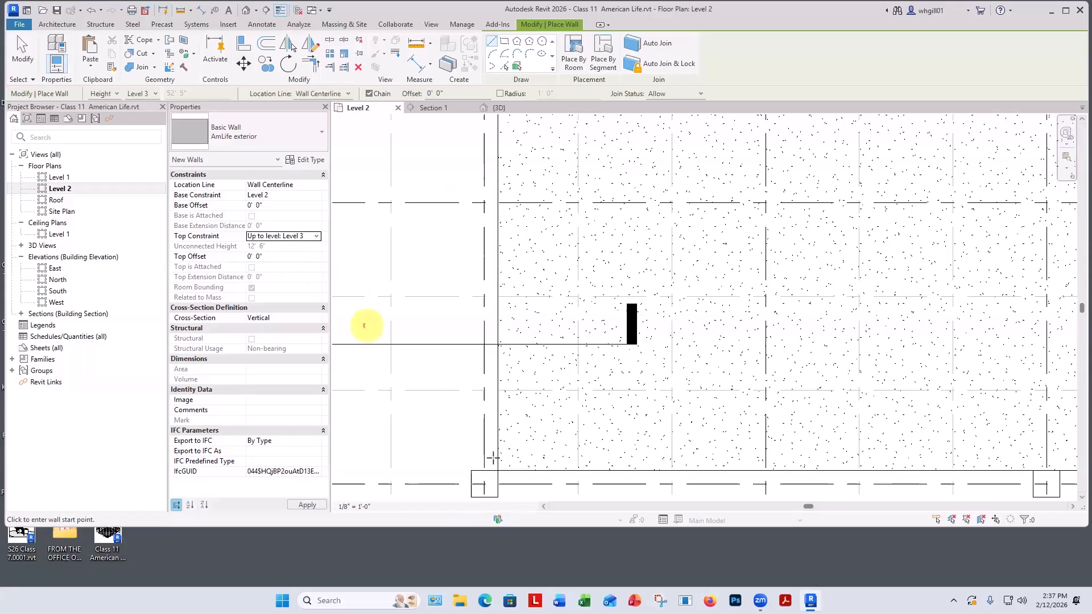
# Step: Draw the exterior wall from the inner face of the grid H corner column to the facing side of the grid F column
pyautogui.click(485, 470)
pyautogui.moveTo(485, 189)
pyautogui.mouseDown(button='middle')
pyautogui.moveTo(486, 353)
pyautogui.moveTo(467, 348)
pyautogui.mouseUp(button='middle')
pyautogui.click(459, 194)
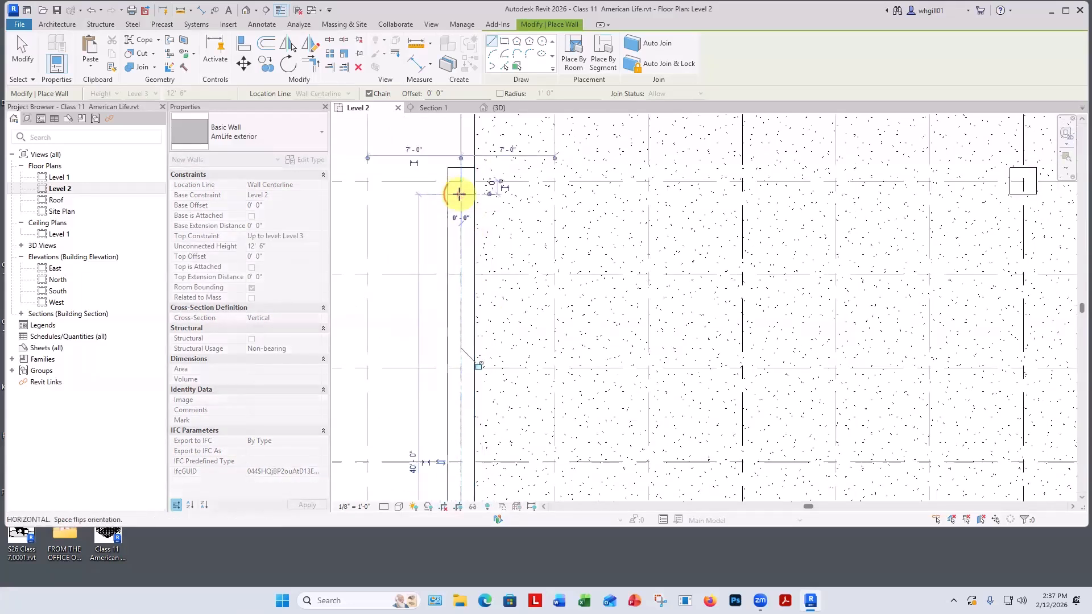
pyautogui.press('Escape')
pyautogui.press('Escape')
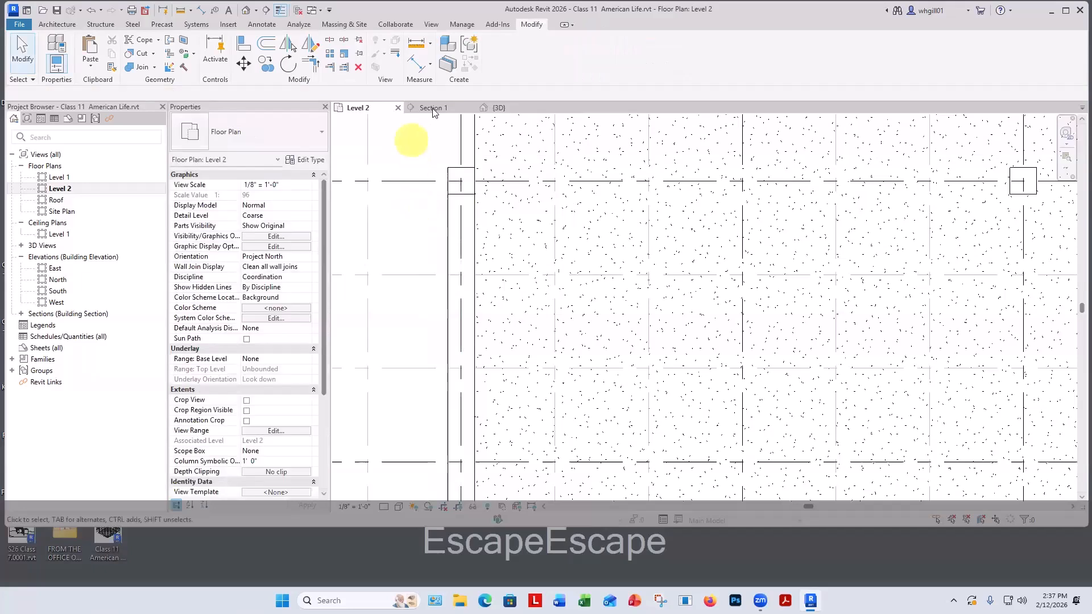
# Step: In the 3D view, set the top constraint of the exterior wall between the corner and grid F columns to Up to level: Roof
pyautogui.click(493, 107)
pyautogui.click(523, 316)
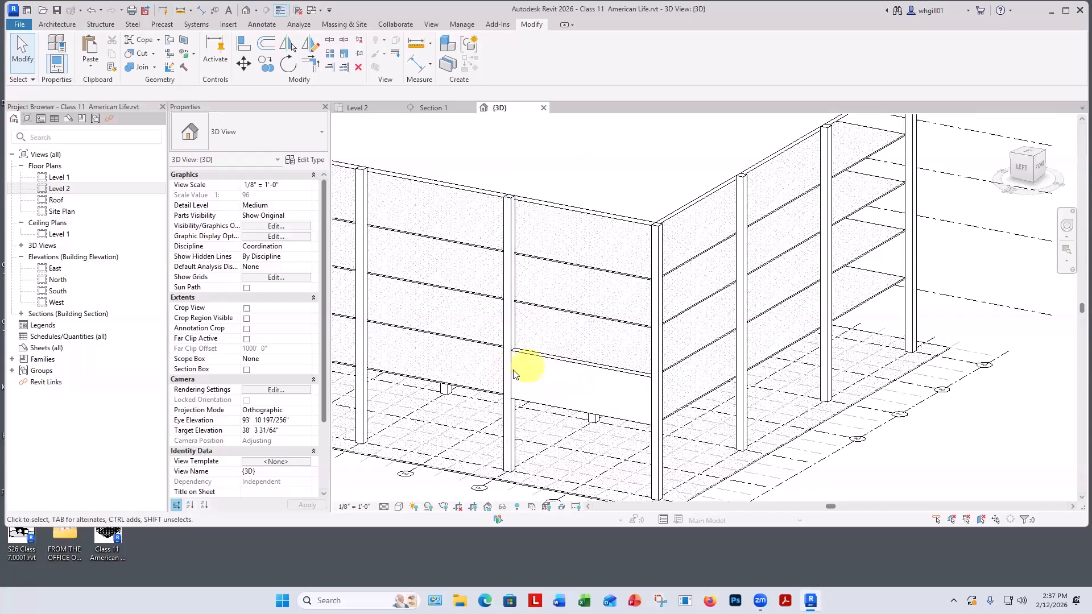
pyautogui.click(551, 363)
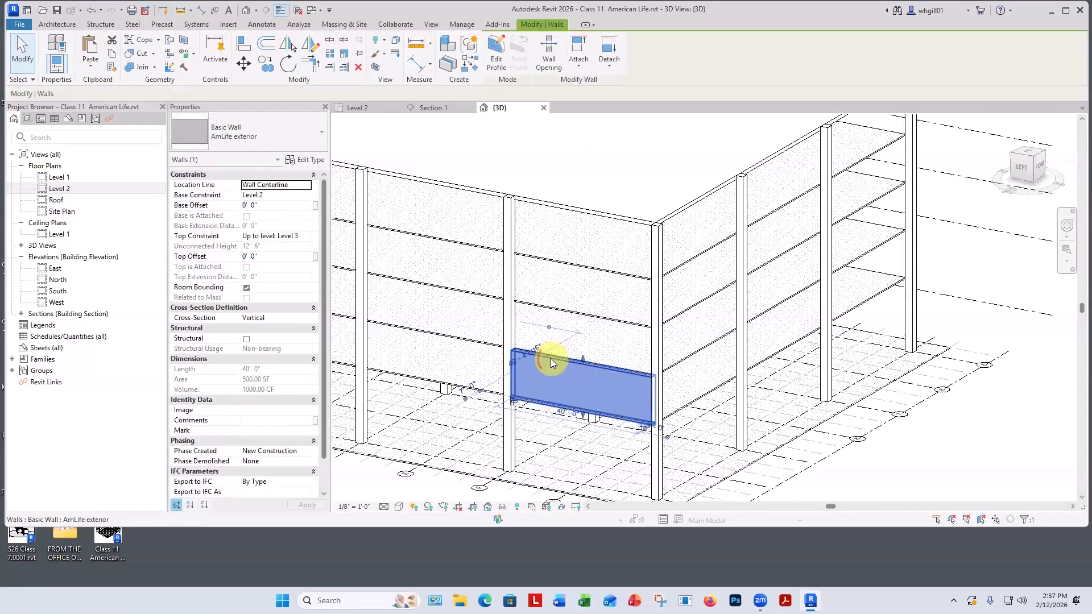
pyautogui.click(305, 235)
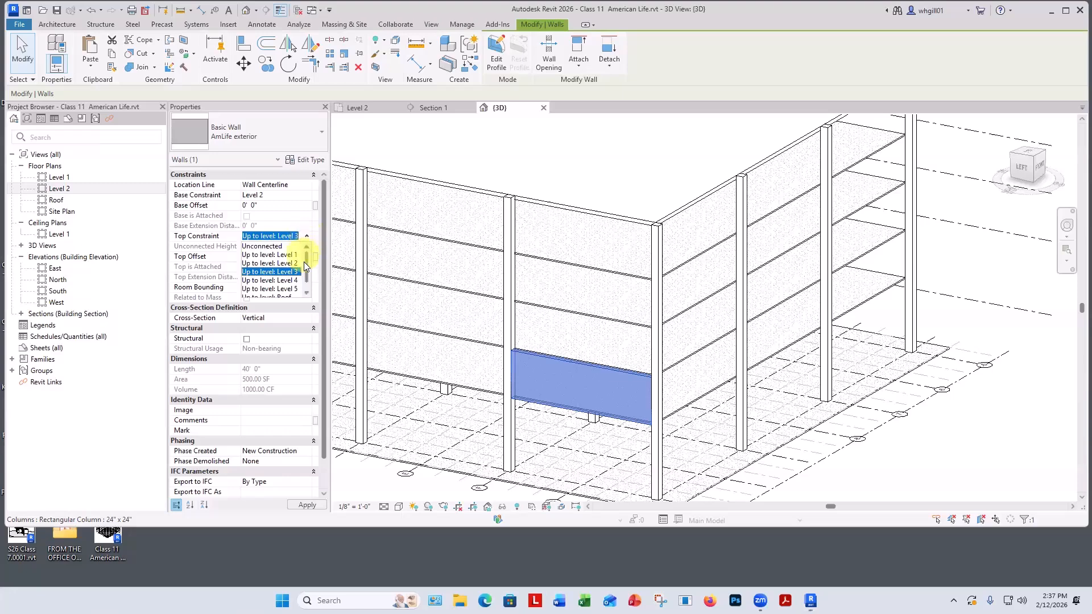
pyautogui.scroll(-1, 300, 267)
pyautogui.click(273, 288)
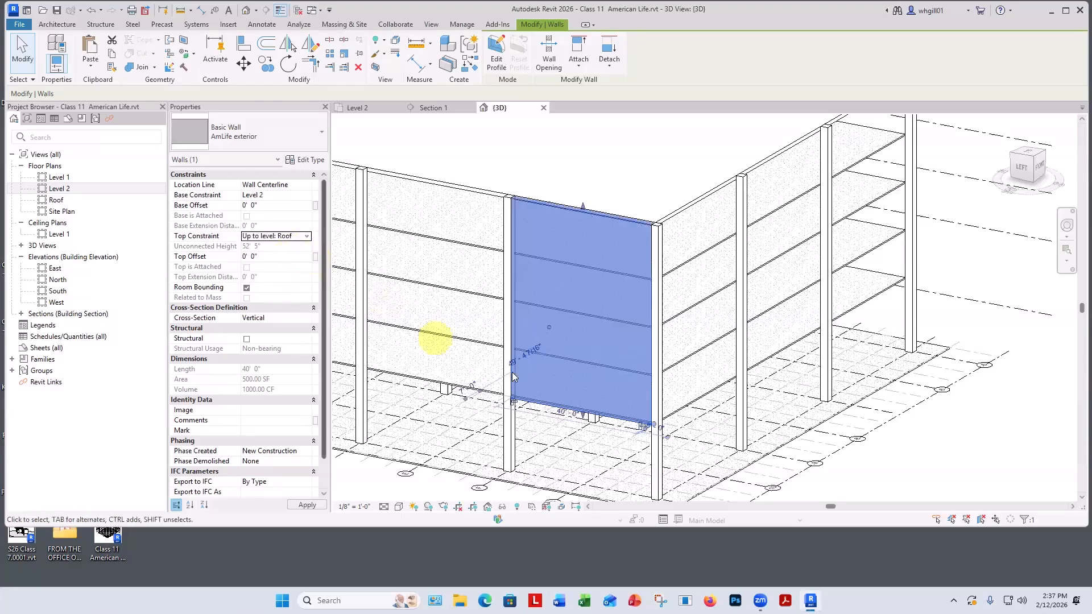
pyautogui.click(940, 468)
pyautogui.keyDown('shift'); pyautogui.moveTo(940, 468); pyautogui.dragTo(938, 446, button='middle'); pyautogui.keyUp('shift')
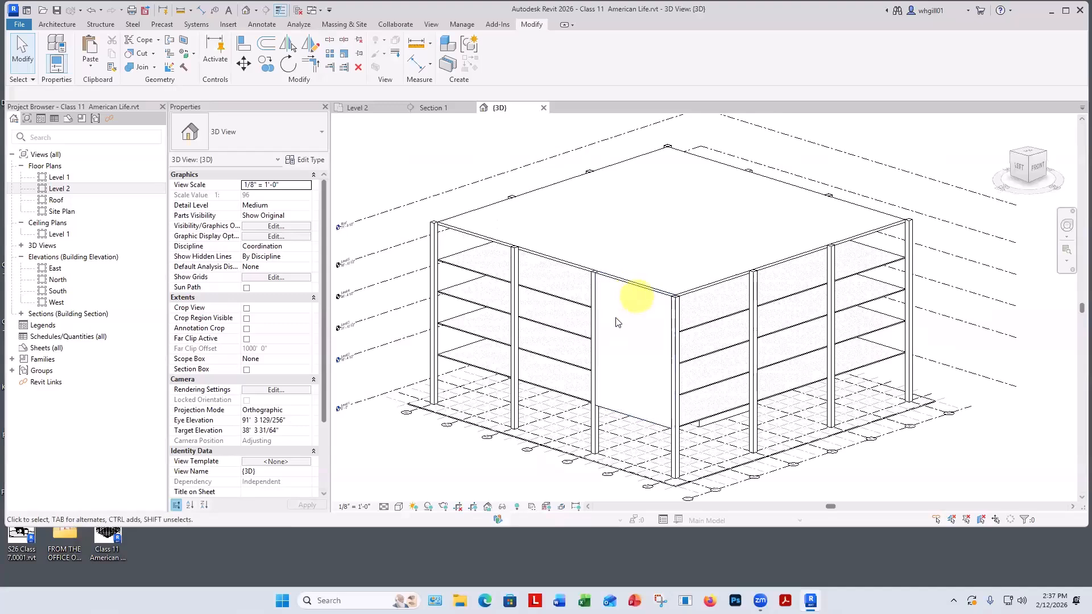
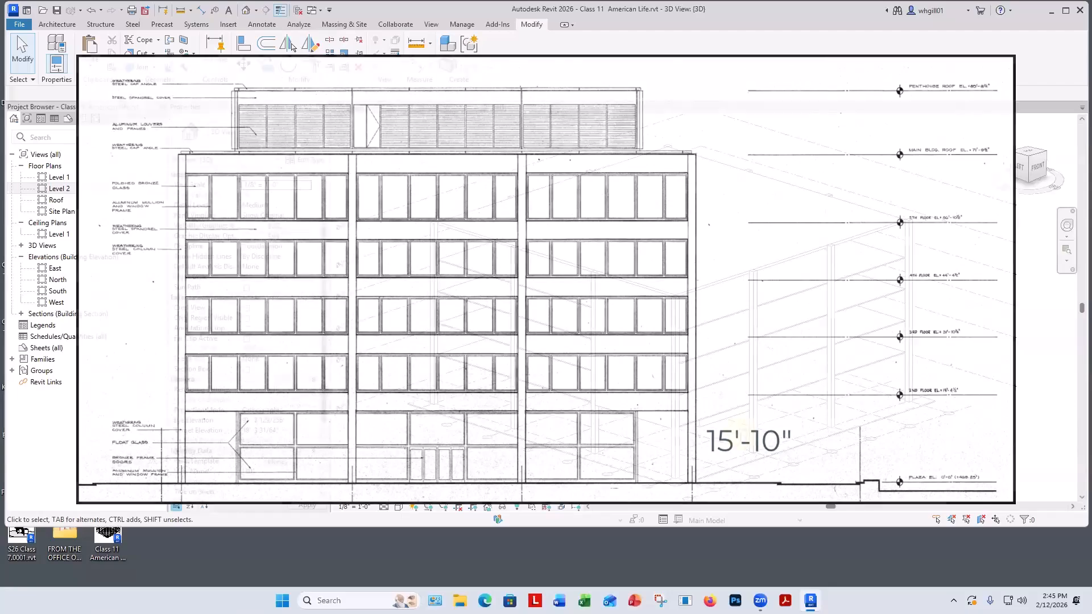
# Step: Set the exterior wall's base constraint to Level 2 and its base offset to -3' 6.5"
pyautogui.click(601, 408)
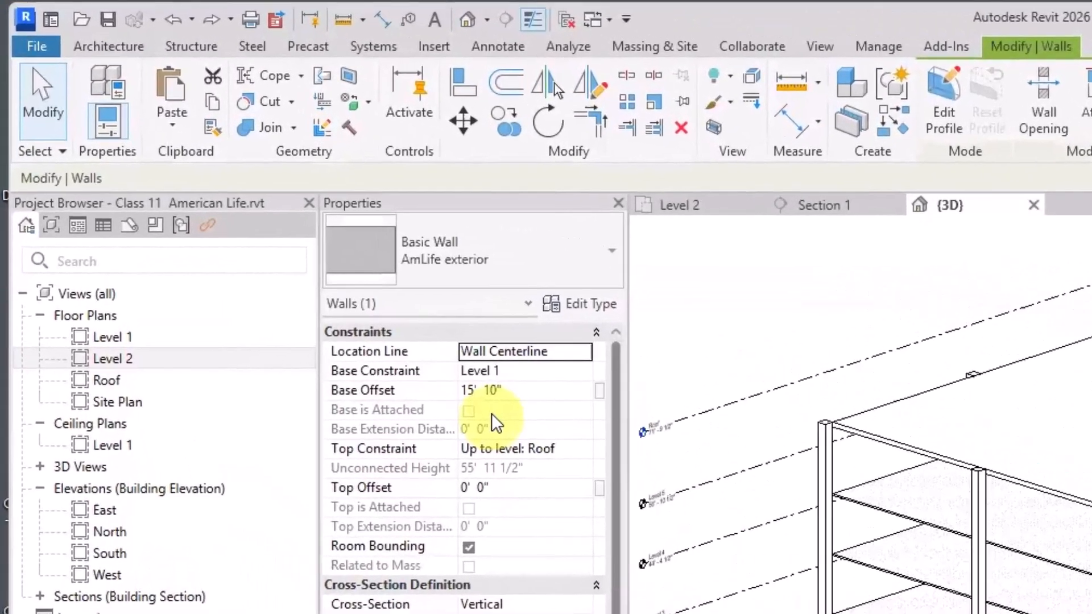
pyautogui.click(313, 229)
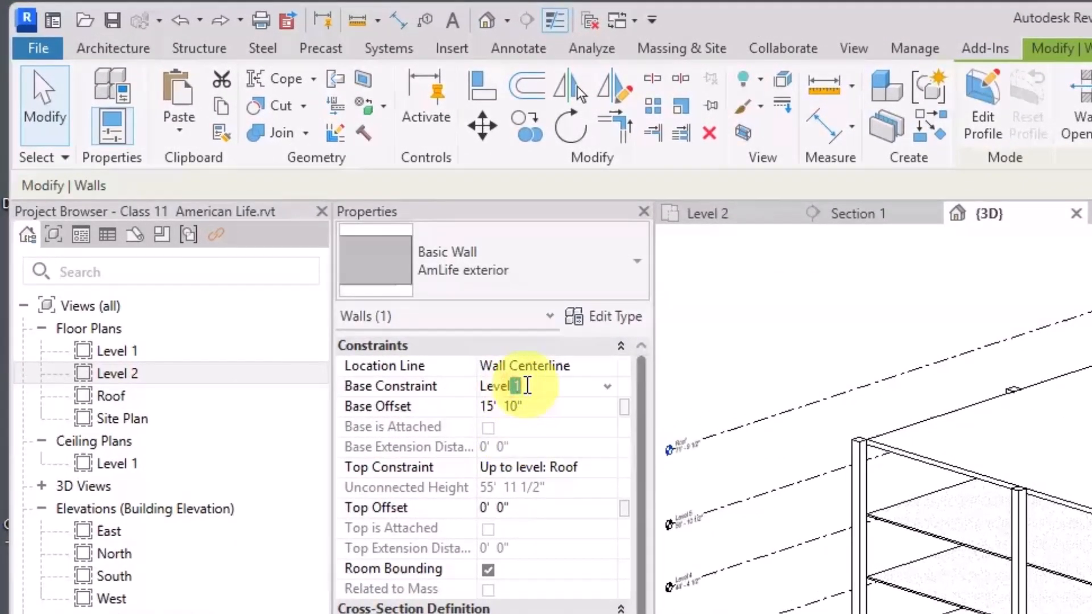
pyautogui.write('2')
pyautogui.click(524, 407)
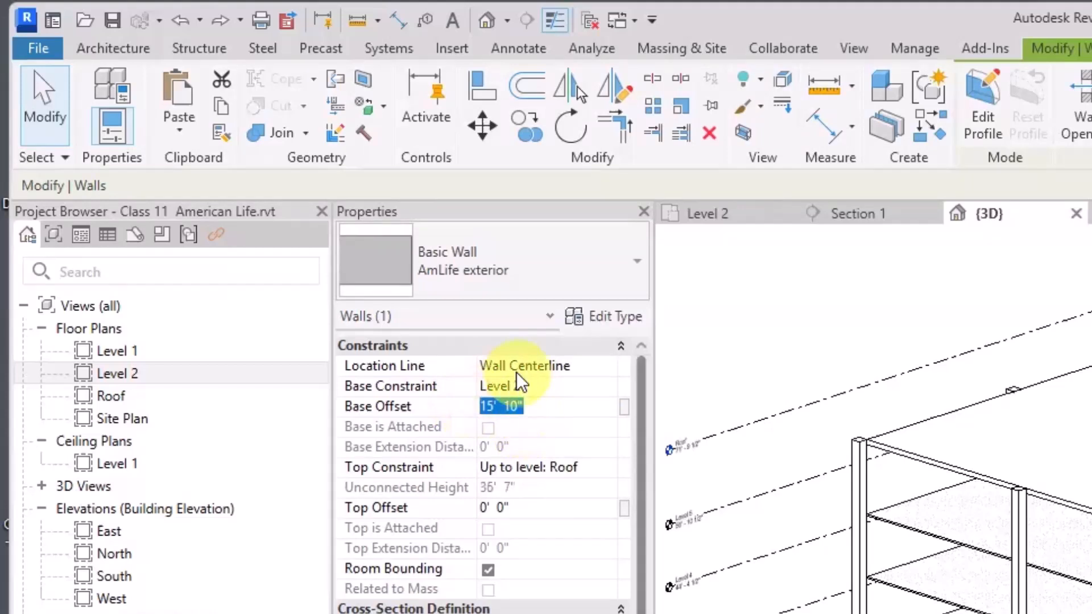
pyautogui.write("-3'")
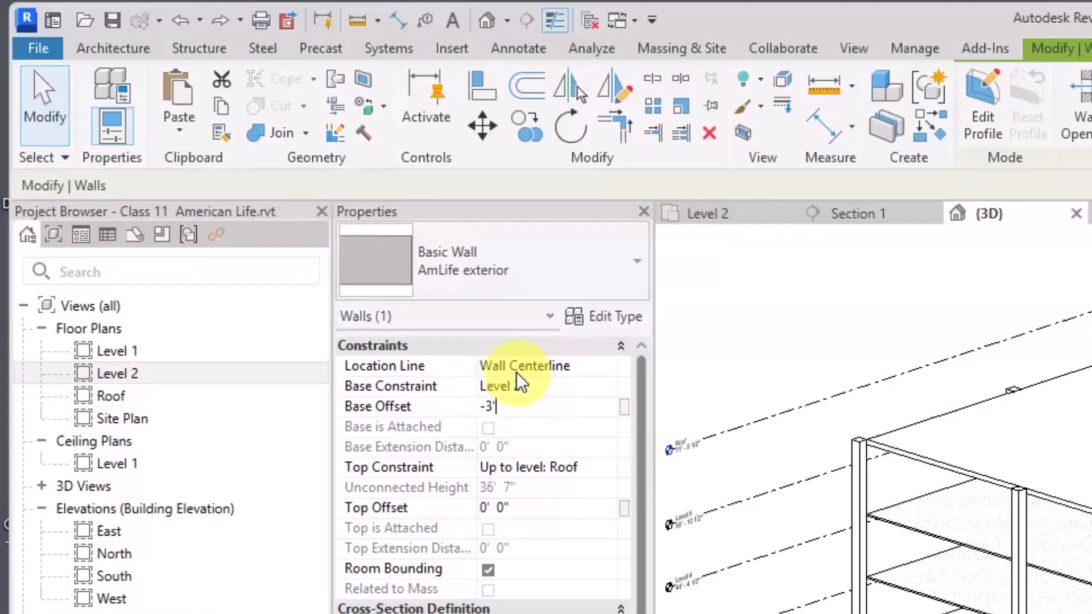
pyautogui.write('6.5')
pyautogui.press('Return')
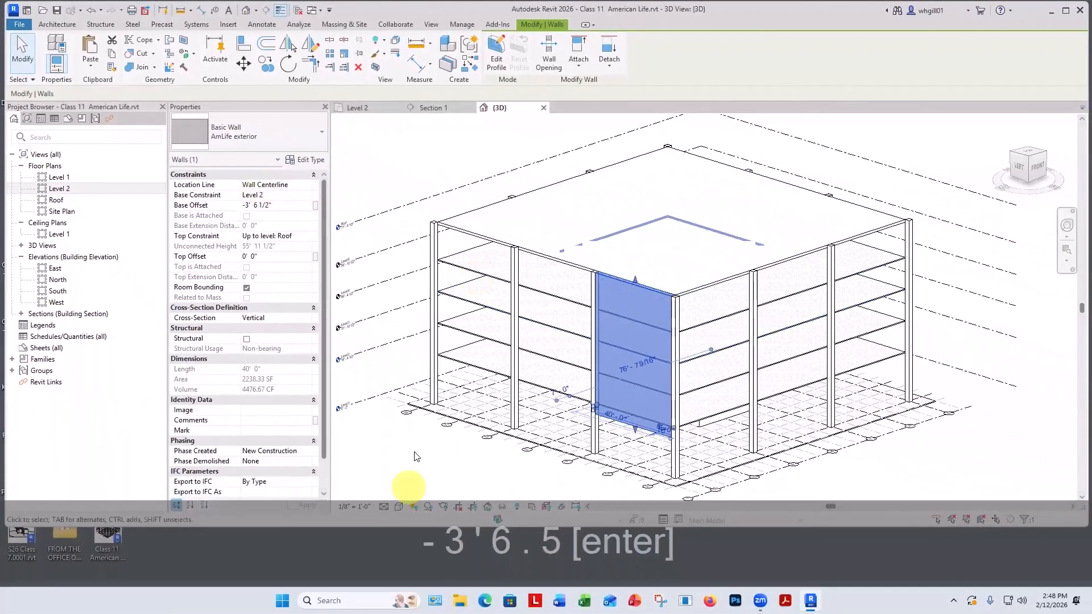
pyautogui.click(415, 446)
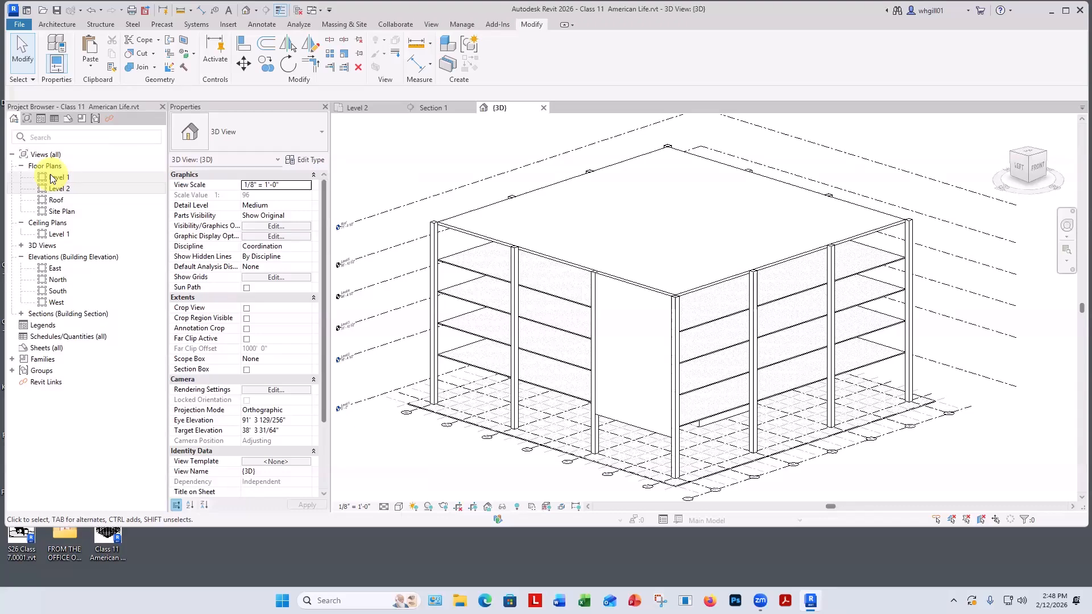
# Step: Return to the Level 2 floor plan and start an architectural wall of the Curtain Wall: Storefront type
pyautogui.doubleClick(56, 188)
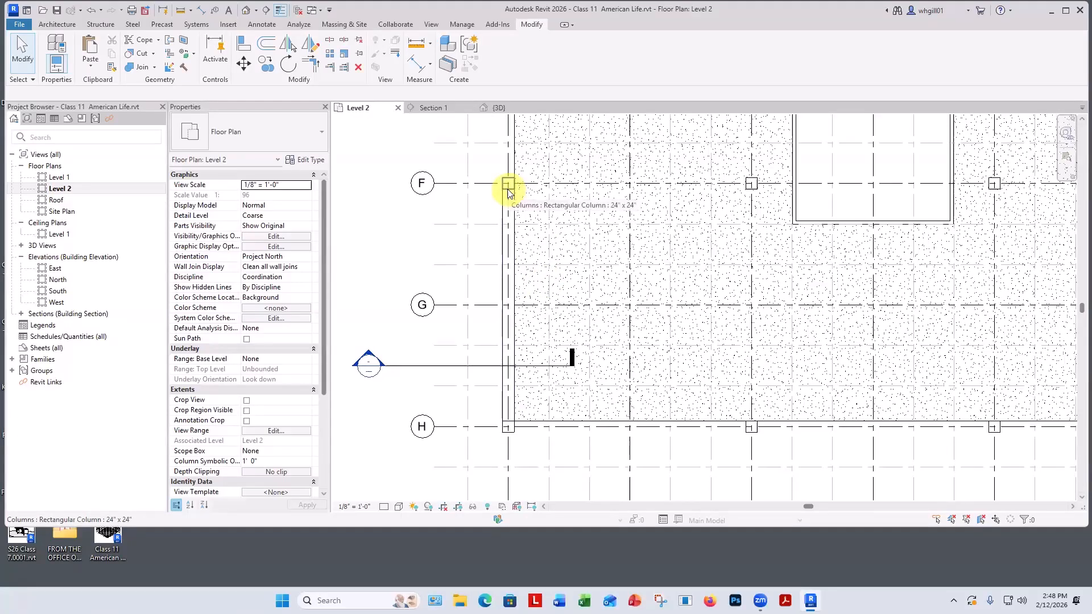
pyautogui.click(52, 23)
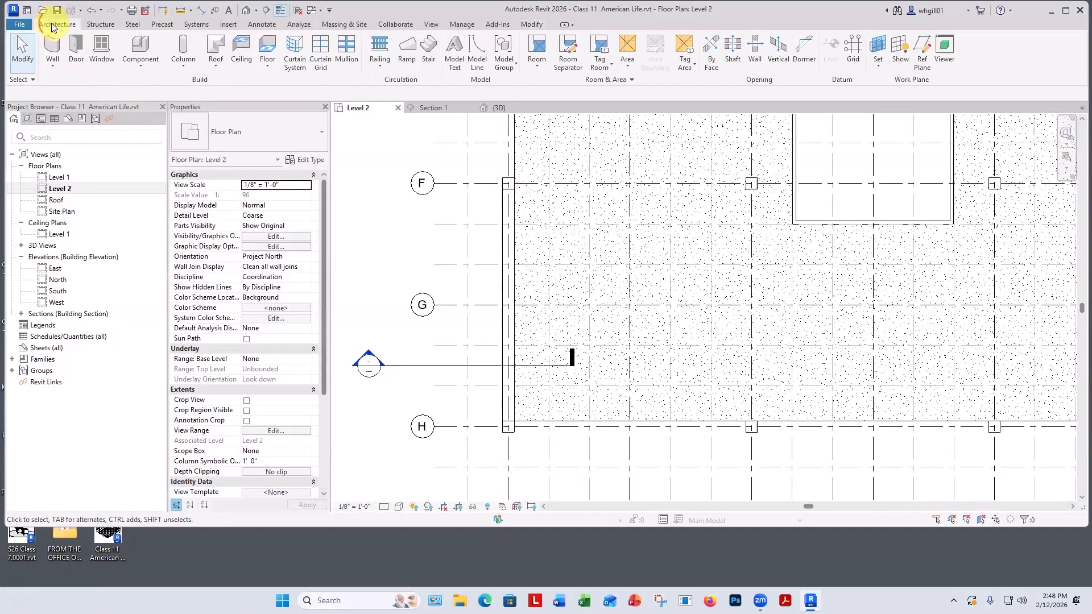
pyautogui.click(50, 66)
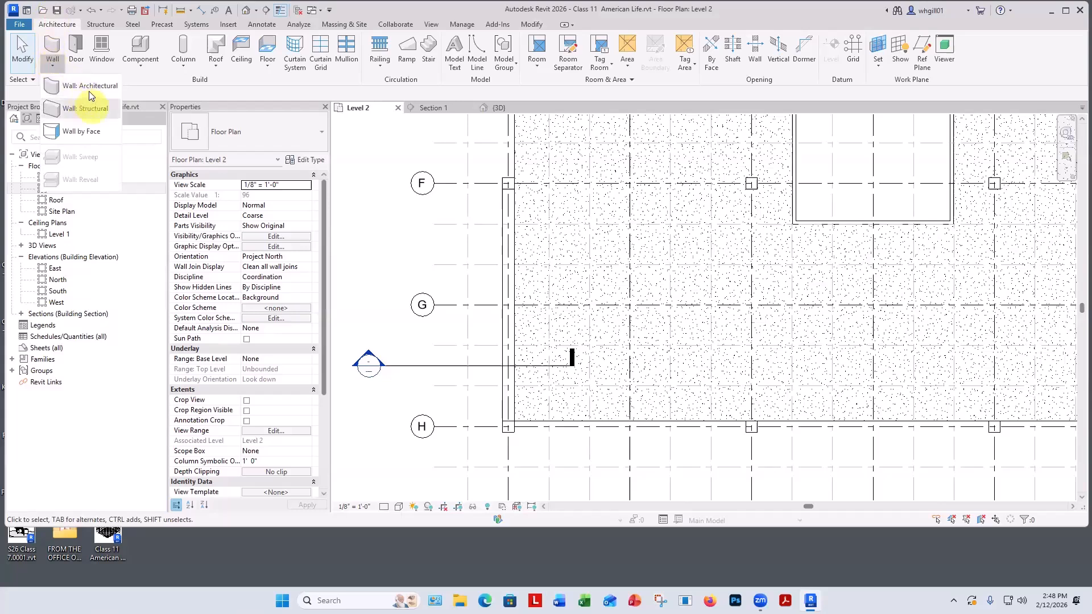
pyautogui.click(90, 89)
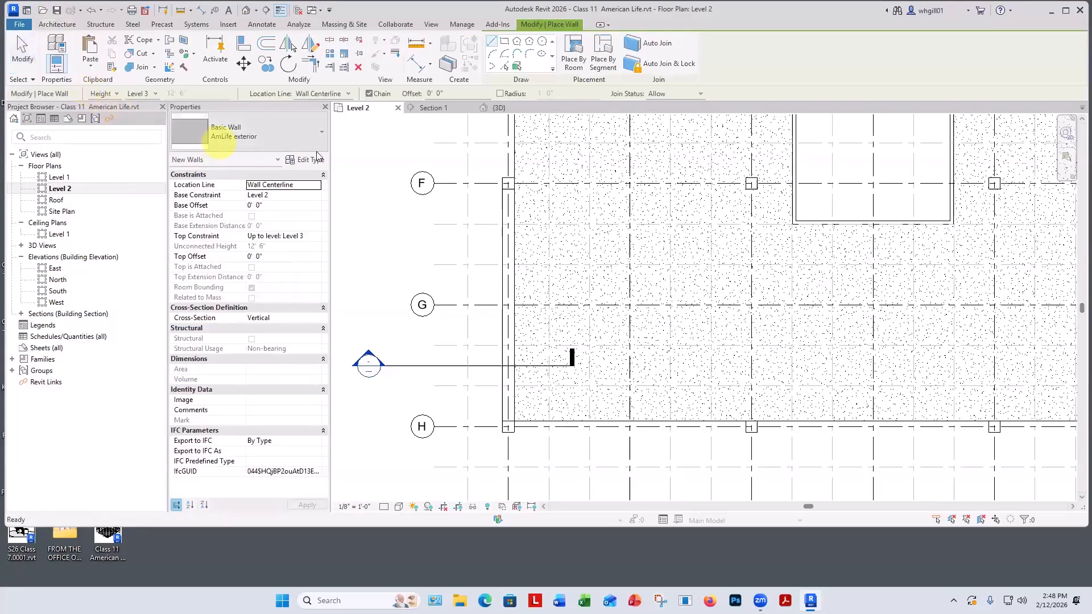
pyautogui.click(322, 134)
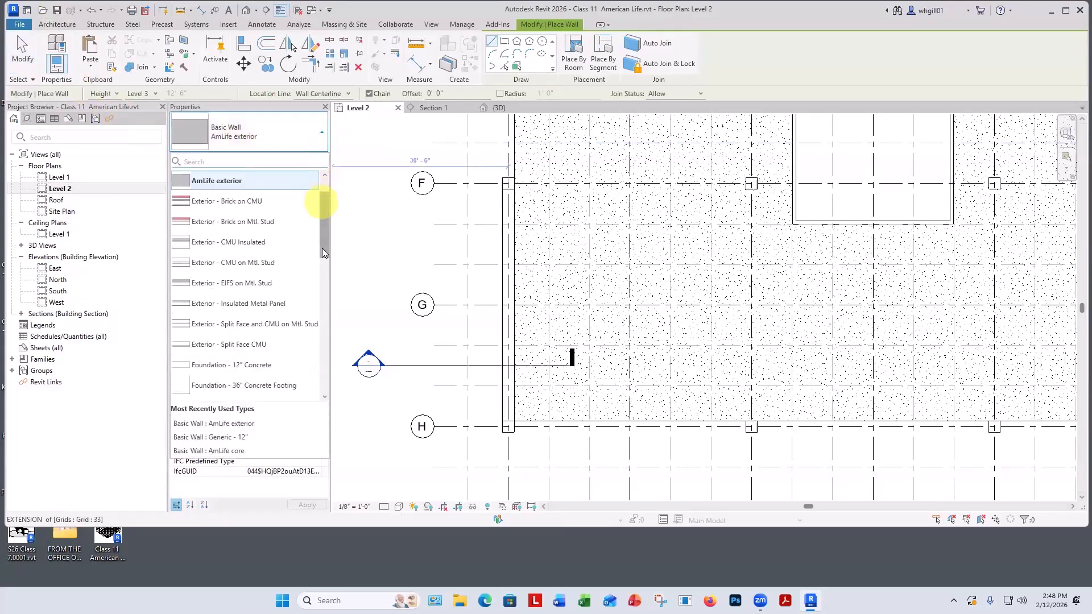
pyautogui.moveTo(320, 207); pyautogui.dragTo(324, 401)
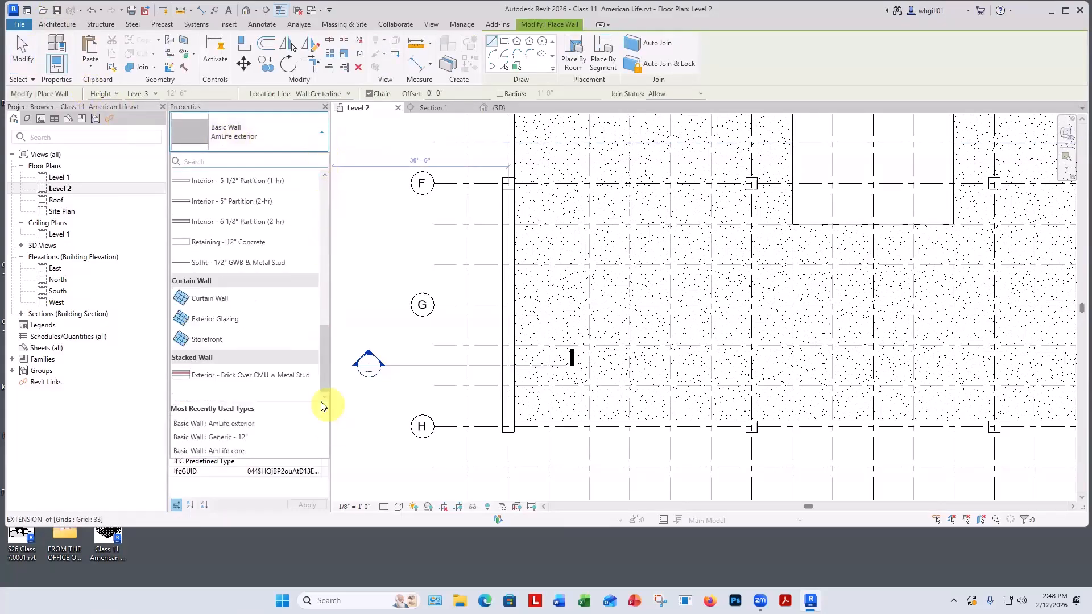
pyautogui.click(212, 340)
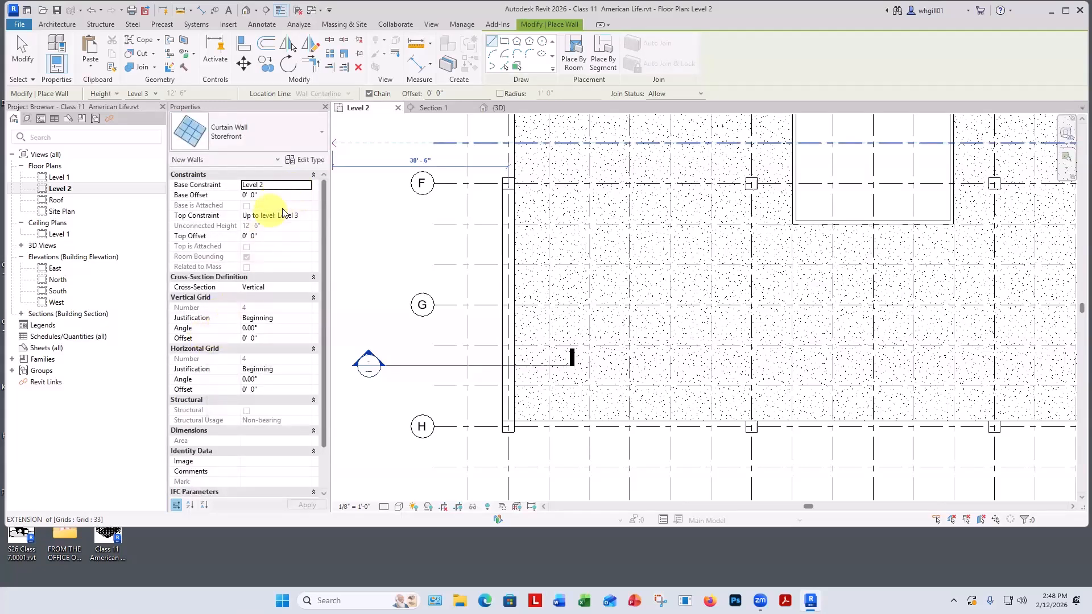
# Step: Give the new storefront wall a base offset of 8", top constraint Up to level: Level 2 and top offset 9'
pyautogui.click(261, 194)
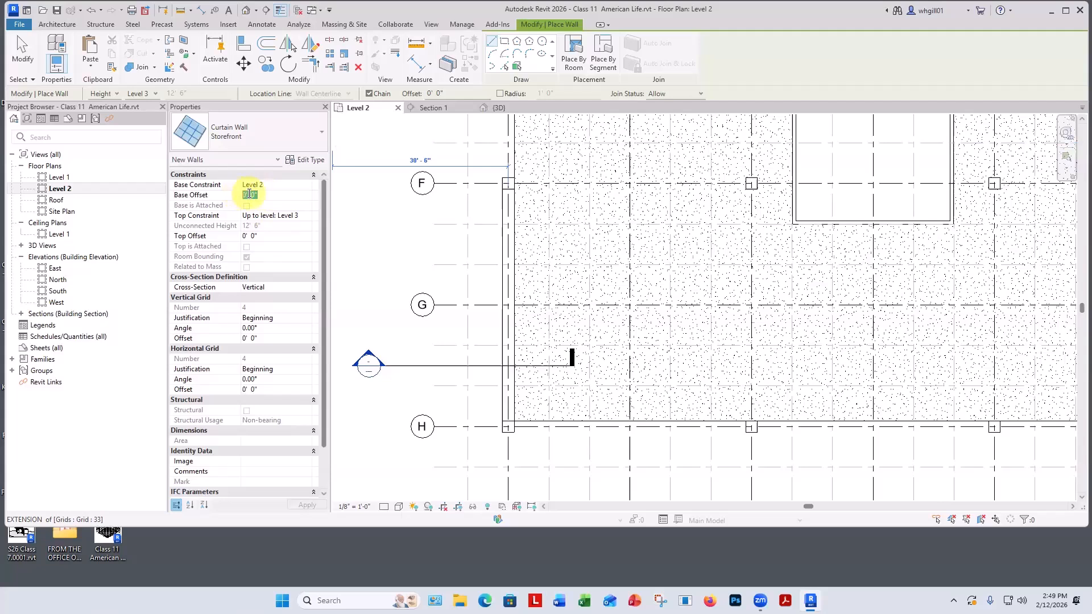
pyautogui.write("8'")
pyautogui.press('Return')
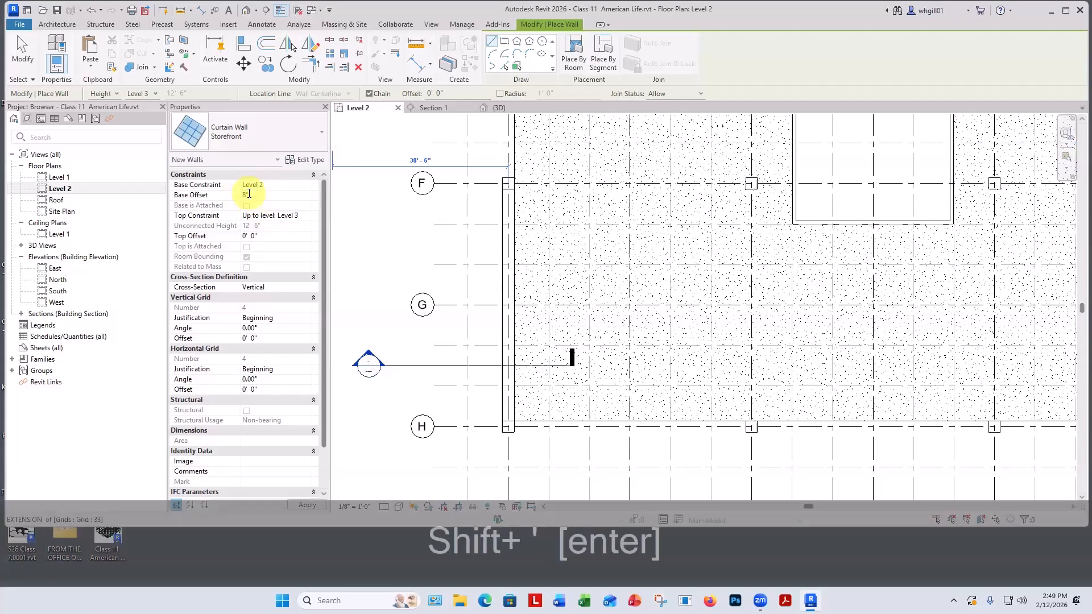
pyautogui.click(306, 215)
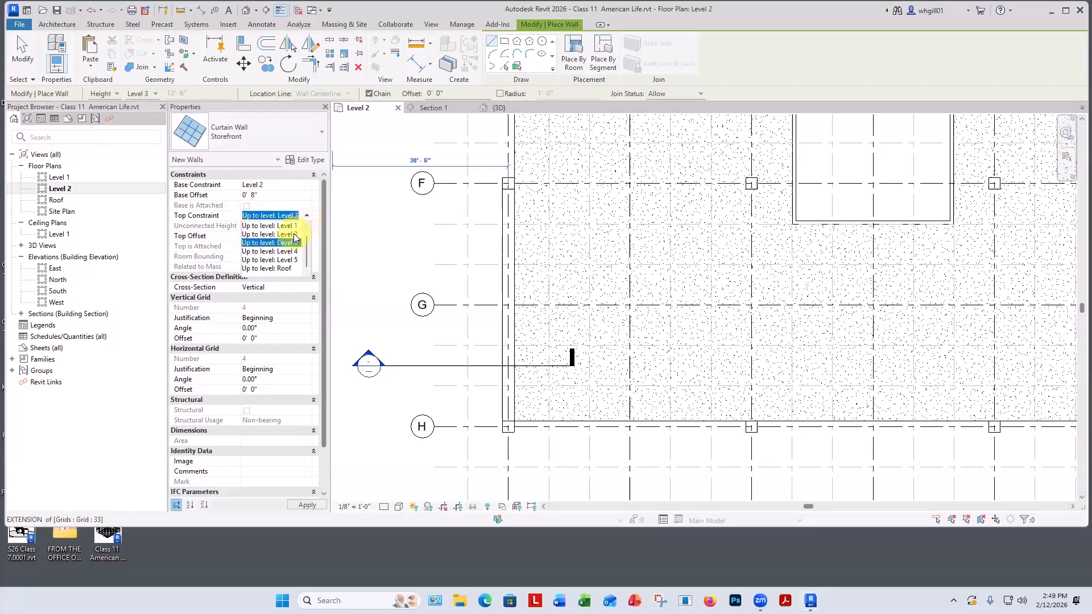
pyautogui.click(287, 233)
pyautogui.press('Tab')
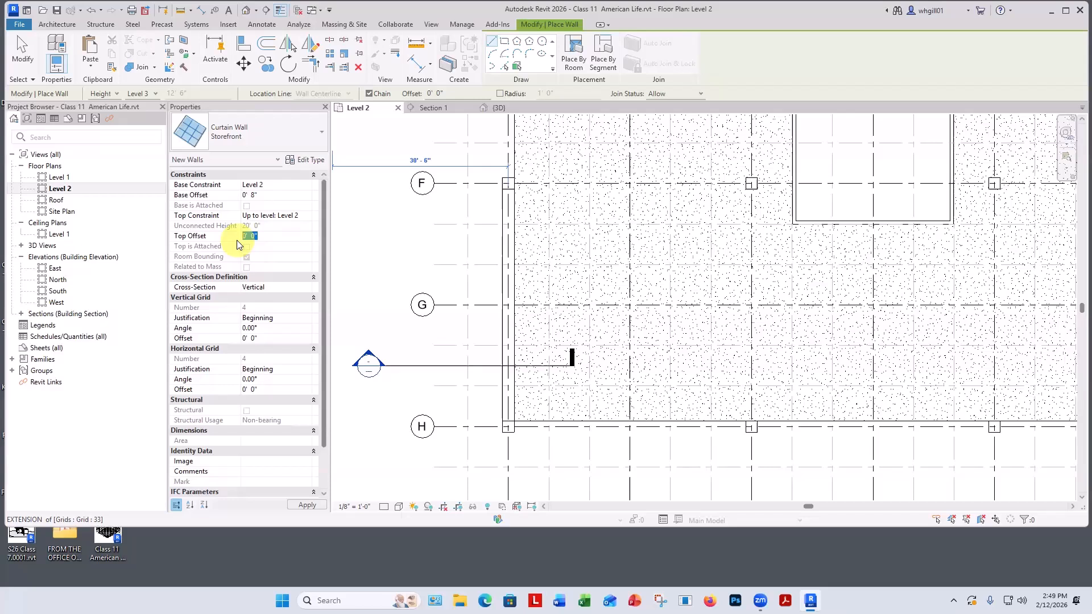
pyautogui.write('9"')
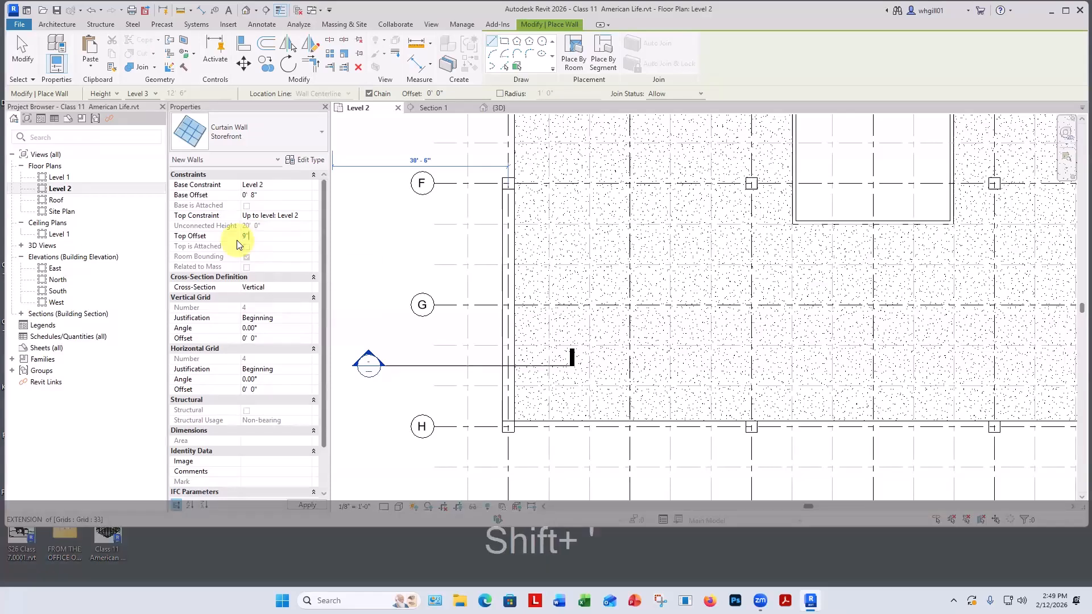
pyautogui.press('Return')
pyautogui.click(244, 236)
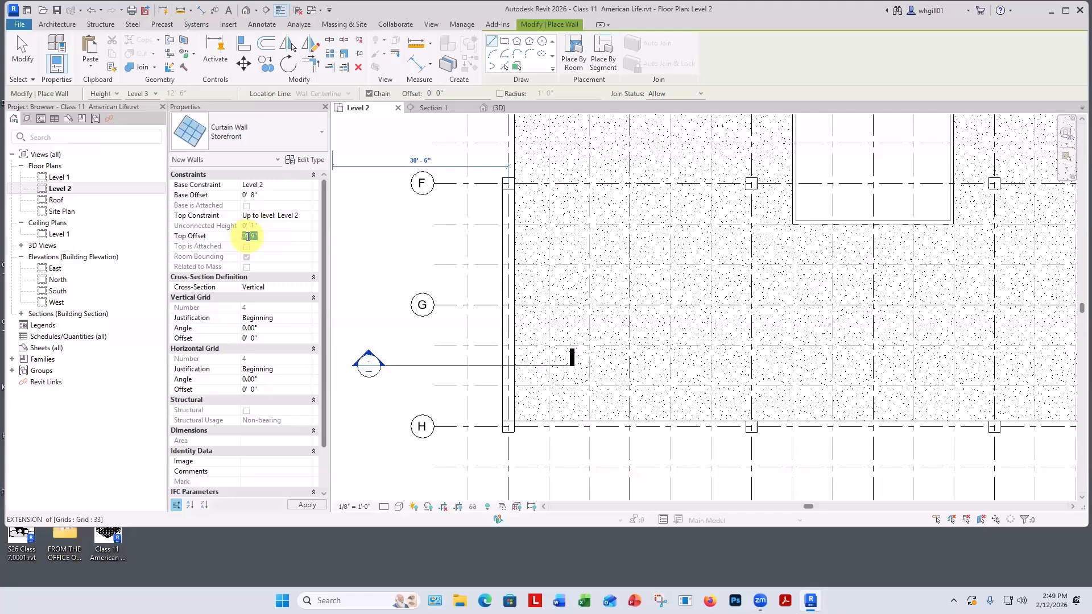
pyautogui.write("9'")
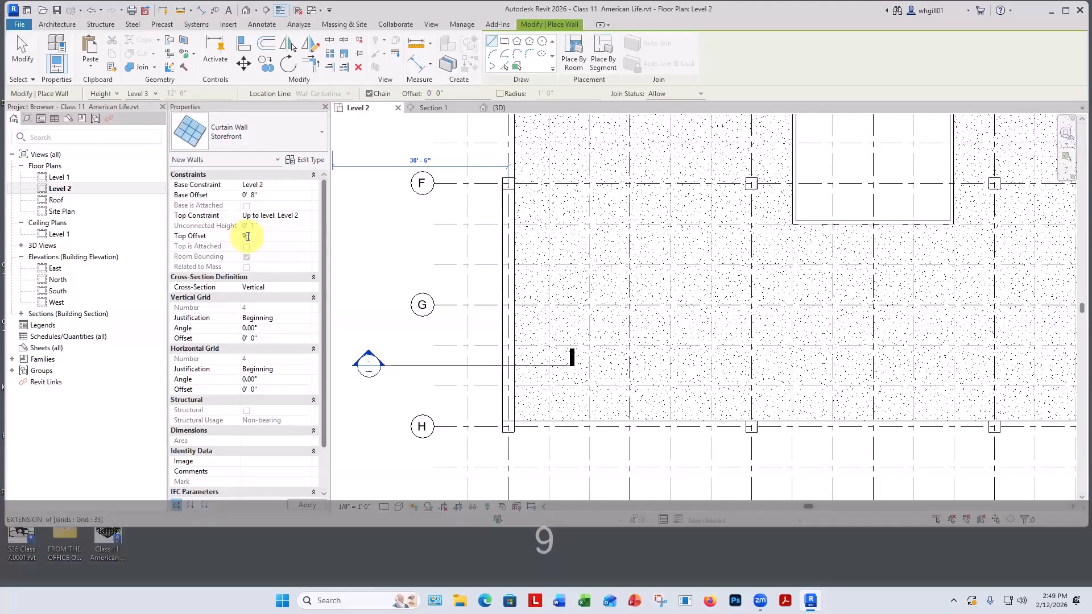
pyautogui.press('Return')
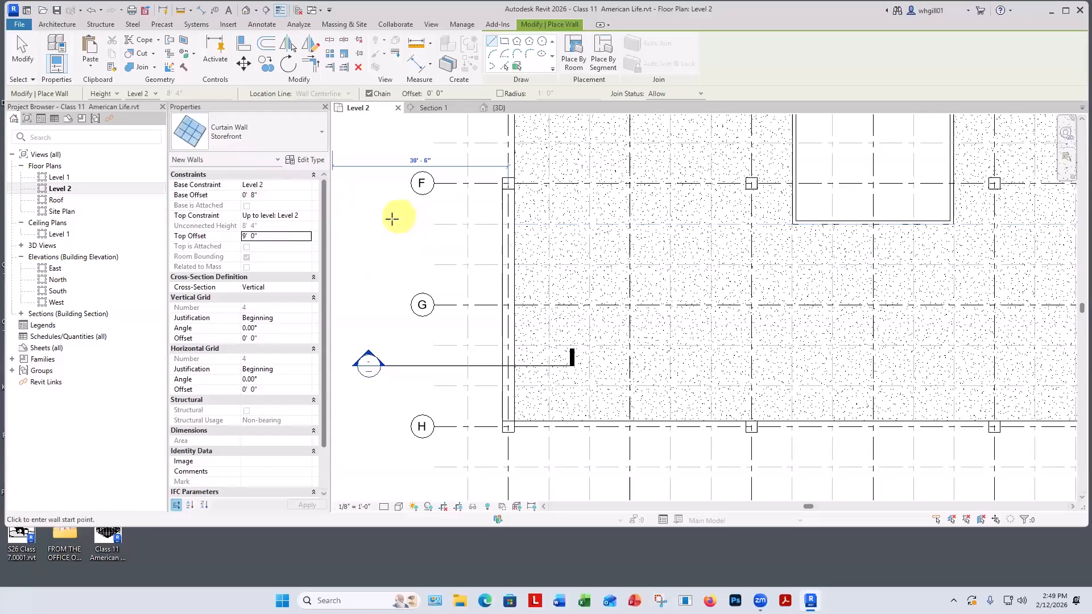
# Step: Draw the storefront wall within the exterior wall from the grid H corner column to the facing side of the grid F column
pyautogui.click(508, 421)
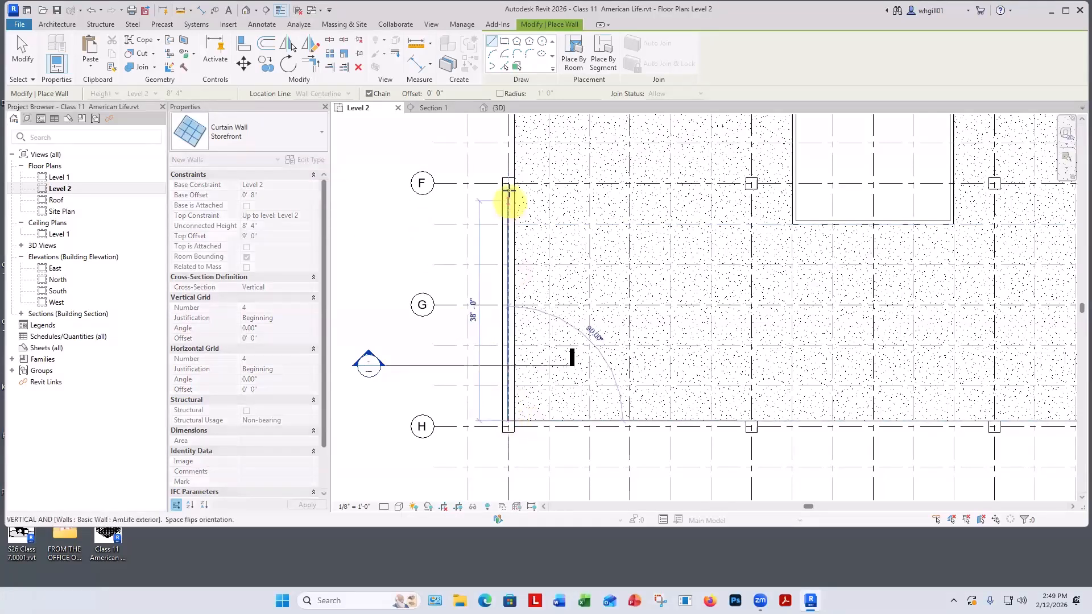
pyautogui.click(508, 185)
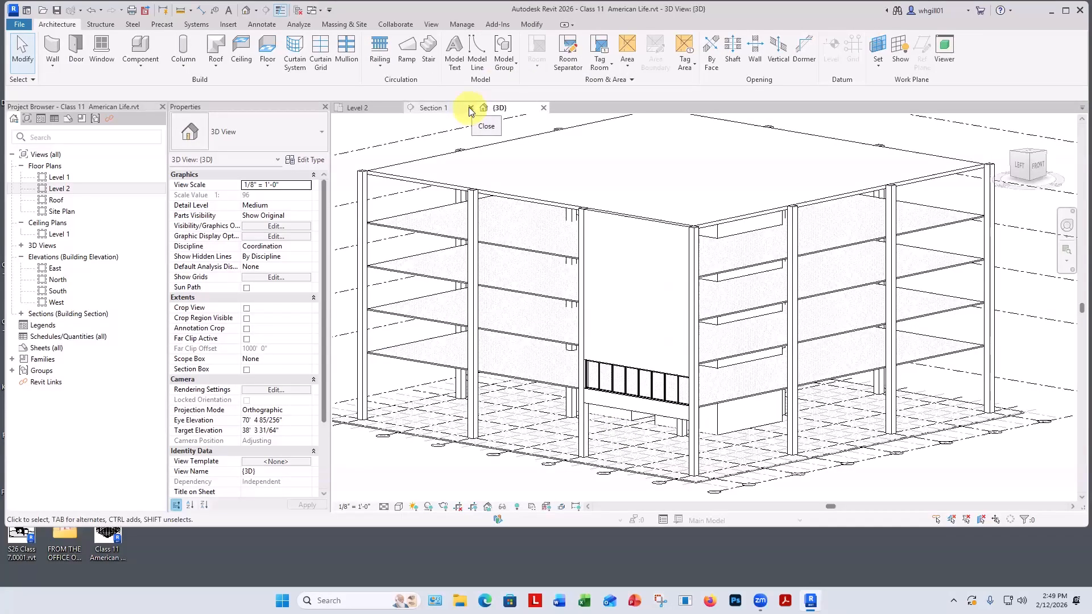
# Step: Close the Section 1 view and tile the 3D and Level 2 views side by side
pyautogui.click(471, 108)
pyautogui.press('w')
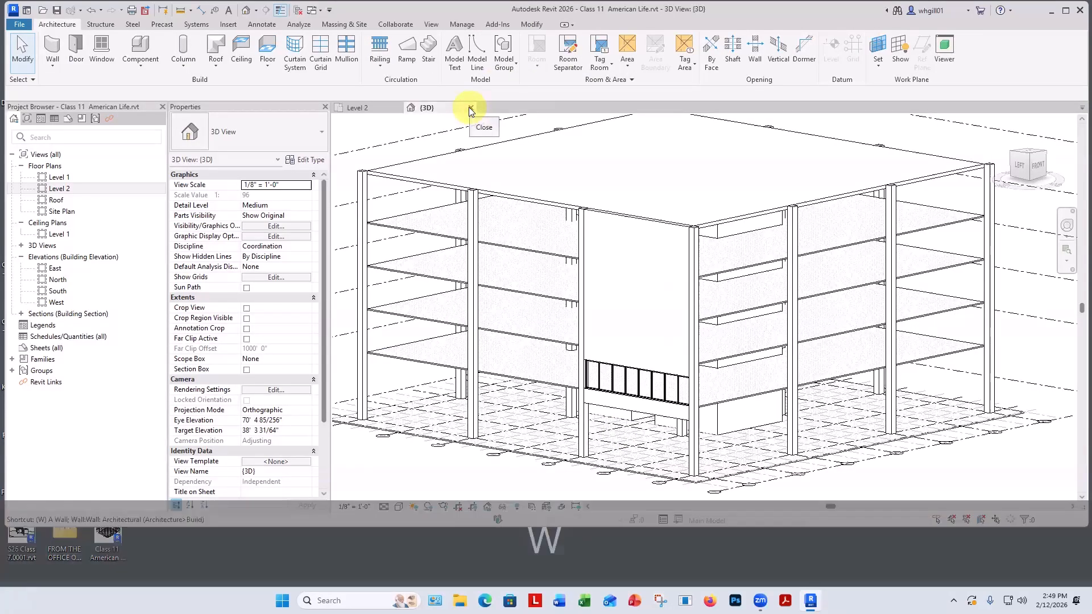
pyautogui.press('t')
pyautogui.scroll(-5, 638, 285)
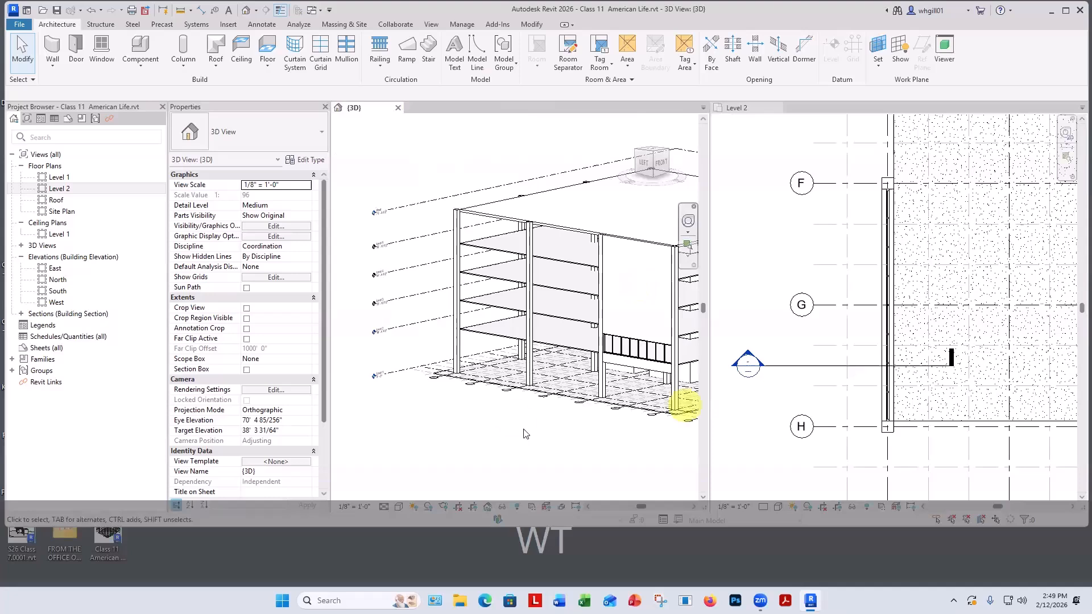
pyautogui.keyDown('shift'); pyautogui.moveTo(525, 434); pyautogui.dragTo(481, 324, button='middle'); pyautogui.keyUp('shift')
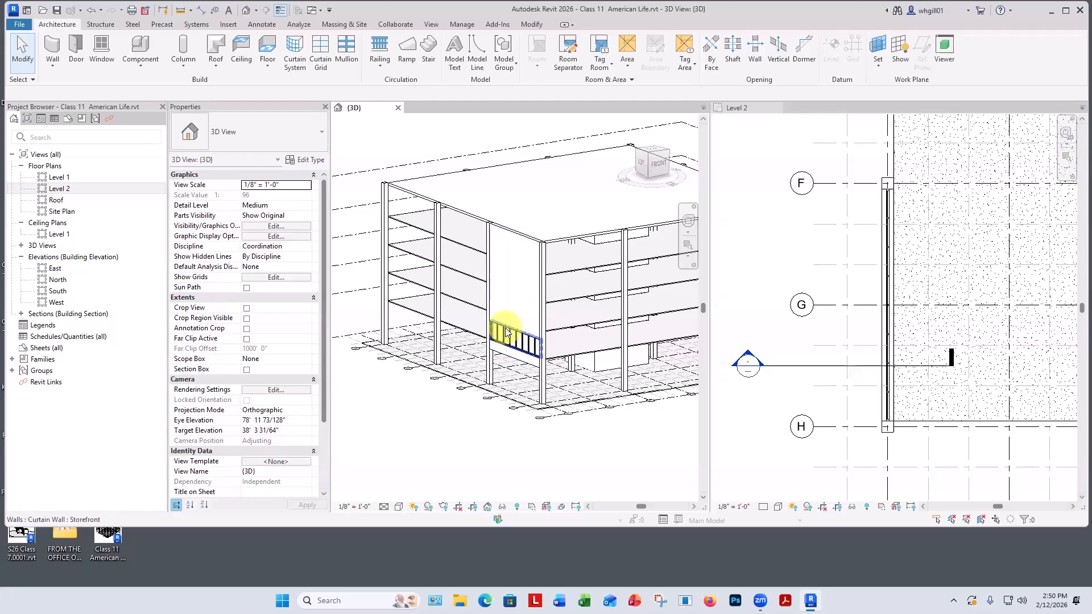
# Step: Copy the Level 2 storefront wall between grids F and H and paste it aligned to Levels 3, 4 and 5
pyautogui.click(516, 336)
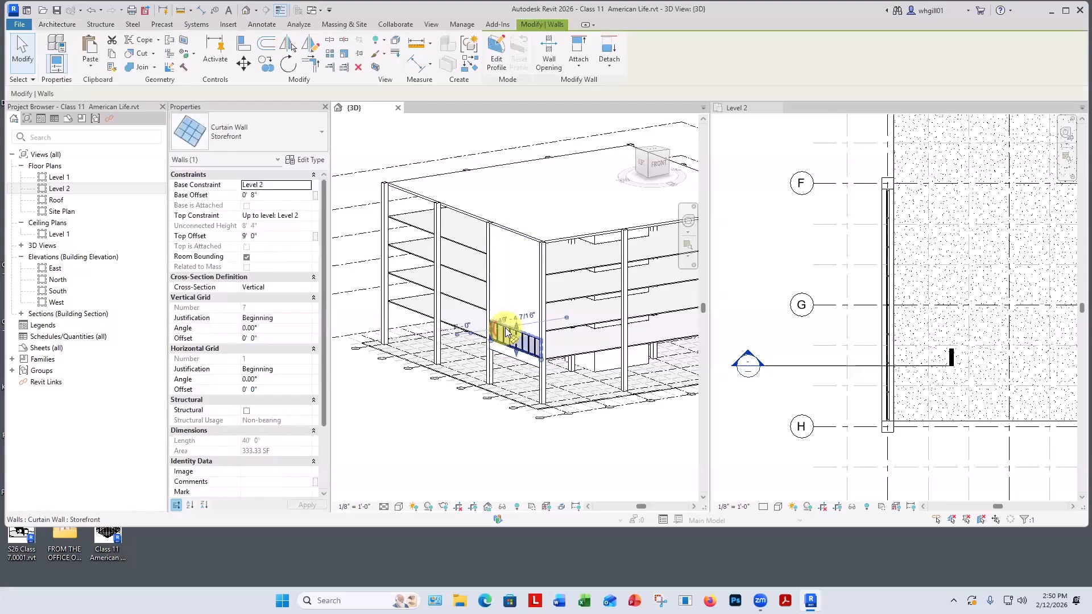
pyautogui.click(111, 57)
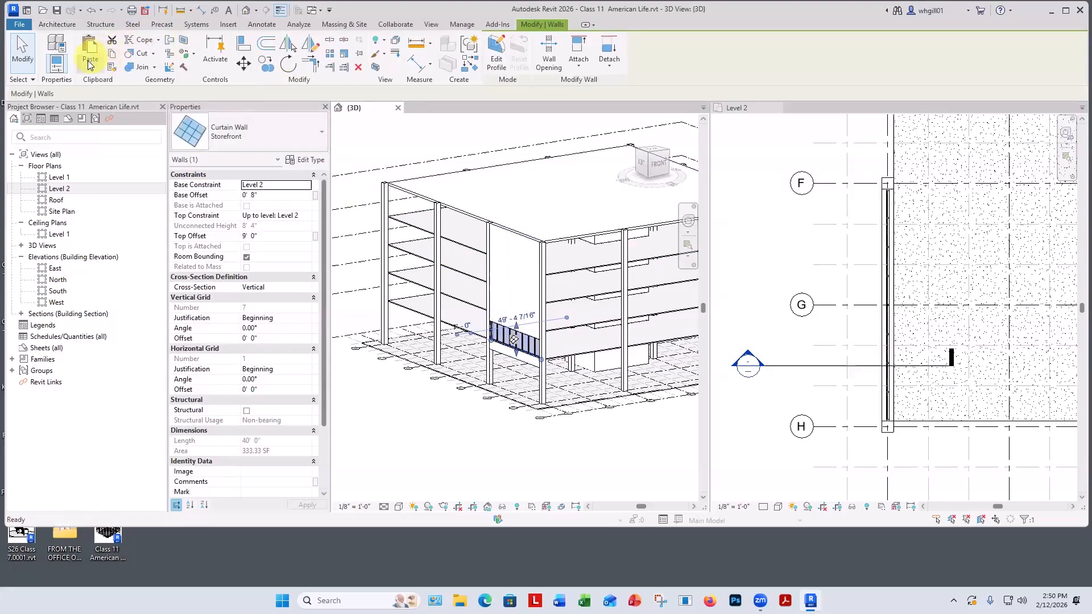
pyautogui.click(90, 64)
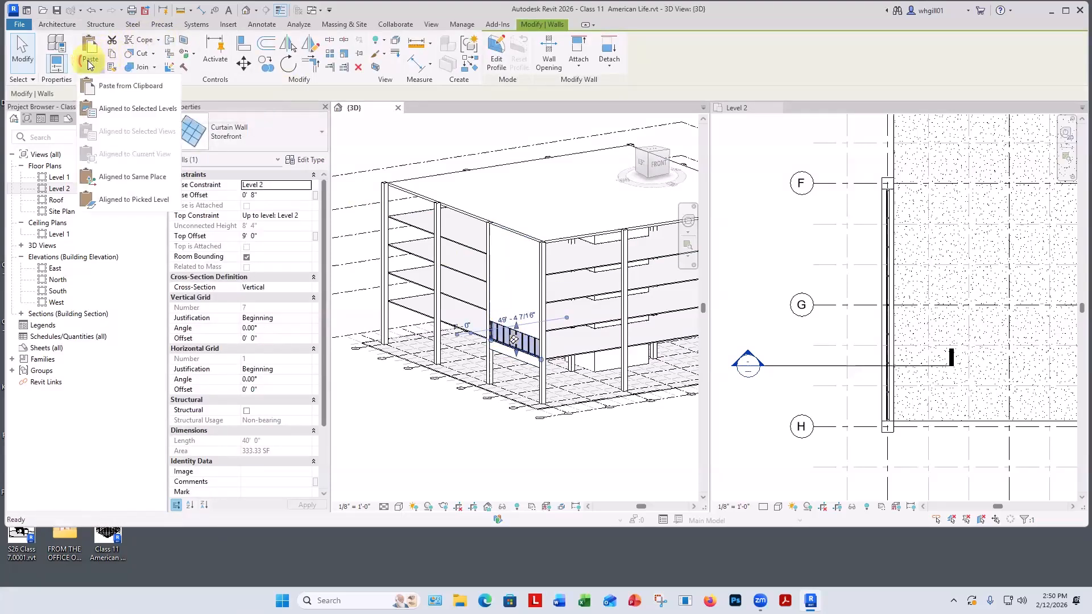
pyautogui.click(119, 109)
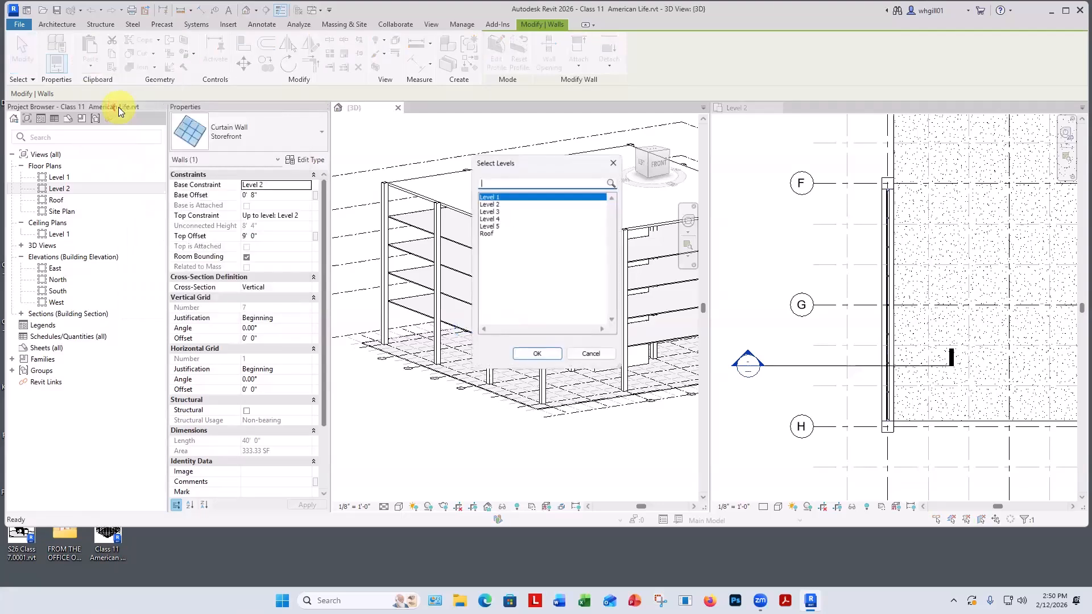
pyautogui.click(488, 211)
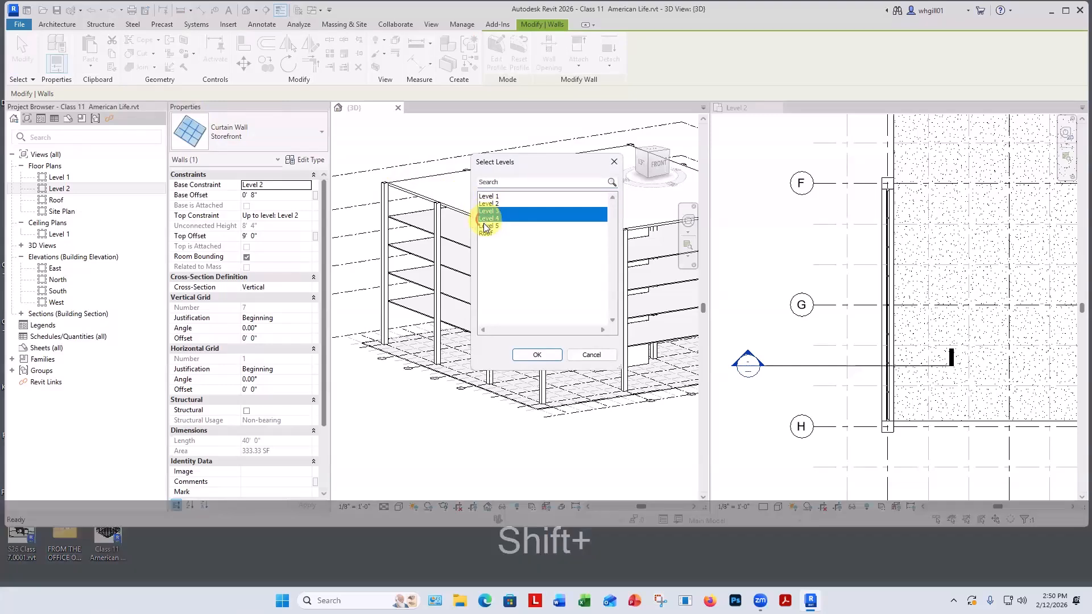
pyautogui.keyDown('shift'); pyautogui.click(487, 226); pyautogui.keyUp('shift')
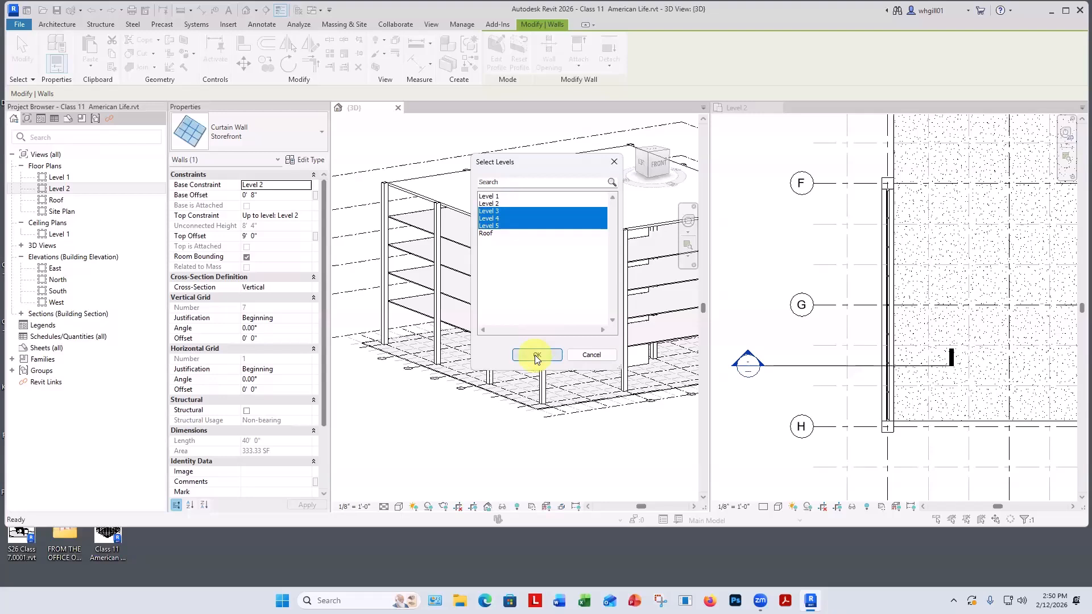
pyautogui.click(536, 355)
pyautogui.scroll(3, 545, 178)
pyautogui.click(545, 178)
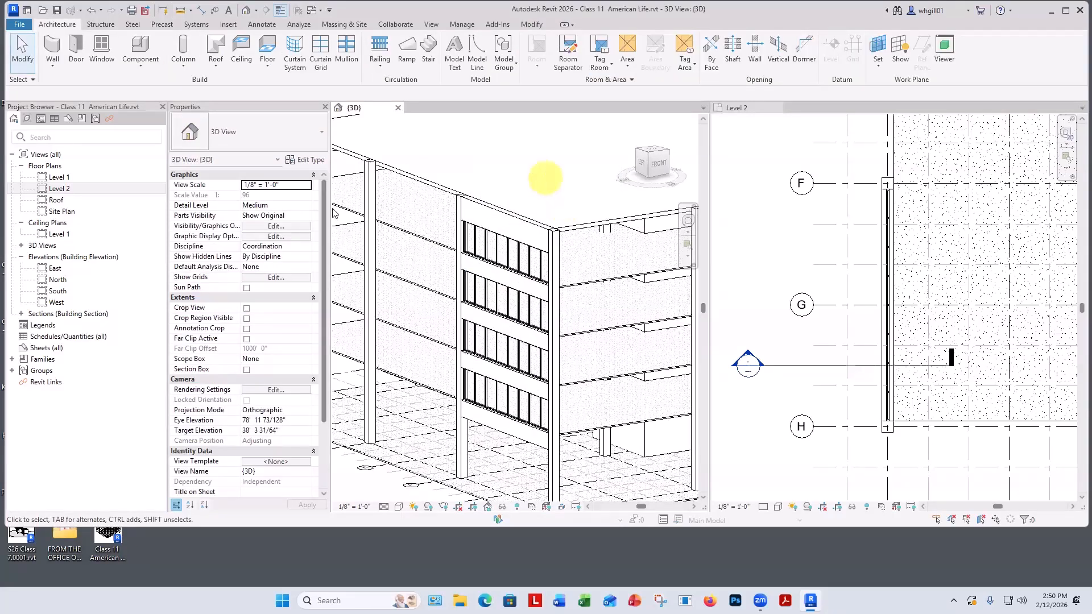
# Step: Open the West elevation at the storefront bands between grids F and H
pyautogui.doubleClick(52, 303)
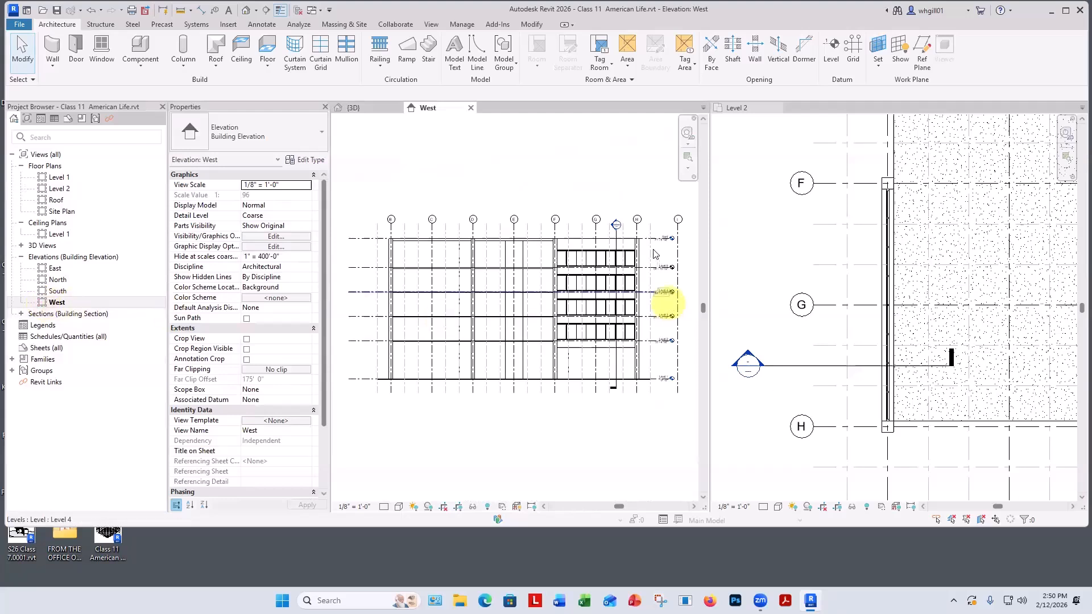
pyautogui.scroll(3, 653, 252)
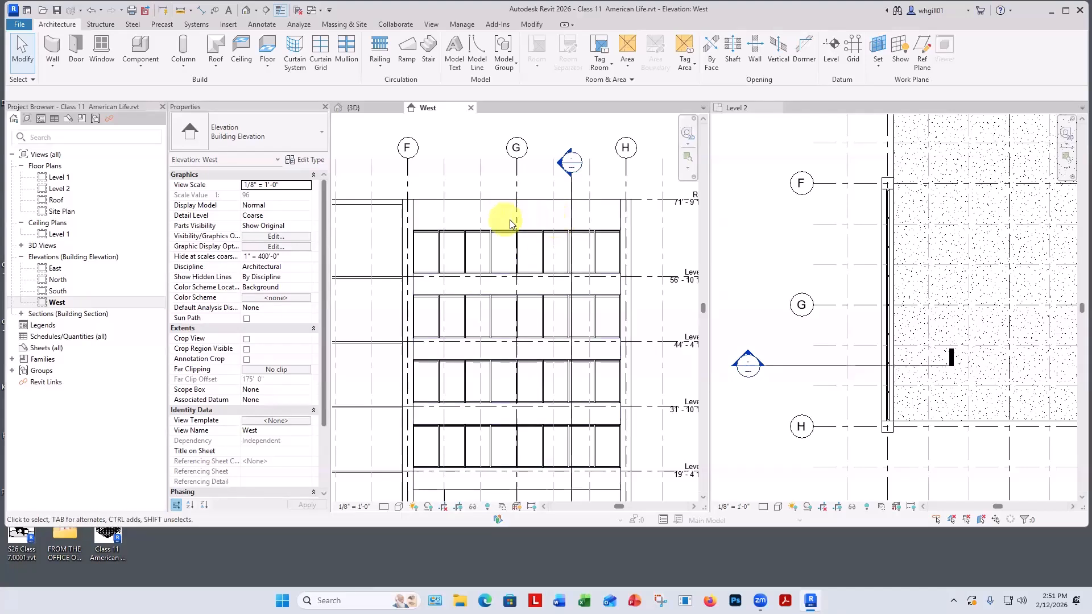
# Step: Set the top offset of the Level 5 storefront wall to 11'
pyautogui.click(543, 249)
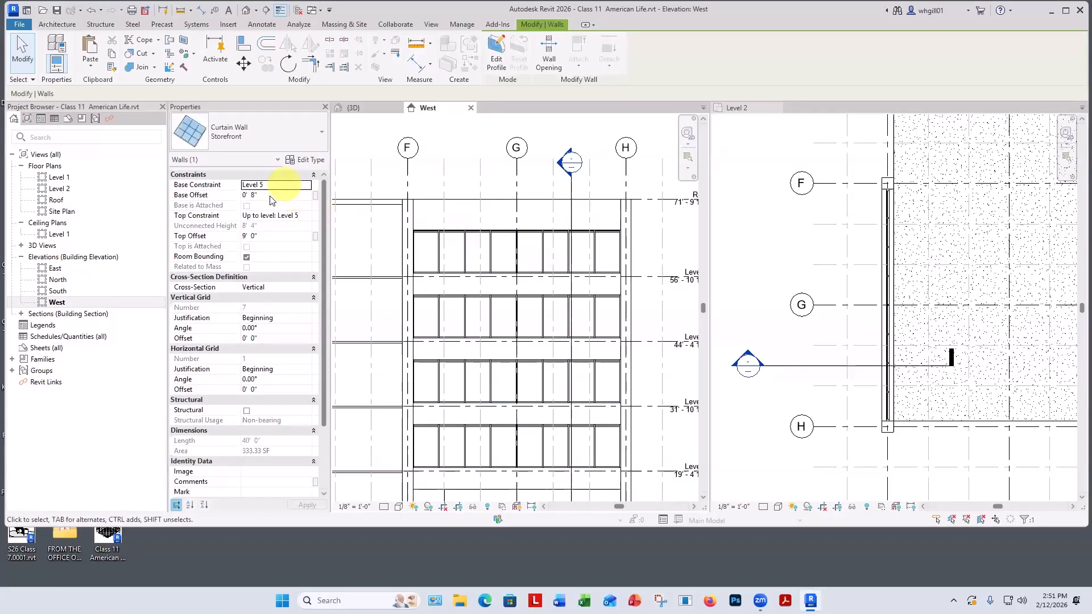
pyautogui.click(264, 235)
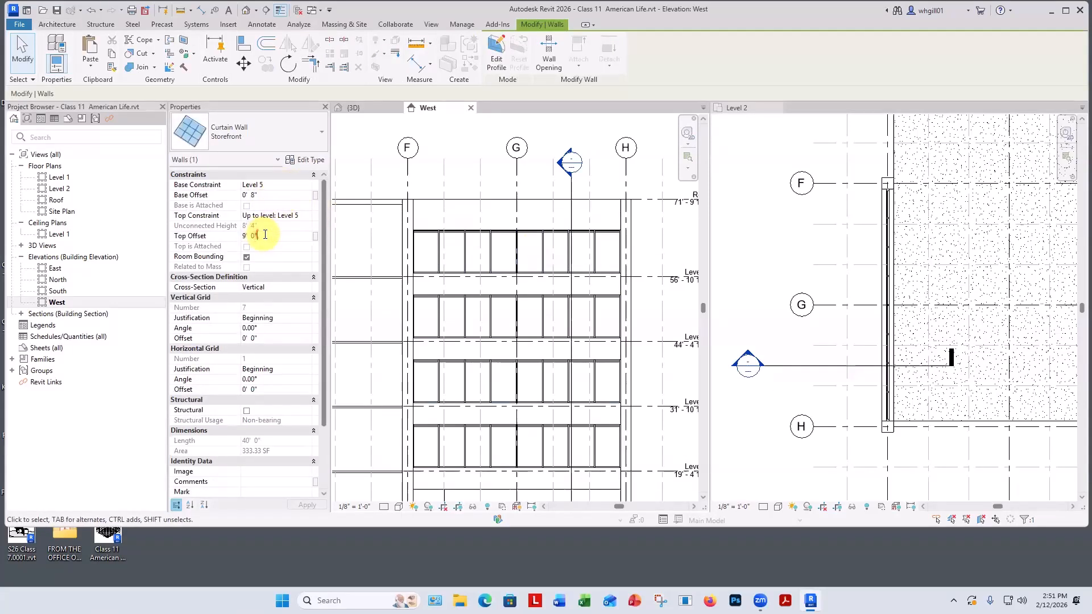
pyautogui.doubleClick(238, 239)
pyautogui.write('11')
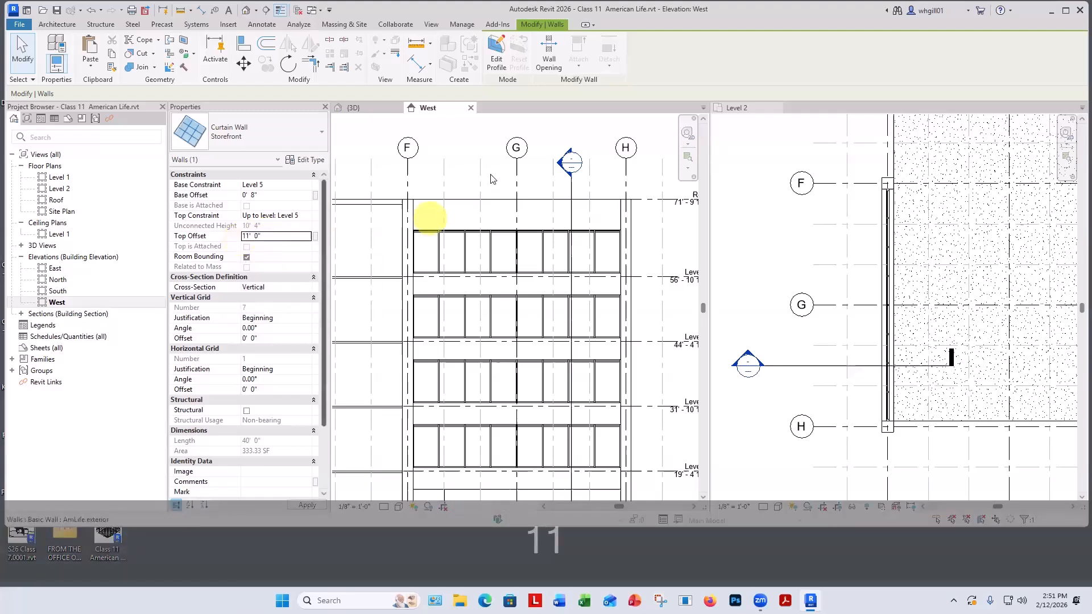
pyautogui.press('Escape')
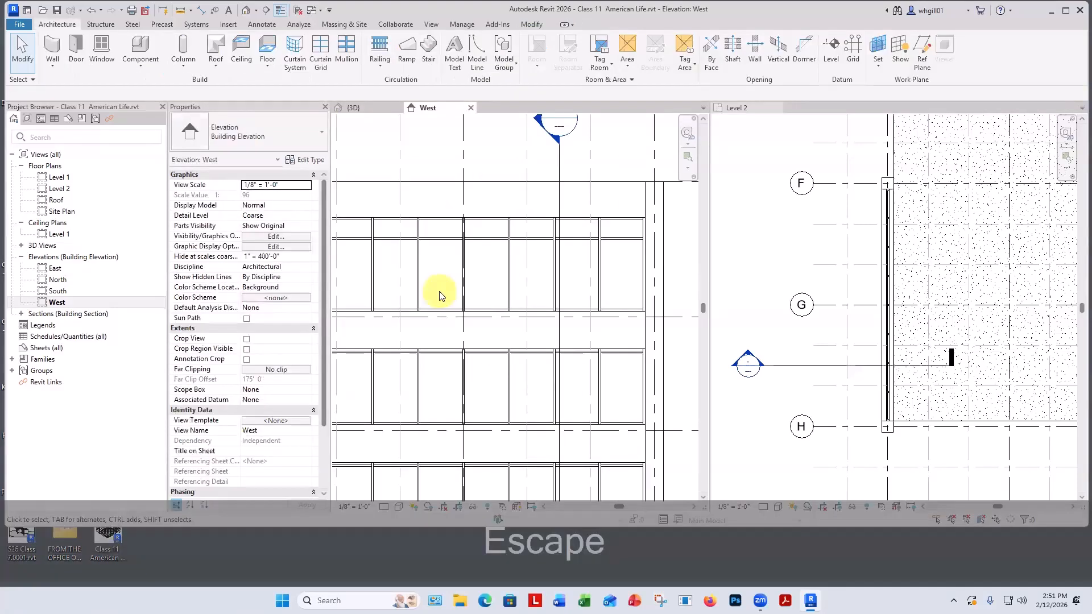
pyautogui.scroll(-2, 442, 290)
pyautogui.moveTo(439, 290); pyautogui.dragTo(488, 245, button='middle')
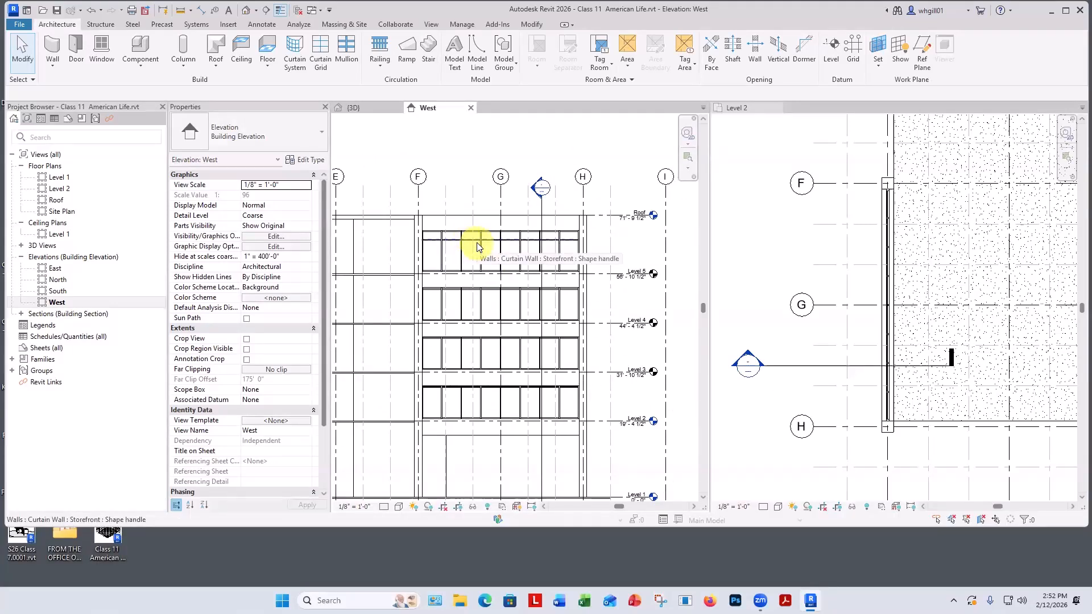
pyautogui.scroll(1, 514, 236)
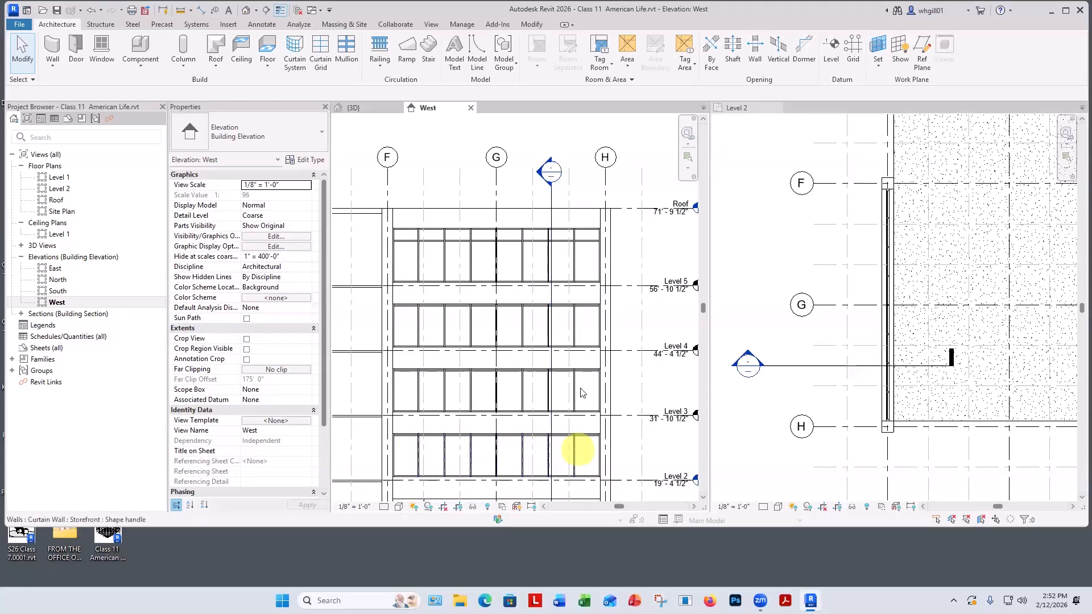
# Step: Delete the copied storefront walls on Levels 3, 4 and 5 between grids F and H
pyautogui.click(394, 385)
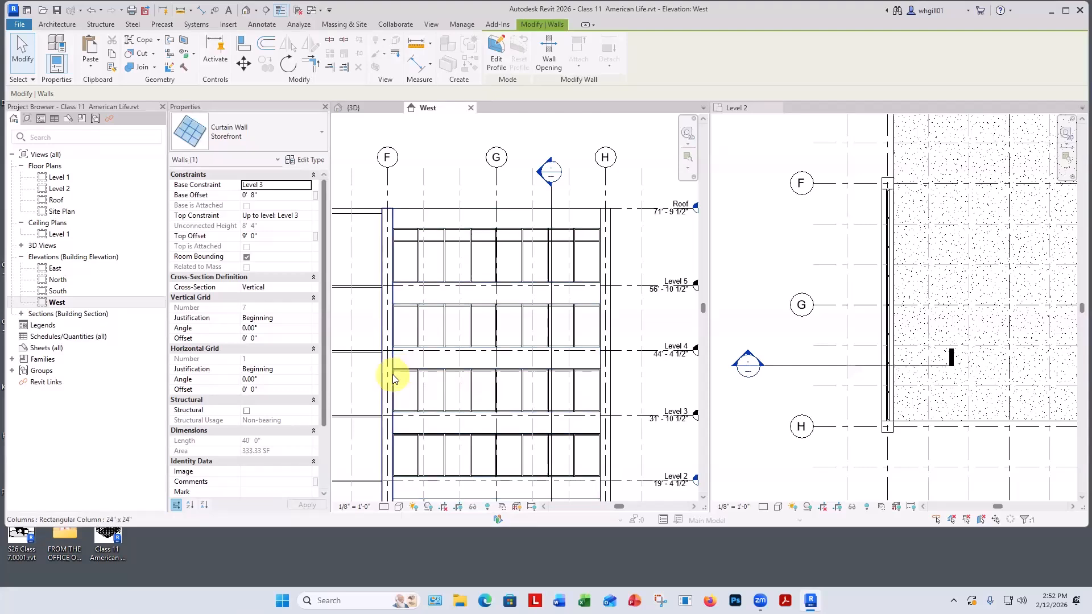
pyautogui.scroll(3, 398, 378)
pyautogui.press('Tab')
pyautogui.click(396, 385)
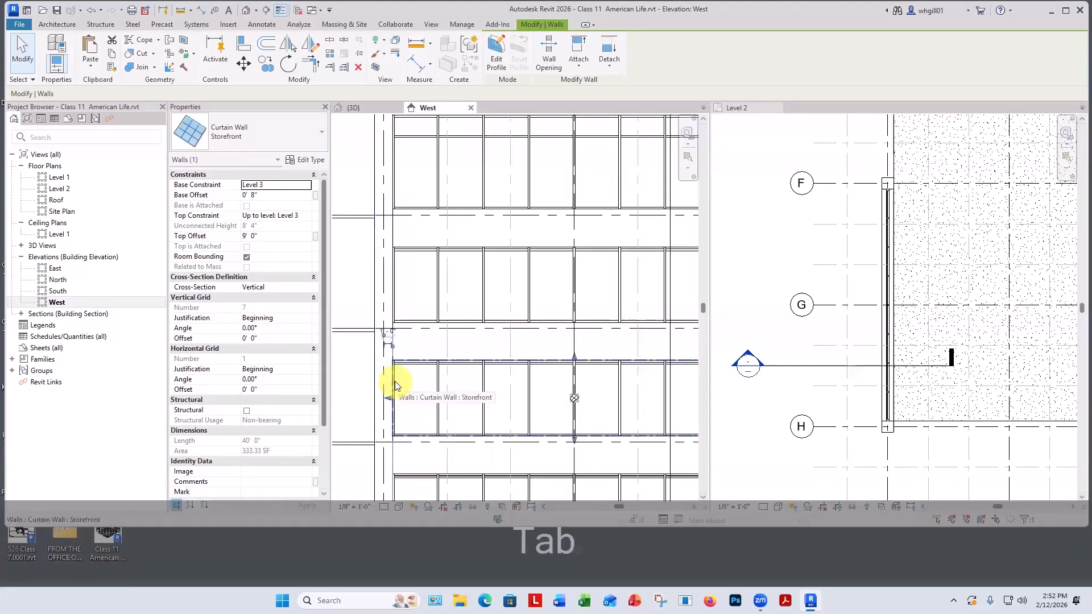
pyautogui.press('Delete')
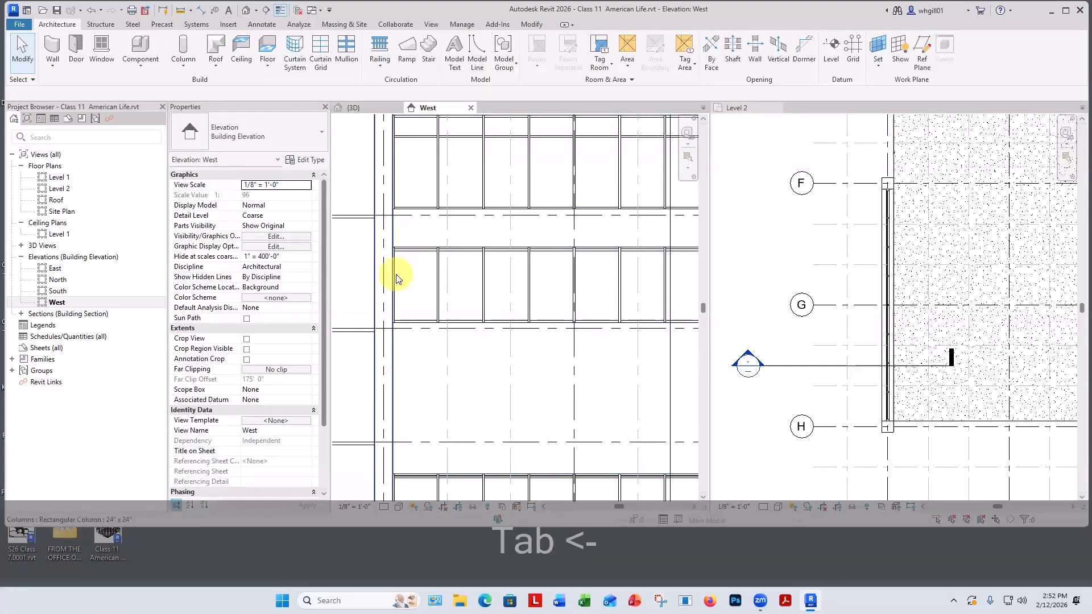
pyautogui.press('Tab')
pyautogui.click(397, 278)
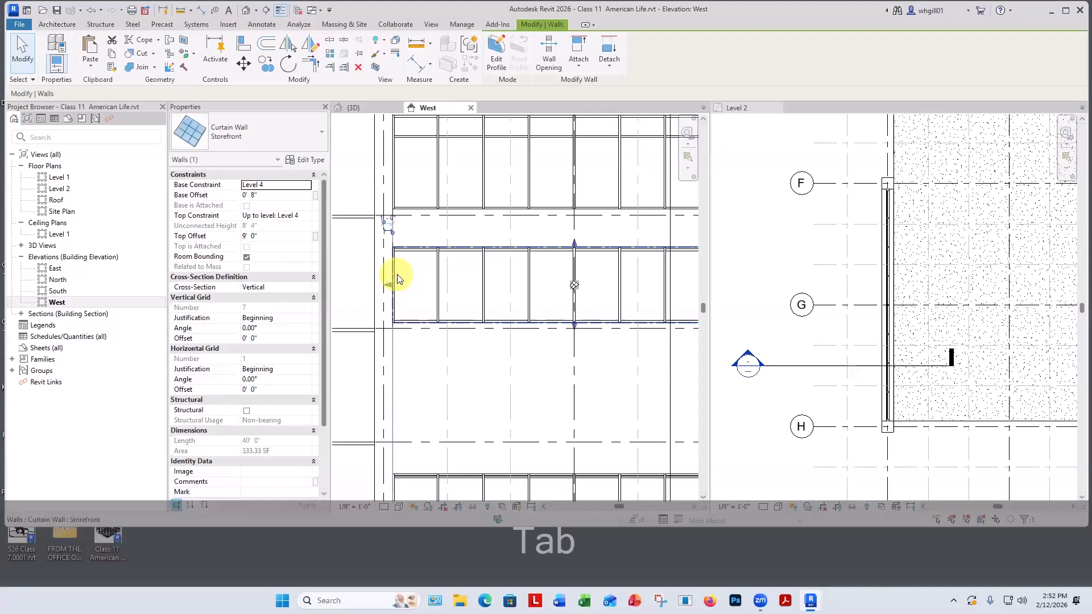
pyautogui.press('Delete')
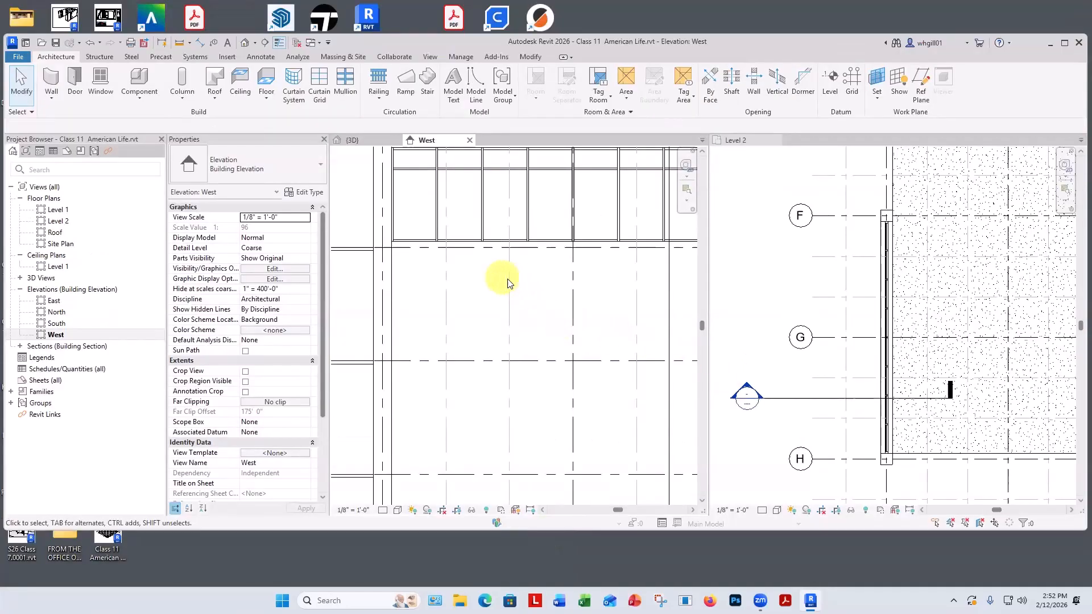
pyautogui.moveTo(507, 278); pyautogui.dragTo(509, 380, button='middle')
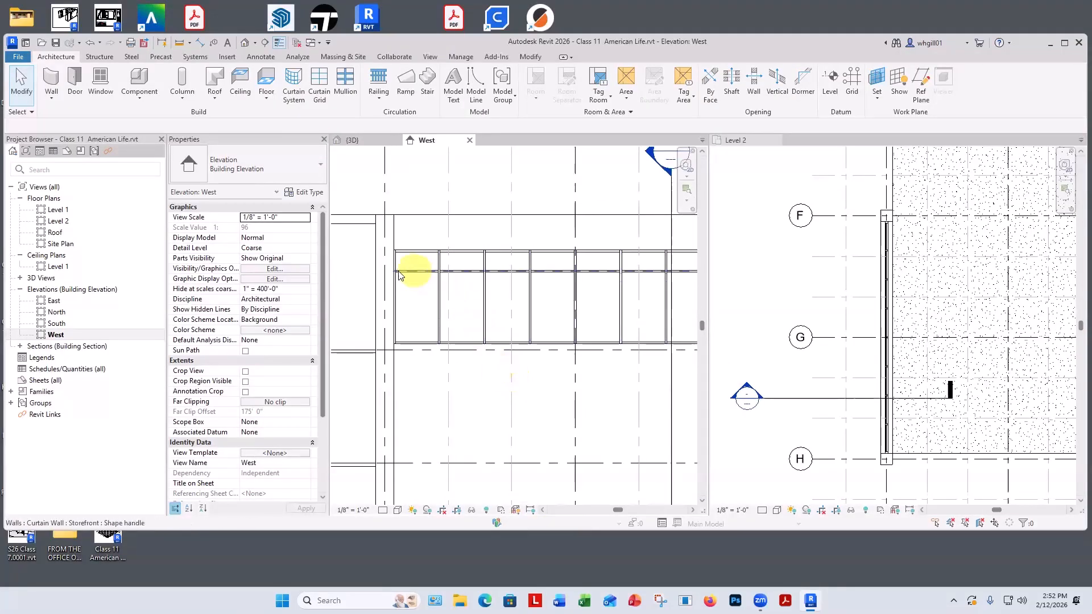
pyautogui.press('Tab')
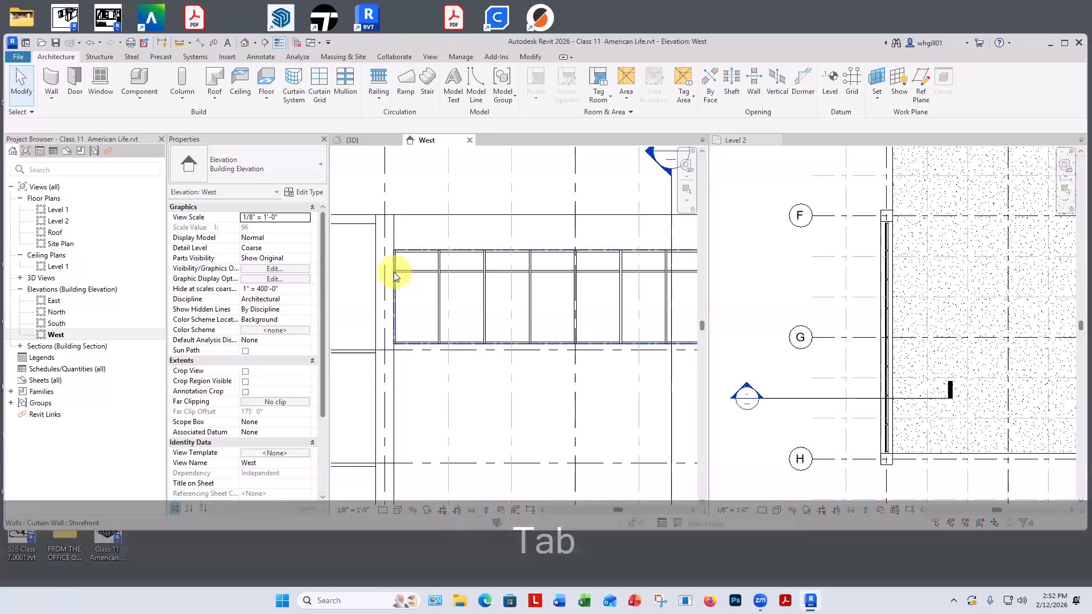
pyautogui.click(396, 277)
pyautogui.press('BackSpace')
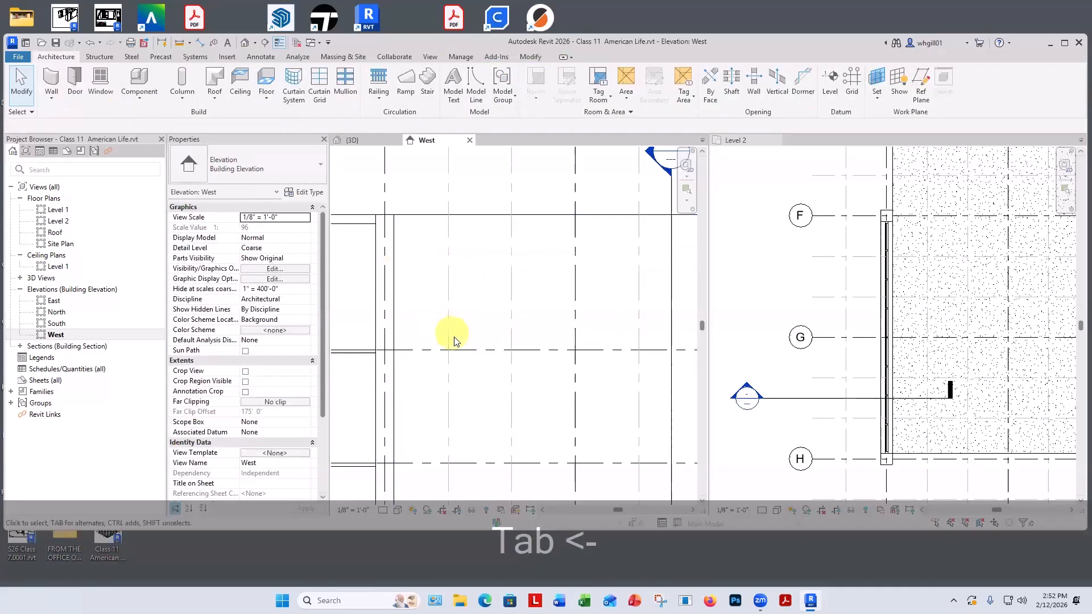
pyautogui.scroll(-2, 454, 336)
pyautogui.hotkey('ctrl', 'z')
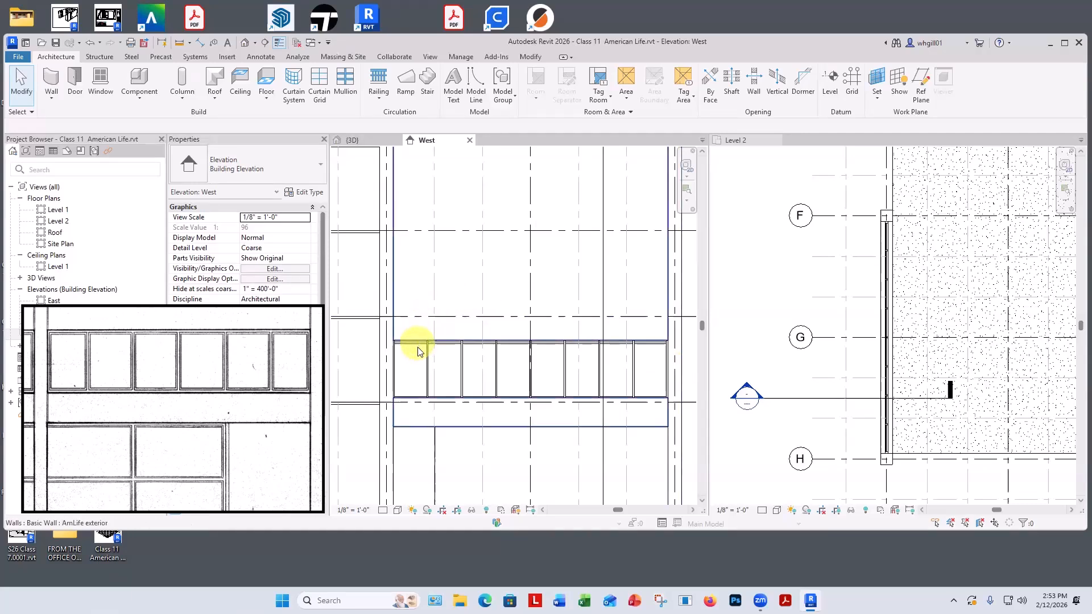
# Step: Edit the type of the Level 2 storefront wall and set its horizontal grid layout to None
pyautogui.scroll(2, 426, 349)
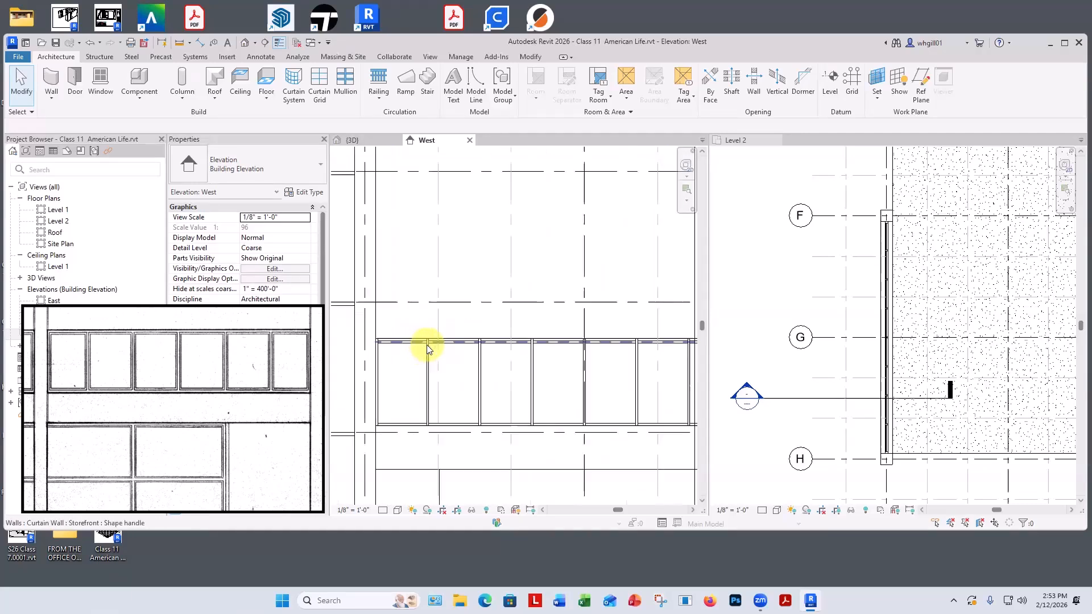
pyautogui.scroll(3, 426, 349)
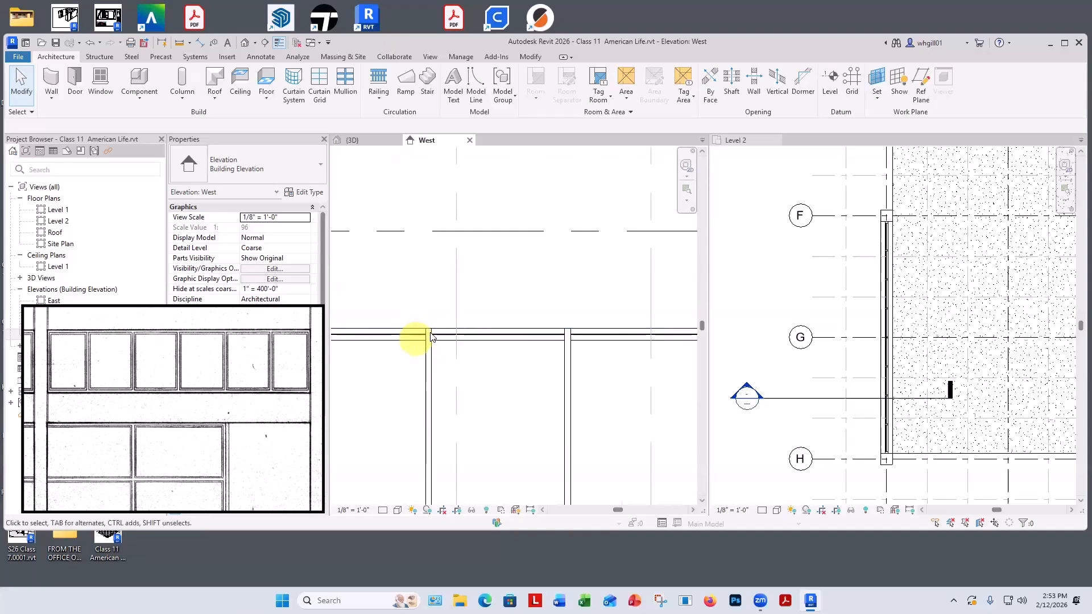
pyautogui.scroll(-2, 426, 347)
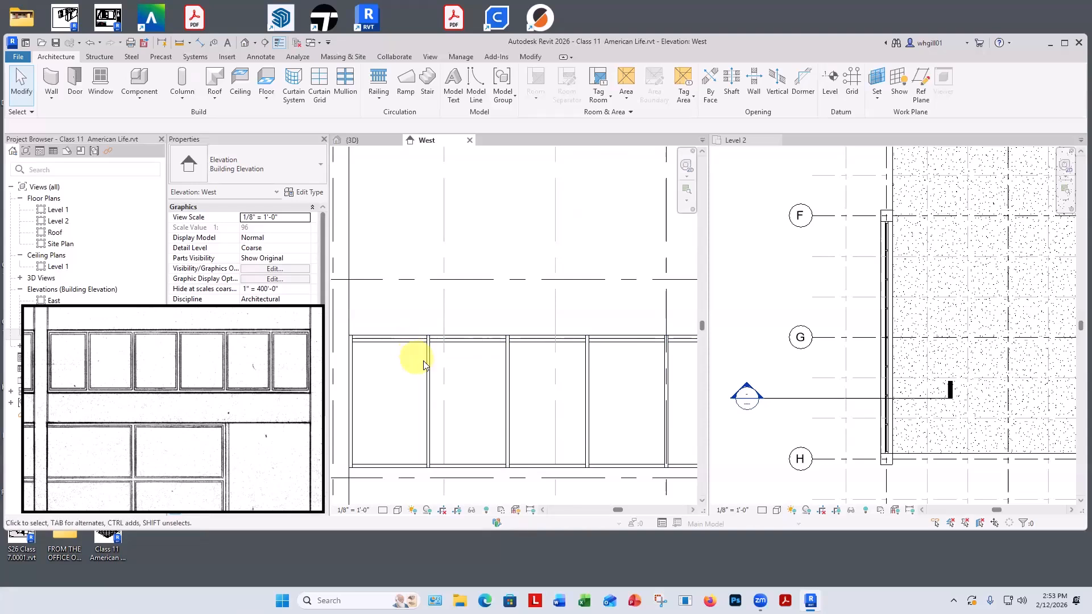
pyautogui.press('Tab')
pyautogui.click(352, 376)
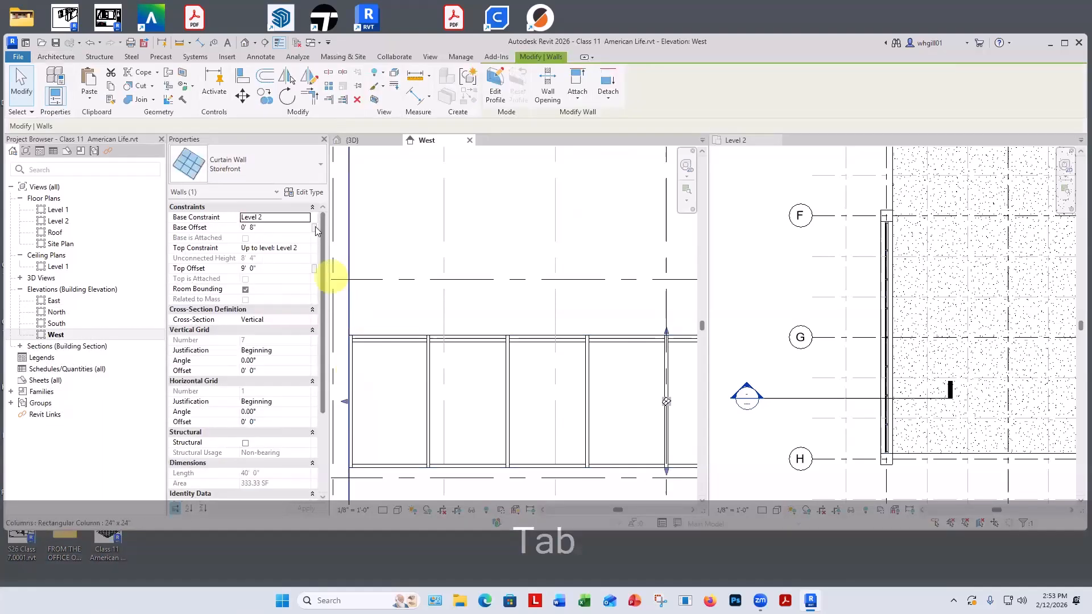
pyautogui.click(303, 193)
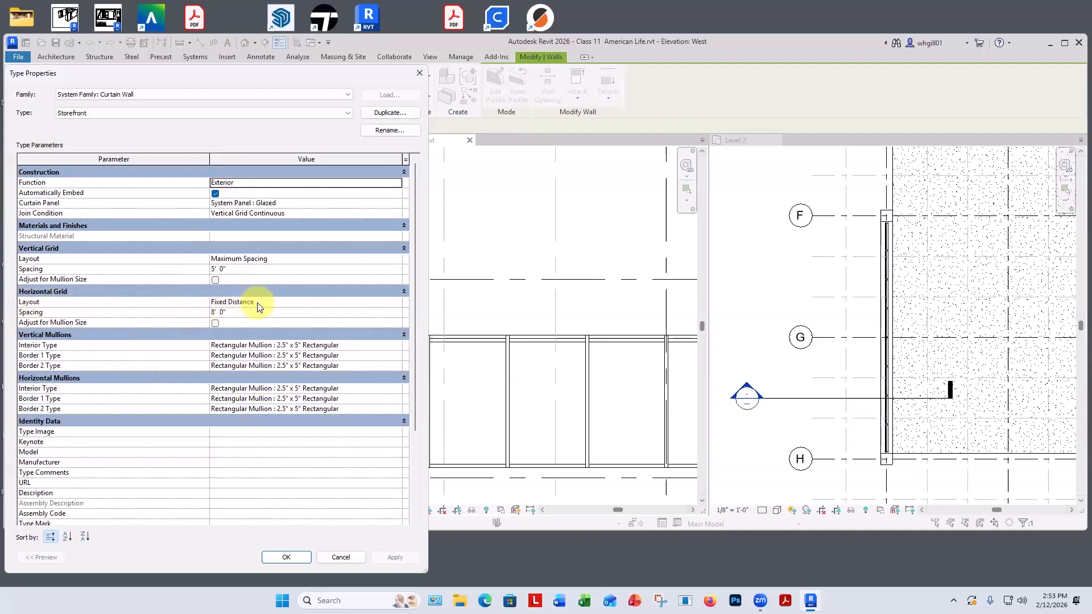
pyautogui.click(396, 302)
pyautogui.click(396, 301)
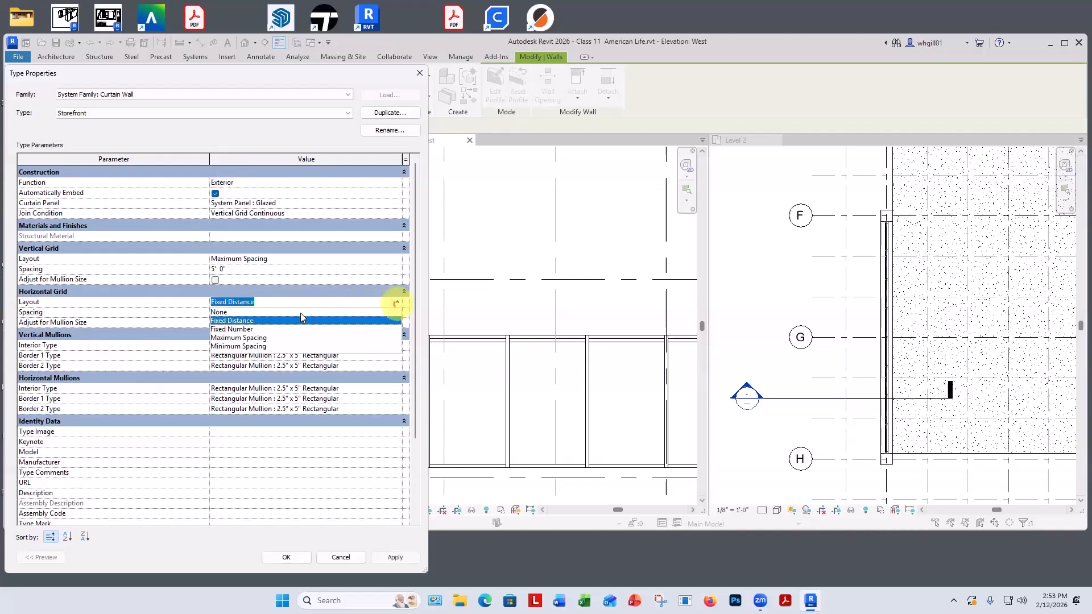
pyautogui.click(225, 312)
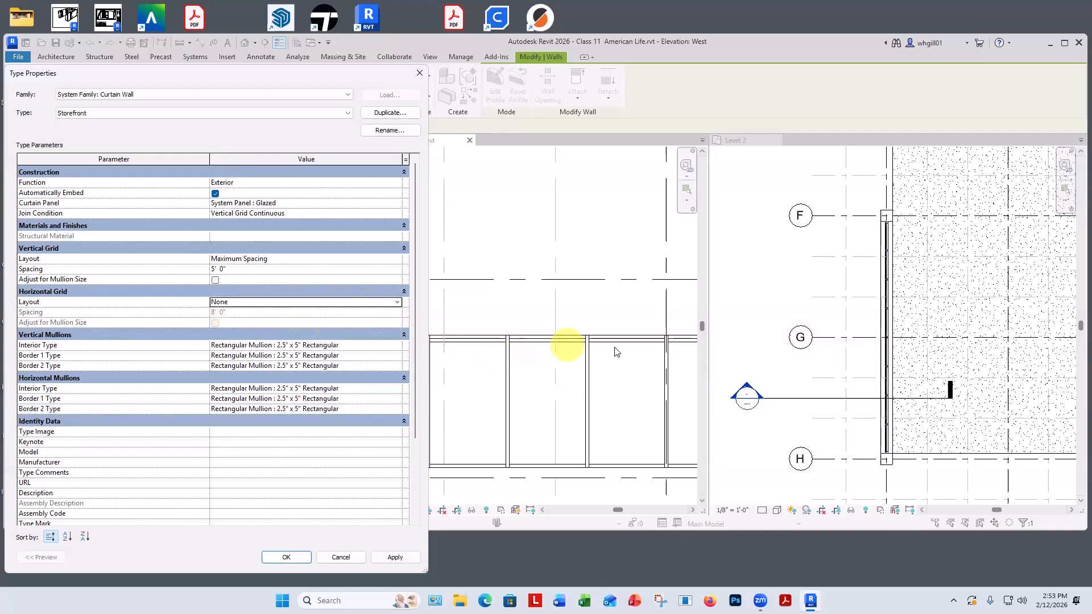
# Step: Set the Storefront type's vertical grid layout to Fixed Distance with a spacing of 7'
pyautogui.click(269, 259)
pyautogui.click(400, 261)
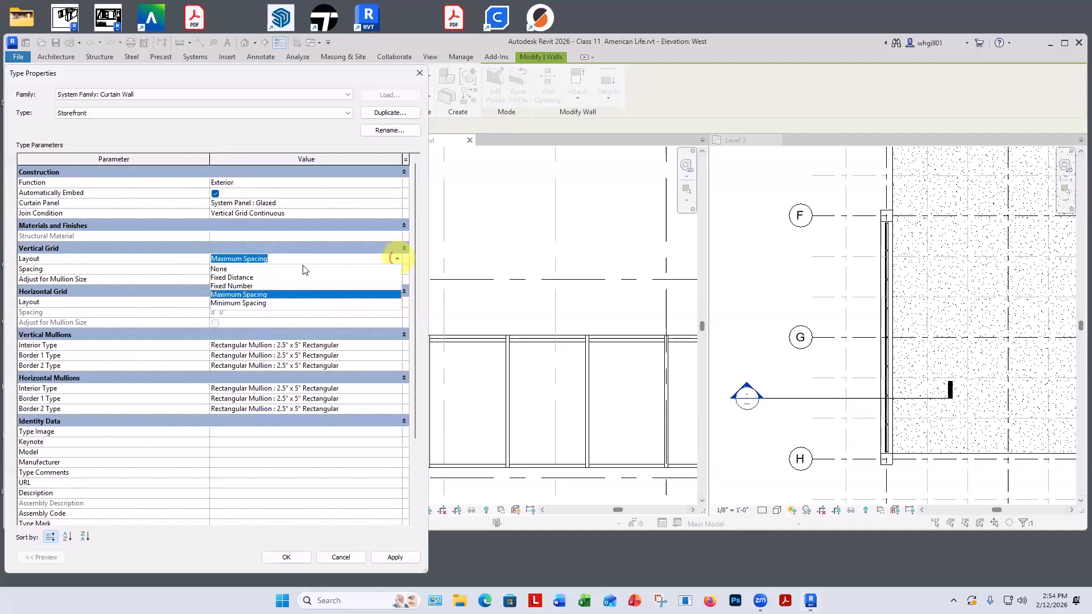
pyautogui.click(245, 277)
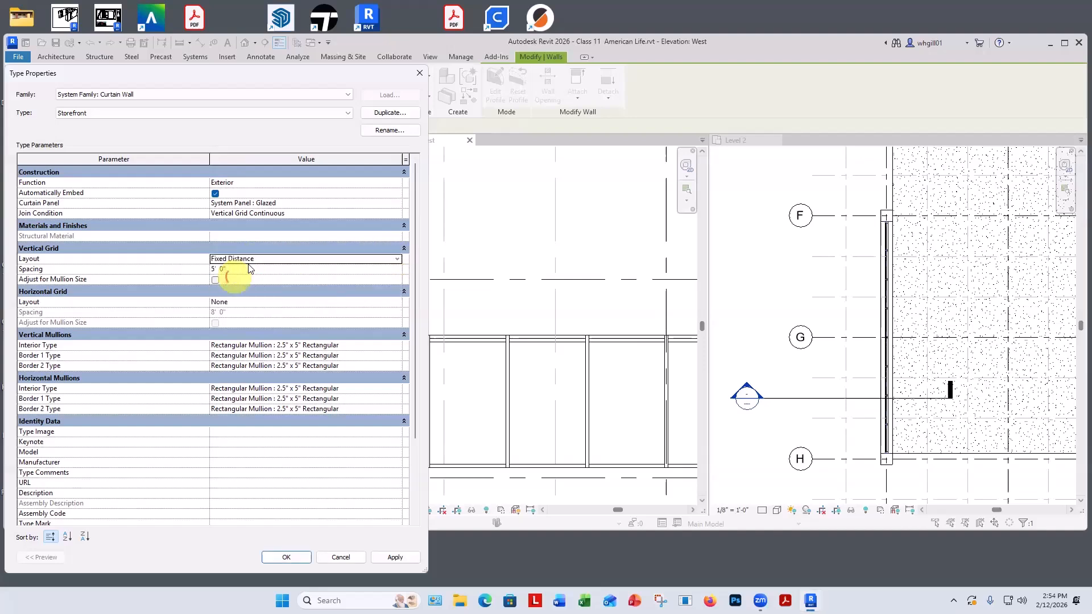
pyautogui.click(219, 270)
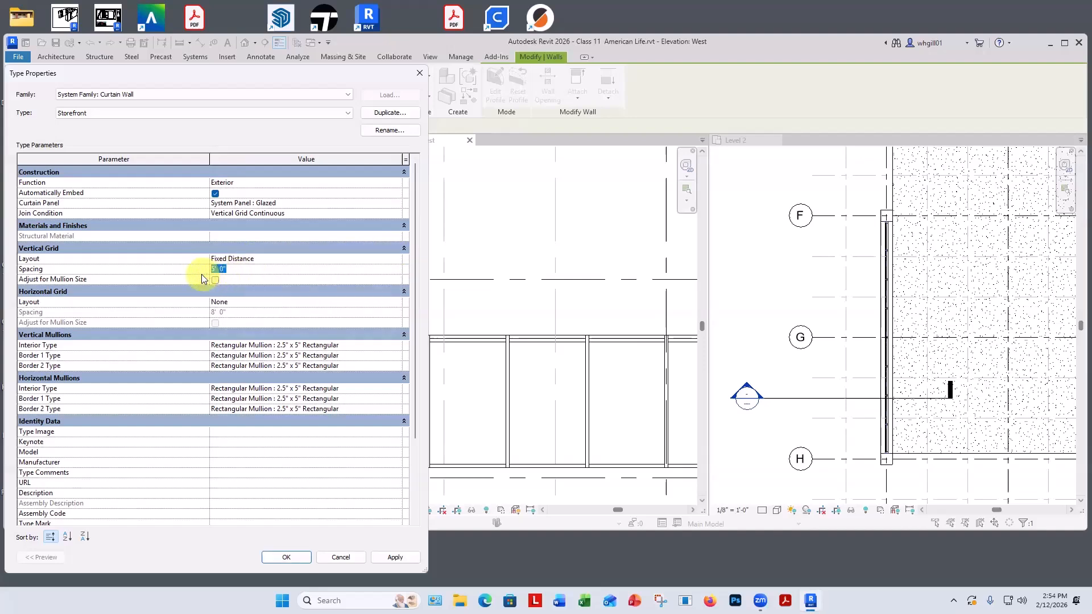
pyautogui.write("7'")
pyautogui.press('Return')
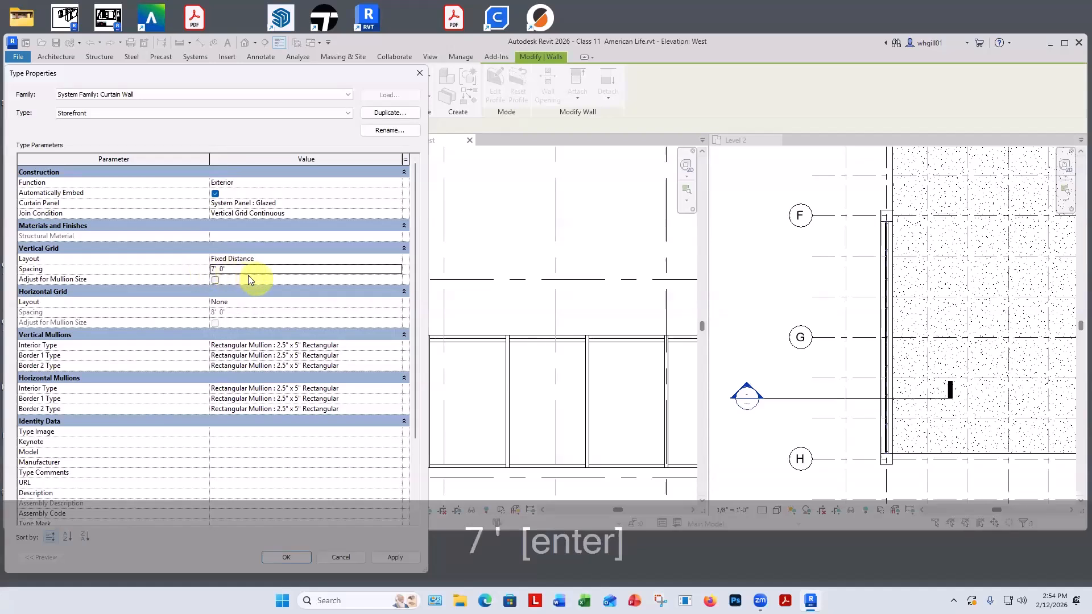
# Step: Apply the Storefront type's grid changes and delete the old type-generated gridlines that become non-associated
pyautogui.click(247, 276)
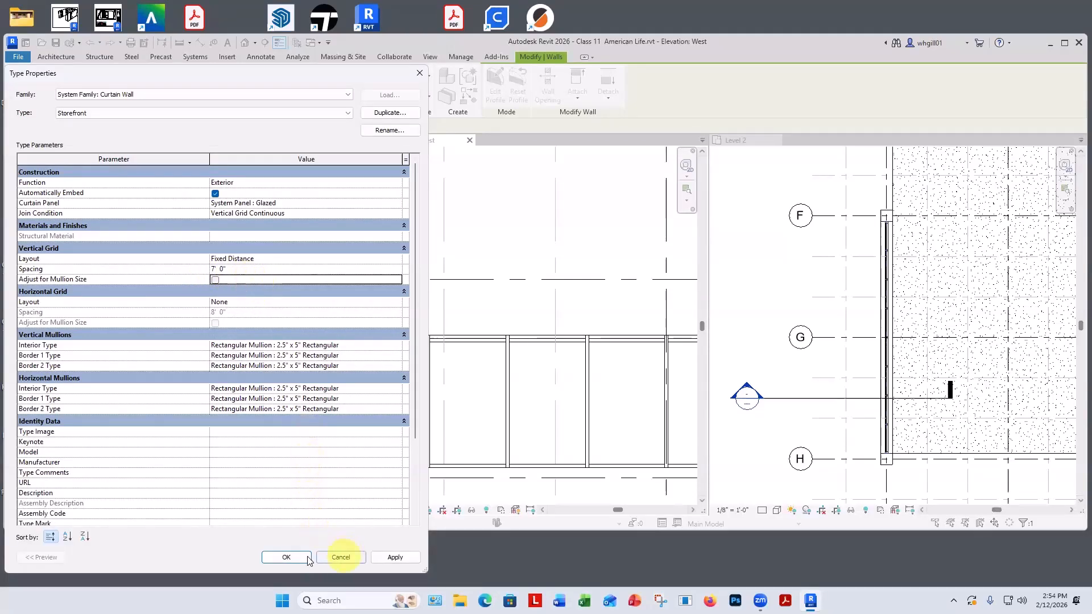
pyautogui.click(286, 558)
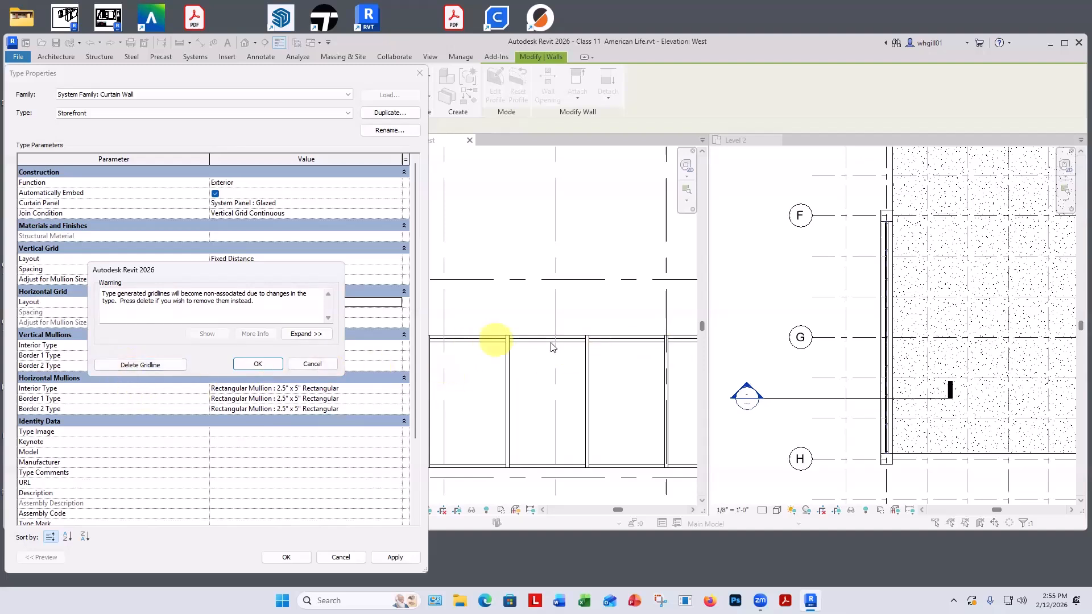
pyautogui.click(140, 364)
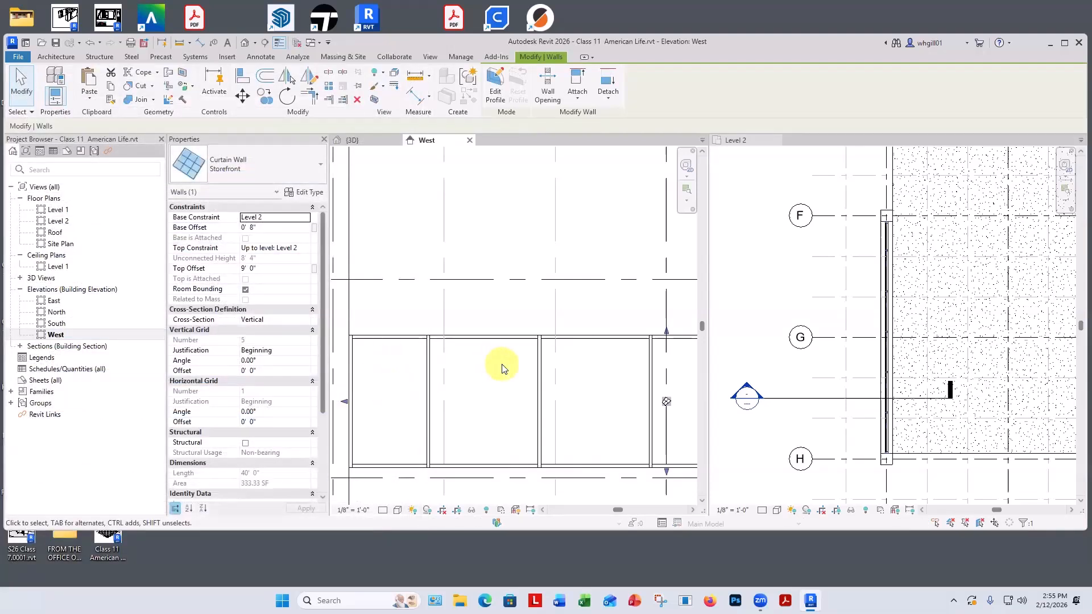
# Step: Set the vertical grid justification of the Level 2 storefront wall to Center
pyautogui.scroll(-4, 500, 365)
pyautogui.moveTo(585, 382); pyautogui.dragTo(554, 383, button='middle')
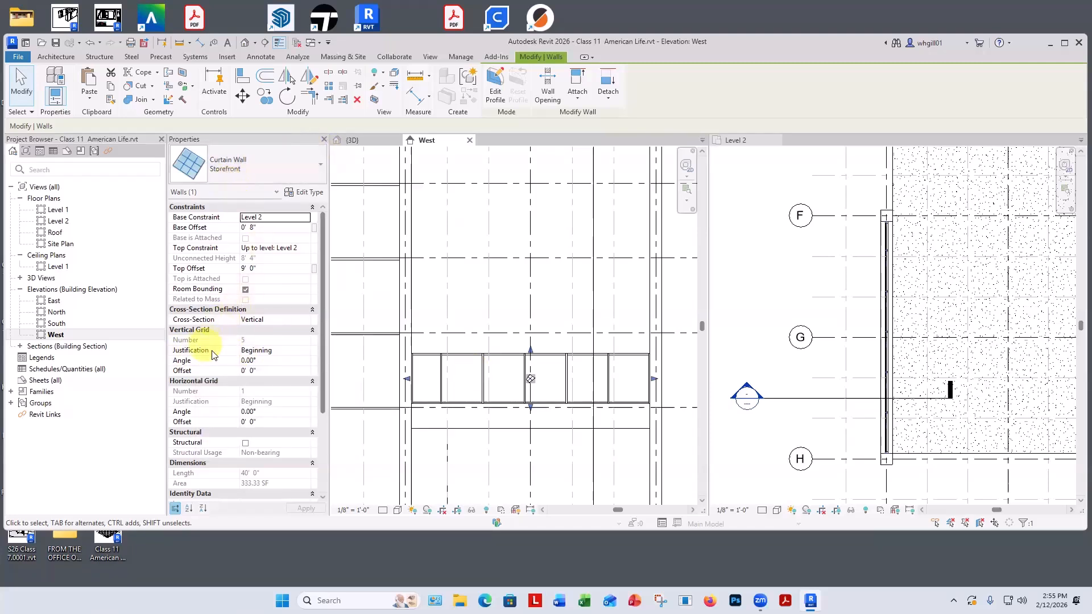
pyautogui.click(257, 350)
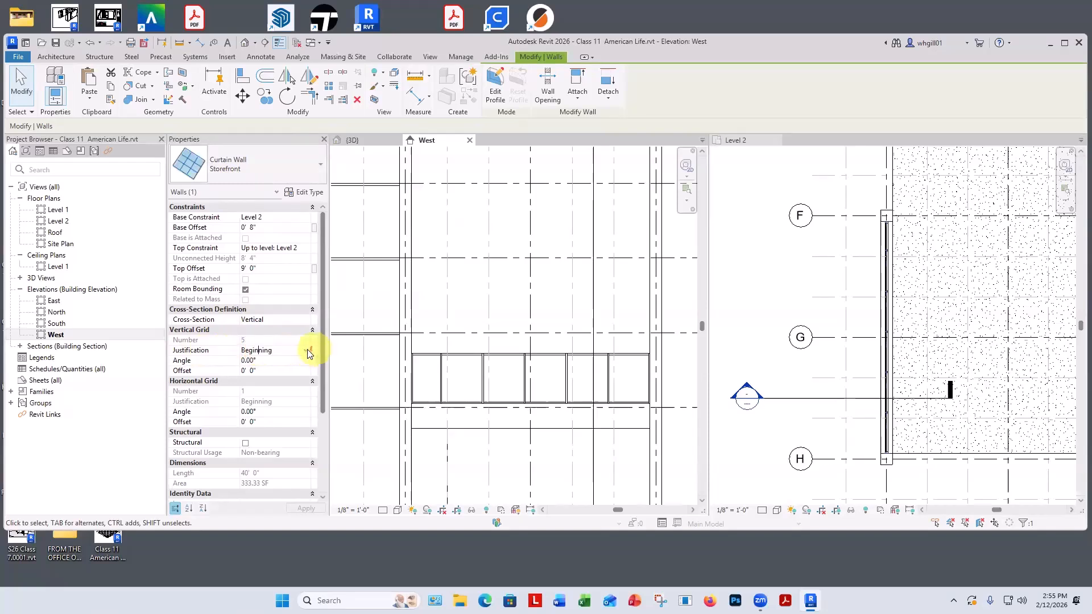
pyautogui.click(305, 350)
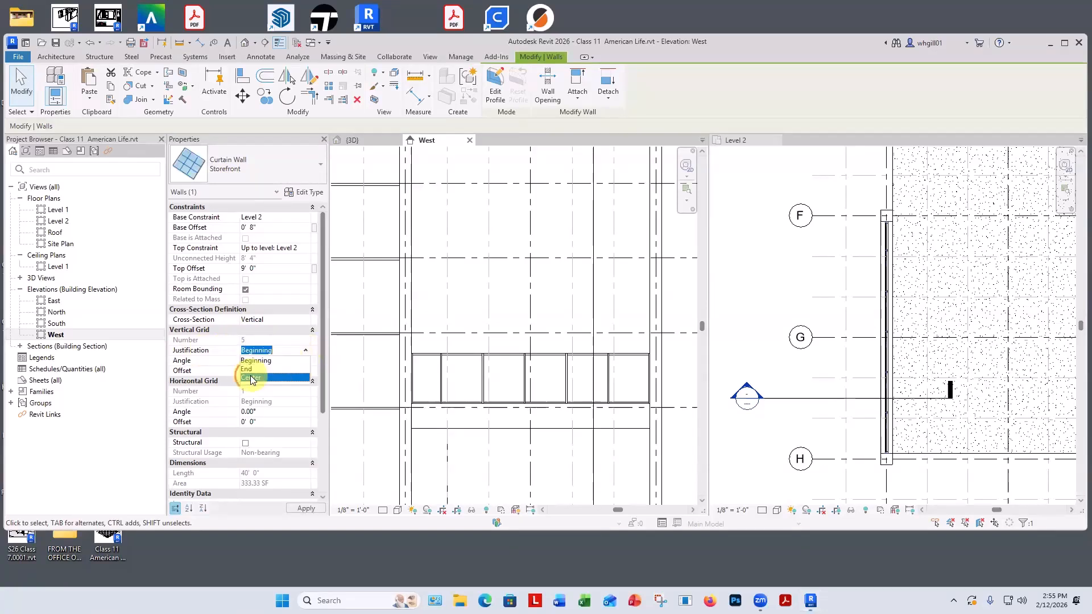
pyautogui.click(253, 374)
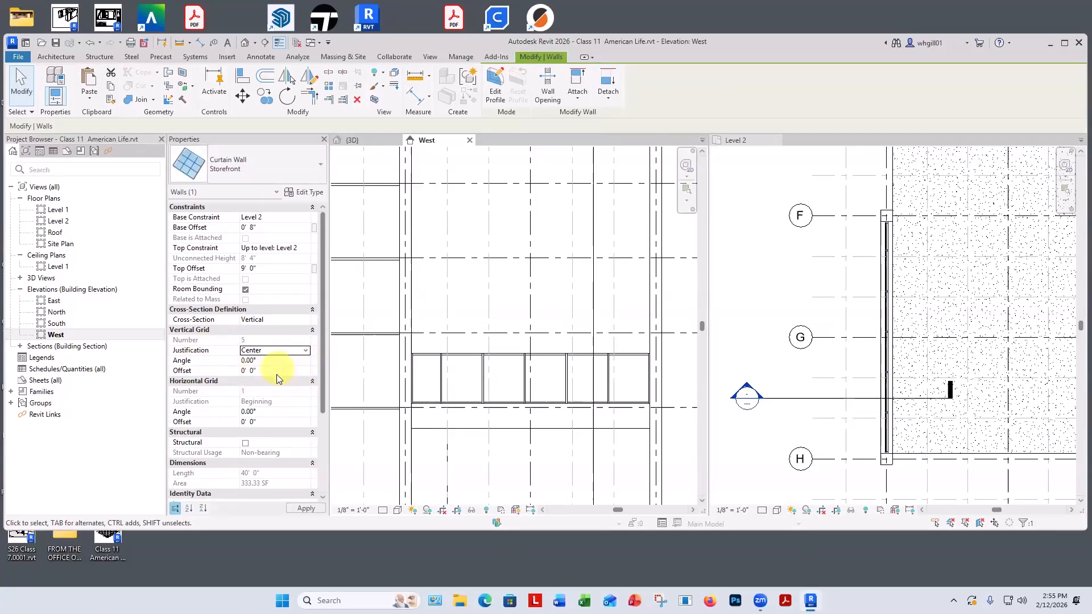
pyautogui.click(306, 508)
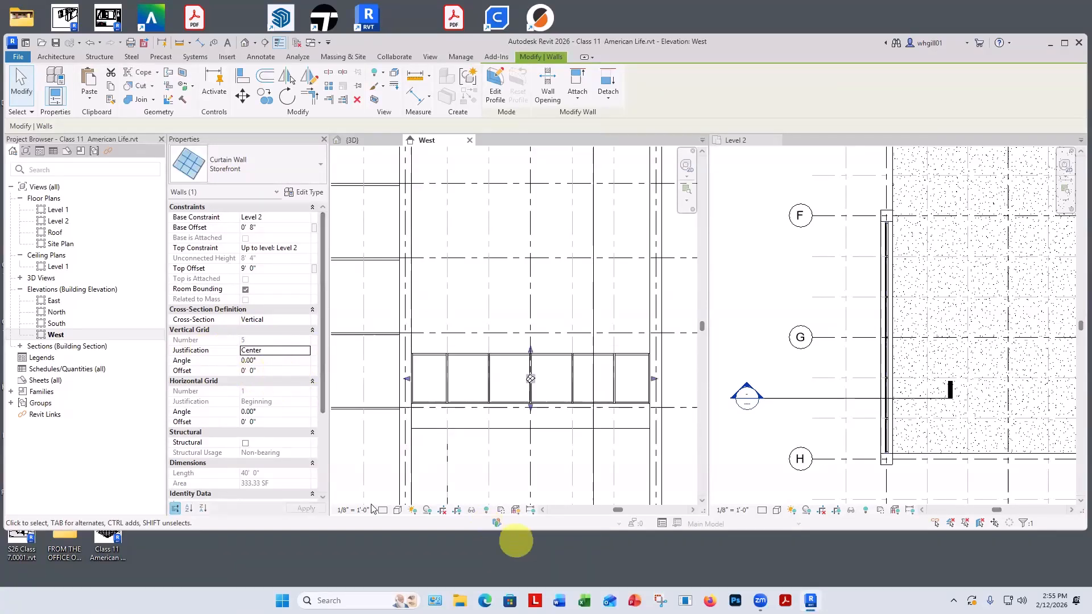
pyautogui.click(557, 370)
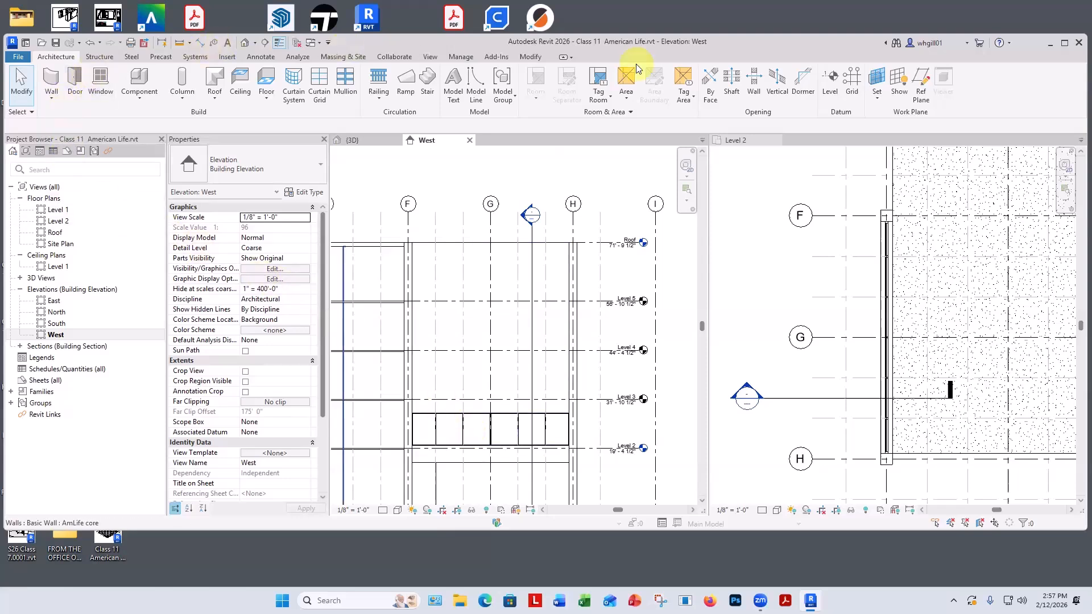
# Step: Copy the Level 2 storefront wall between grids F and H and paste it aligned to Level 3
pyautogui.click(530, 56)
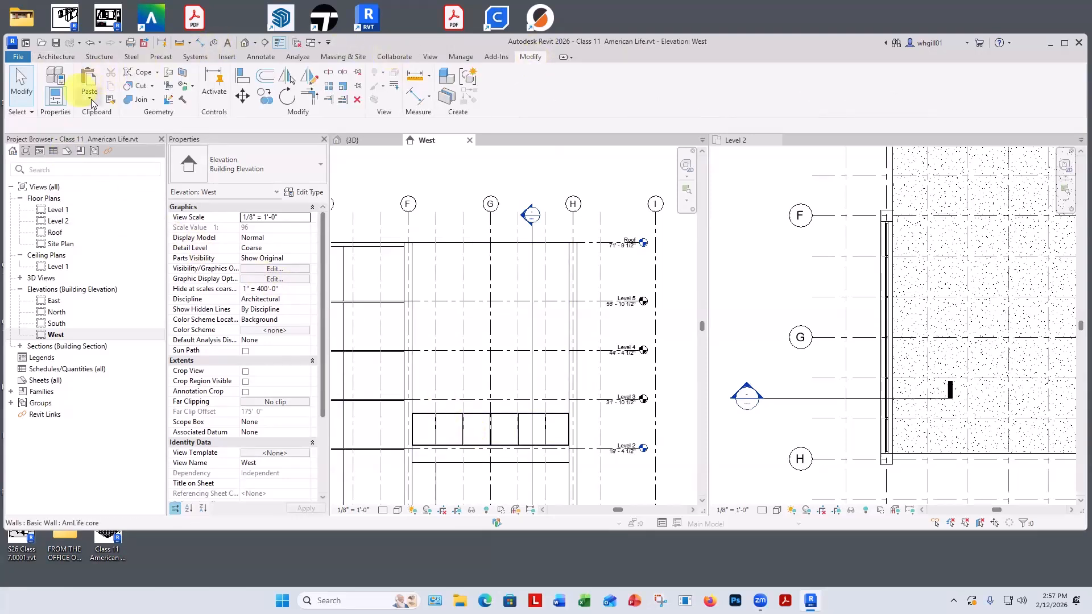
pyautogui.press('Escape')
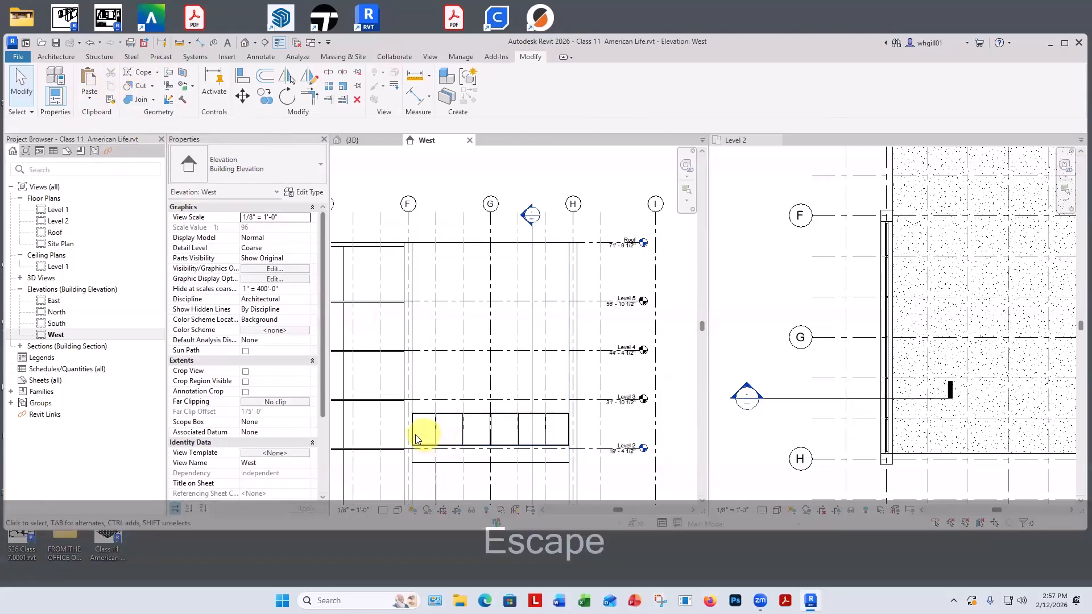
pyautogui.press('Tab')
pyautogui.press('Tab')
pyautogui.press('Tab')
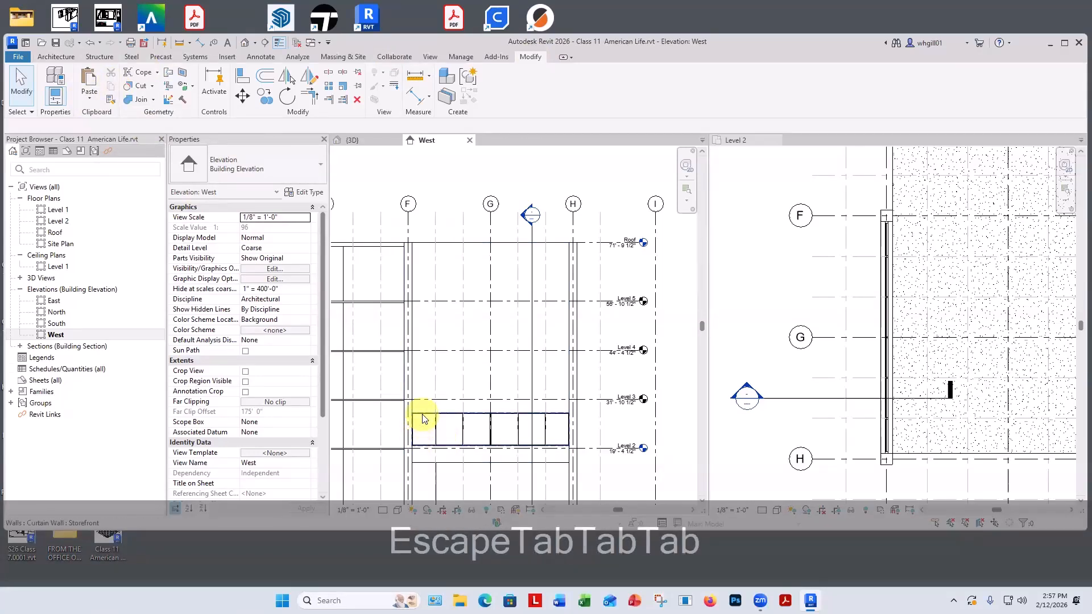
pyautogui.click(423, 419)
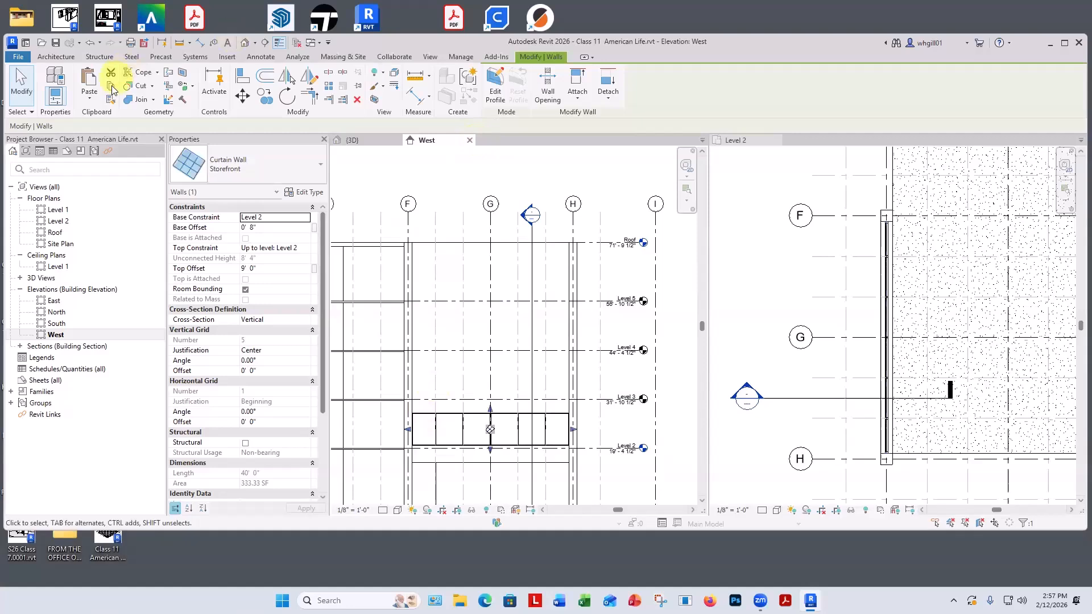
pyautogui.click(110, 88)
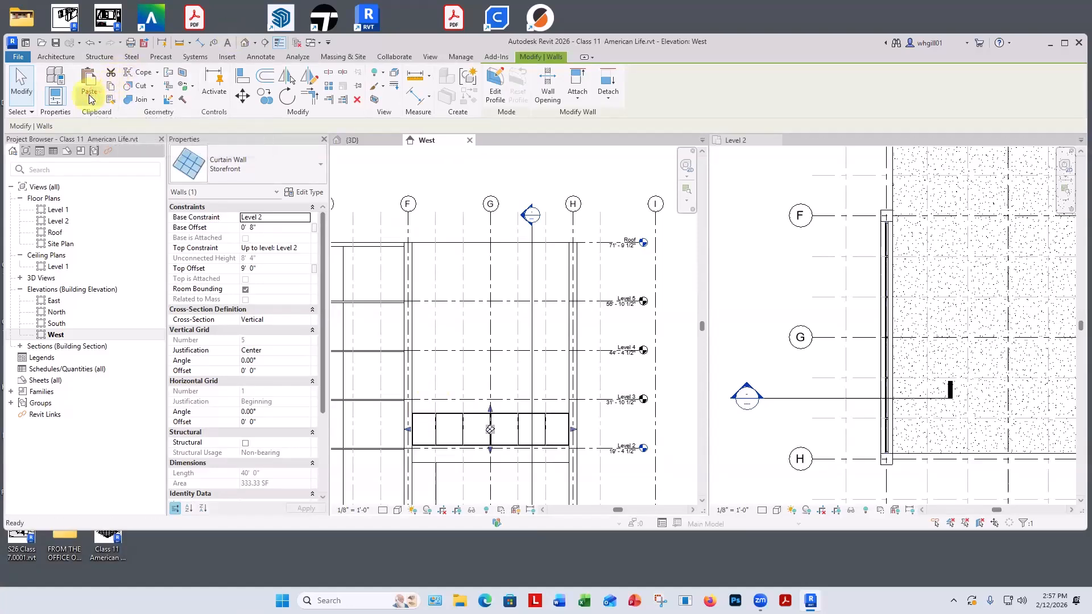
pyautogui.click(91, 99)
pyautogui.click(123, 138)
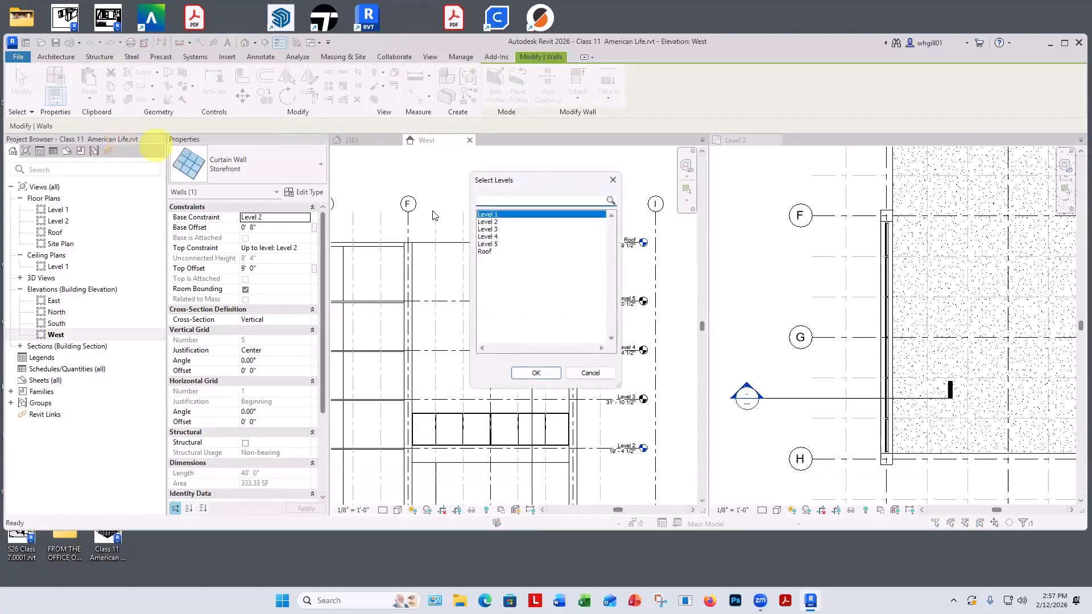
pyautogui.click(486, 229)
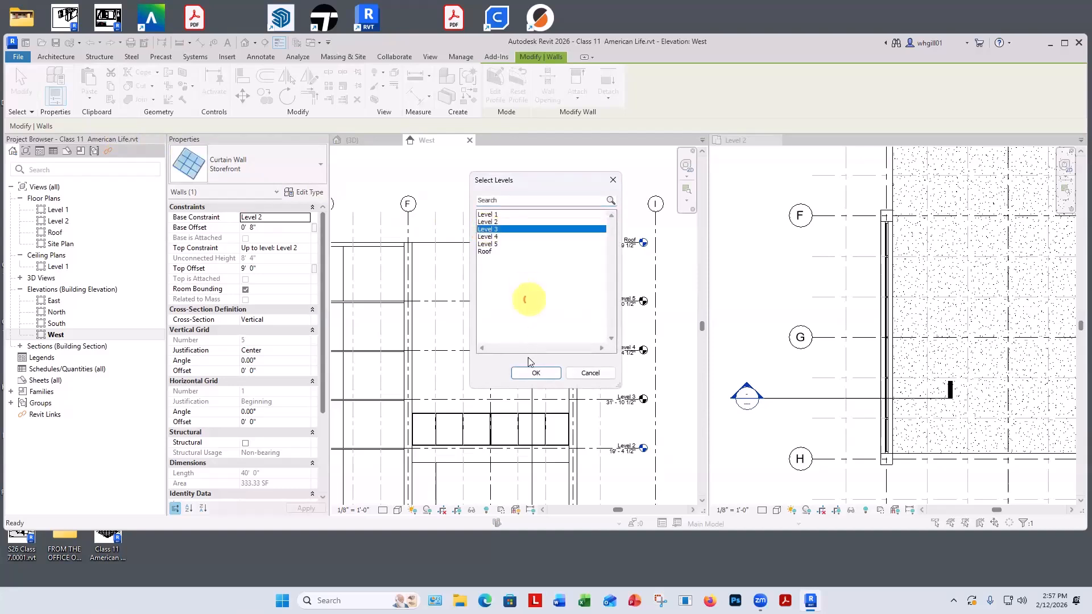
pyautogui.click(529, 373)
pyautogui.click(620, 373)
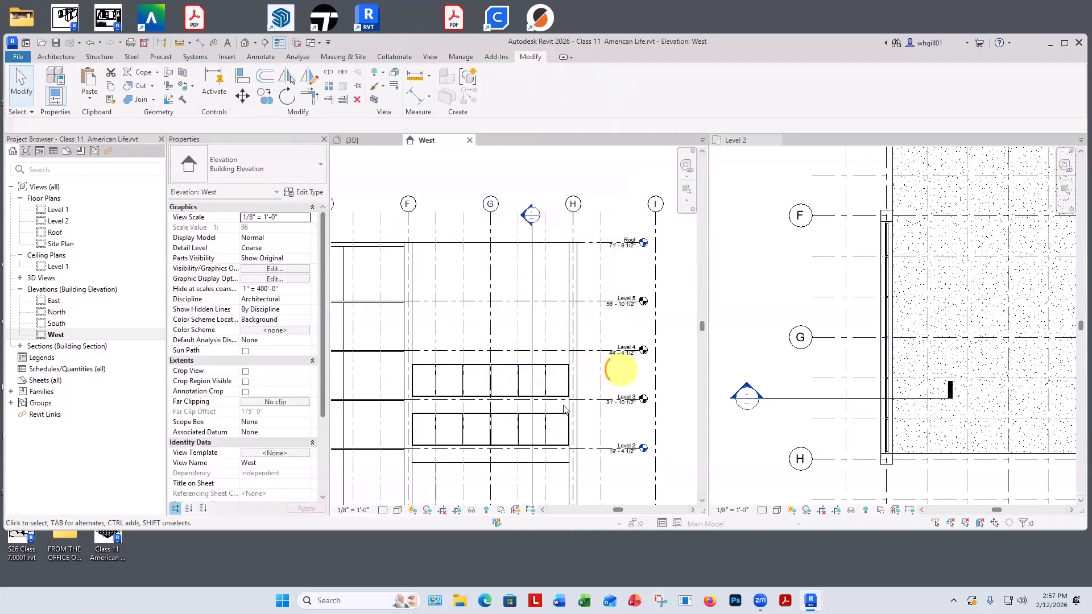
# Step: Measure the vertical gap between the Level 2 and Level 3 storefront bands with a temporary aligned dimension
pyautogui.scroll(5, 532, 431)
pyautogui.scroll(3, 518, 374)
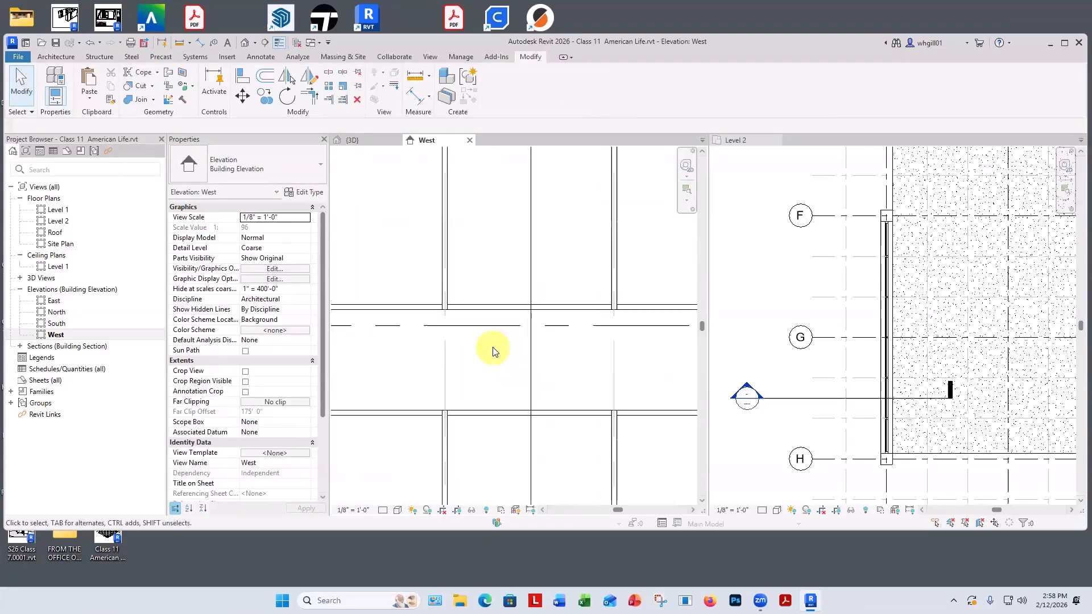
pyautogui.press('d')
pyautogui.press('i')
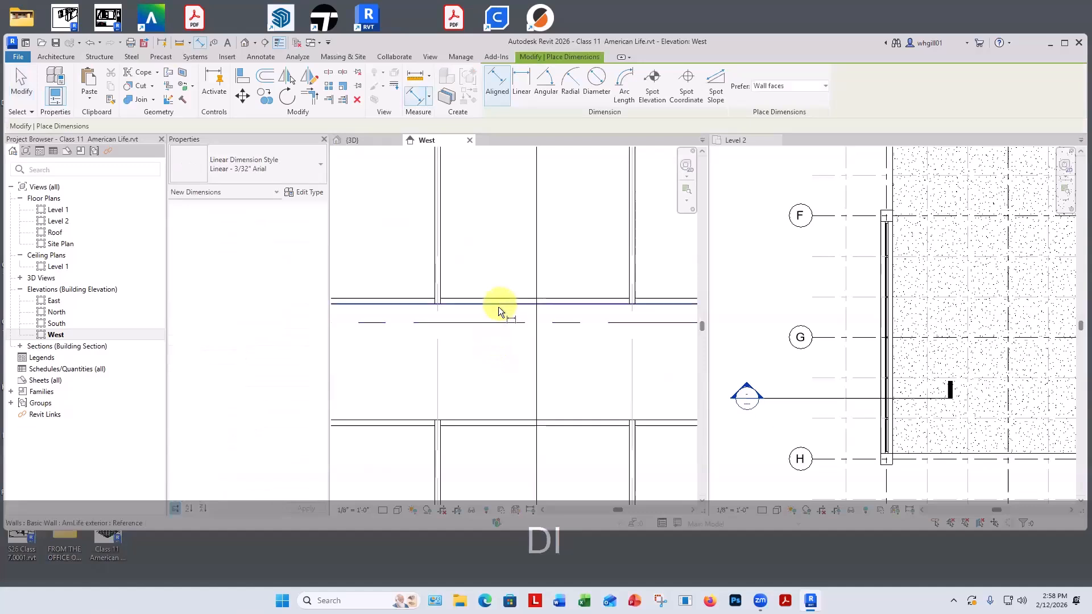
pyautogui.click(500, 307)
pyautogui.click(490, 421)
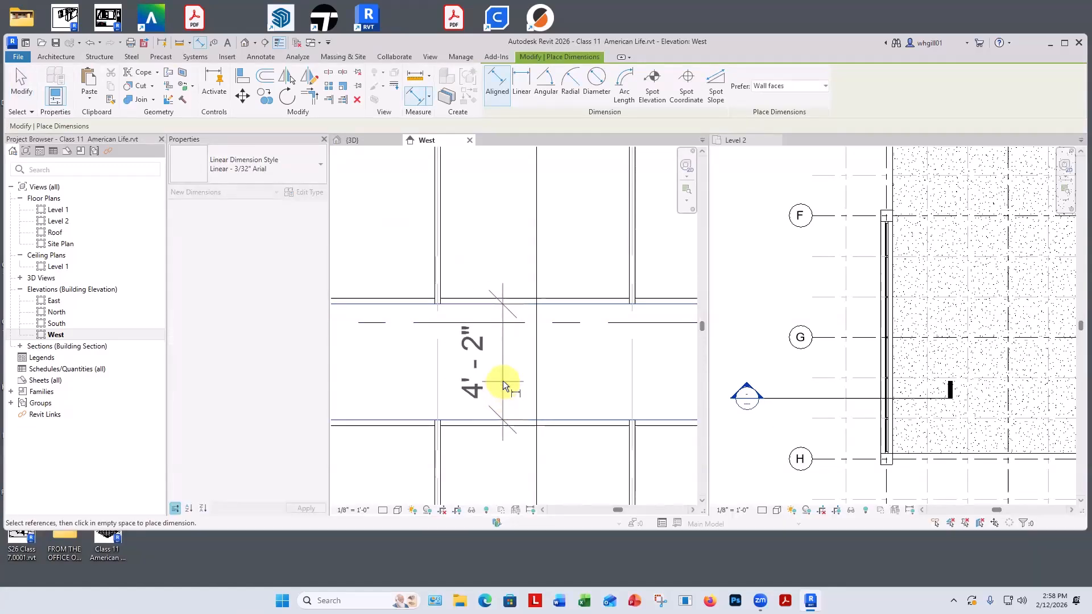
pyautogui.press('Escape')
# Step: Copy the Level 3 storefront wall and paste it aligned to Levels 4 and 5
pyautogui.scroll(-5, 455, 330)
pyautogui.moveTo(648, 311); pyautogui.dragTo(684, 330, button='middle')
pyautogui.scroll(-1, 656, 315)
pyautogui.scroll(-2, 466, 321)
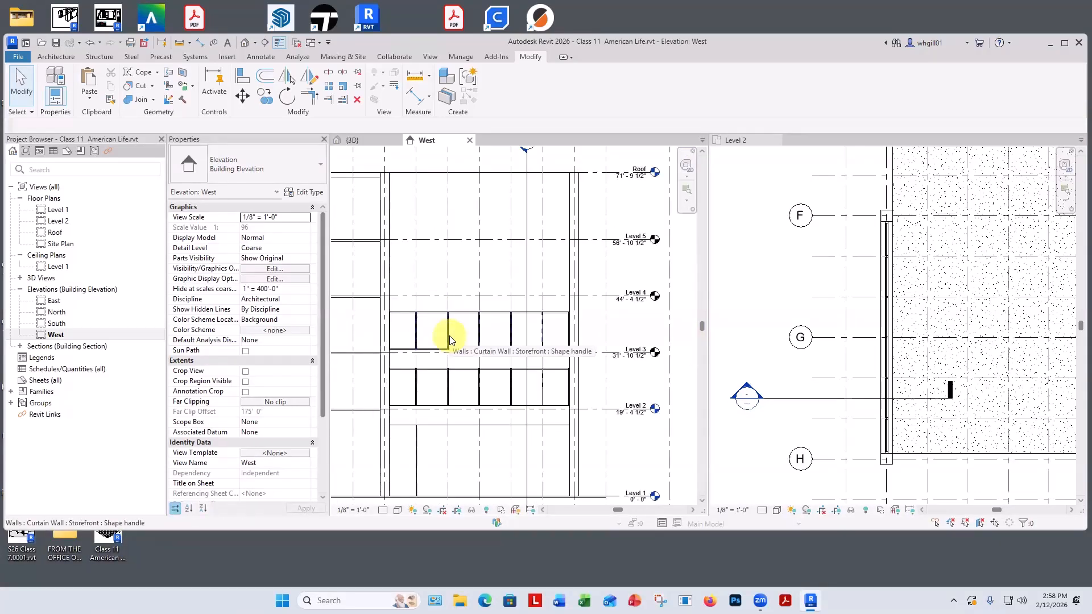
pyautogui.press('Tab')
pyautogui.click(390, 330)
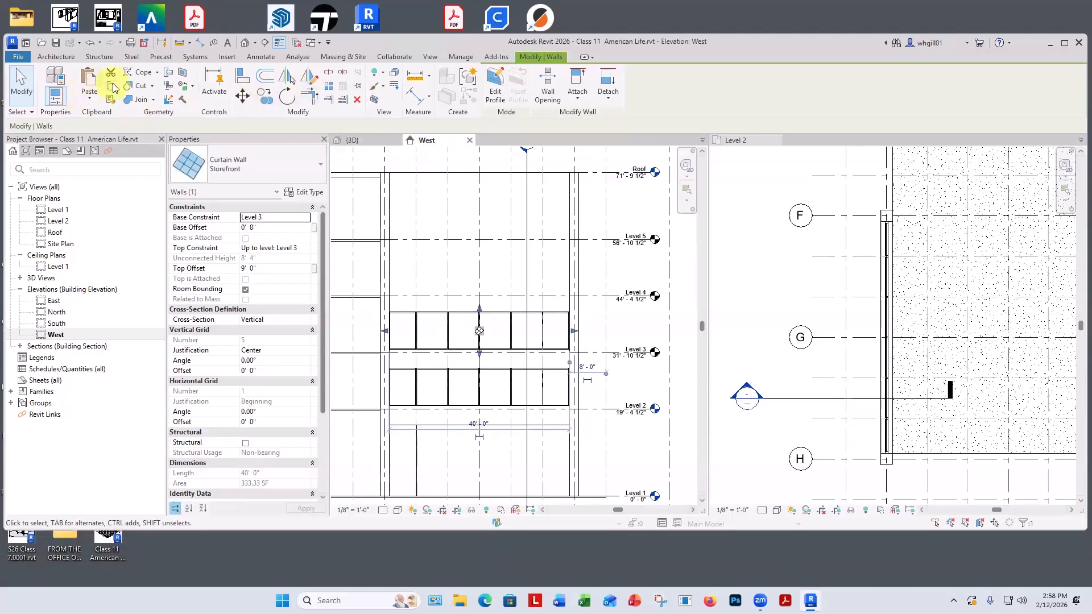
pyautogui.click(89, 96)
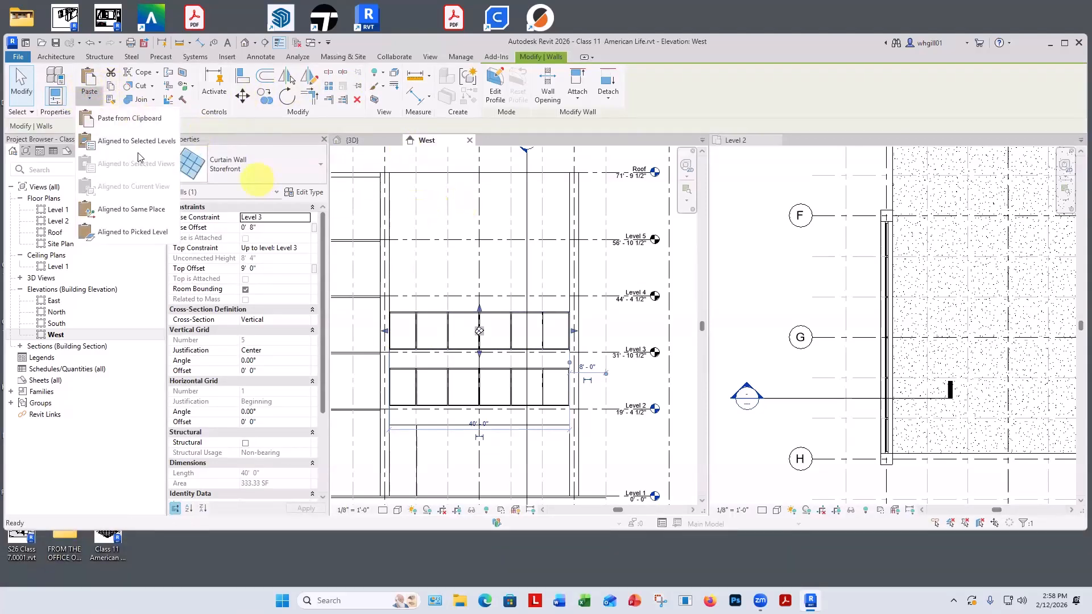
pyautogui.click(114, 140)
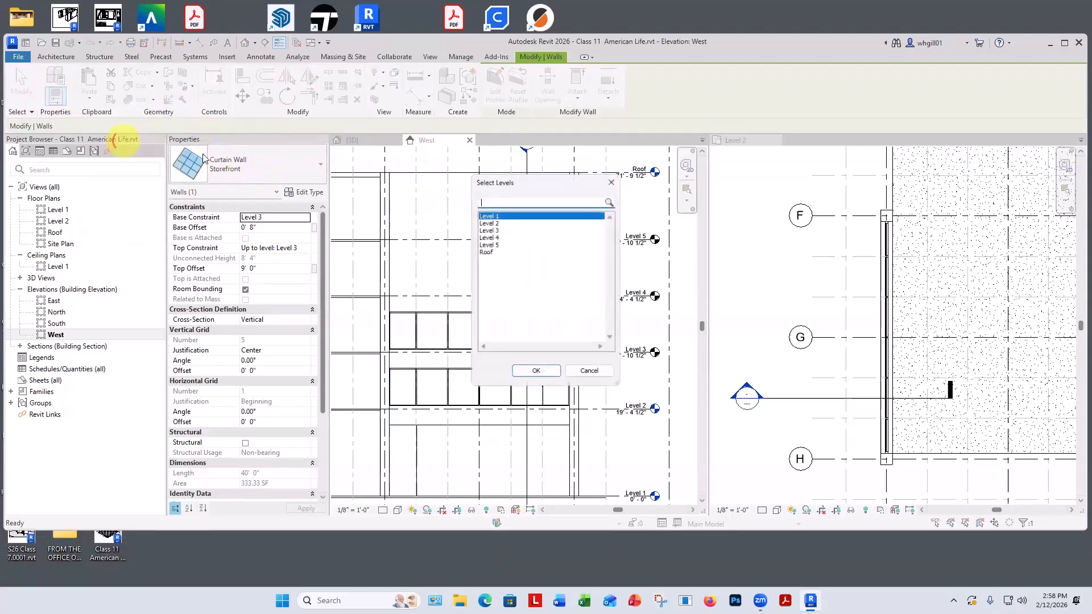
pyautogui.click(492, 236)
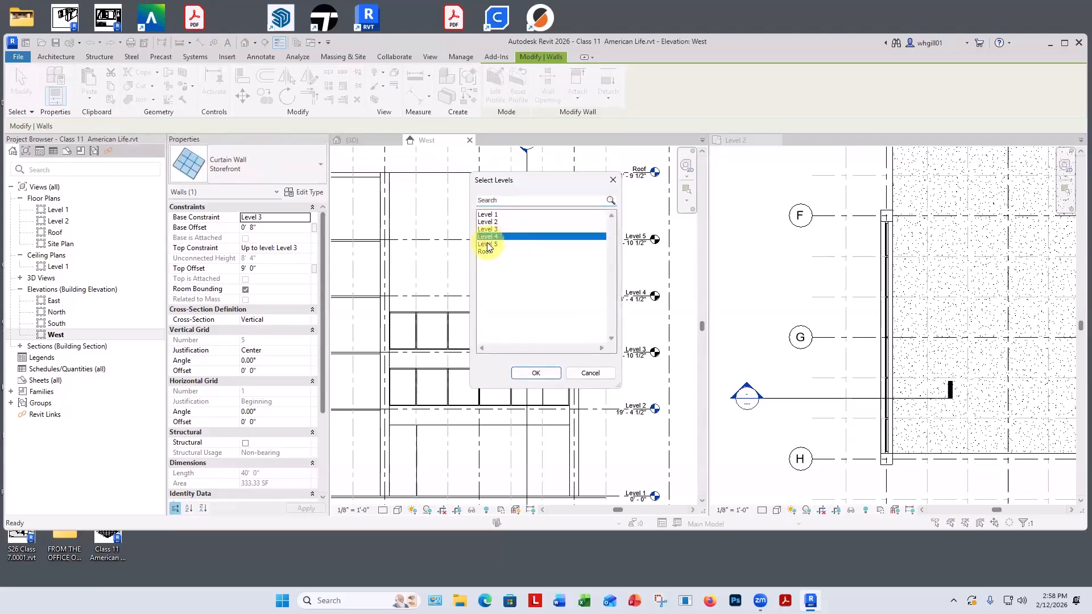
pyautogui.keyDown('shift'); pyautogui.click(487, 244); pyautogui.keyUp('shift')
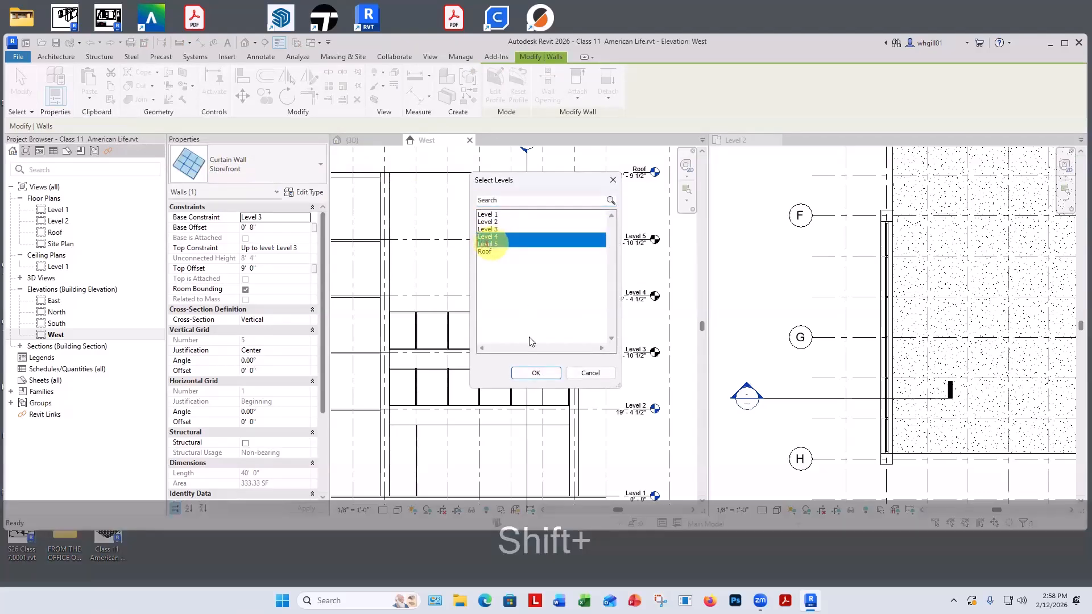
pyautogui.click(536, 373)
pyautogui.click(632, 205)
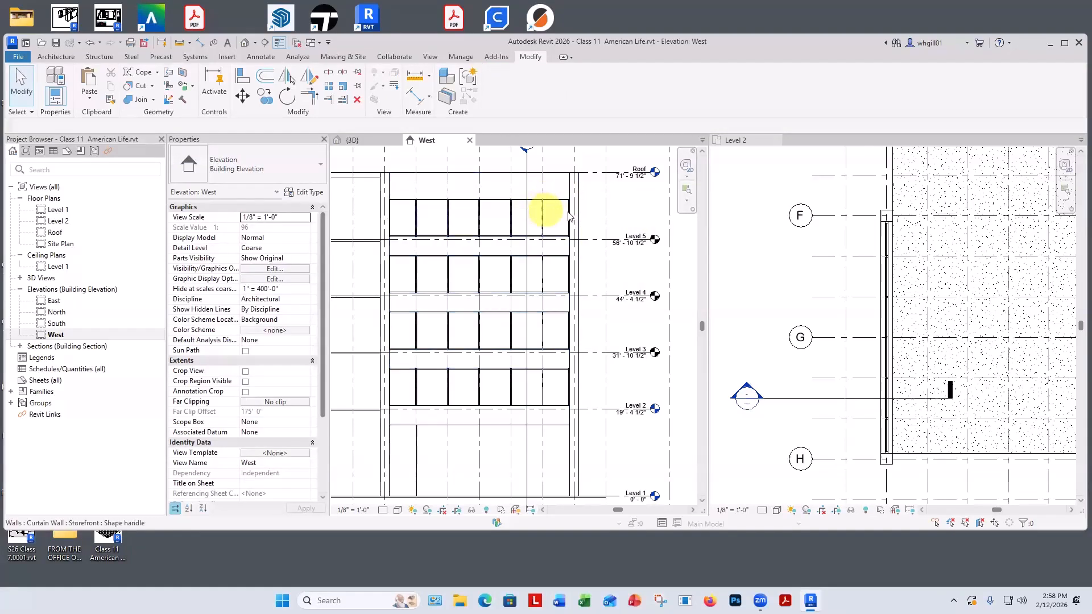
# Step: Set the top offset of the Level 5 storefront wall to 10'
pyautogui.press('Tab')
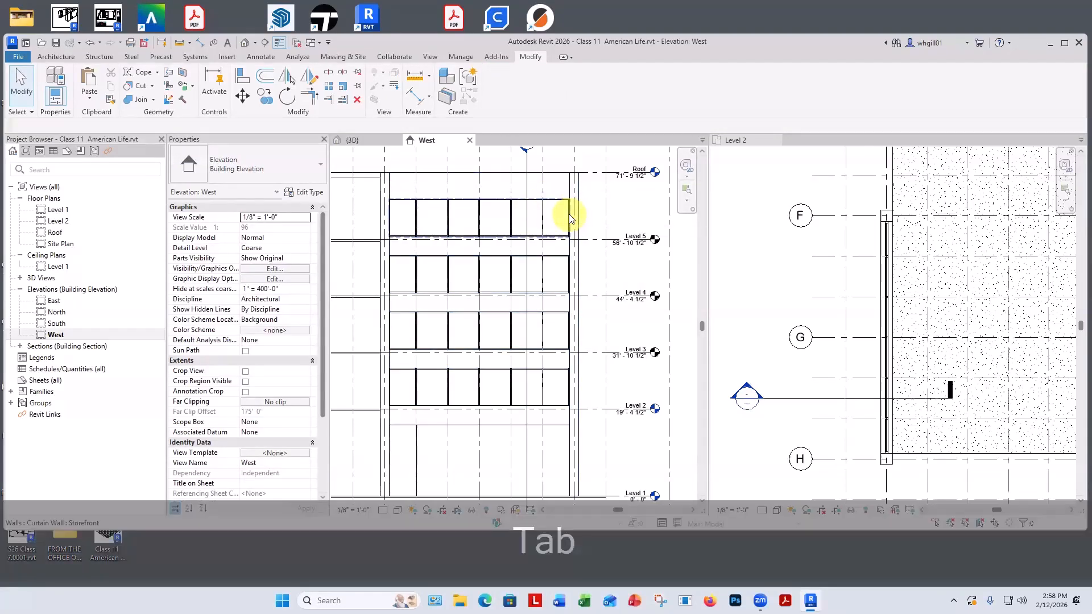
pyautogui.click(570, 218)
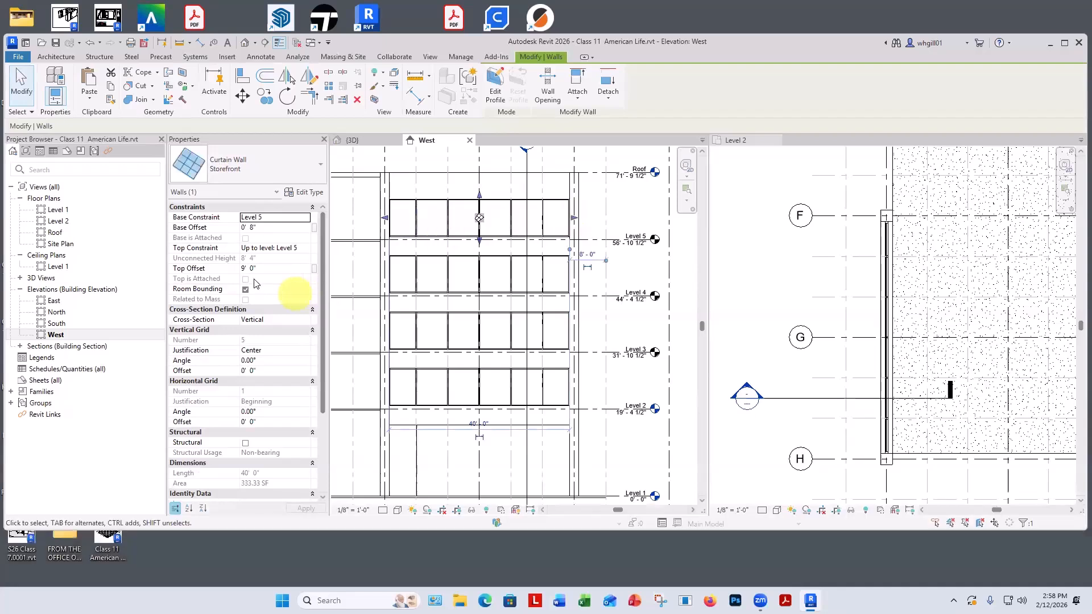
pyautogui.click(261, 271)
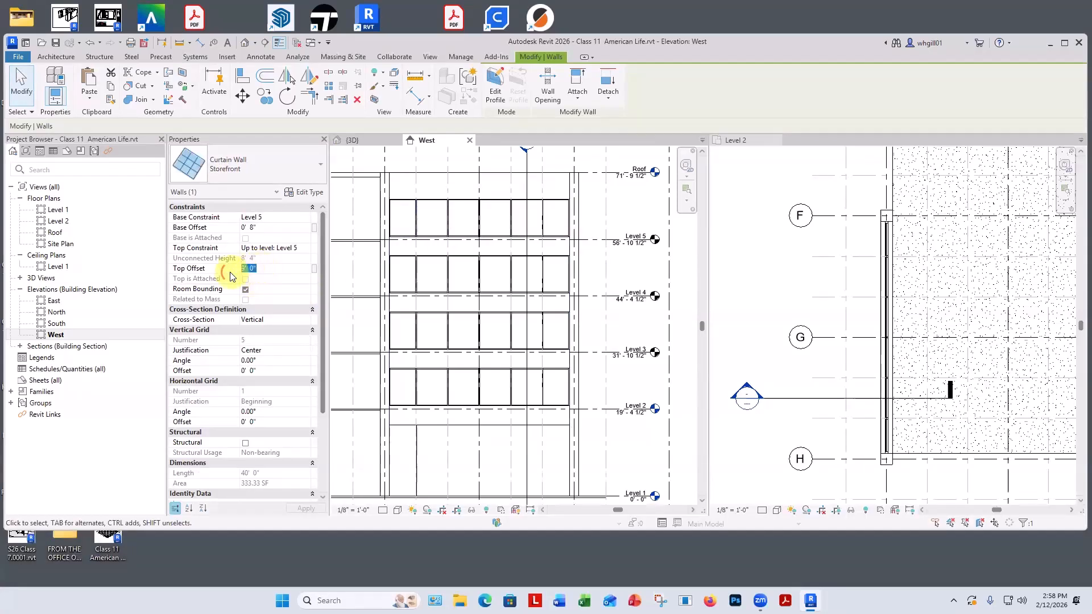
pyautogui.write('10')
pyautogui.press('Return')
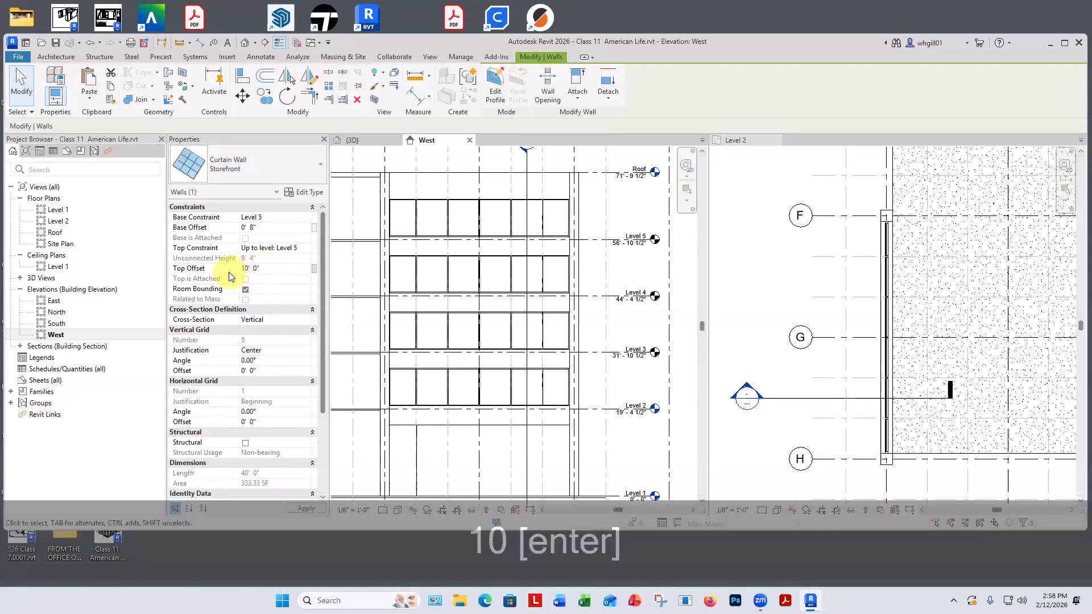
pyautogui.click(632, 212)
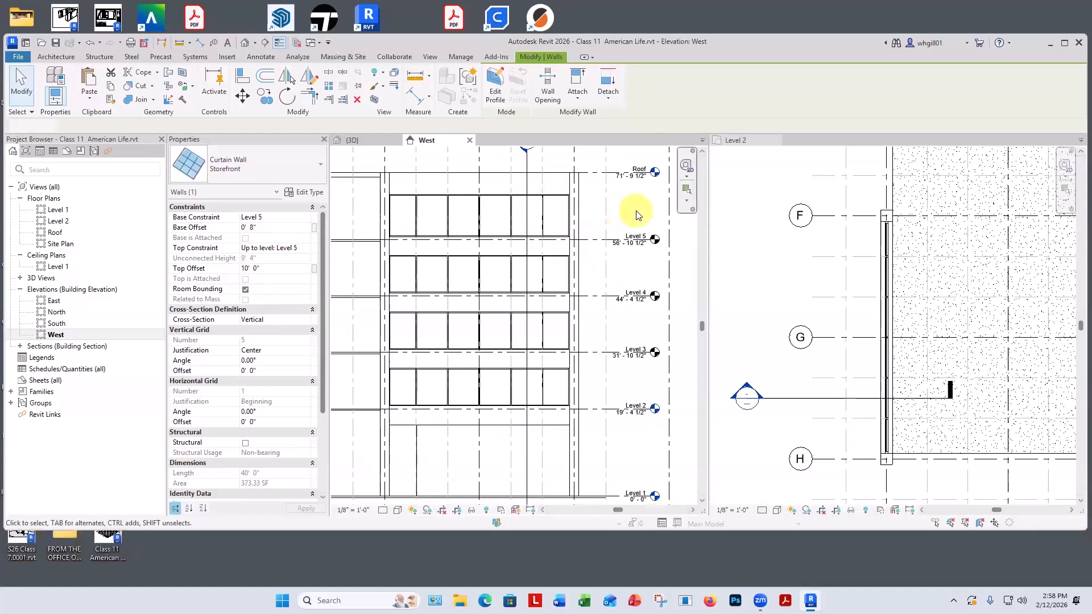
# Step: Measure the vertical gap between the roof line and the top of the Level 5 storefront band with a temporary aligned dimension
pyautogui.scroll(6, 563, 182)
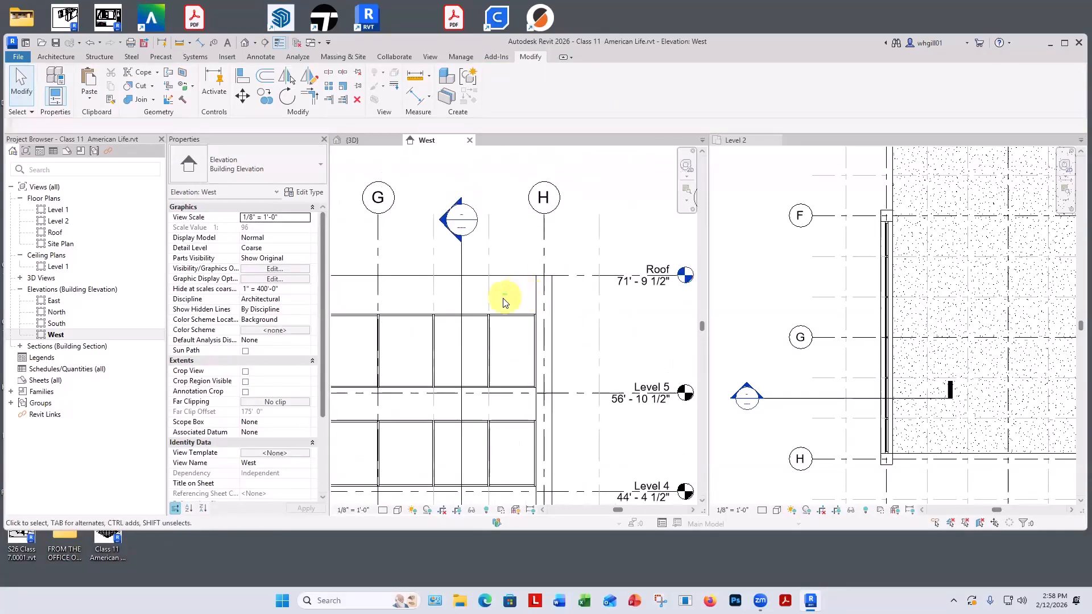
pyautogui.press('d')
pyautogui.press('i')
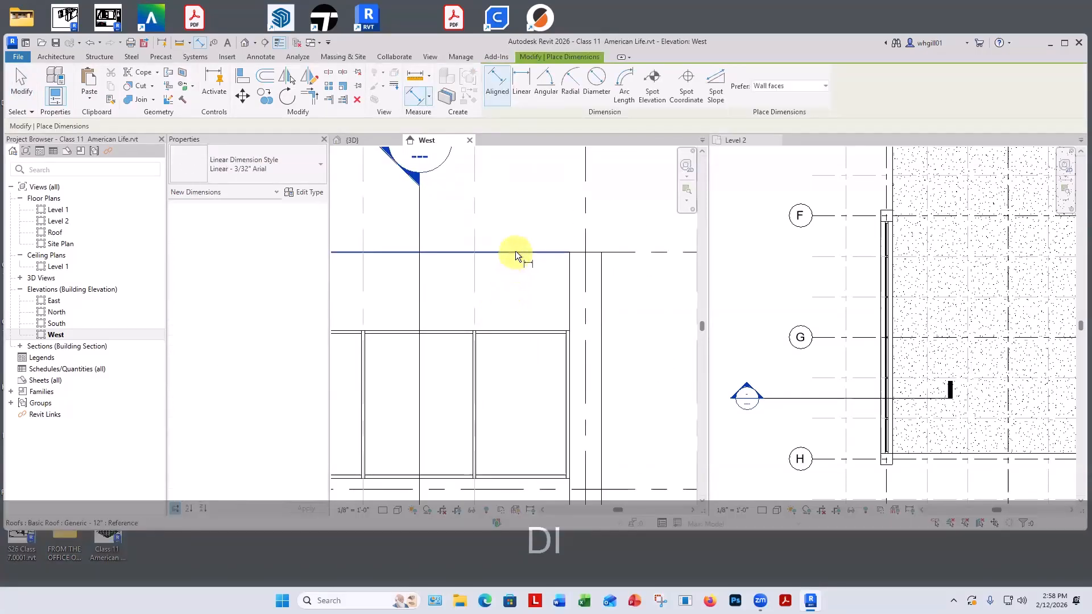
pyautogui.click(514, 252)
pyautogui.click(511, 331)
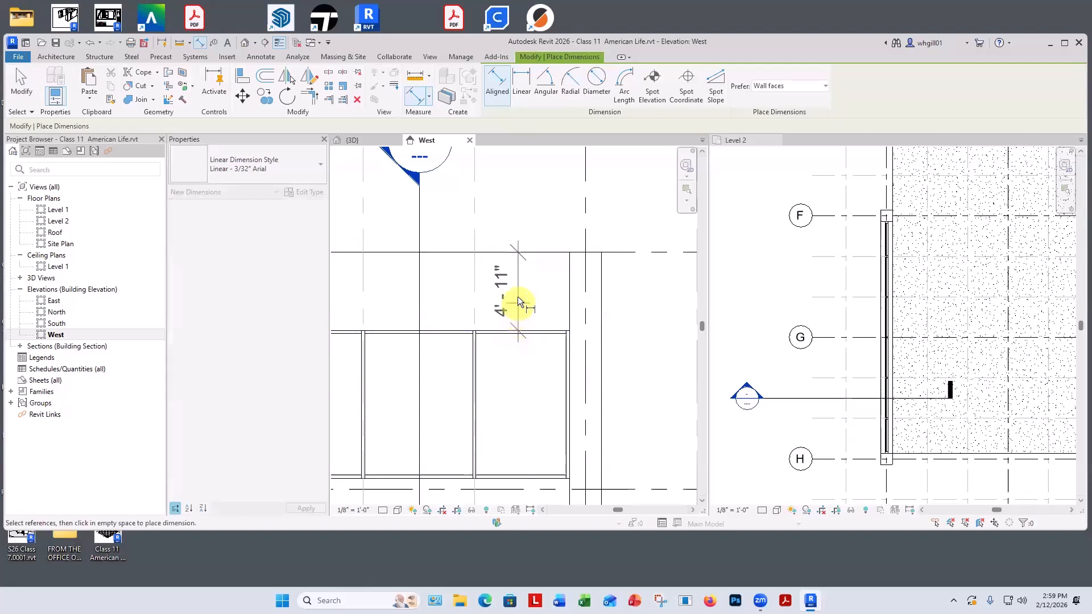
pyautogui.press('Escape')
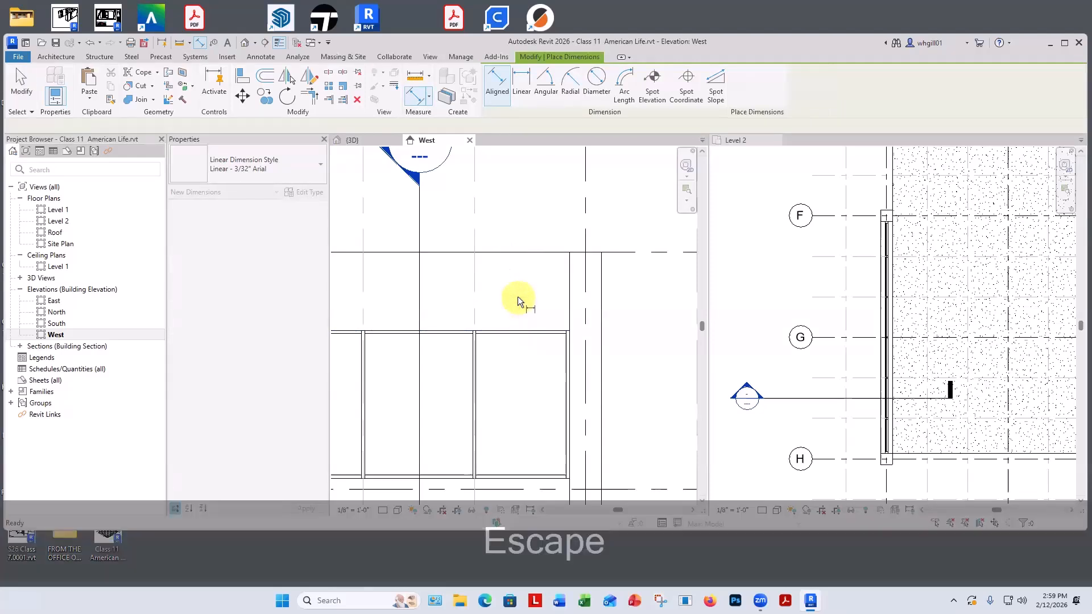
pyautogui.scroll(-6, 517, 295)
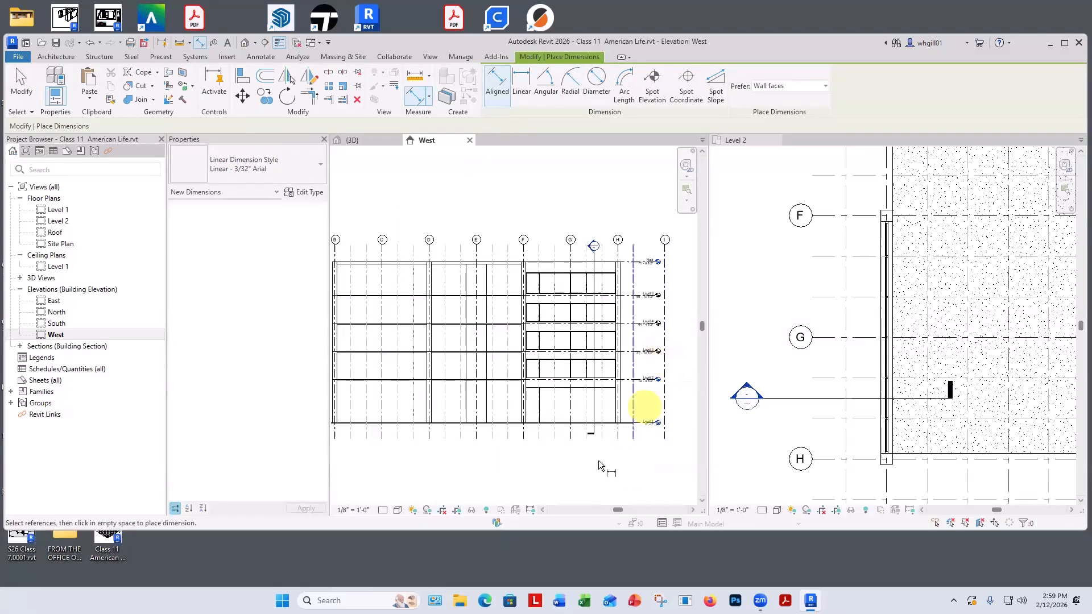
pyautogui.moveTo(592, 473); pyautogui.dragTo(569, 477, button='middle')
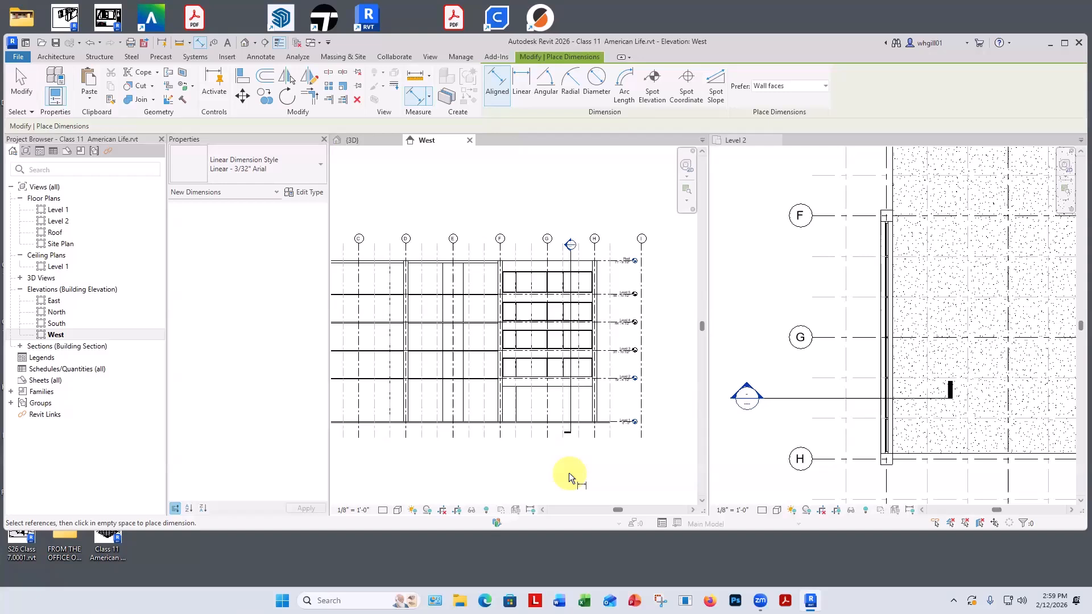
pyautogui.press('Escape')
pyautogui.press('Escape')
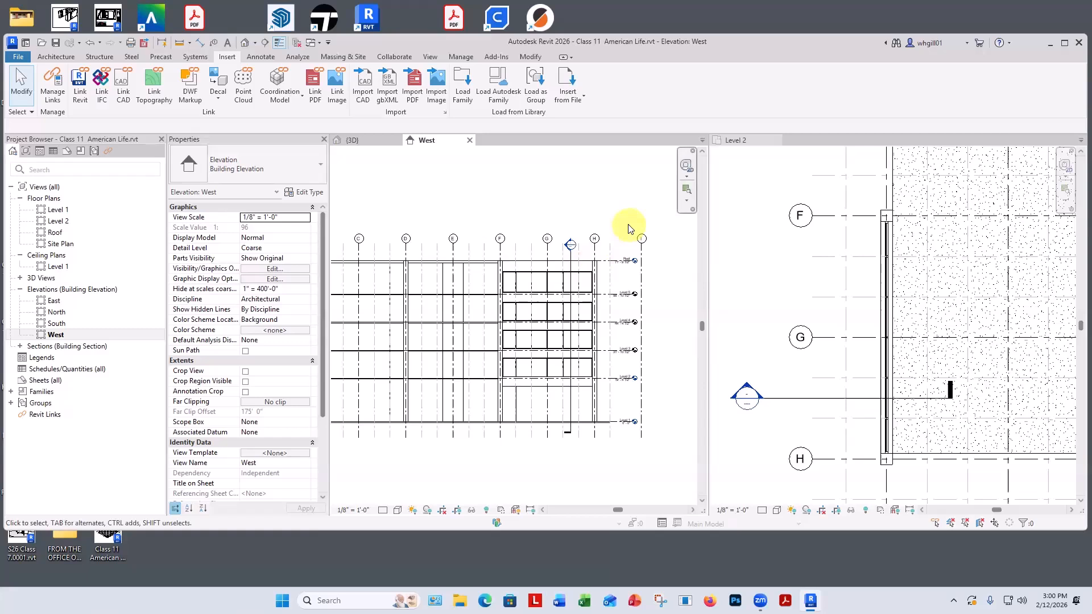
pyautogui.press('Escape')
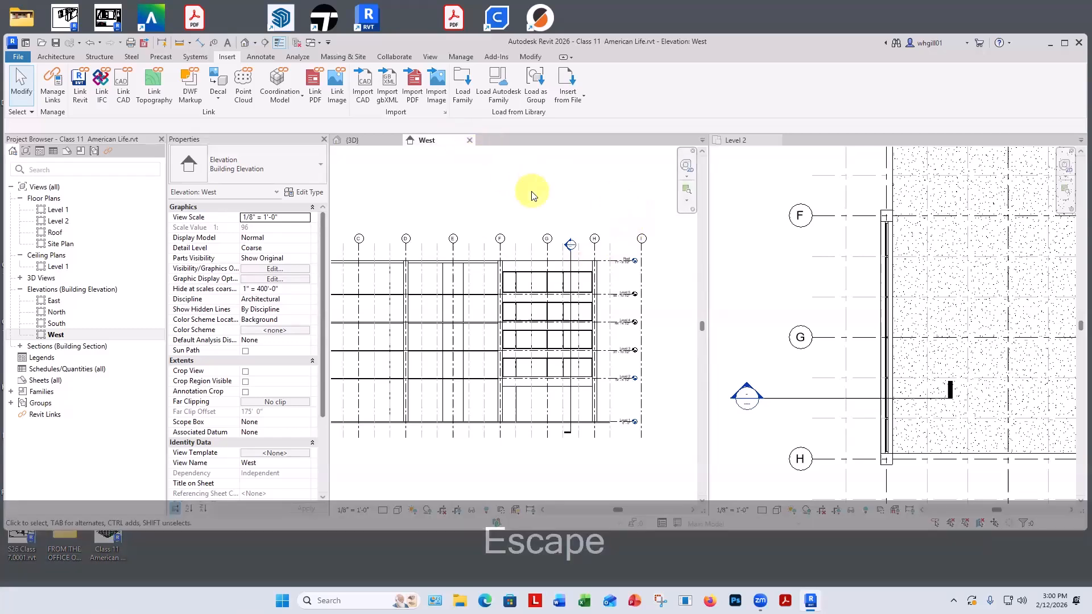
# Step: Select every 24" x 24" rectangular column in the entire project and pin them in place
pyautogui.scroll(-2, 534, 196)
pyautogui.click(767, 293)
pyautogui.scroll(-3, 768, 293)
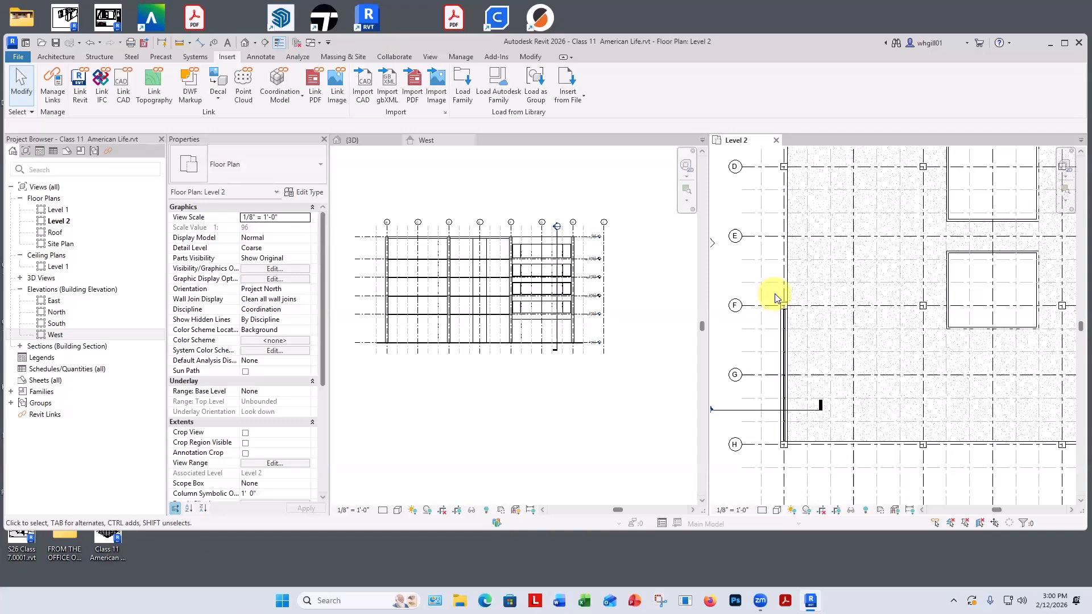
pyautogui.scroll(-1, 775, 293)
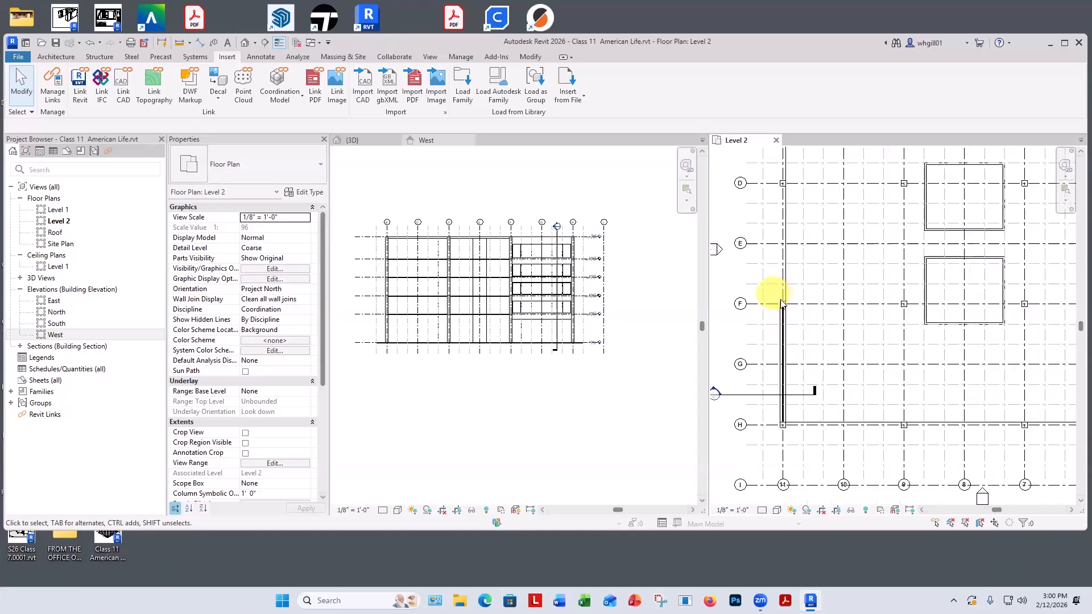
pyautogui.scroll(3, 779, 426)
pyautogui.click(783, 419)
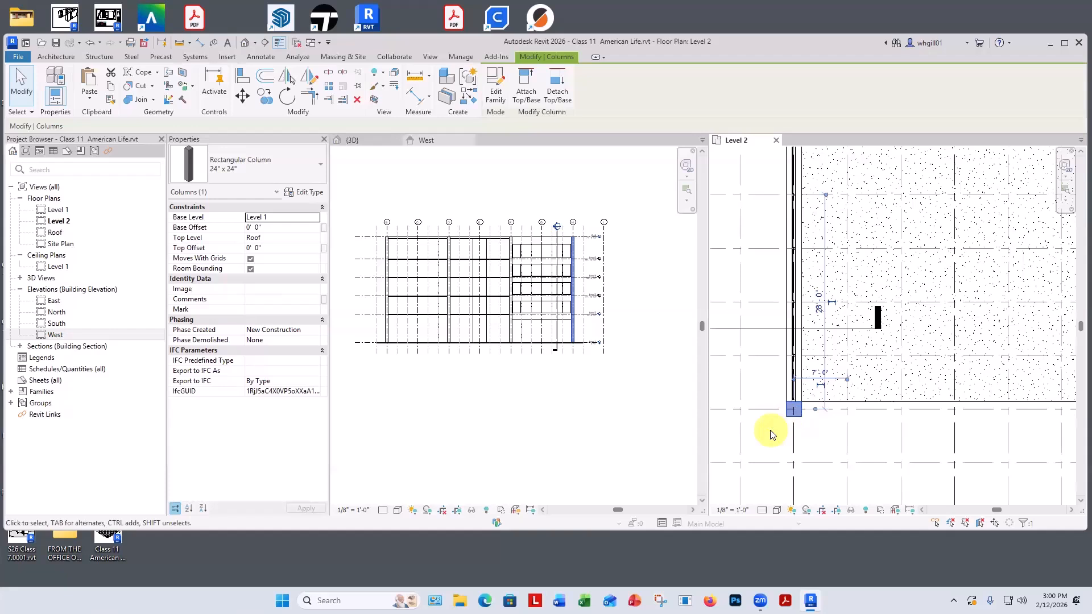
pyautogui.rightClick(771, 435)
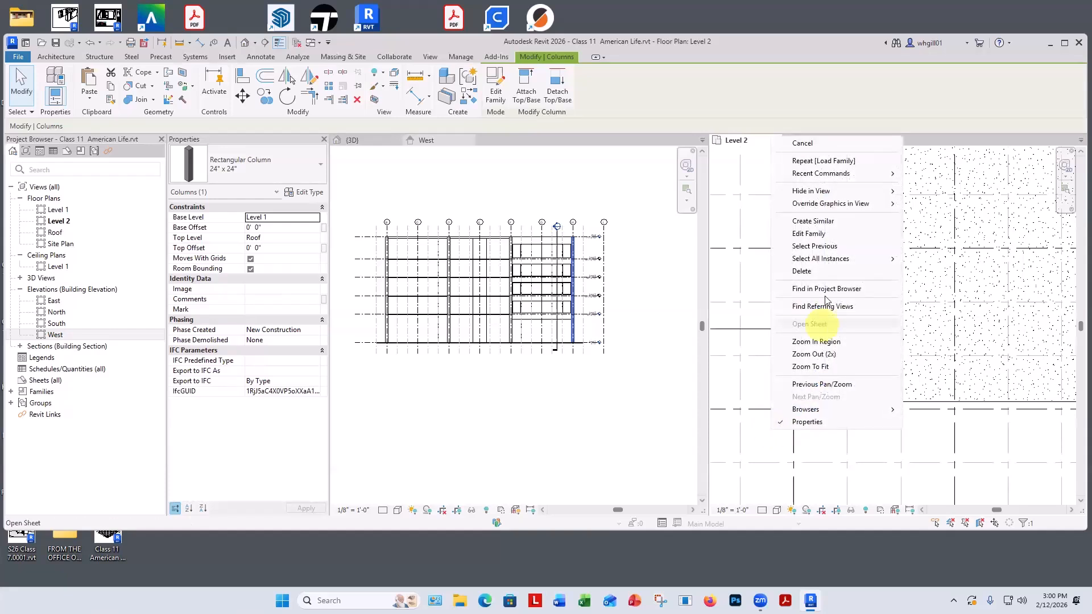
pyautogui.moveTo(828, 262)
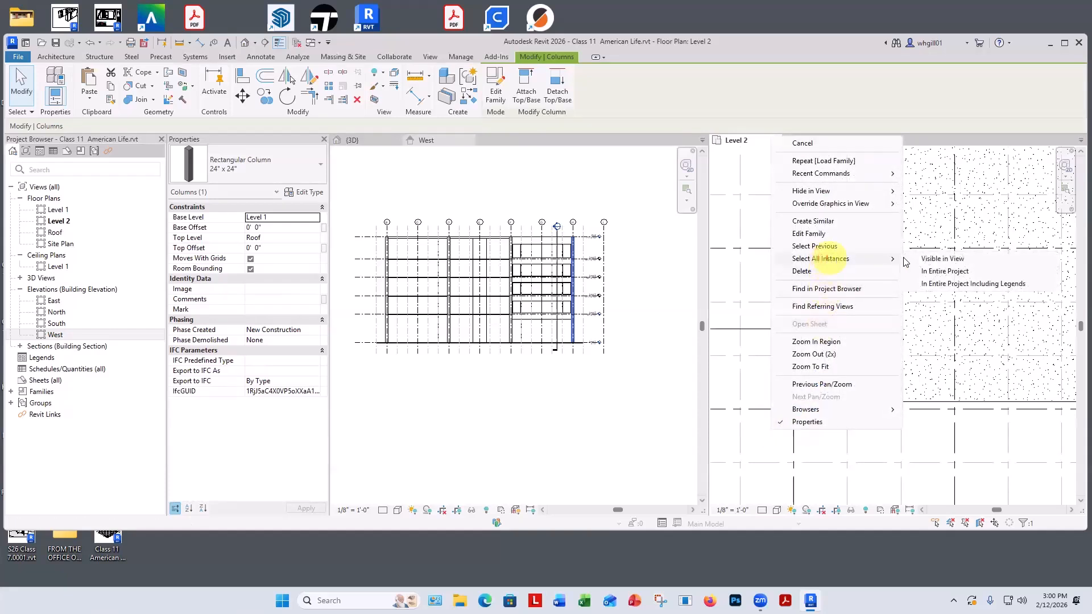
pyautogui.click(946, 272)
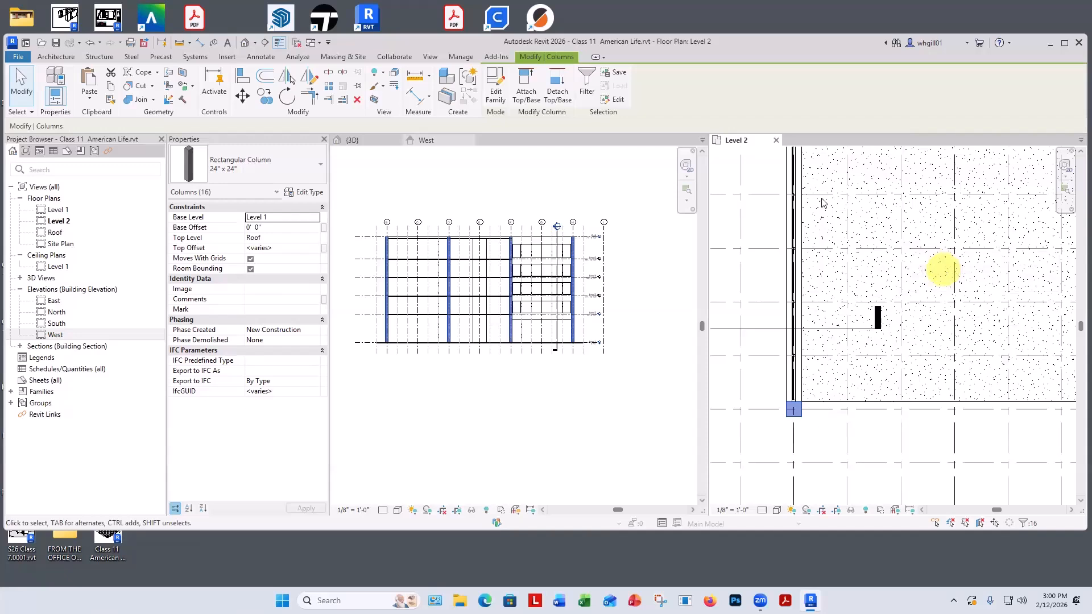
pyautogui.click(357, 91)
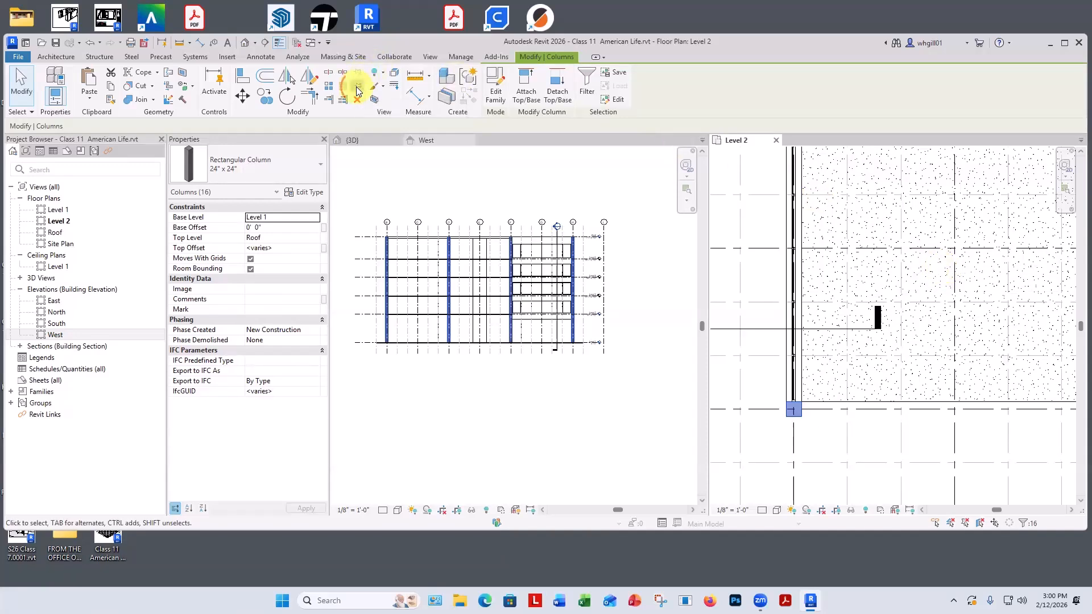
pyautogui.click(625, 195)
pyautogui.click(629, 197)
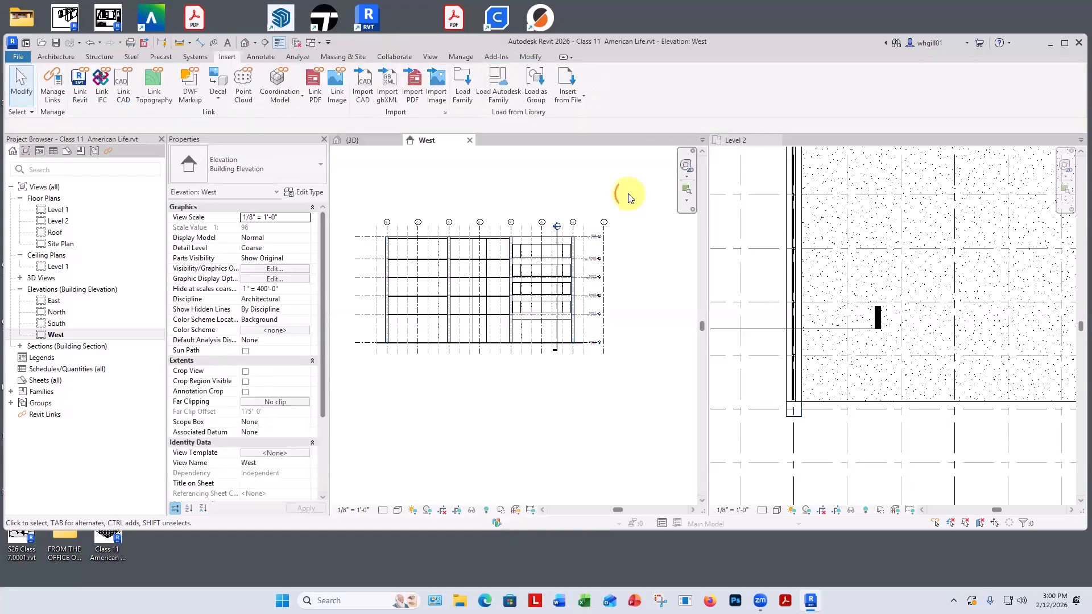
pyautogui.scroll(-1, 629, 198)
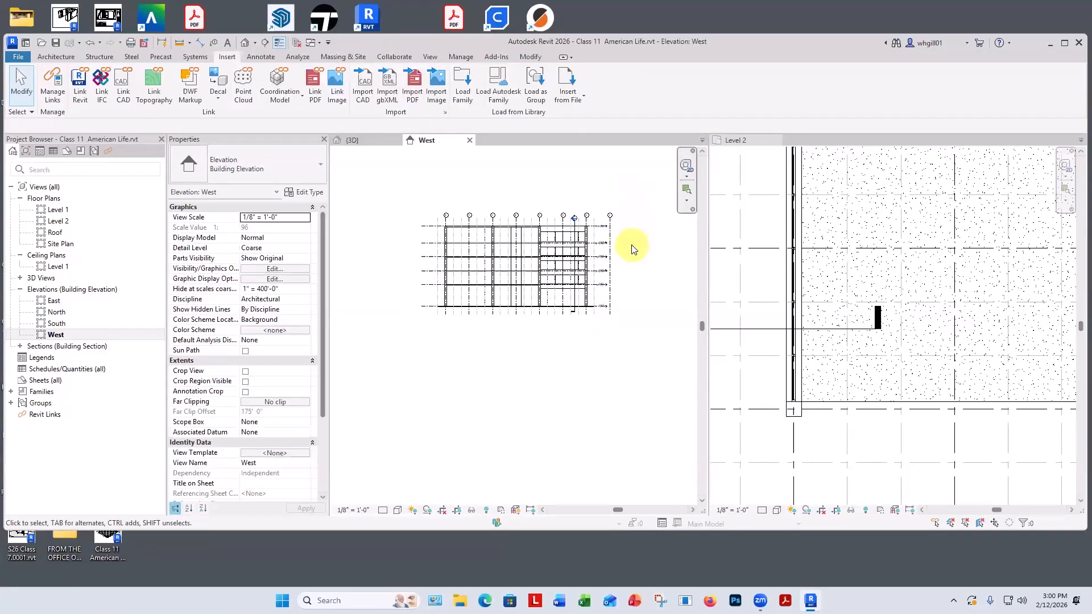
pyautogui.moveTo(629, 302)
pyautogui.mouseDown(button='middle')
pyautogui.moveTo(540, 391)
pyautogui.moveTo(606, 374)
pyautogui.mouseUp(button='middle')
pyautogui.scroll(-2, 944, 285)
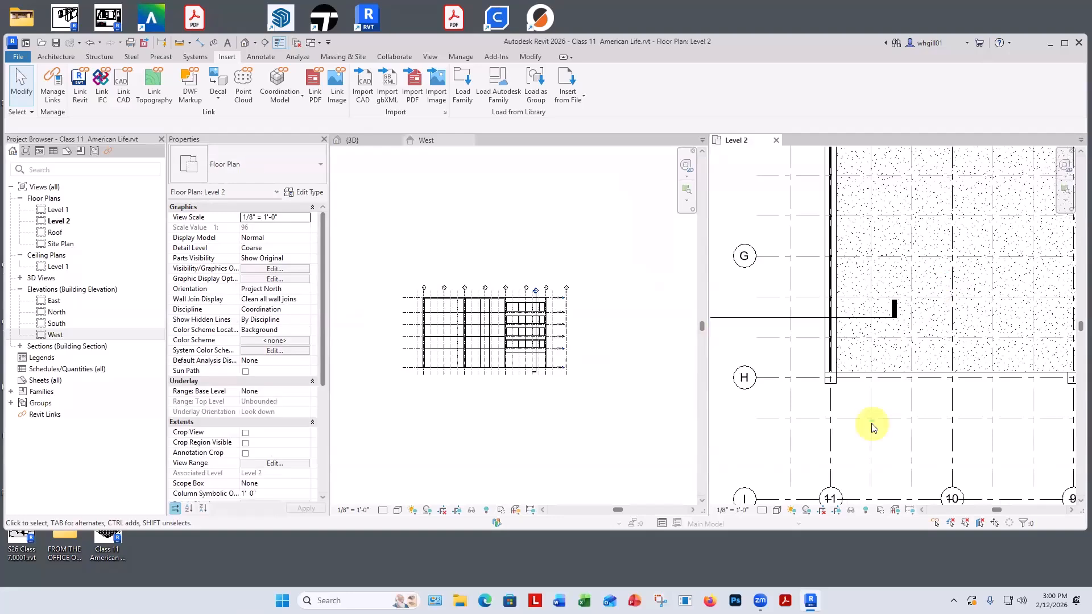
pyautogui.scroll(-1, 883, 348)
pyautogui.moveTo(883, 348); pyautogui.dragTo(842, 410, button='middle')
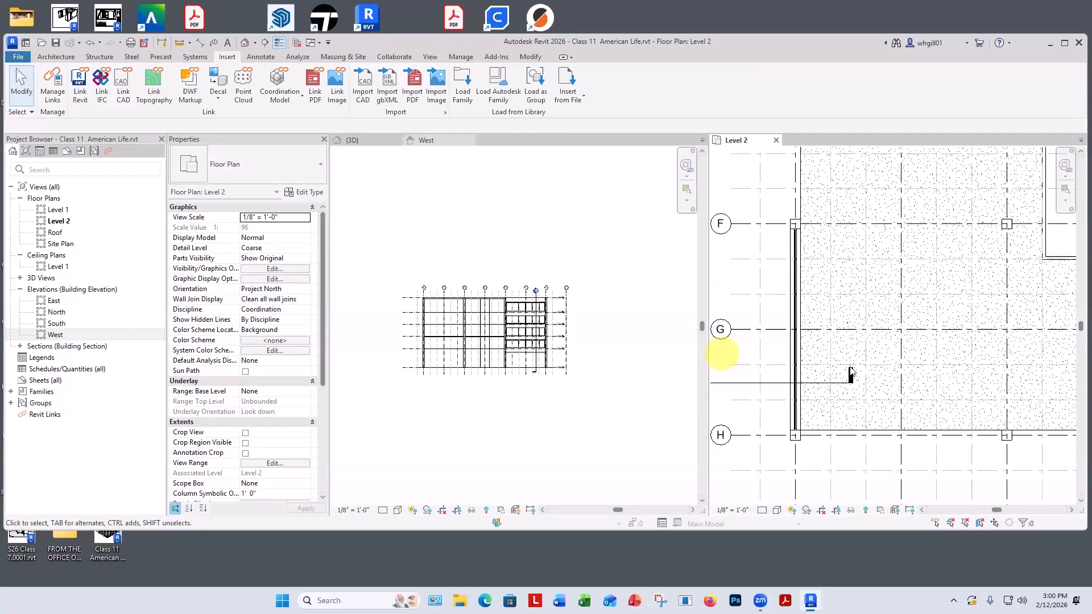
pyautogui.scroll(-2, 944, 296)
pyautogui.moveTo(935, 299)
pyautogui.mouseDown(button='middle')
pyautogui.moveTo(912, 406)
pyautogui.moveTo(906, 390)
pyautogui.moveTo(924, 356)
pyautogui.mouseUp(button='middle')
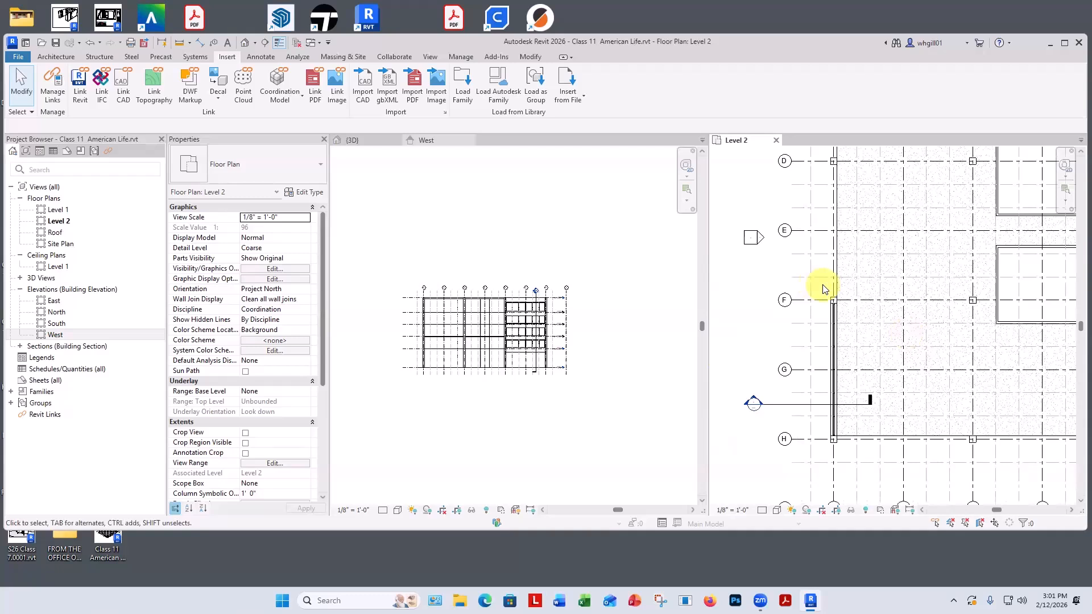
pyautogui.moveTo(823, 287); pyautogui.dragTo(848, 454)
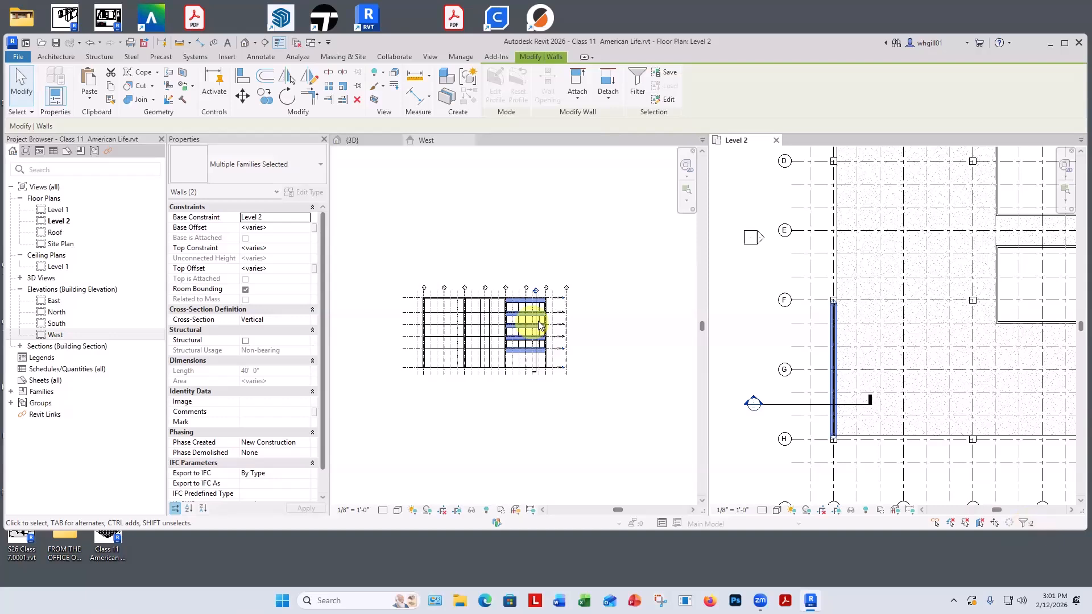
pyautogui.scroll(4, 539, 325)
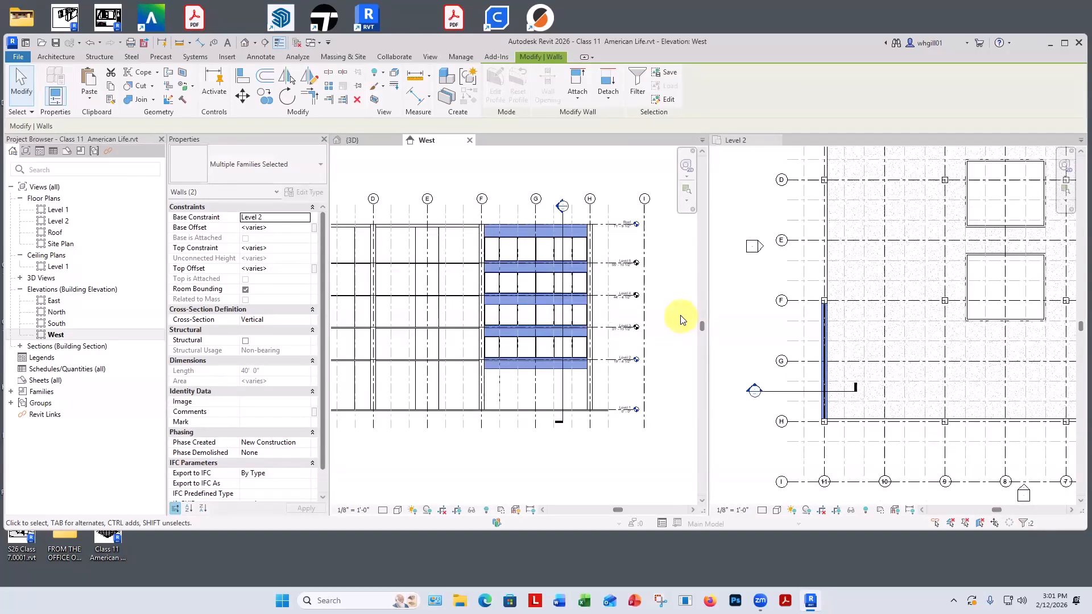
pyautogui.press('Escape')
# Step: Copy the AmLife wall and its storefronts between grids F and H into bays D–F and B–D, and check them in 3D
pyautogui.moveTo(470, 214); pyautogui.dragTo(599, 383)
pyautogui.moveTo(565, 446); pyautogui.dragTo(616, 461, button='middle')
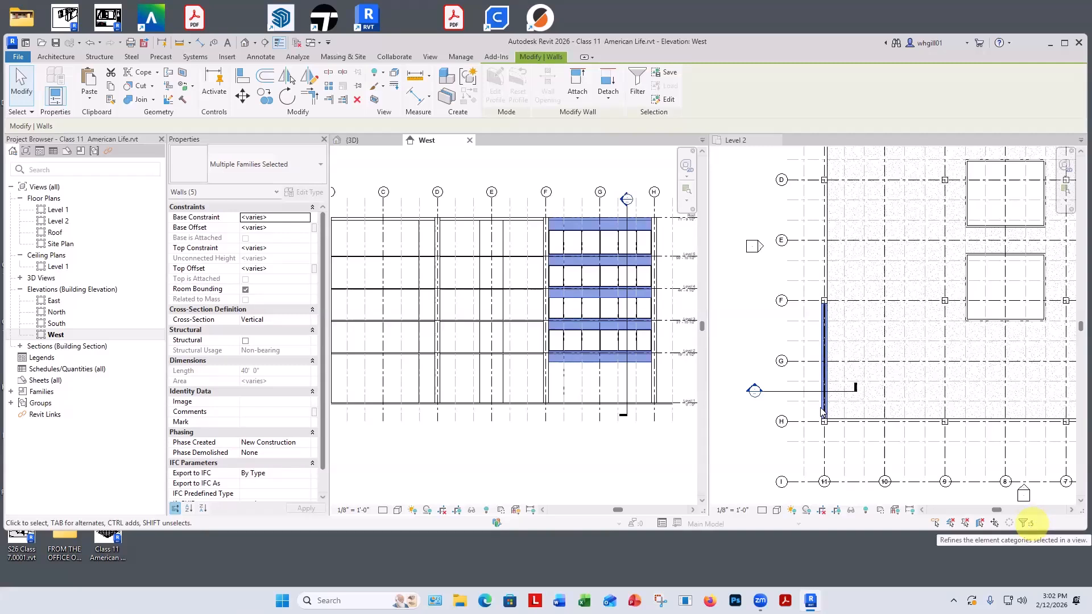
pyautogui.click(270, 105)
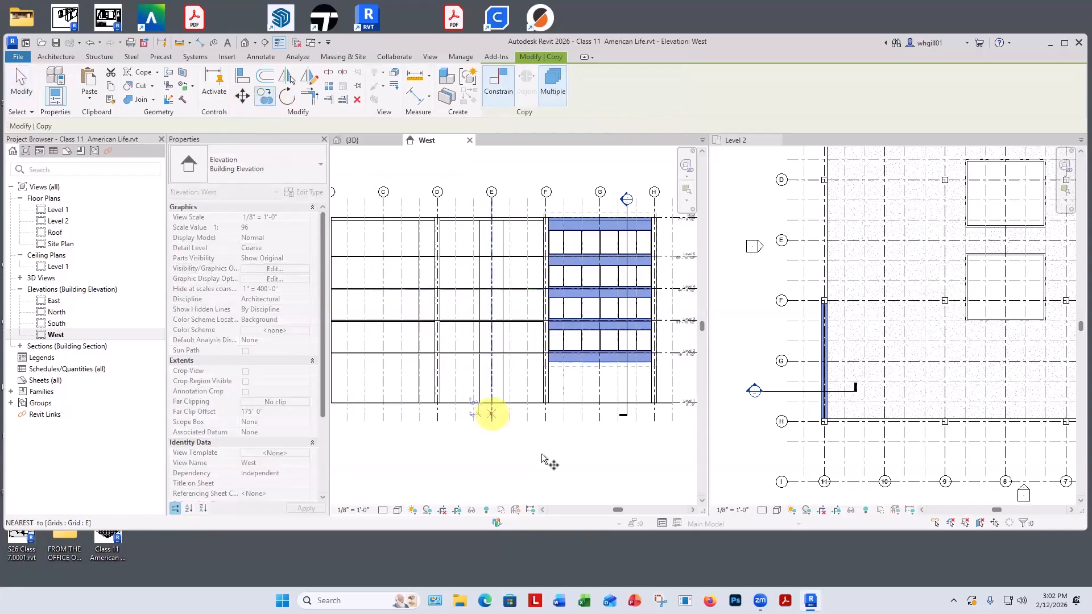
pyautogui.click(654, 419)
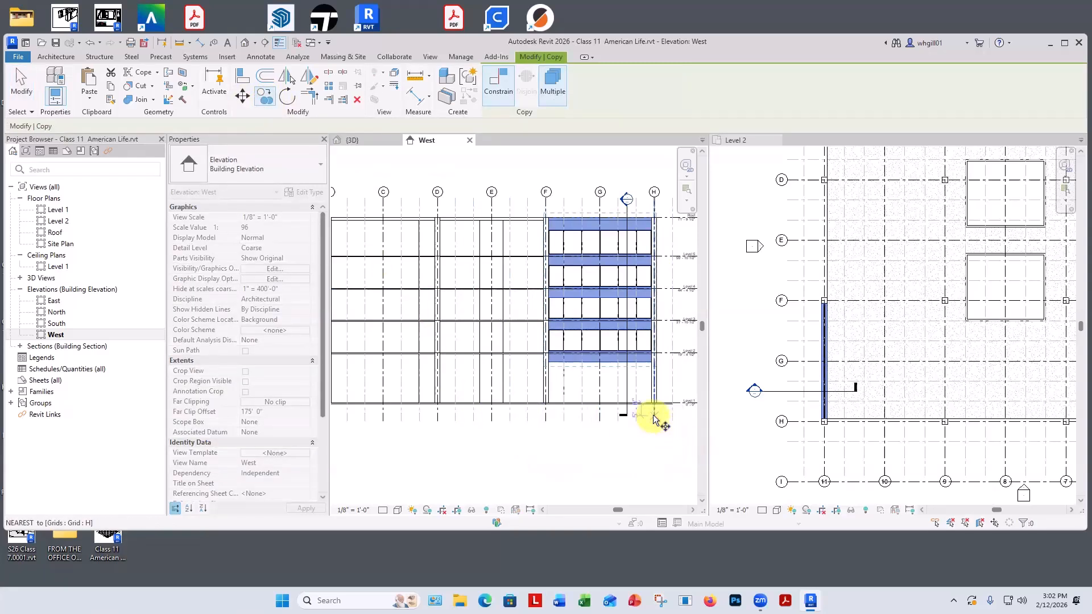
pyautogui.click(544, 419)
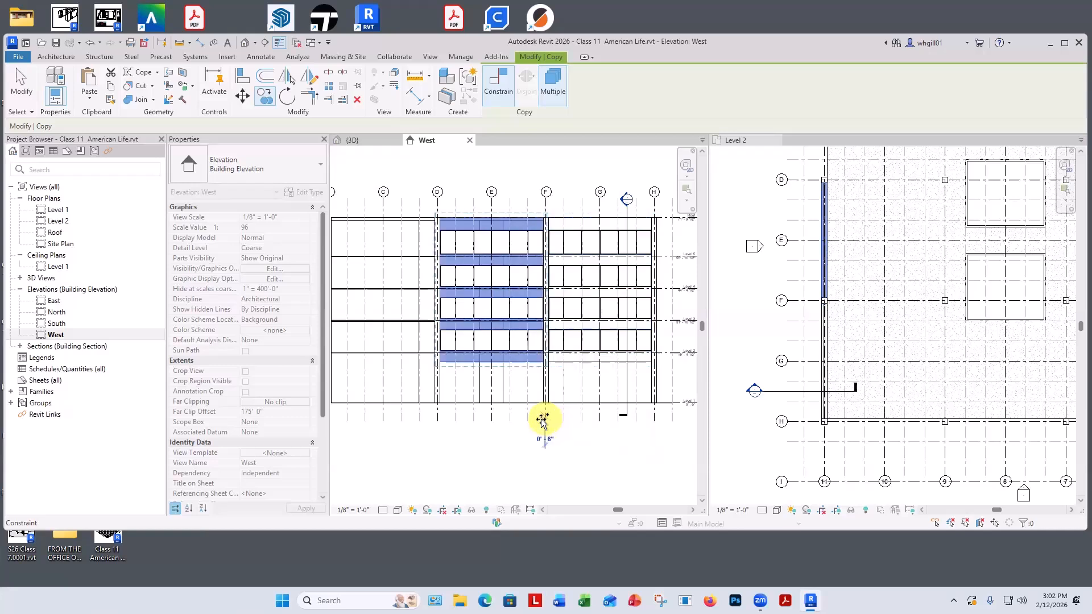
pyautogui.click(435, 414)
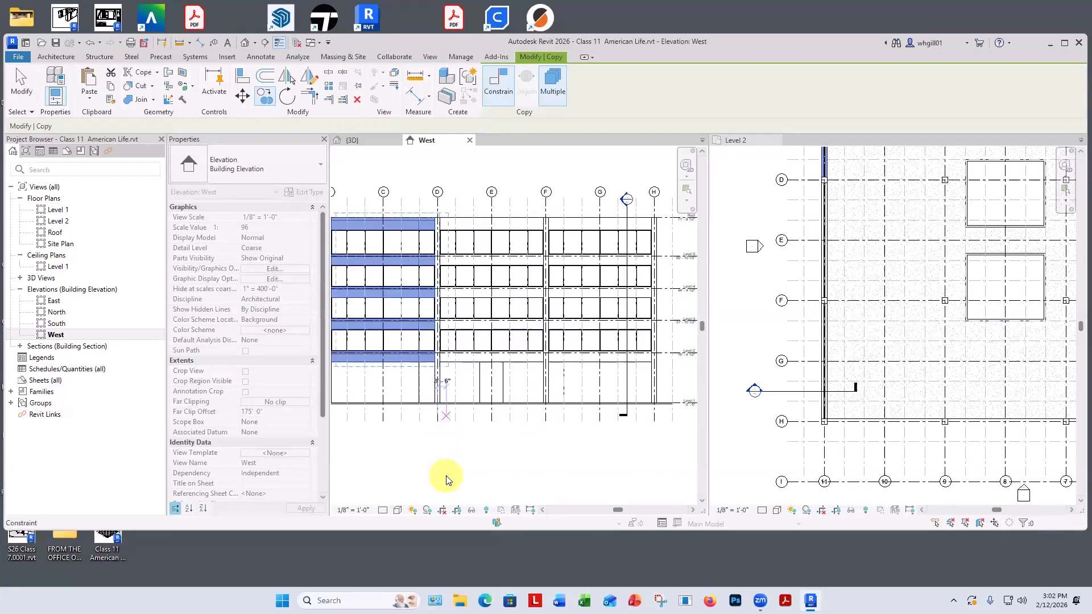
pyautogui.press('Escape')
pyautogui.click(353, 140)
pyautogui.scroll(-2, 475, 224)
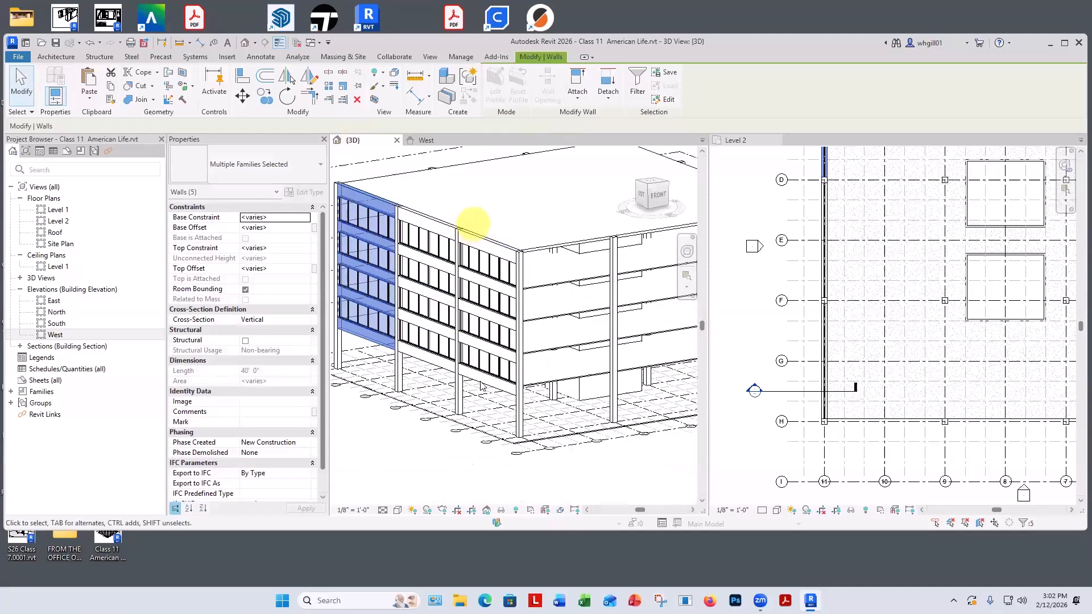
pyautogui.scroll(-2, 476, 489)
pyautogui.click(476, 489)
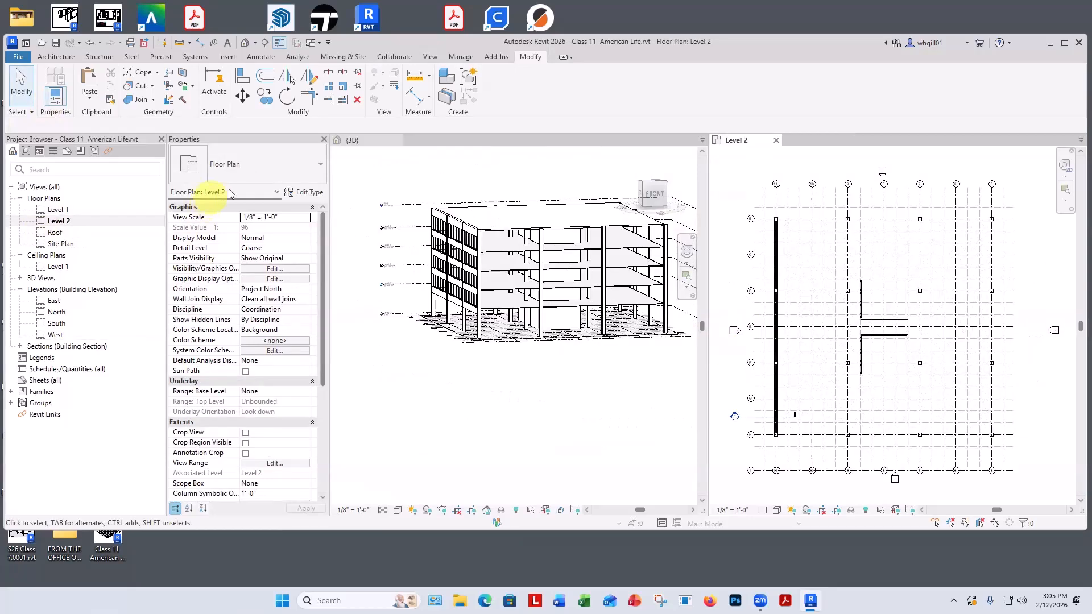
# Step: Open the Site Plan floor plan and set its view scale to 1/8" = 1'-0"
pyautogui.doubleClick(59, 245)
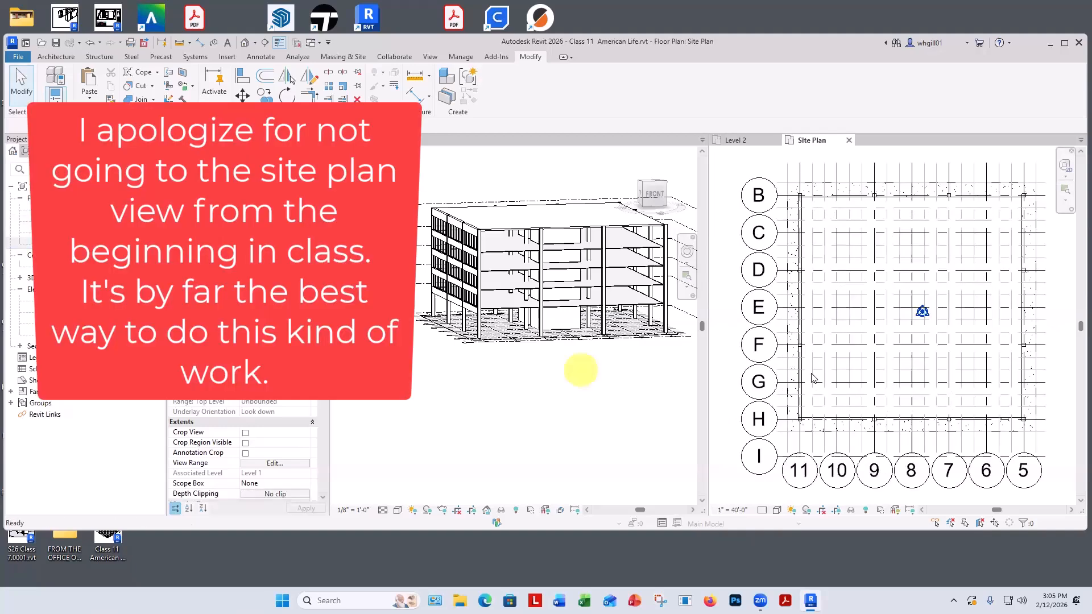
pyautogui.click(731, 510)
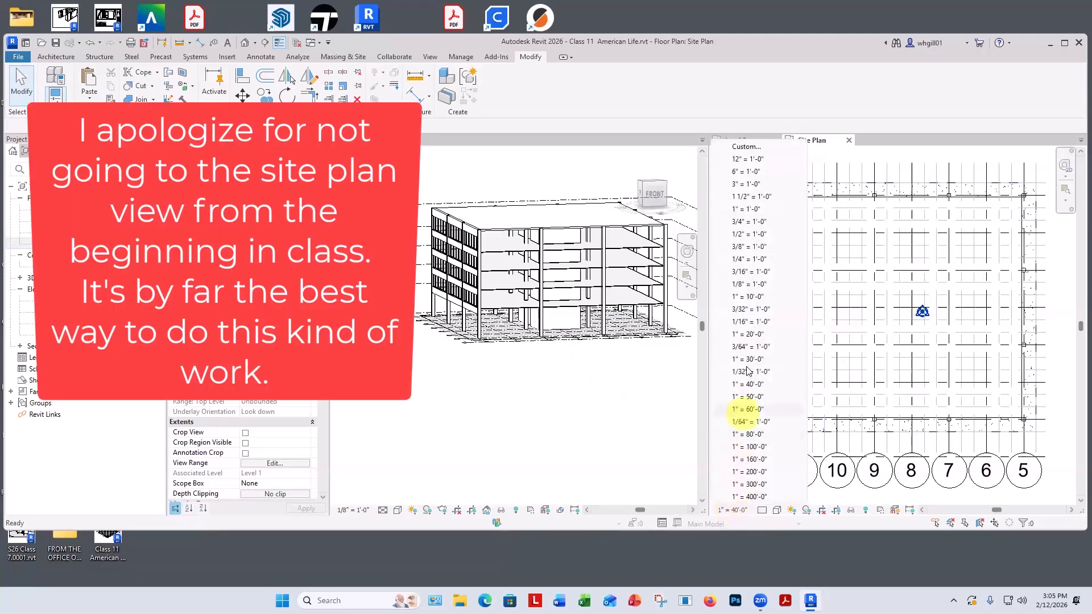
pyautogui.click(741, 284)
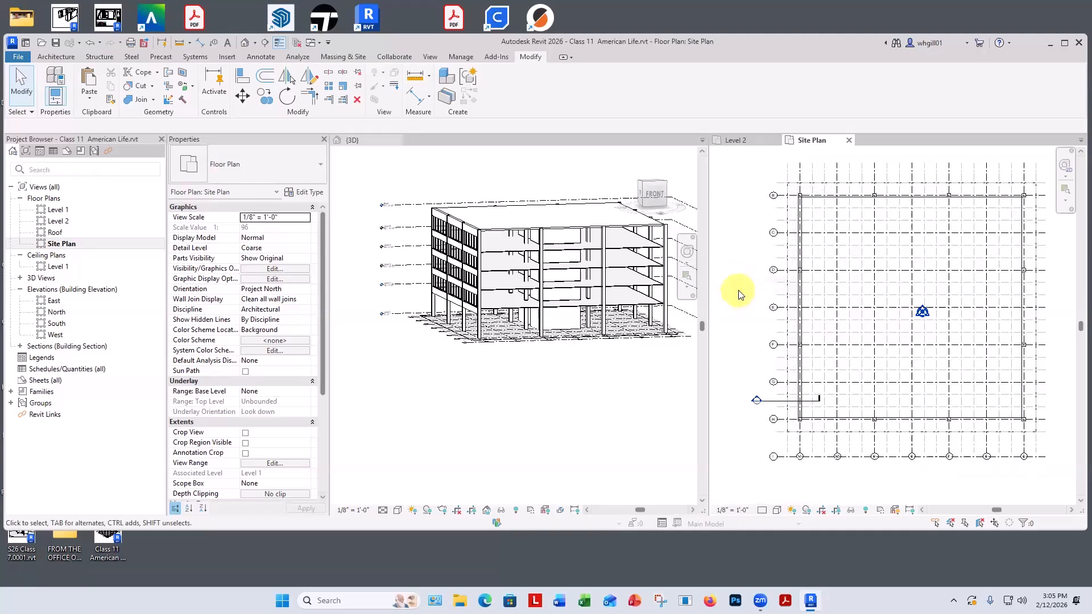
# Step: Mirror a copy of all the exterior and storefront walls along grid 11 about grid 8 to the building's east side
pyautogui.click(788, 170)
pyautogui.click(796, 157)
pyautogui.scroll(1, 792, 165)
pyautogui.moveTo(792, 177); pyautogui.dragTo(817, 472)
pyautogui.click(287, 77)
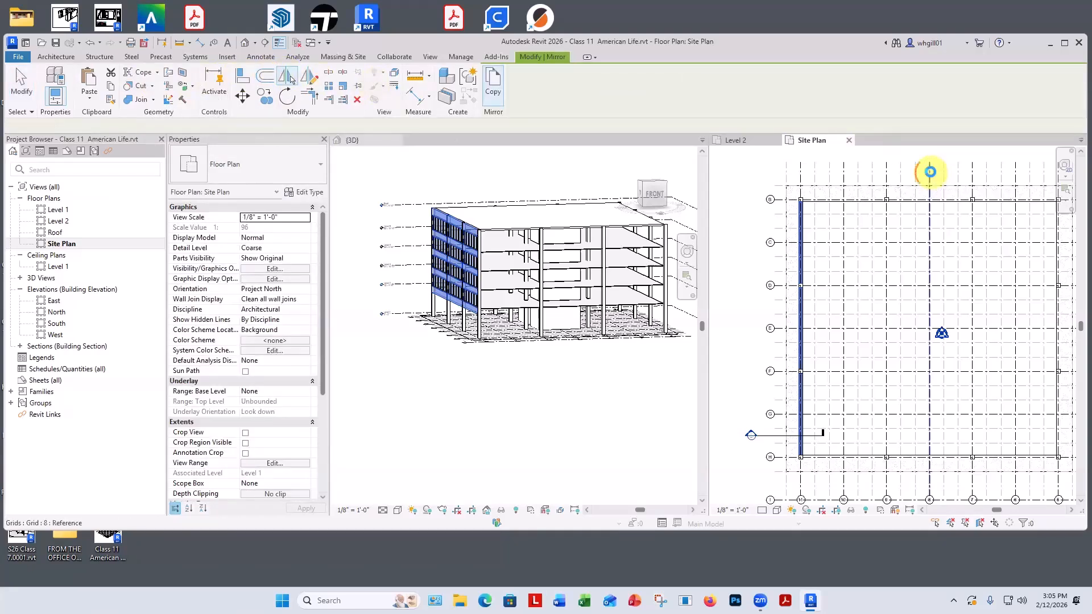
pyautogui.click(931, 177)
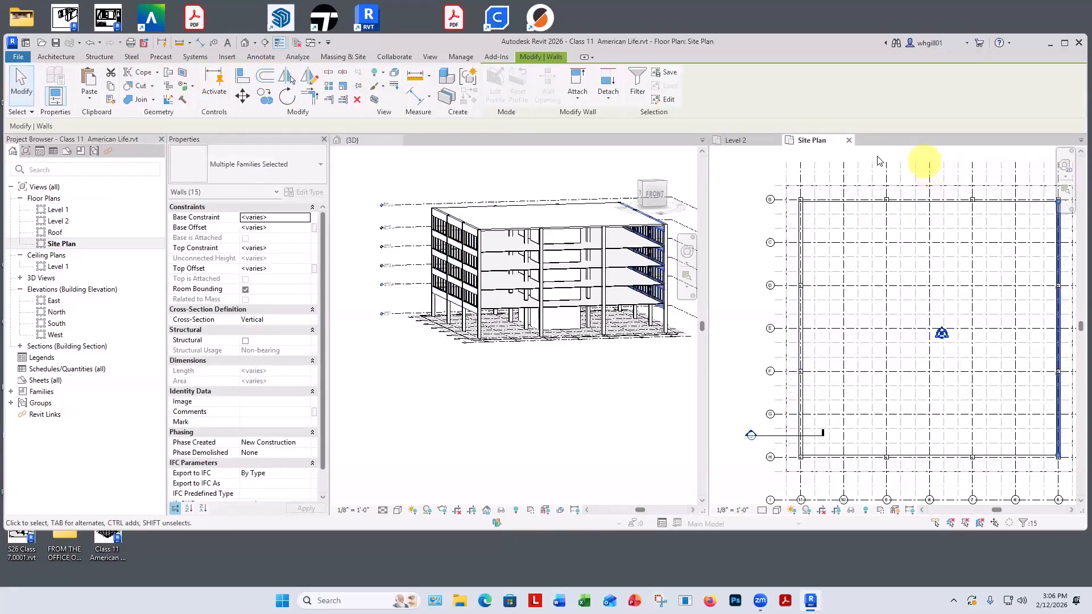
pyautogui.click(756, 165)
# Step: Set the Site Plan view's visual style to Wireframe
pyautogui.scroll(-1, 776, 462)
pyautogui.moveTo(775, 462); pyautogui.dragTo(727, 424, button='middle')
pyautogui.scroll(-1, 763, 390)
pyautogui.press('w')
pyautogui.press('f')
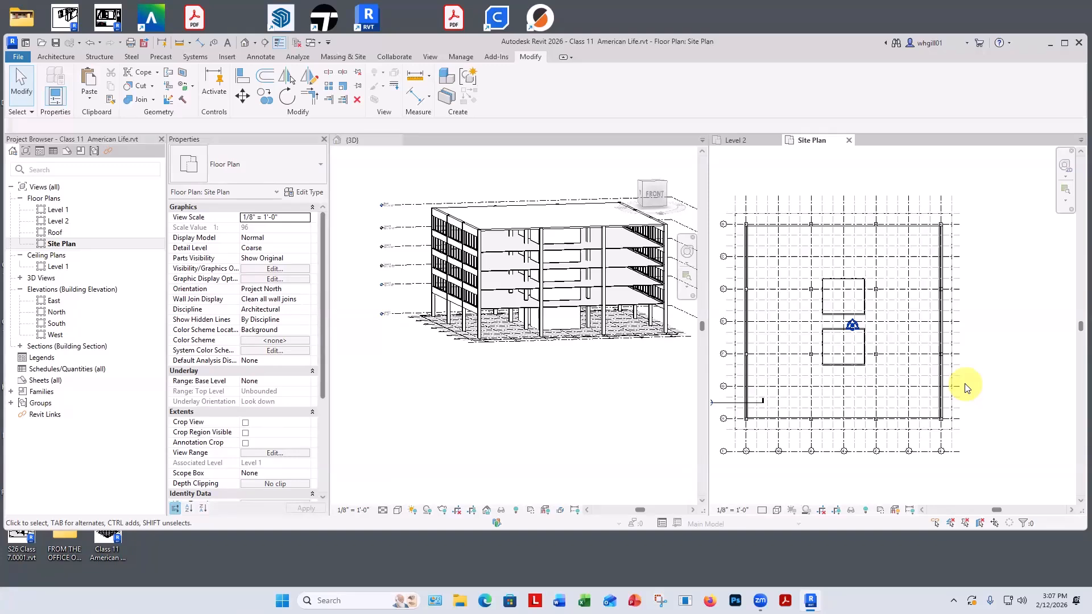
# Step: Mirror a copy of all the exterior and storefront walls on grid 11 about a 45° axis through the H-11 column's corners, onto grid H
pyautogui.scroll(2, 777, 182)
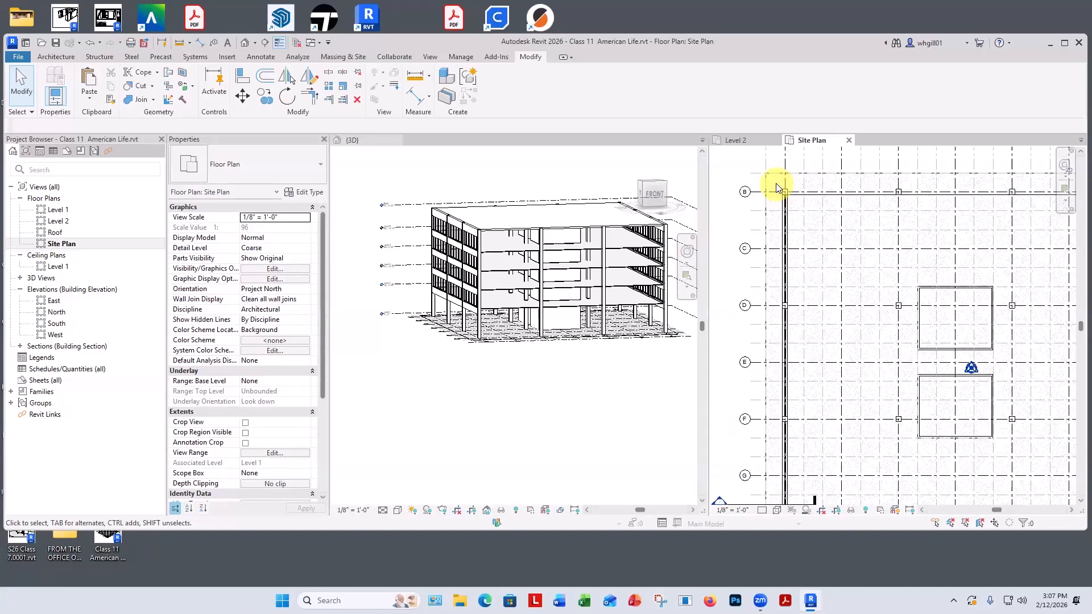
pyautogui.moveTo(779, 180); pyautogui.dragTo(777, 173, button='middle')
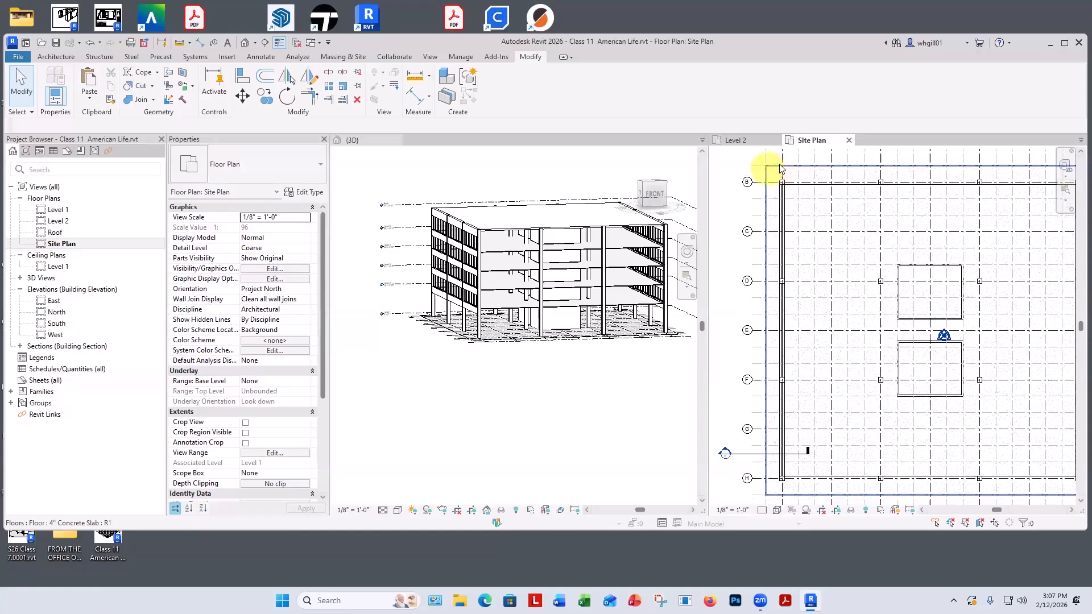
pyautogui.moveTo(774, 159); pyautogui.dragTo(794, 494)
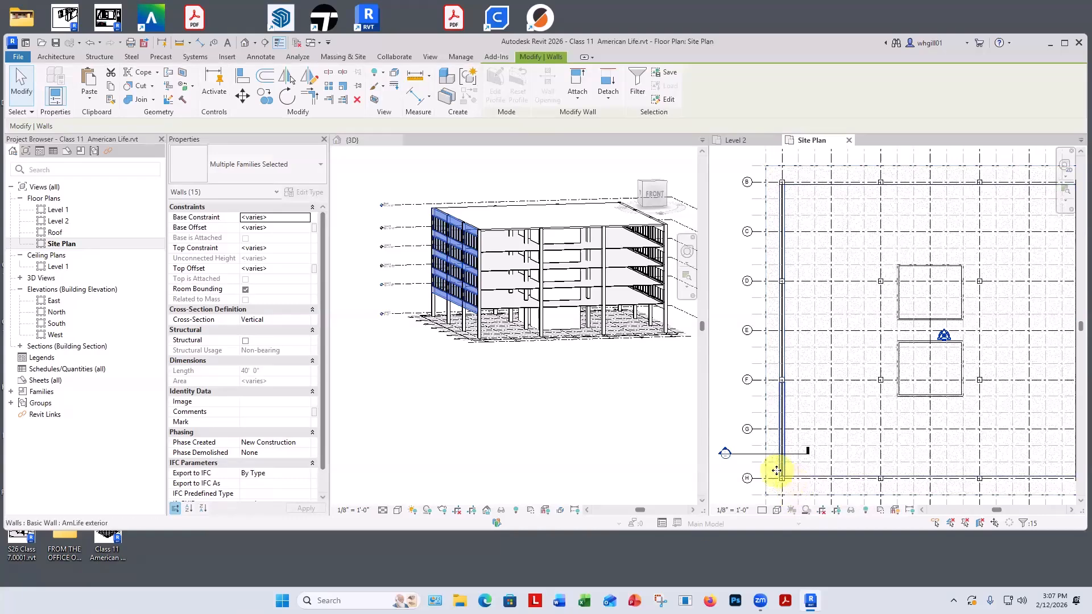
pyautogui.scroll(5, 788, 483)
pyautogui.scroll(4, 796, 489)
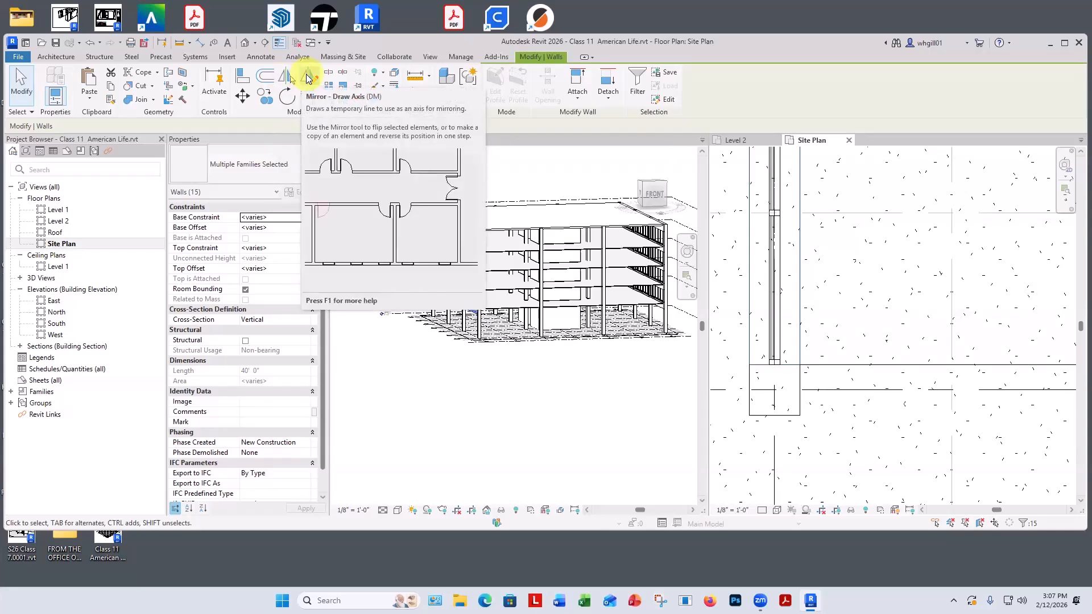
pyautogui.click(307, 78)
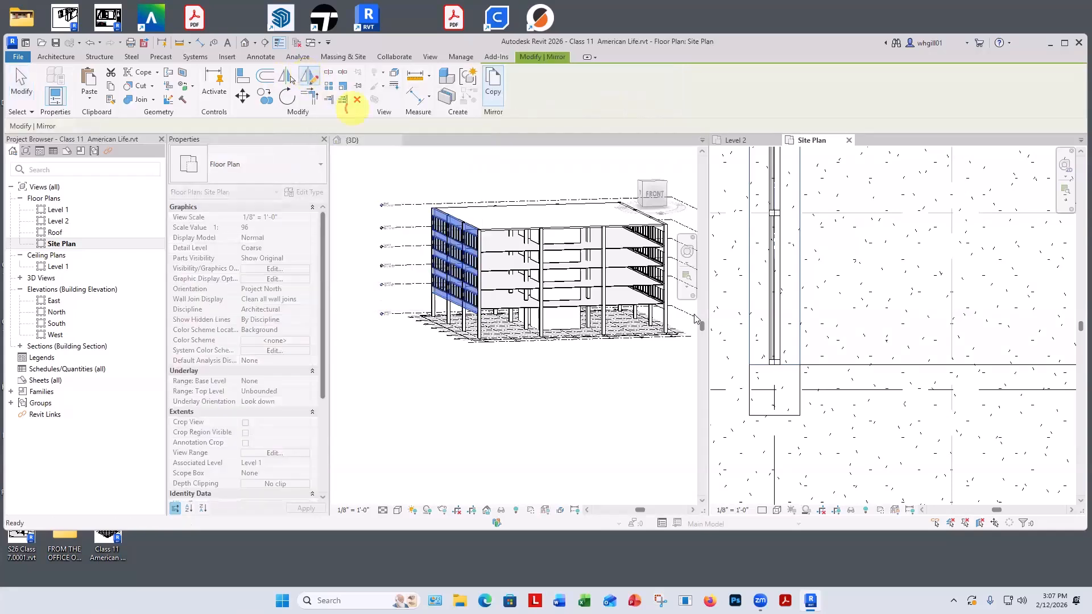
pyautogui.click(749, 415)
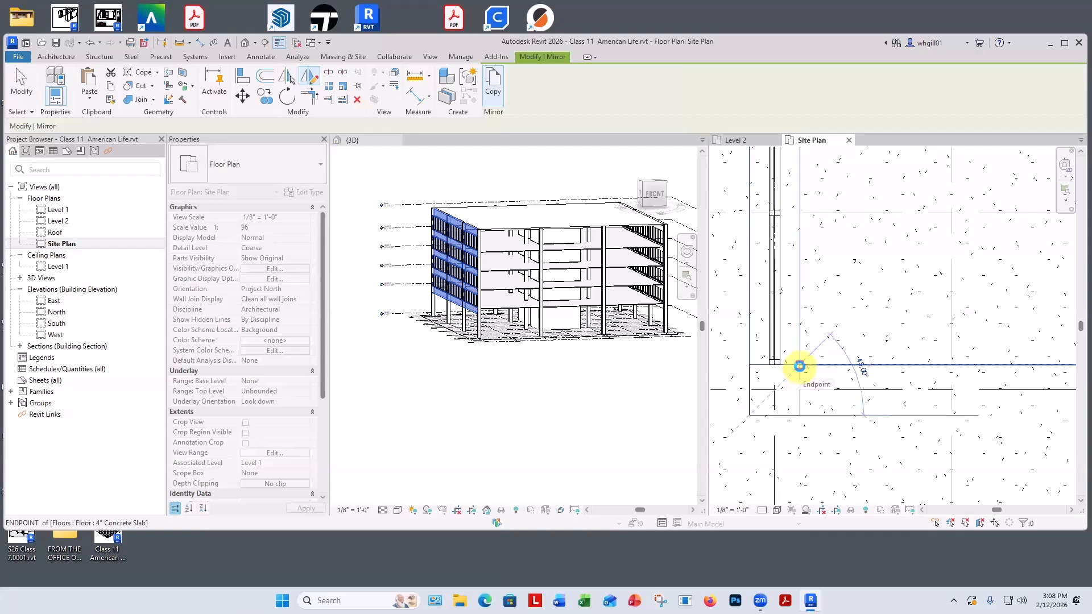
pyautogui.press('Escape')
pyautogui.scroll(3, 821, 407)
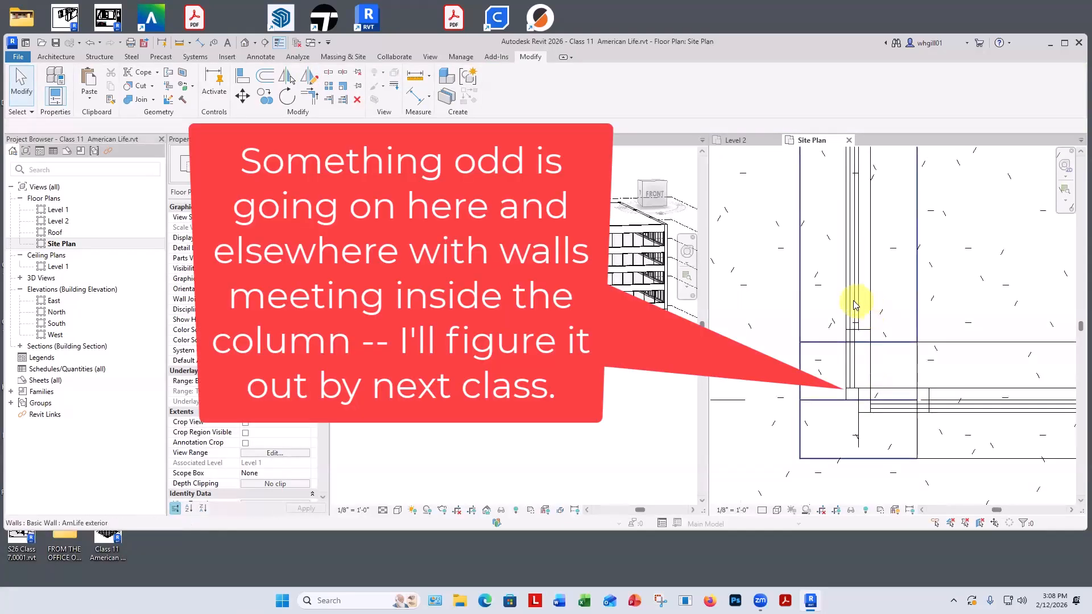
pyautogui.press('Escape')
pyautogui.press('Escape')
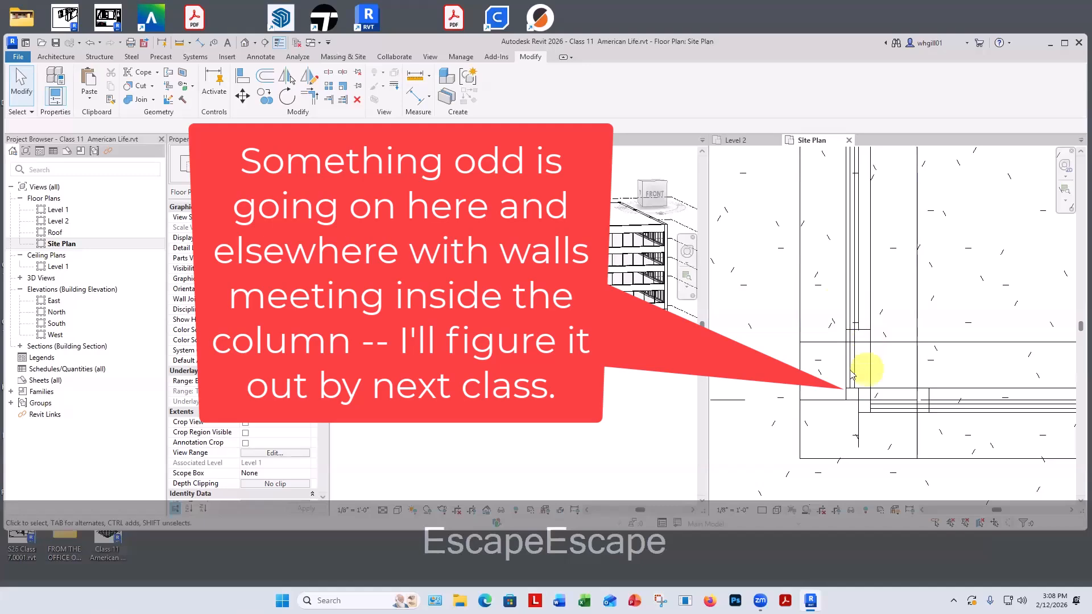
# Step: Check the wall corner at grids H and 11 and the overall plan, and save the project
pyautogui.scroll(-1, 869, 370)
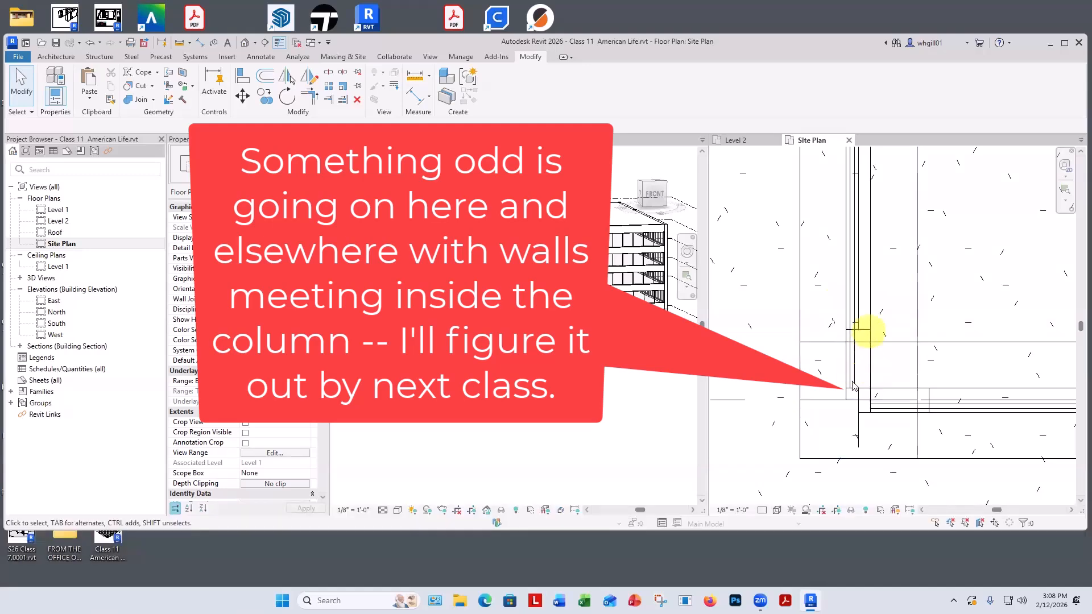
pyautogui.scroll(3, 871, 373)
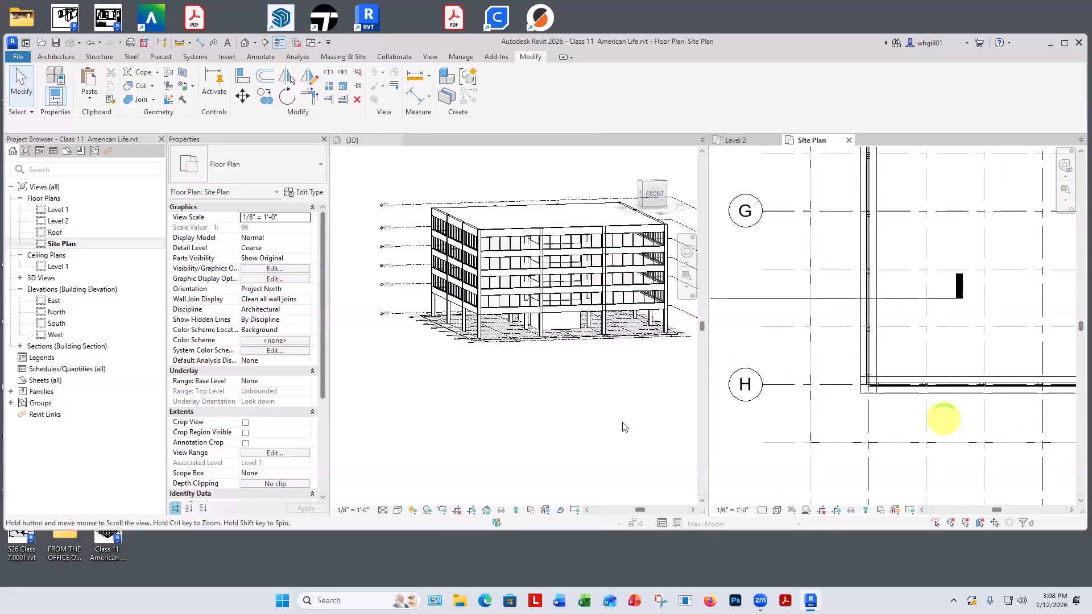
pyautogui.scroll(-1, 624, 427)
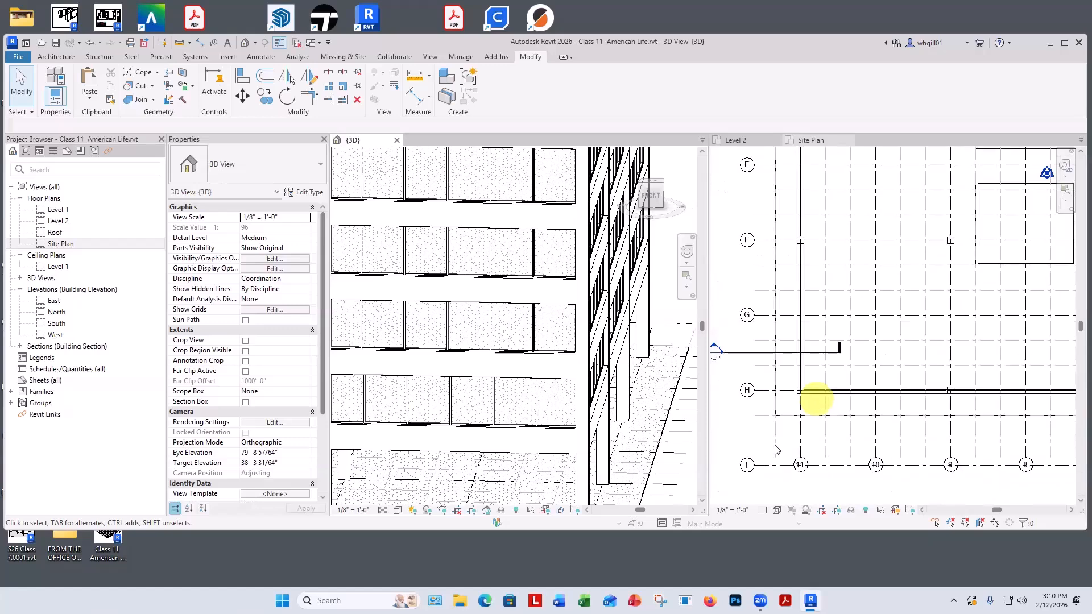
pyautogui.click(812, 398)
pyautogui.moveTo(837, 413); pyautogui.dragTo(804, 515, button='middle')
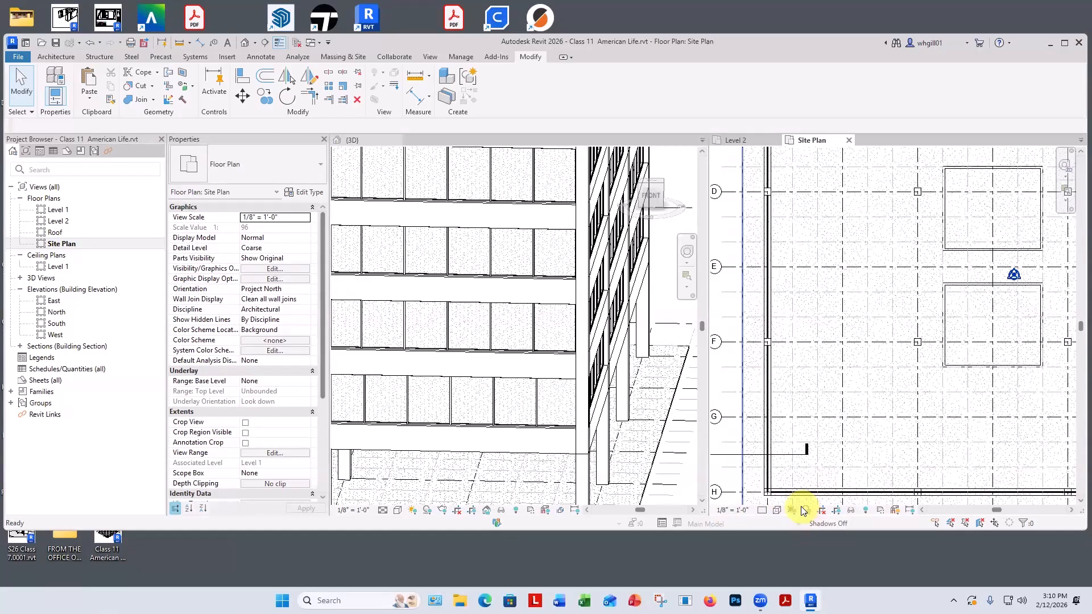
pyautogui.scroll(-4, 804, 470)
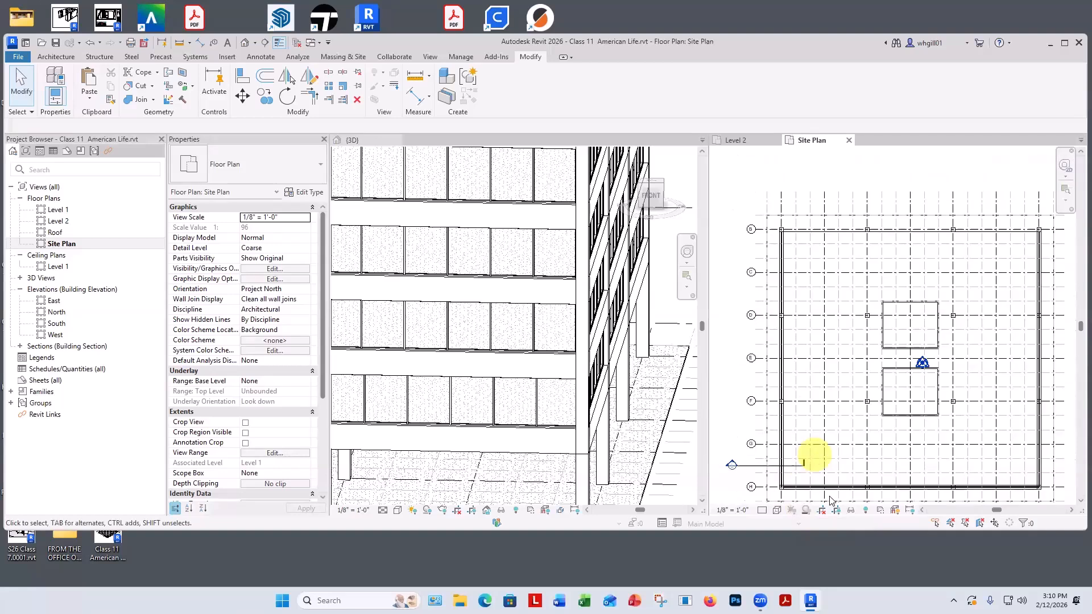
pyautogui.moveTo(1026, 330); pyautogui.dragTo(999, 267, button='middle')
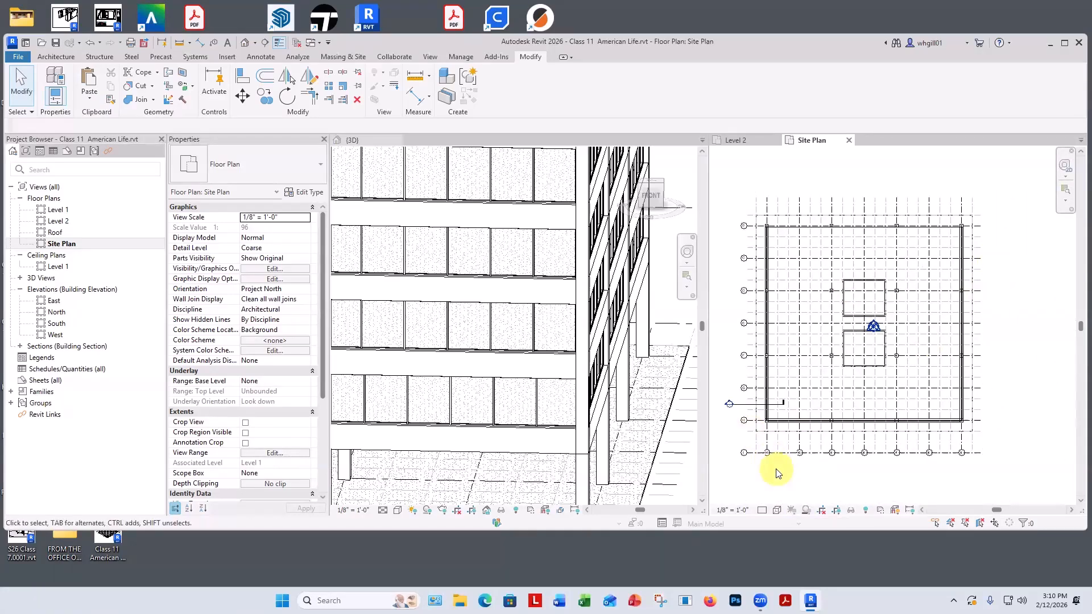
pyautogui.hotkey('ctrl', 's')
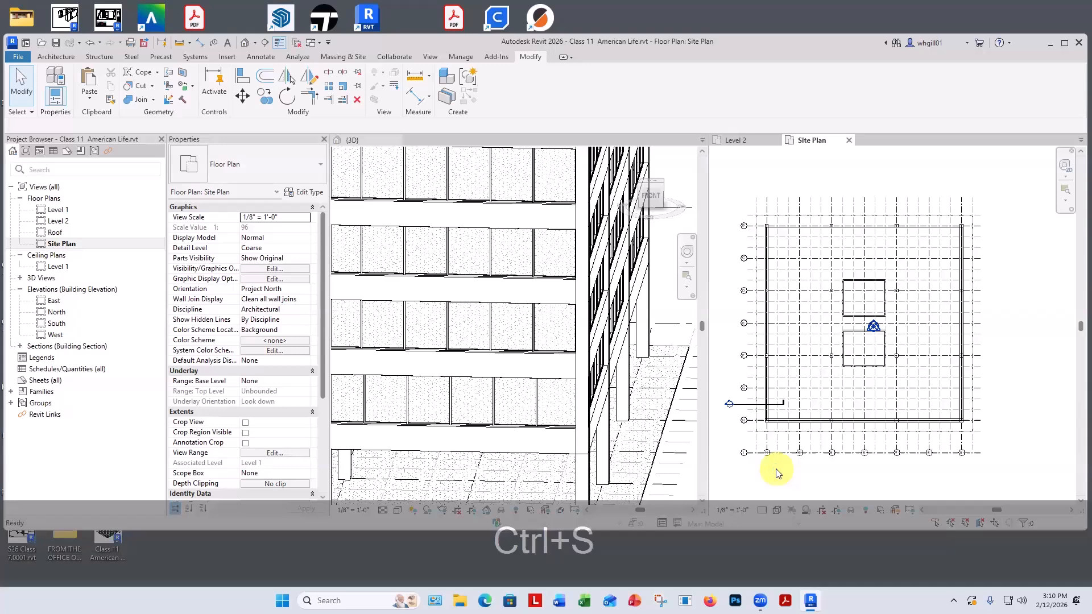